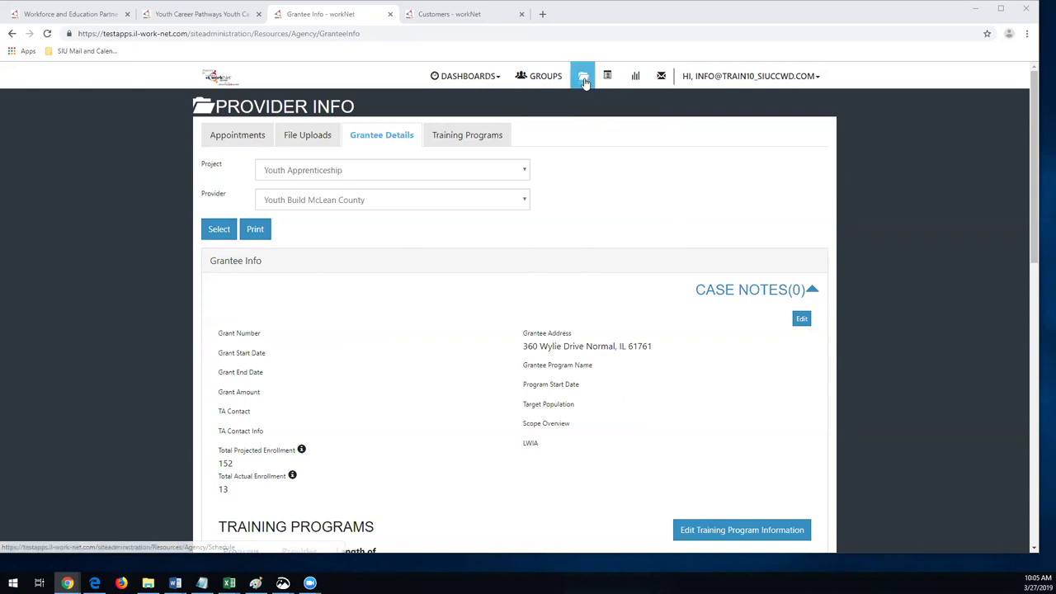
Show the grantee details for Youth Build McLean County and open the grantee information for editing.
click(388, 141)
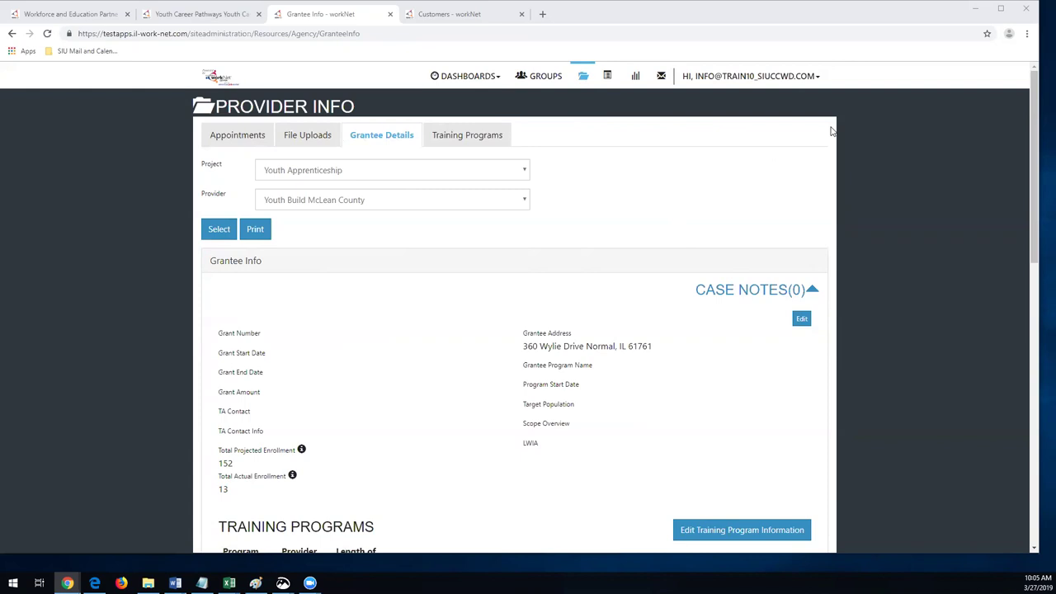
scroll(830, 130, down, 2)
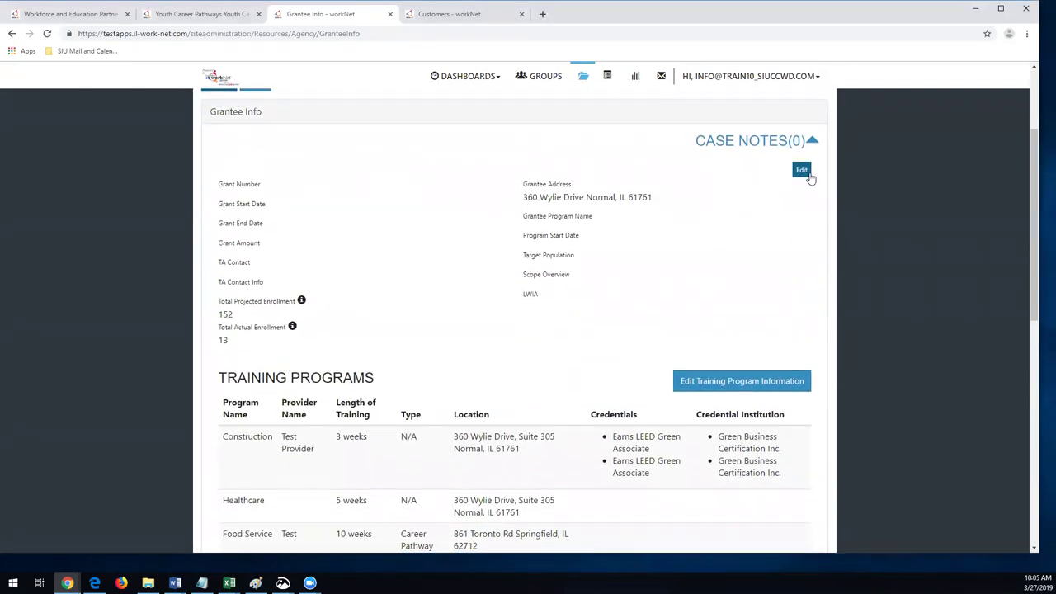
click(805, 172)
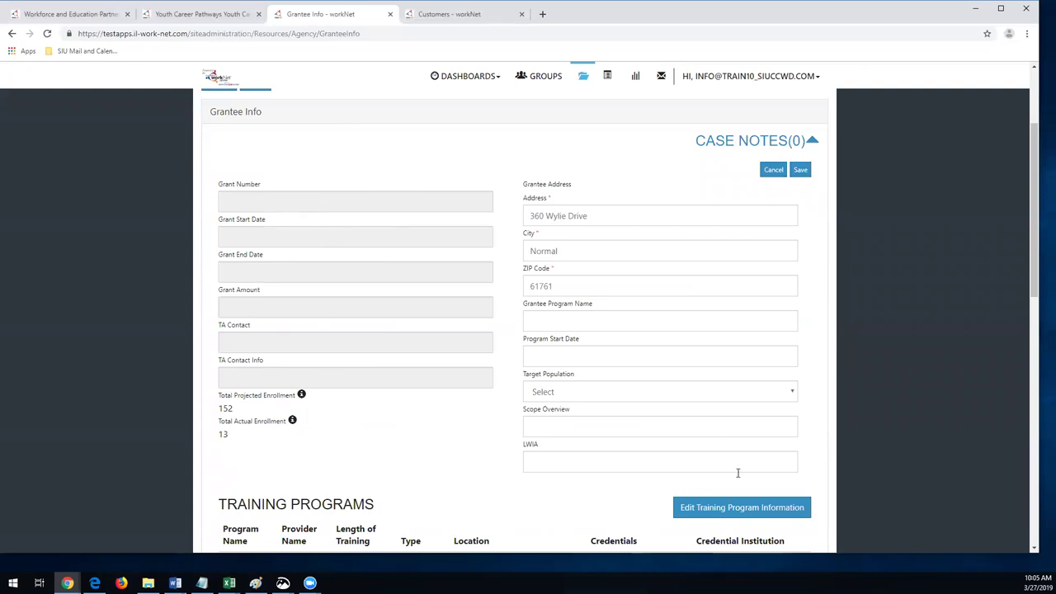
Review the editable grantee fields, the training programs and the worksites, and leave the edit form without saving.
scroll(786, 436, down, 1)
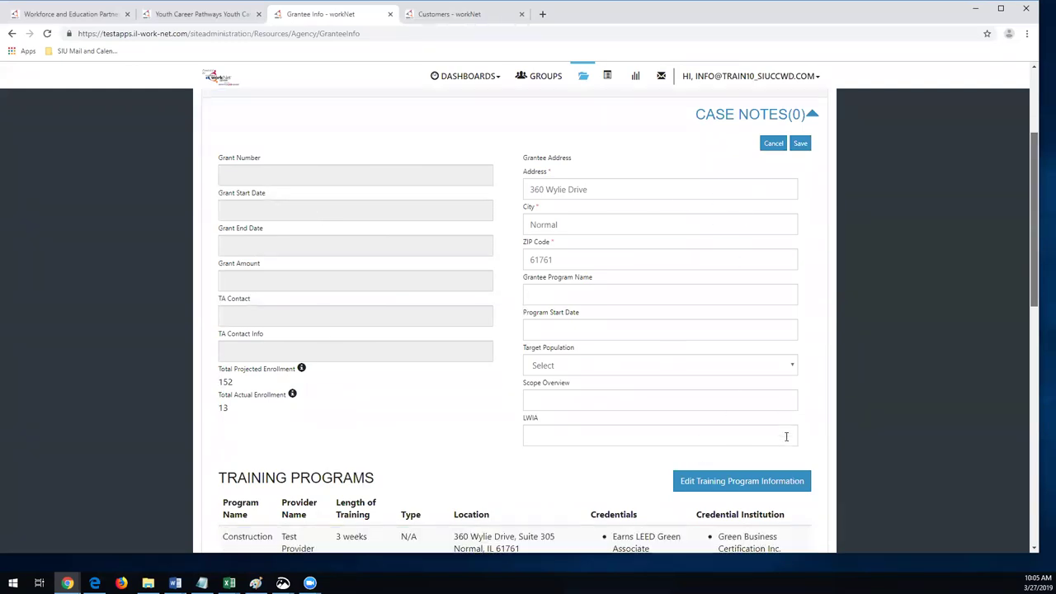
scroll(786, 436, down, 3)
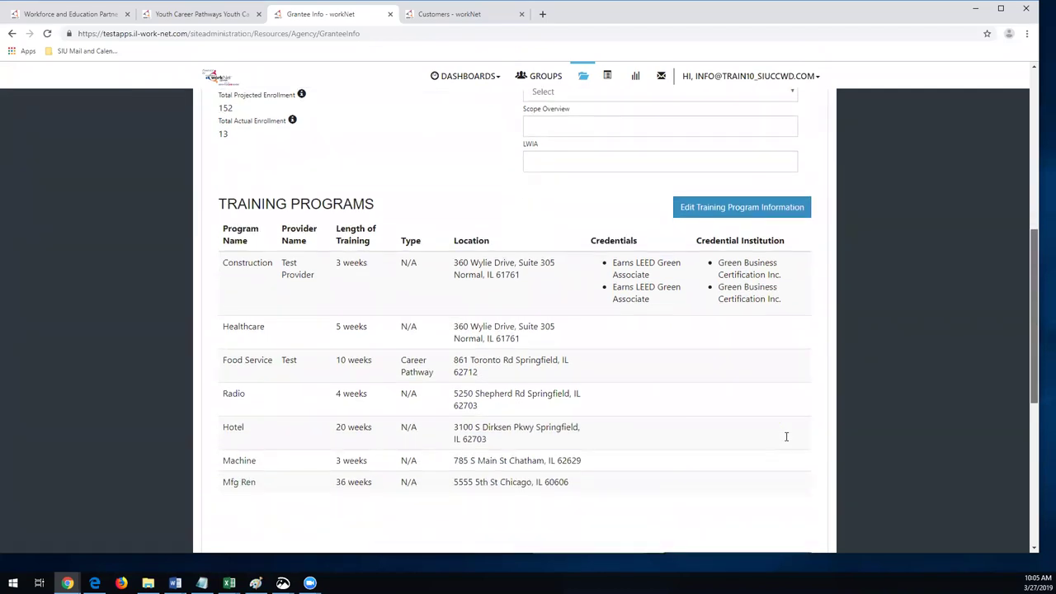
scroll(786, 437, down, 5)
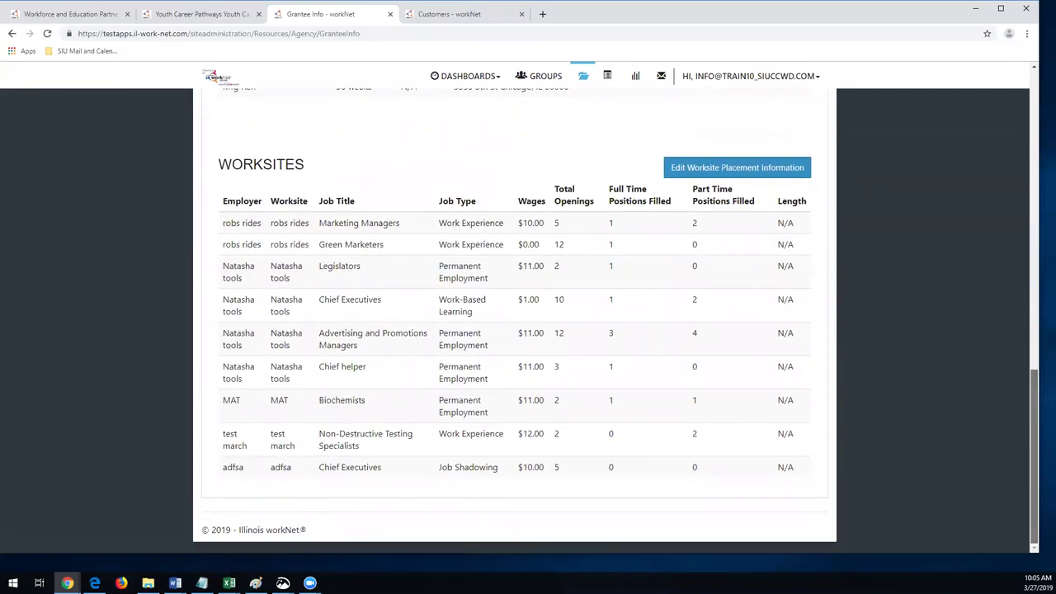
drag(1037, 462, 1039, 363)
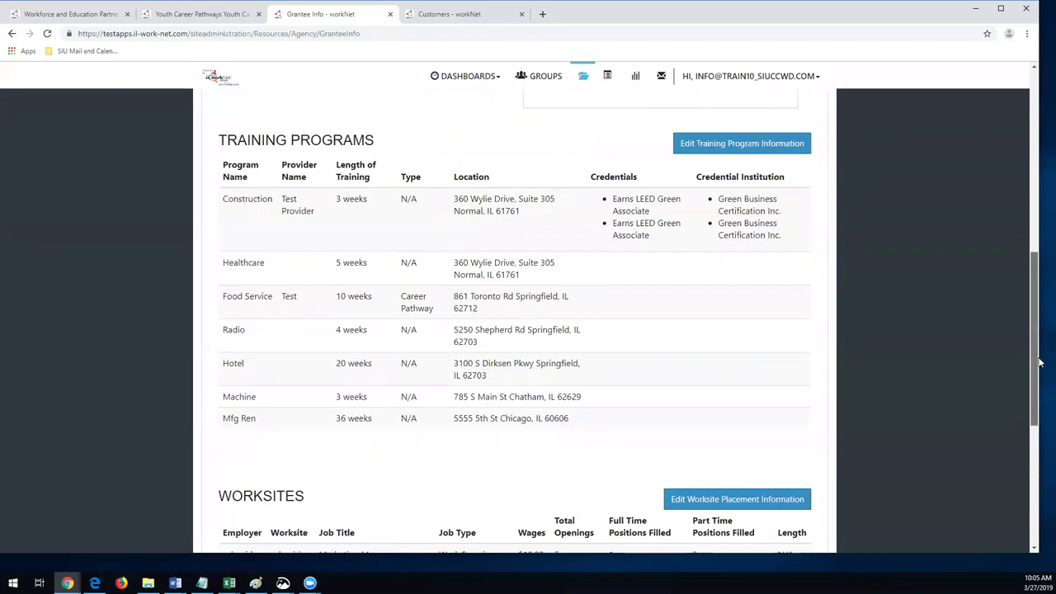
scroll(1039, 363, up, 1)
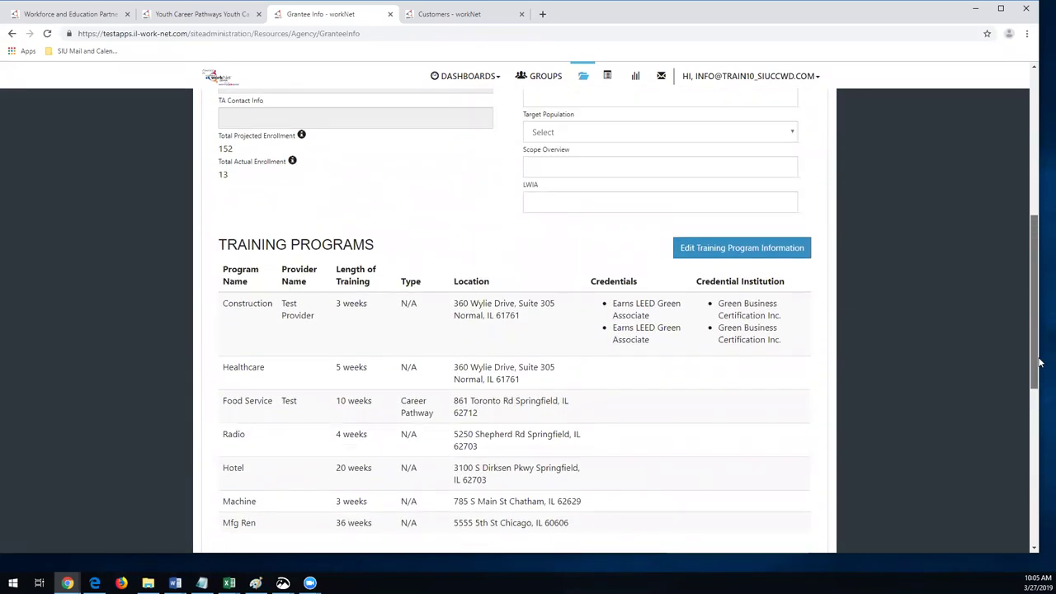
scroll(1039, 363, up, 1)
scroll(1039, 363, up, 2)
scroll(1039, 363, down, 7)
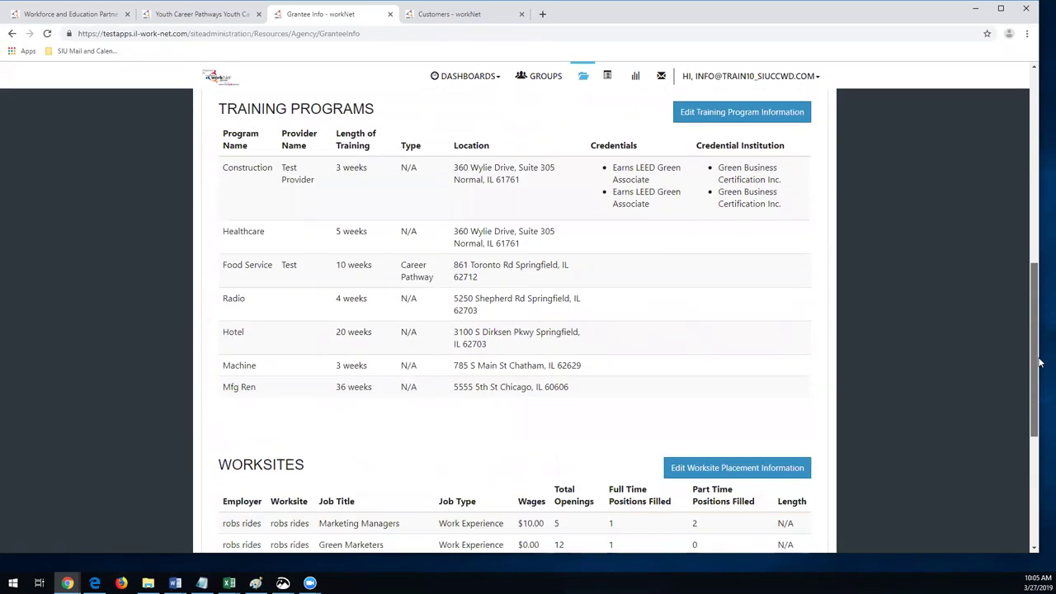
scroll(1039, 362, up, 12)
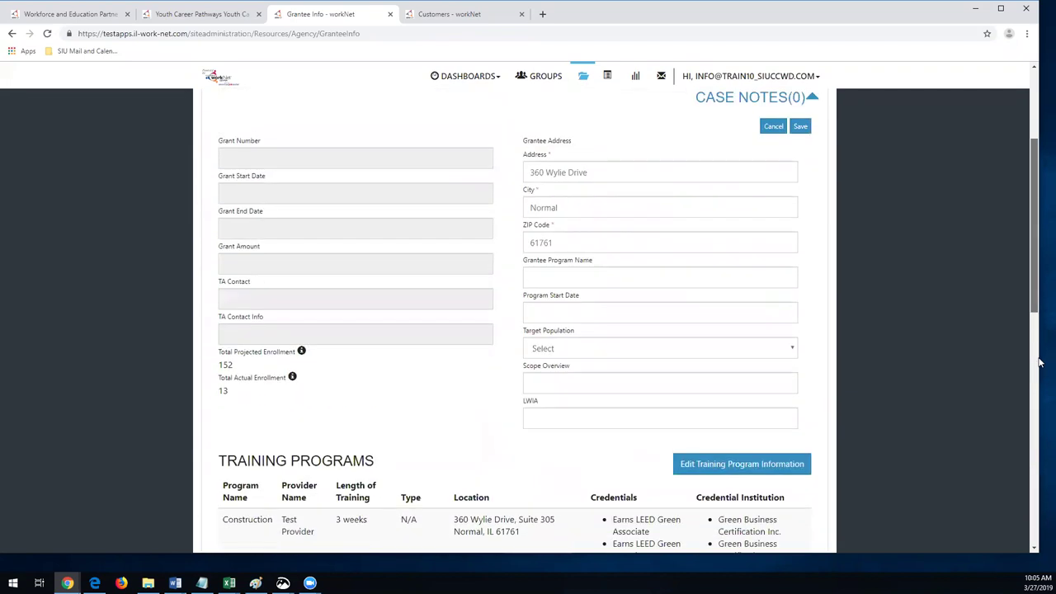
scroll(1039, 363, up, 1)
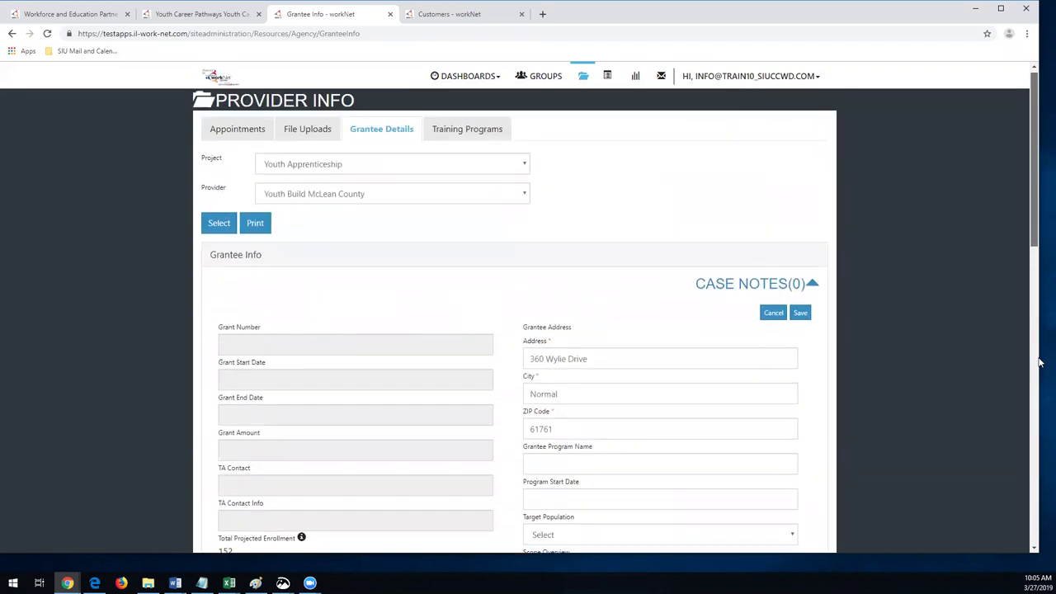
scroll(1039, 363, down, 1)
click(772, 301)
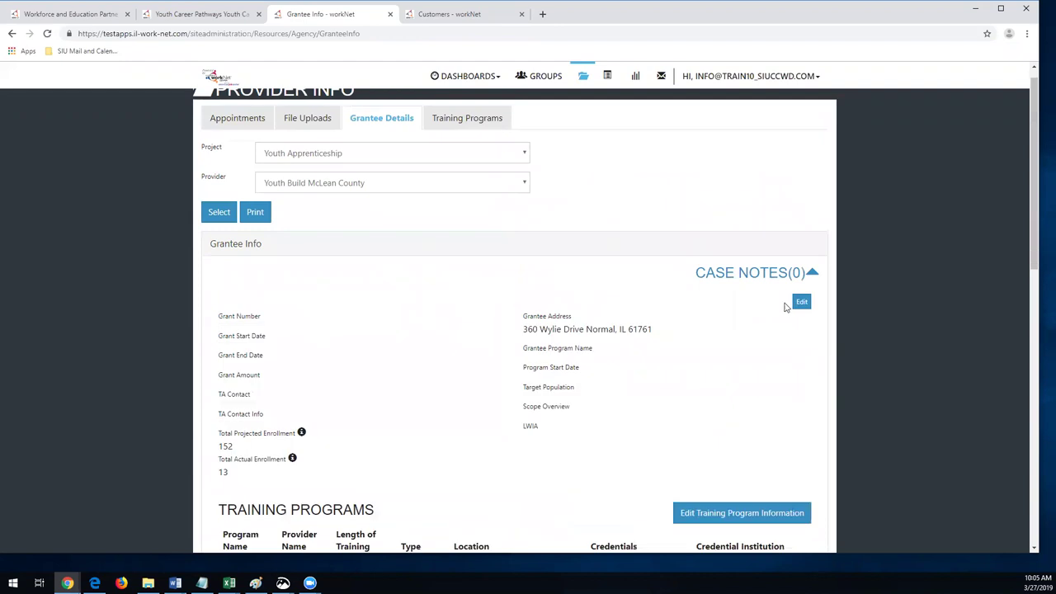
Expand the grantee's case notes, look through the blank Add Case Note form and close it without adding a note.
scroll(786, 307, down, 2)
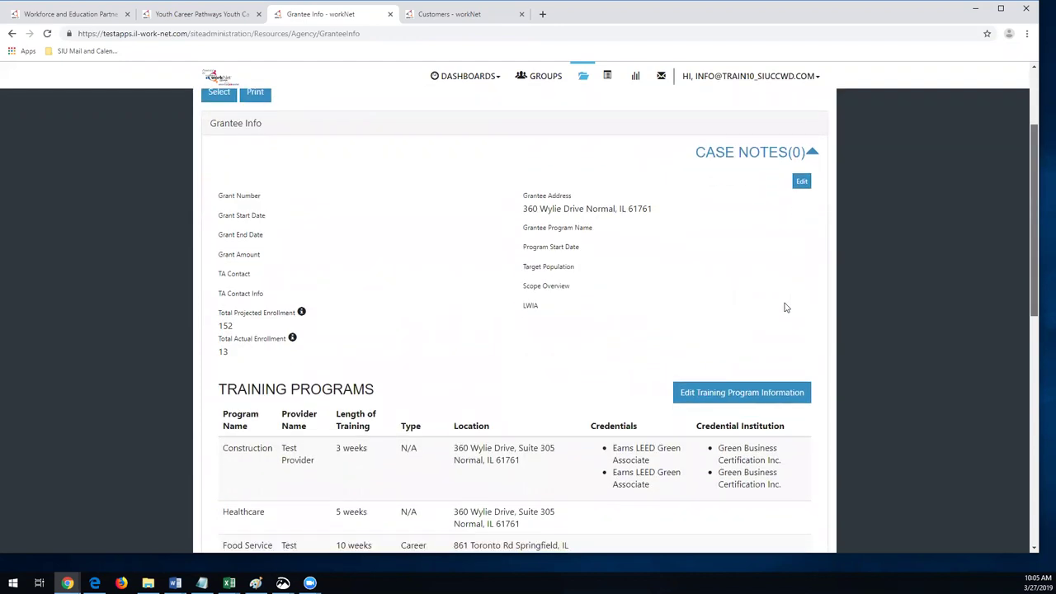
scroll(785, 307, up, 1)
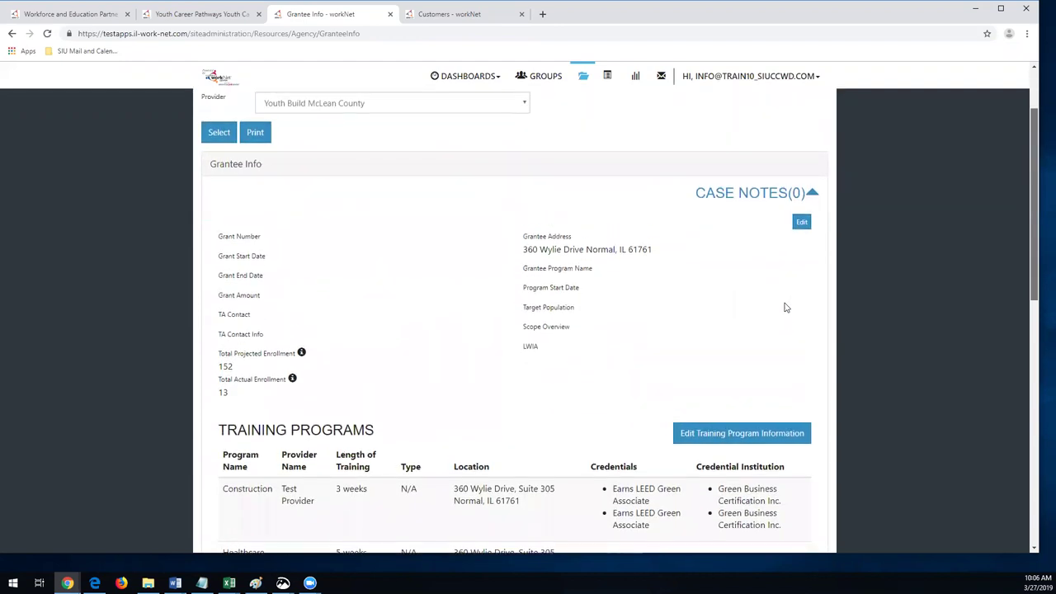
scroll(785, 307, up, 2)
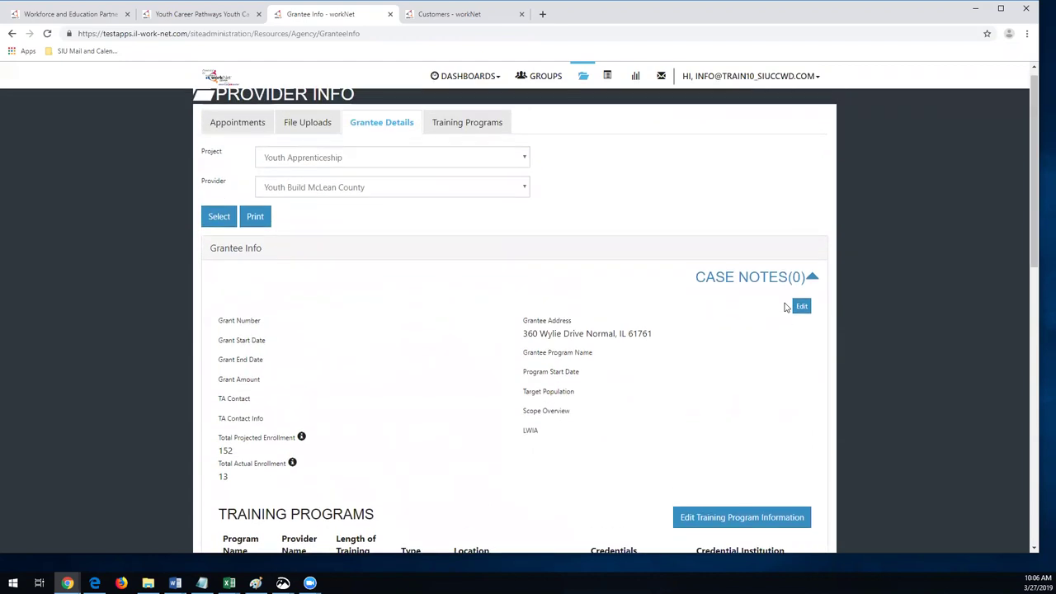
click(775, 277)
click(729, 311)
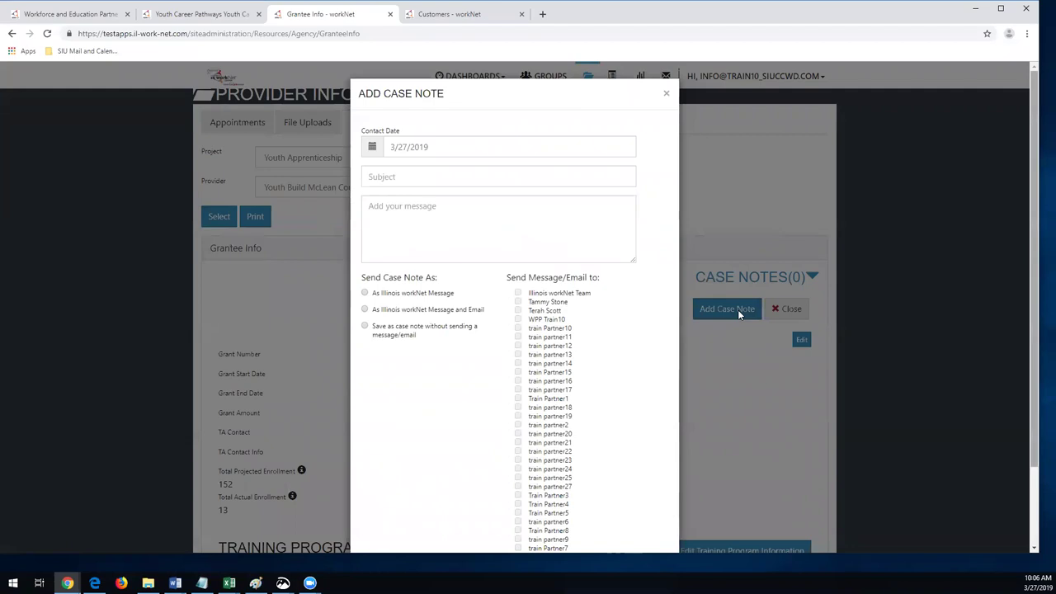
scroll(737, 309, down, 2)
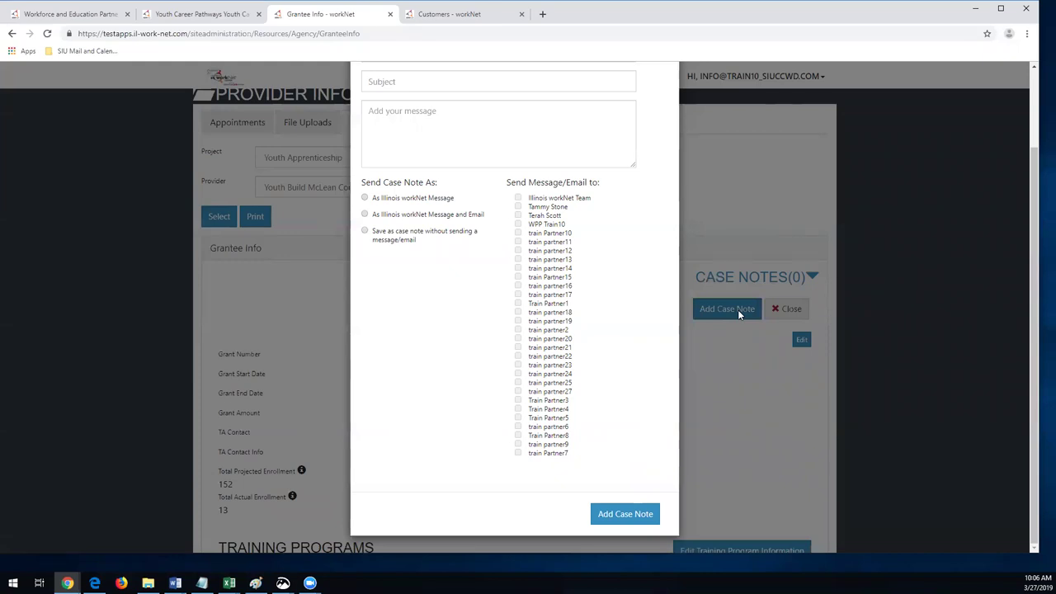
scroll(737, 310, up, 3)
click(668, 98)
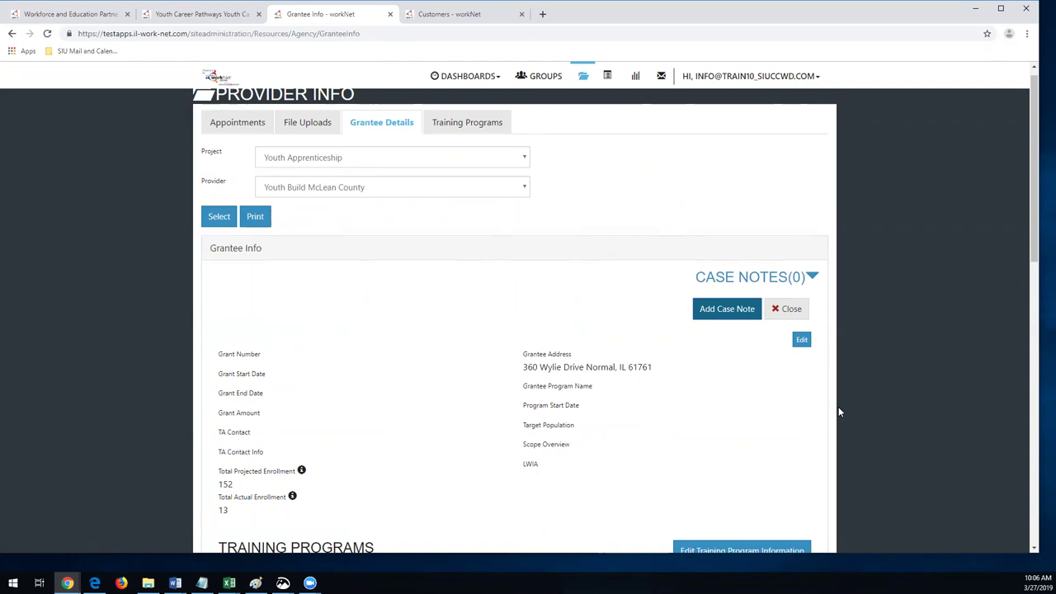
Start a new grantee case note and choose to save it without sending a message or email.
scroll(838, 411, down, 1)
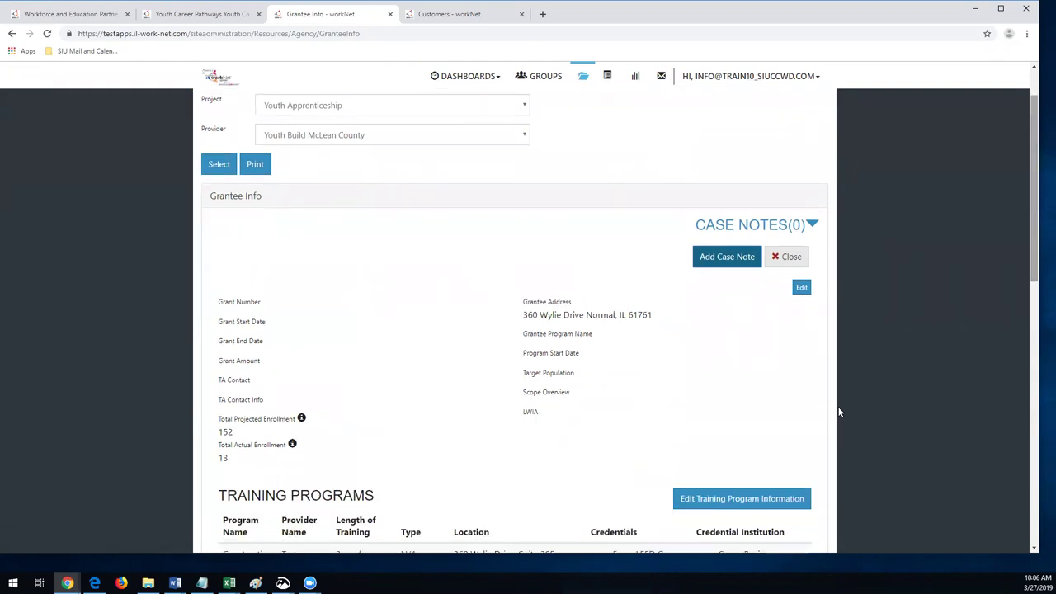
click(790, 226)
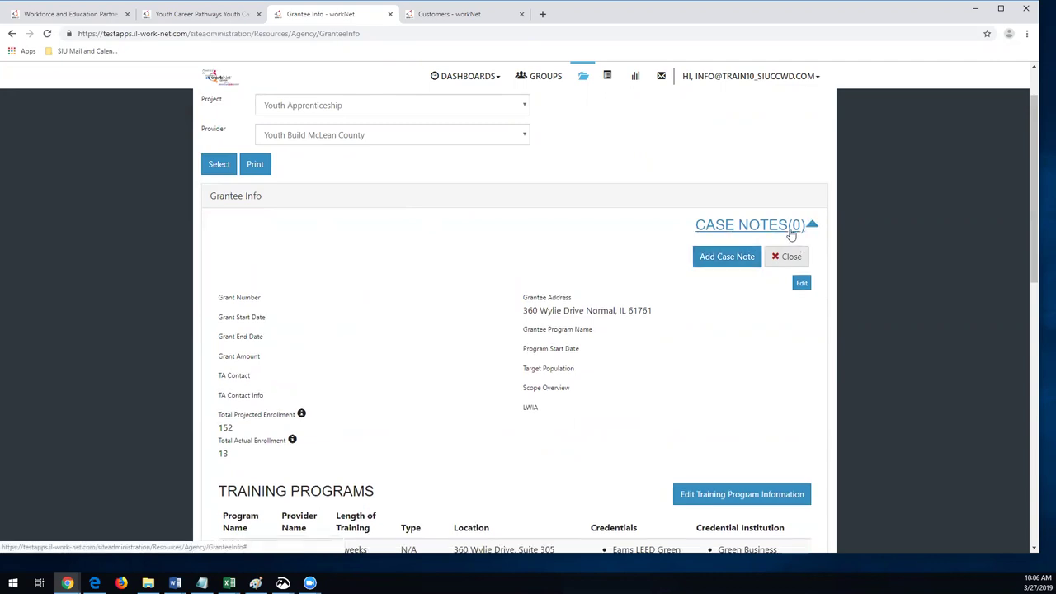
click(790, 226)
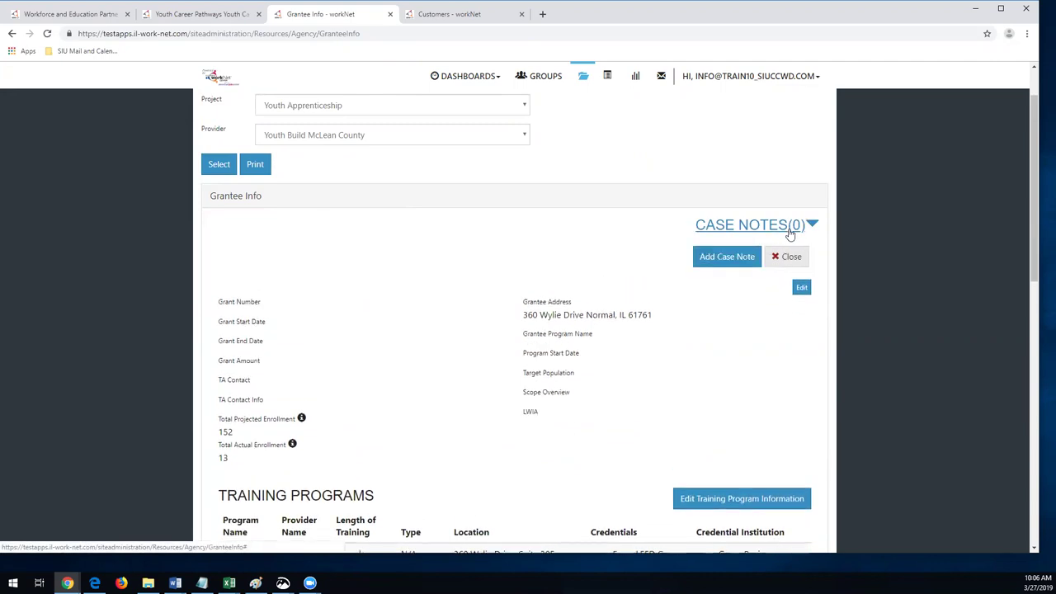
click(719, 257)
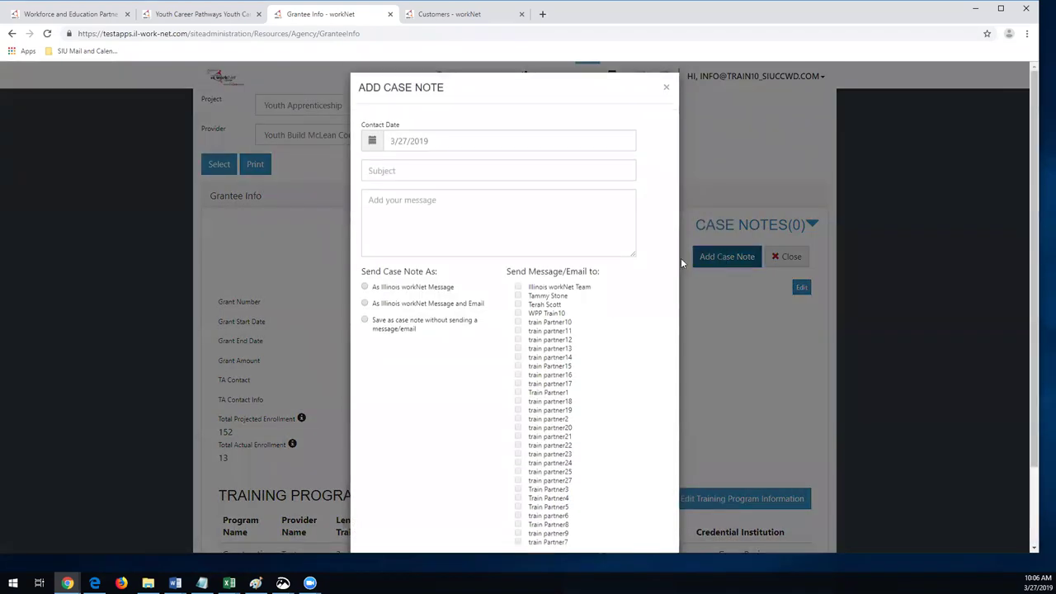
click(406, 174)
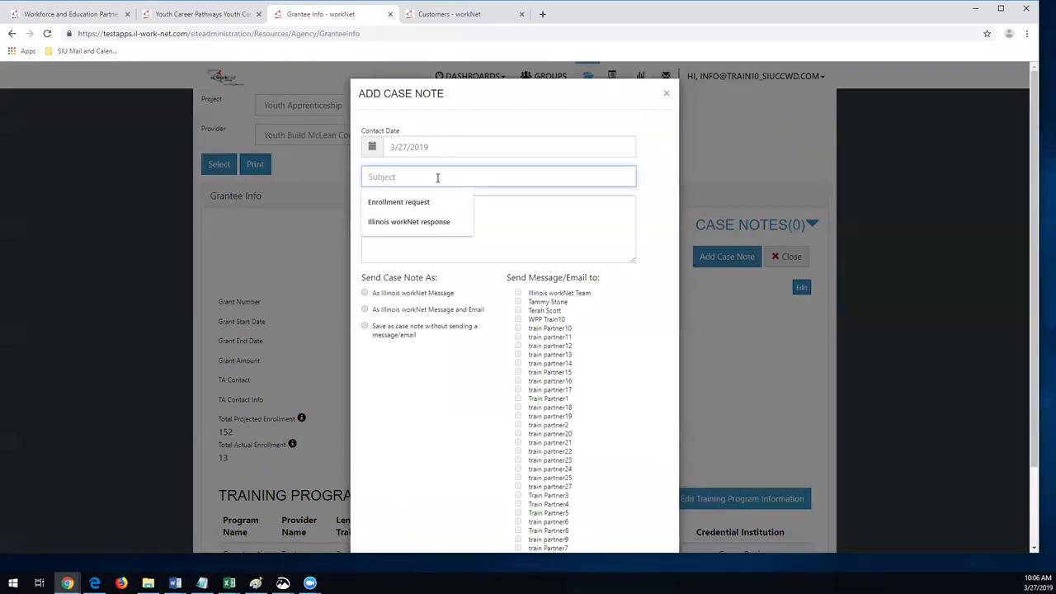
click(511, 222)
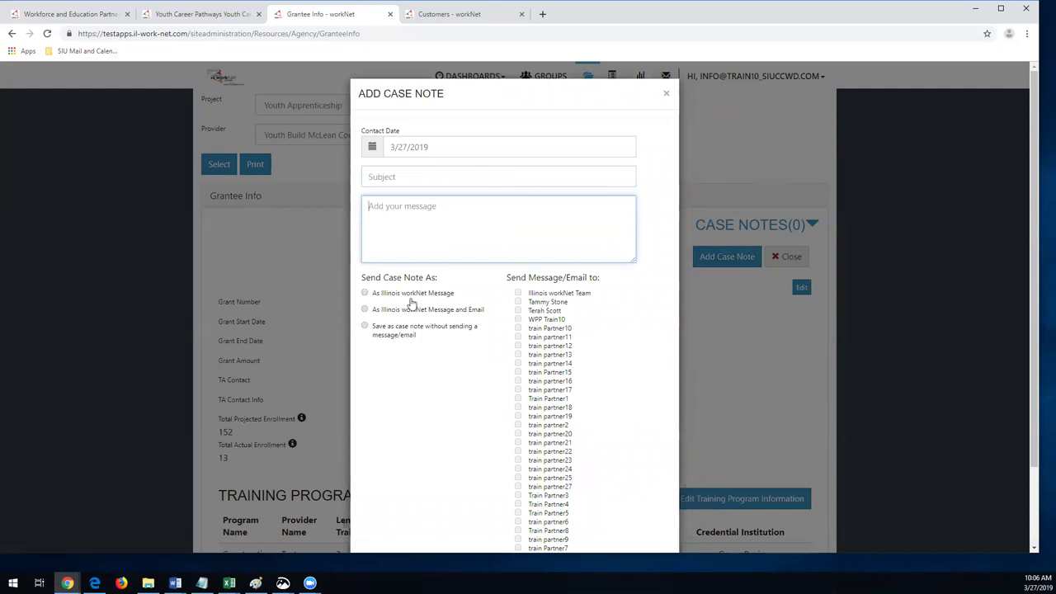
click(365, 325)
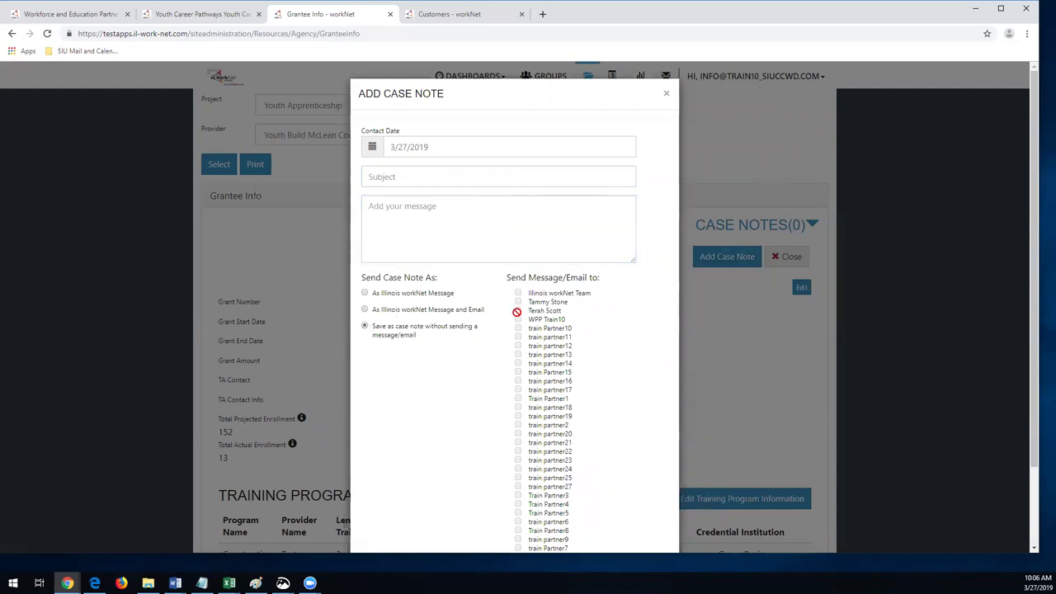
Enter "cxcv" as the case note's subject and "xvxc" as its message.
click(464, 176)
text(cxcv)
click(453, 223)
text(xvxc)
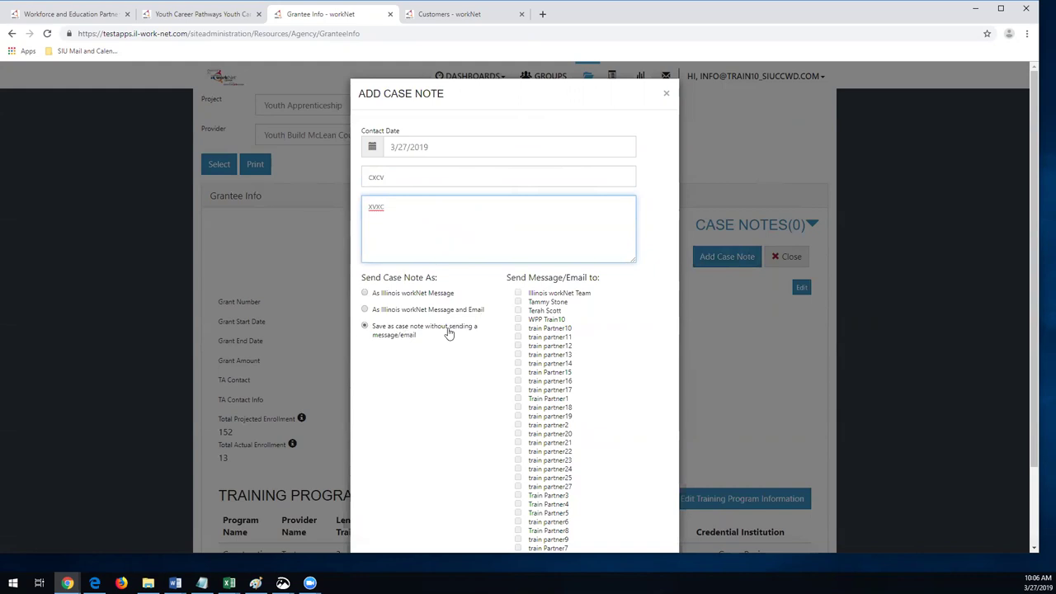
Switch the case note to Illinois workNet Message and Email, select a recipient, and discard the note.
click(419, 310)
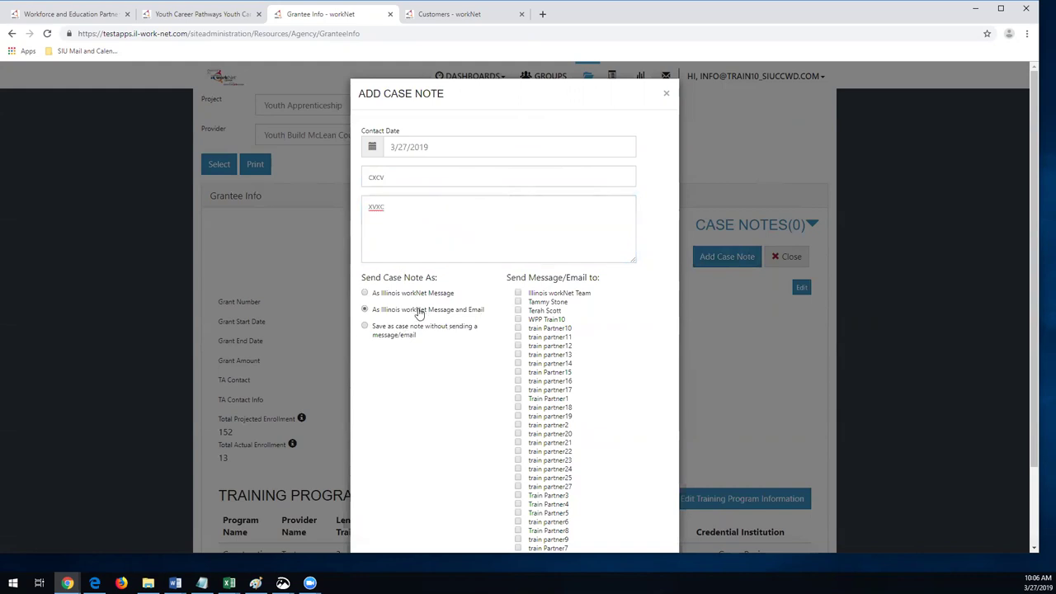
click(518, 310)
click(666, 96)
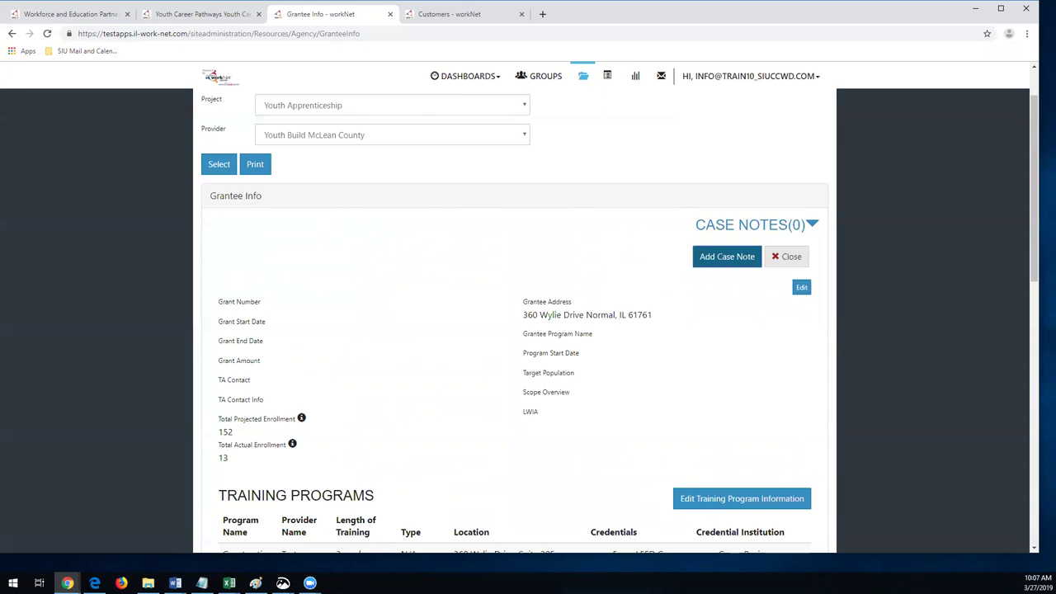
Examine the grantee information together with the training programs and worksites tables further down the provider page.
scroll(527, 322, up, 2)
scroll(528, 321, down, 3)
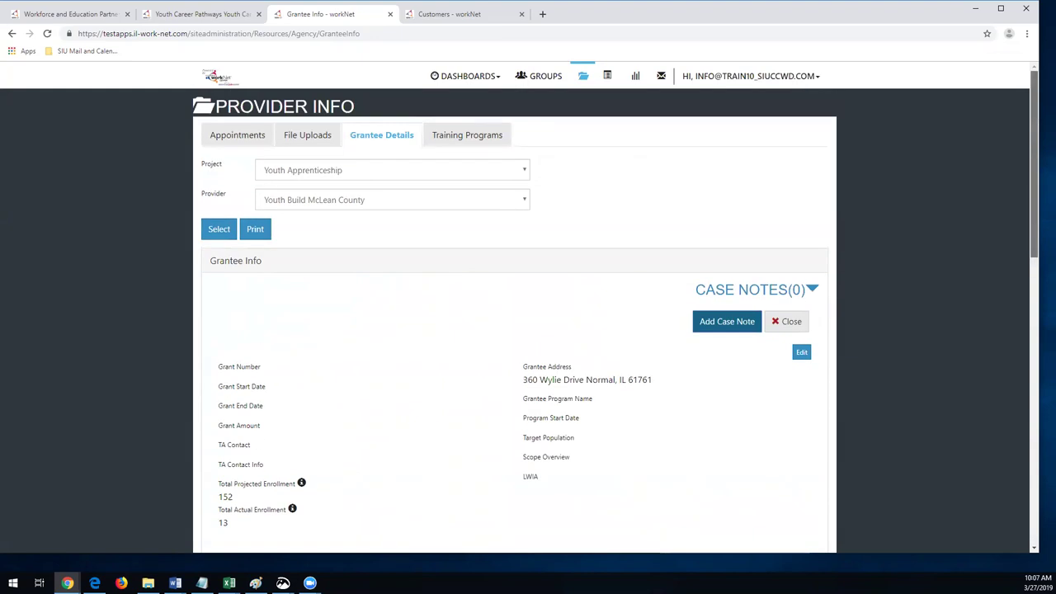
scroll(528, 321, down, 2)
scroll(528, 322, up, 3)
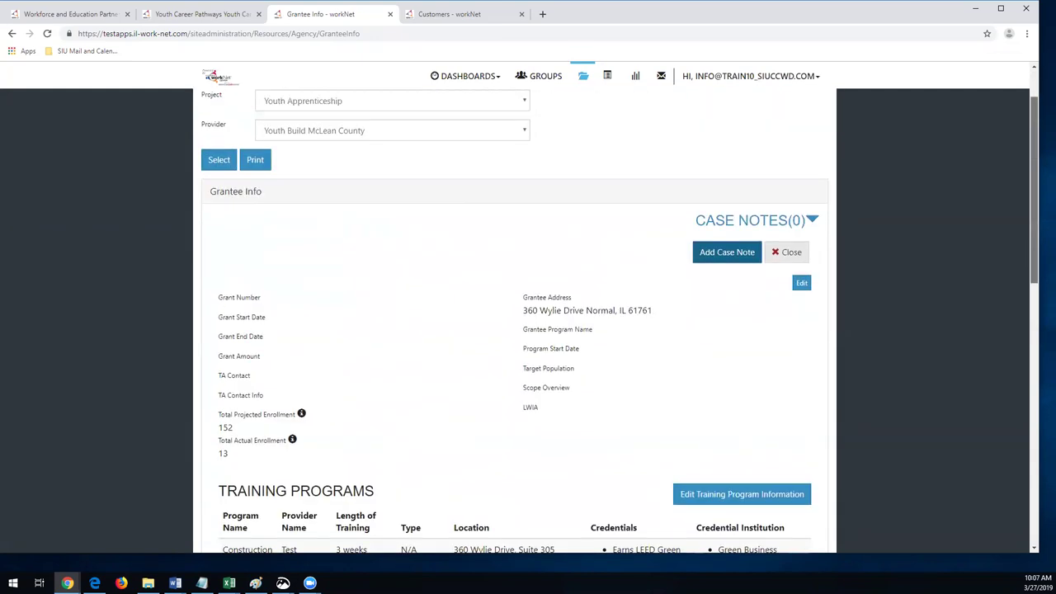
scroll(527, 322, up, 1)
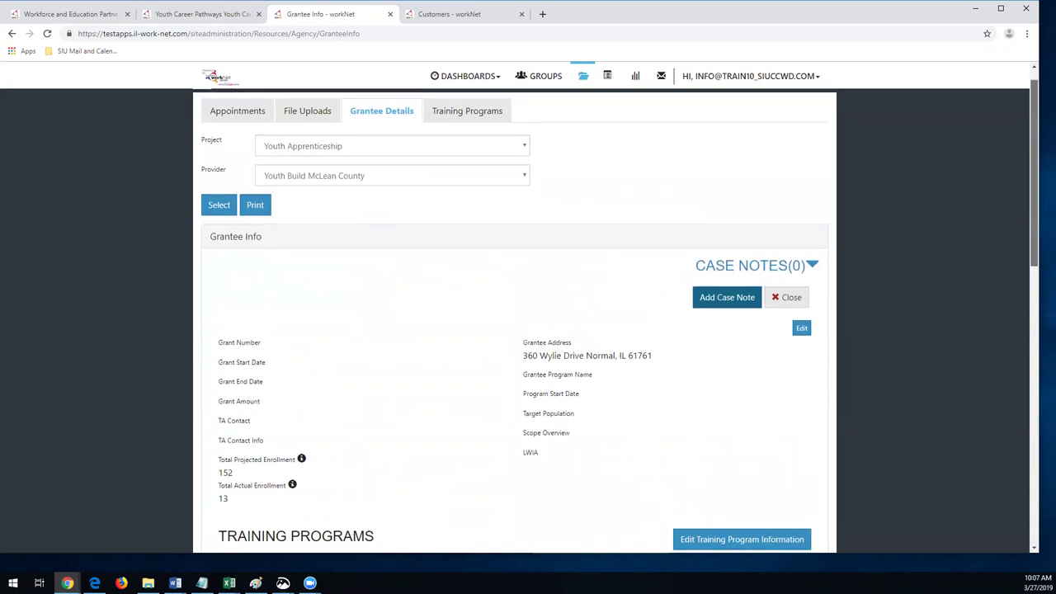
scroll(528, 321, down, 1)
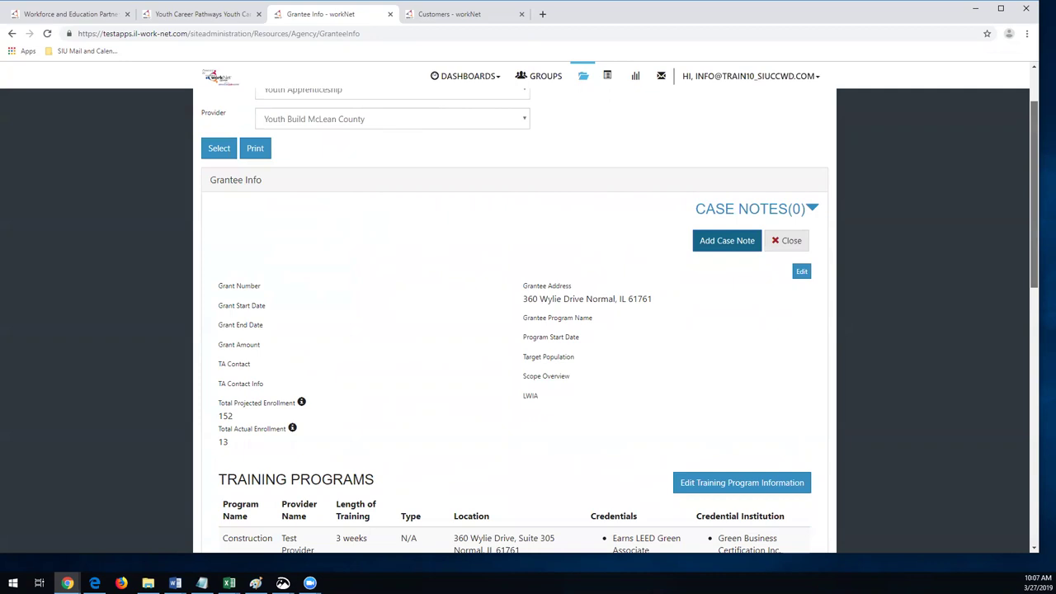
scroll(528, 322, up, 1)
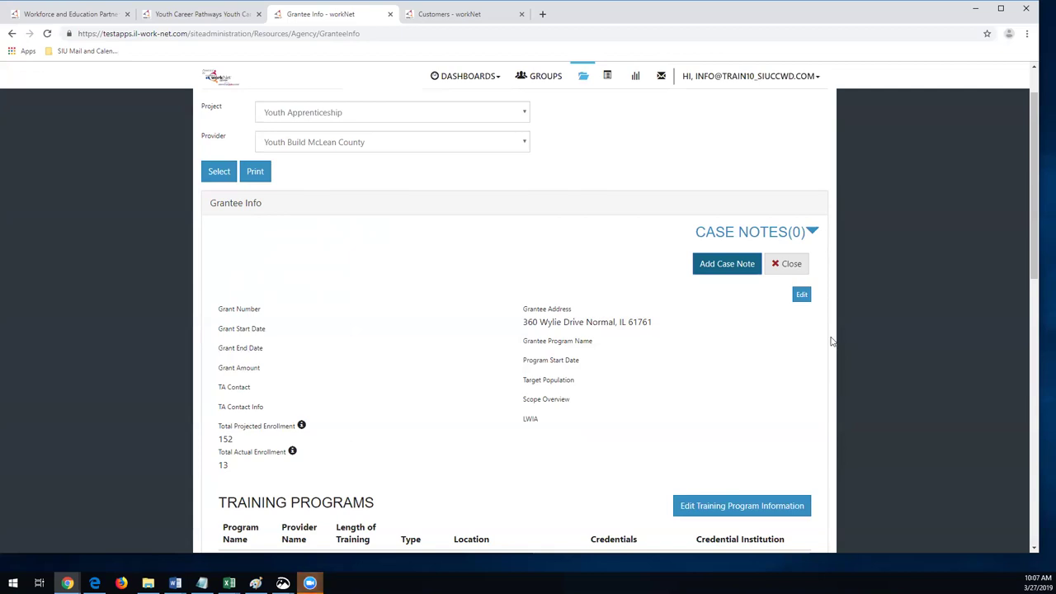
scroll(831, 342, down, 3)
scroll(831, 342, down, 5)
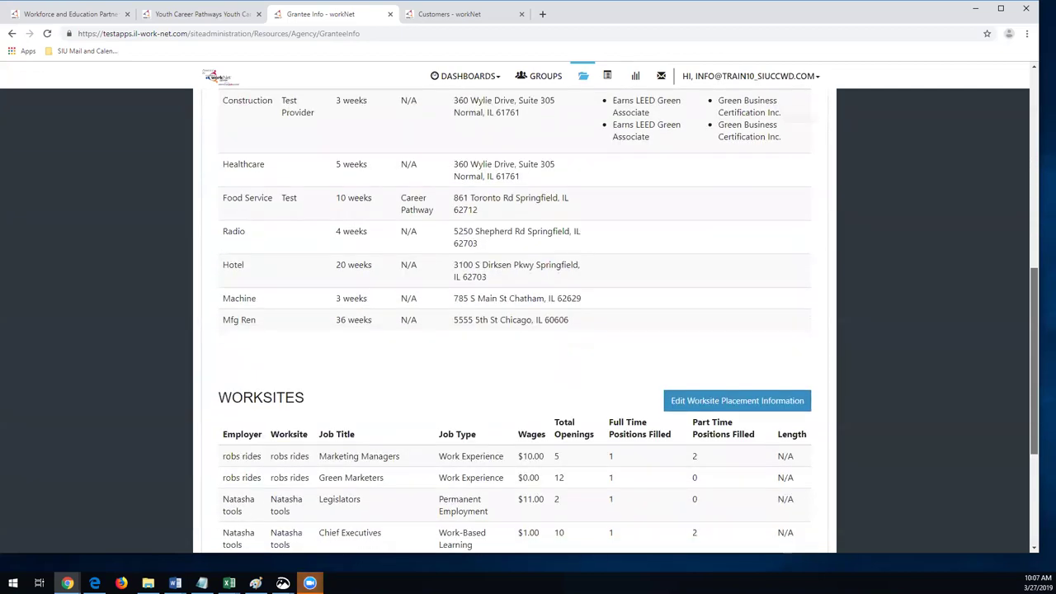
scroll(1039, 360, up, 6)
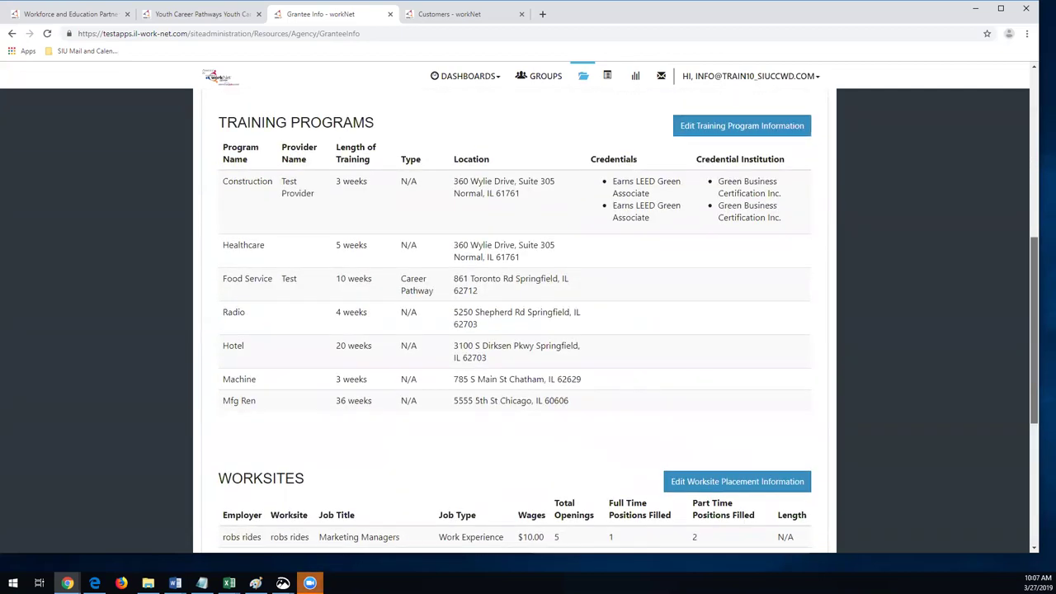
Run the management report for WIOA Youth grantee projects on Youth Career Pathways, keeping Youth Build McLean County as the included provider.
scroll(1040, 360, up, 3)
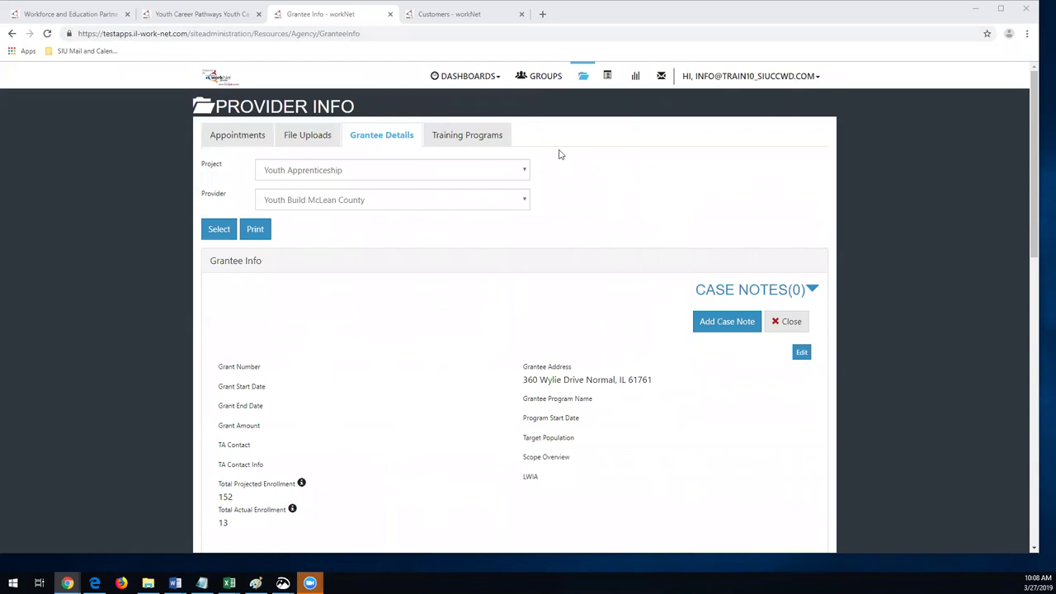
click(637, 83)
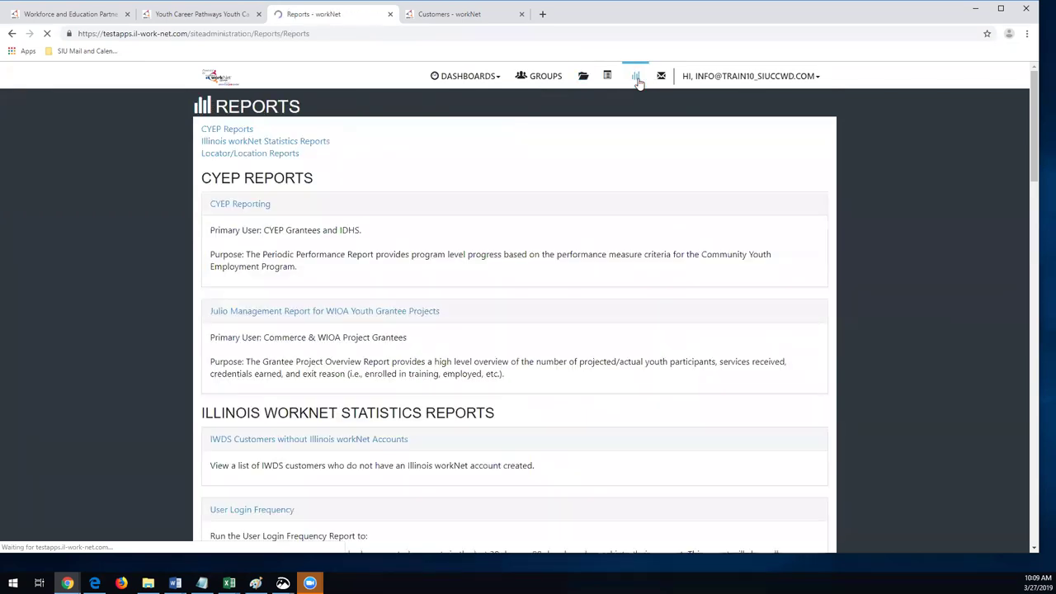
click(384, 318)
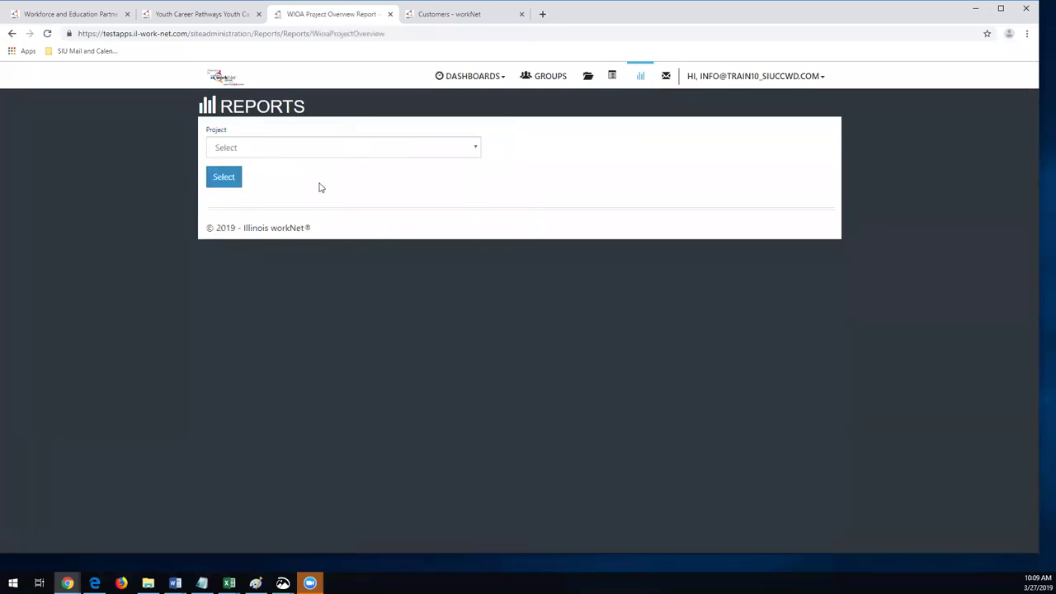
click(351, 150)
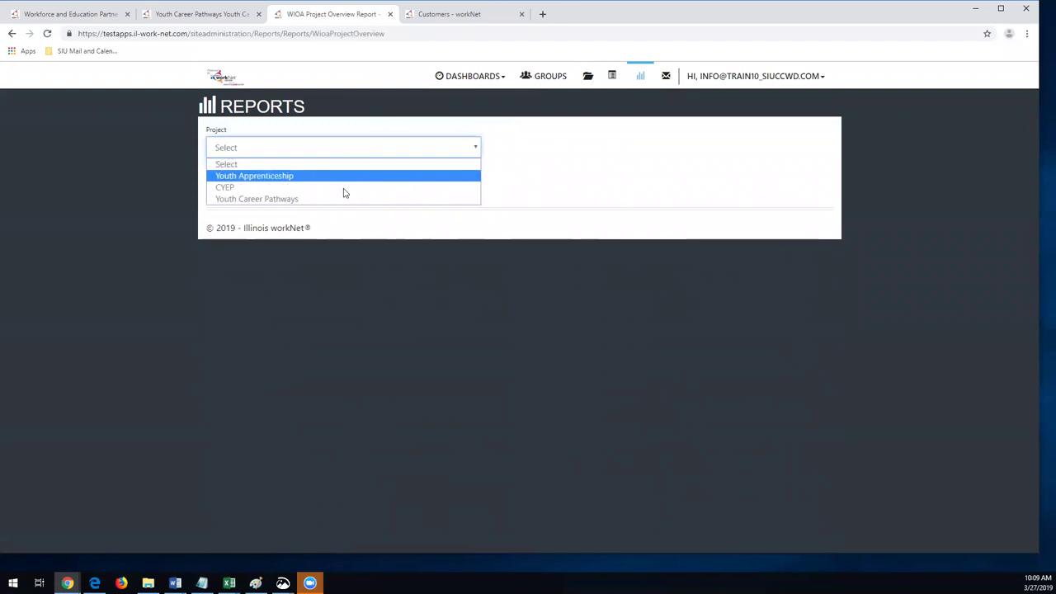
click(342, 199)
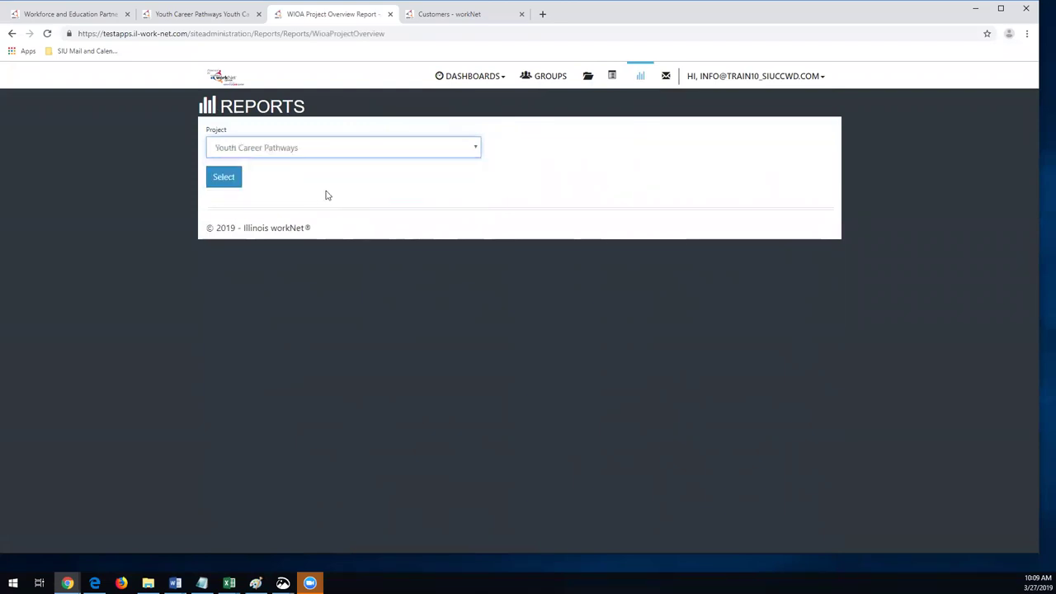
click(229, 179)
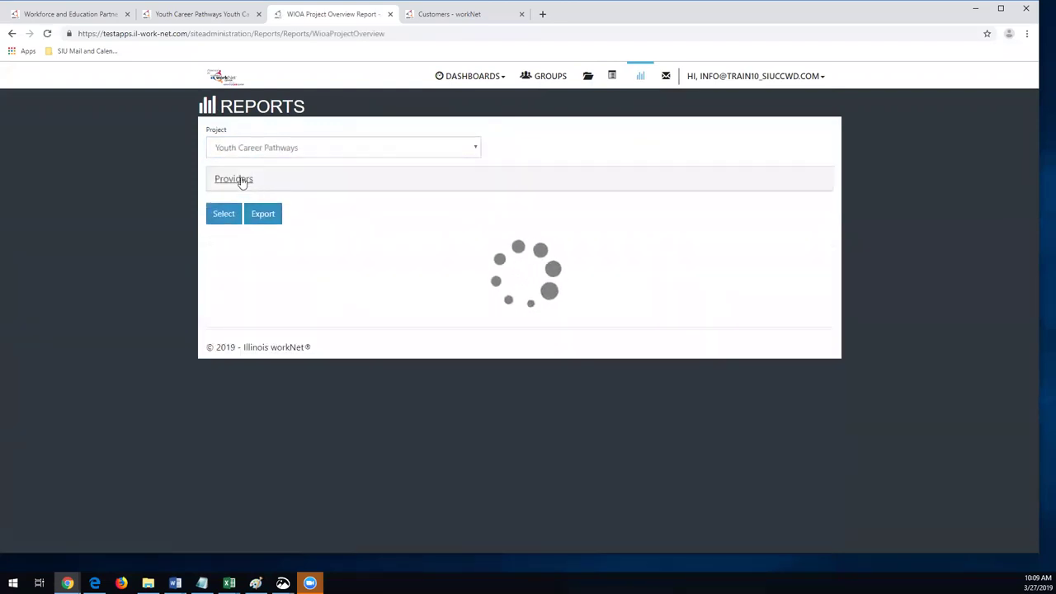
click(240, 179)
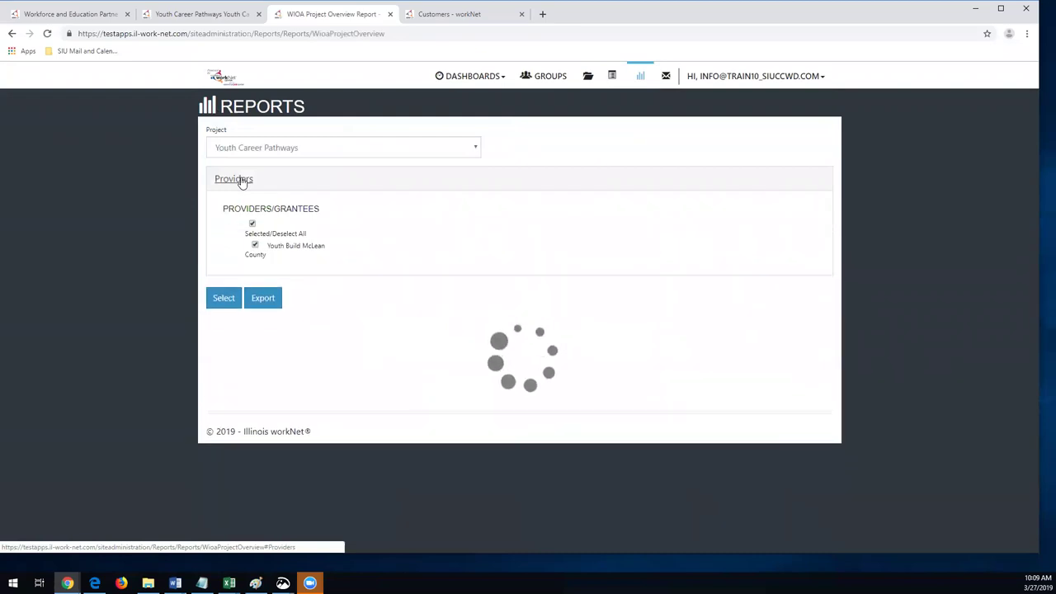
click(231, 297)
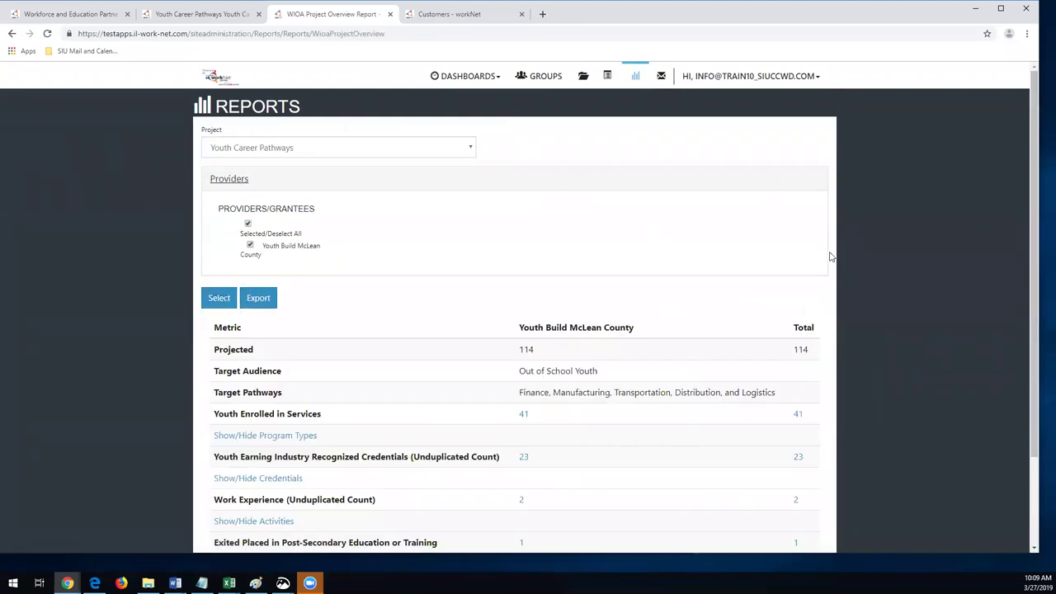
Show and hide the report's program types, then list the individual credentials earned.
scroll(830, 256, down, 3)
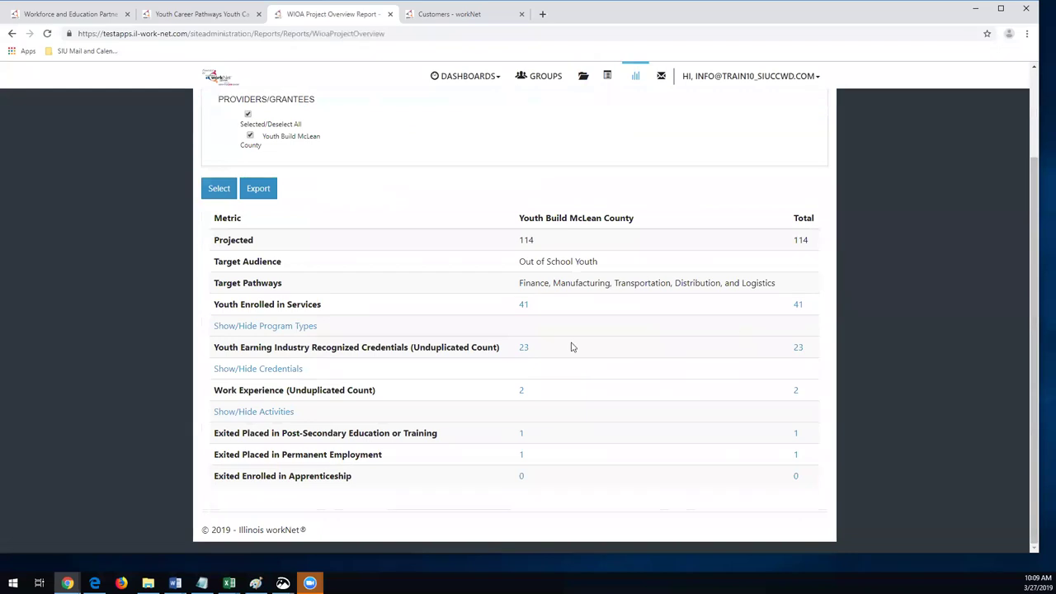
click(308, 327)
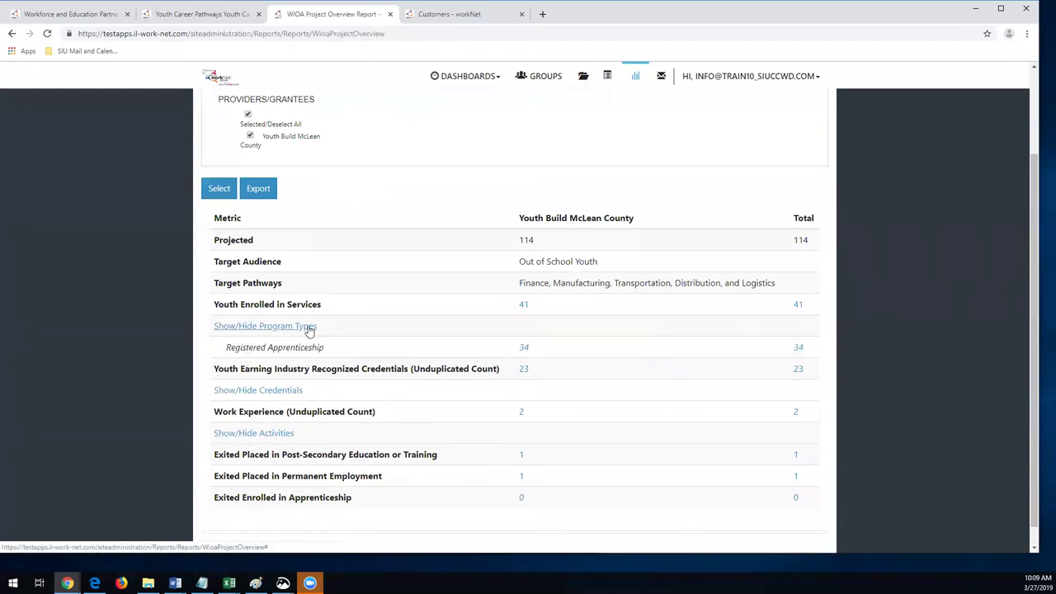
click(308, 327)
click(277, 373)
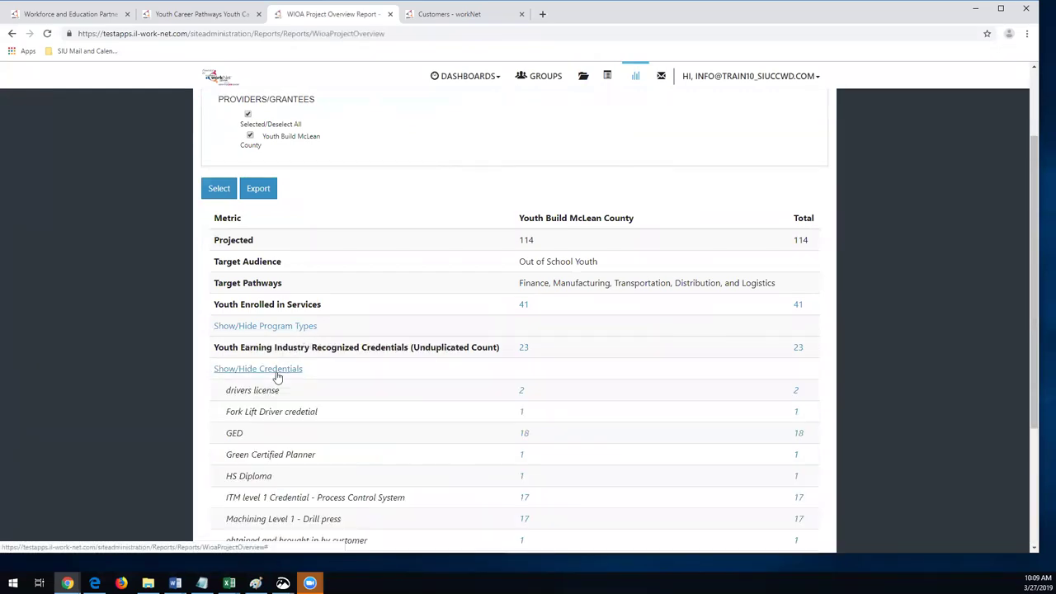
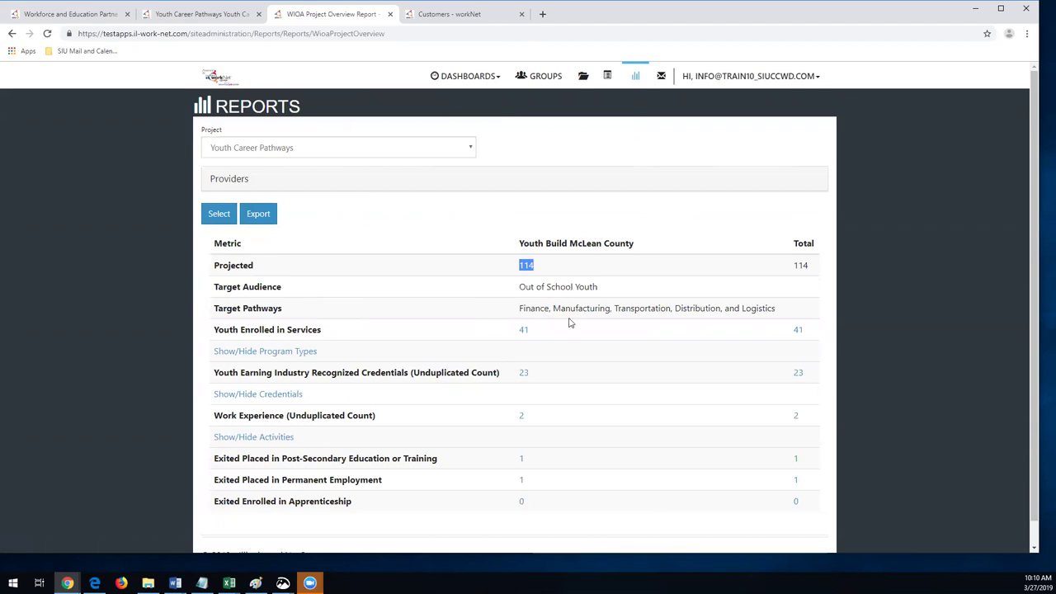
Highlight the Youth Enrolled in Services figure and review the expanded program type and credential breakdowns.
drag(533, 333, 509, 337)
click(300, 355)
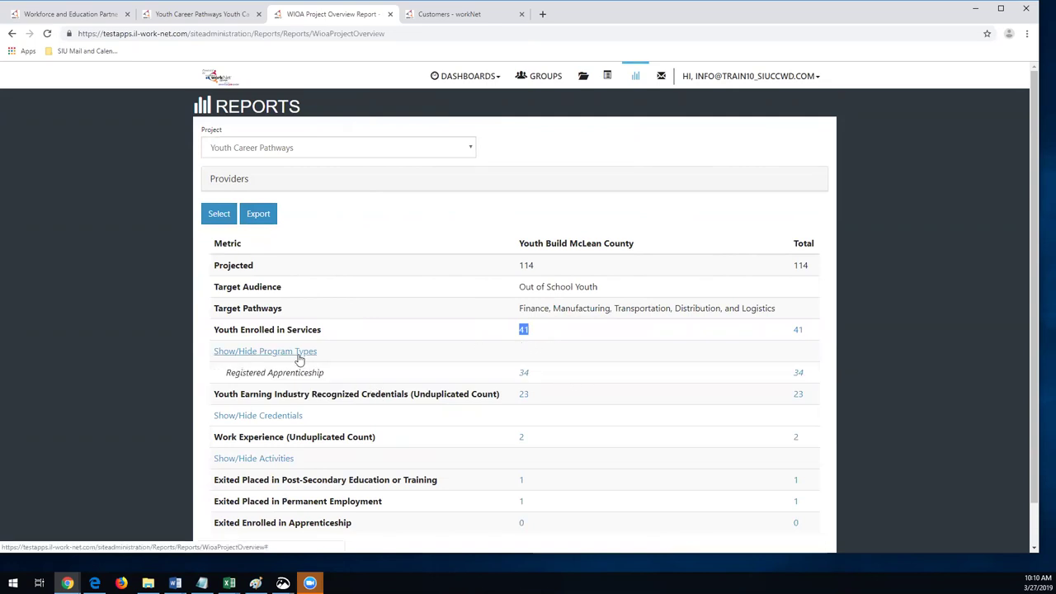
click(270, 421)
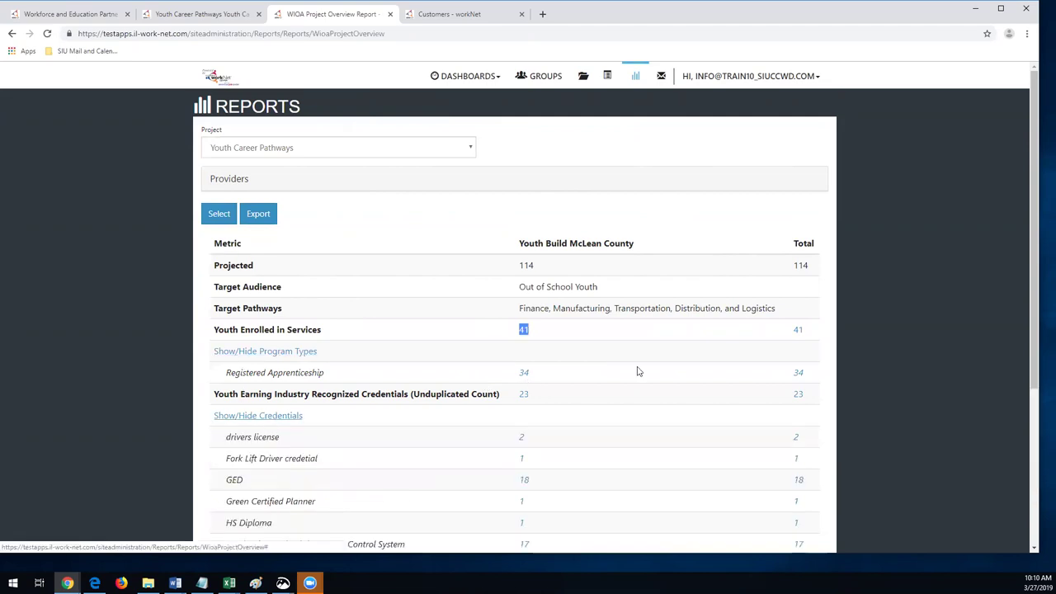
scroll(783, 346, down, 1)
scroll(782, 347, down, 2)
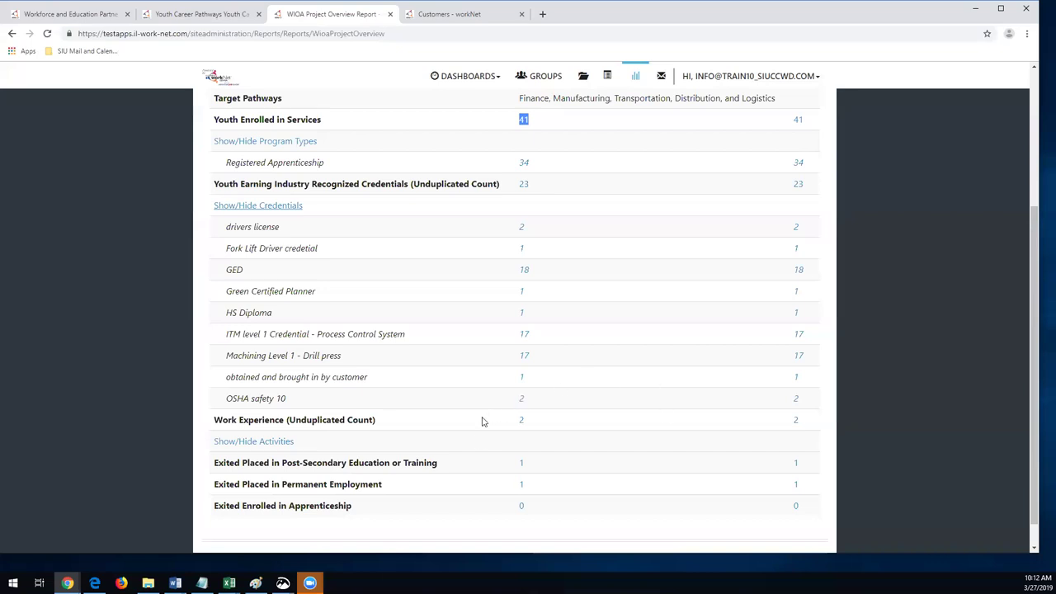
Hide the credentials, show the work experience activities, highlight Paid Work Experience, and hide the activities again.
click(298, 210)
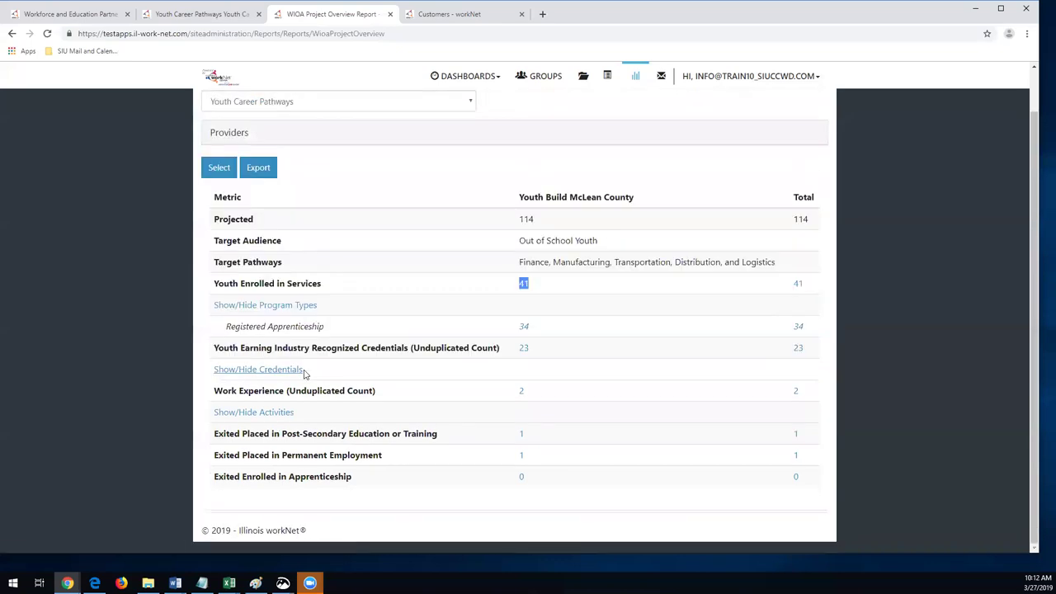
click(274, 410)
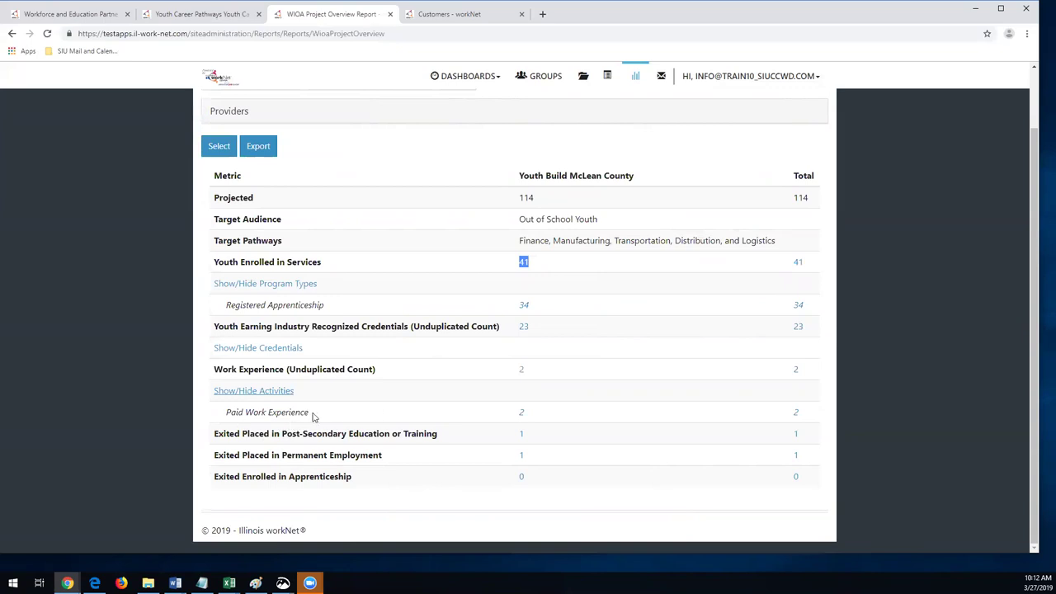
drag(311, 415, 224, 413)
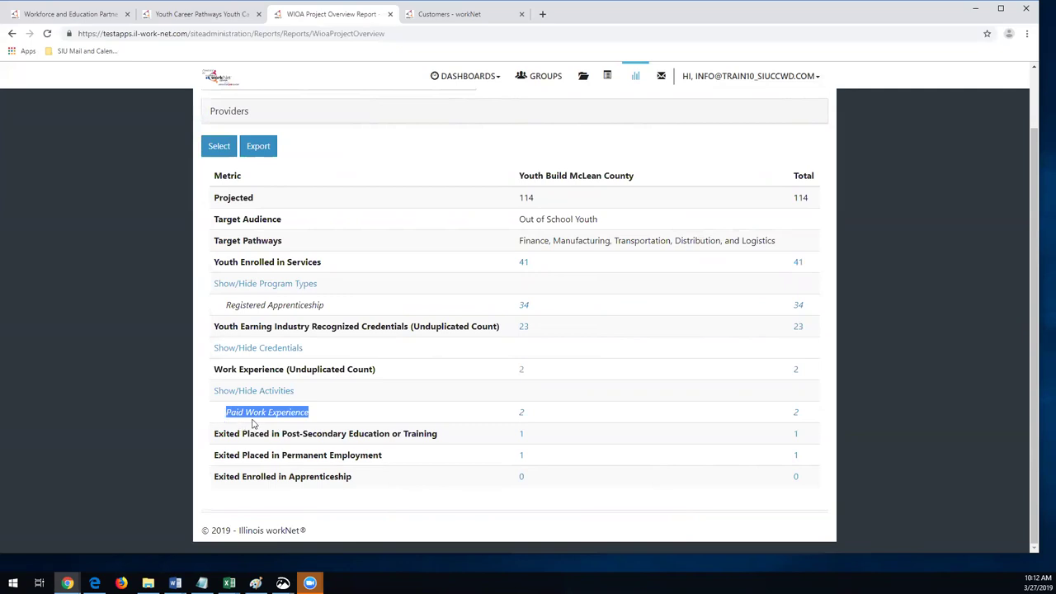
click(290, 417)
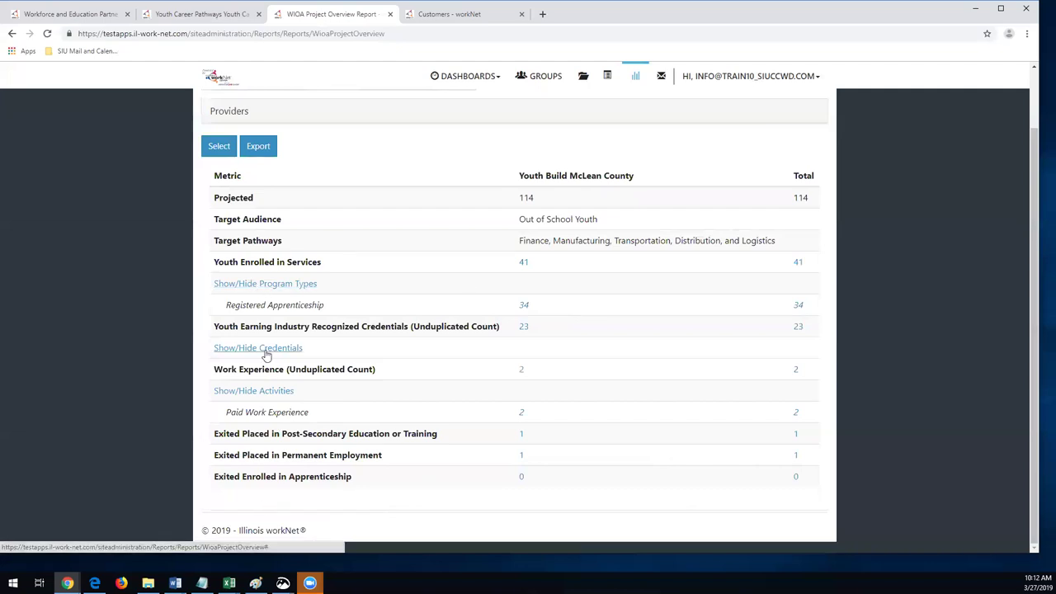
click(287, 396)
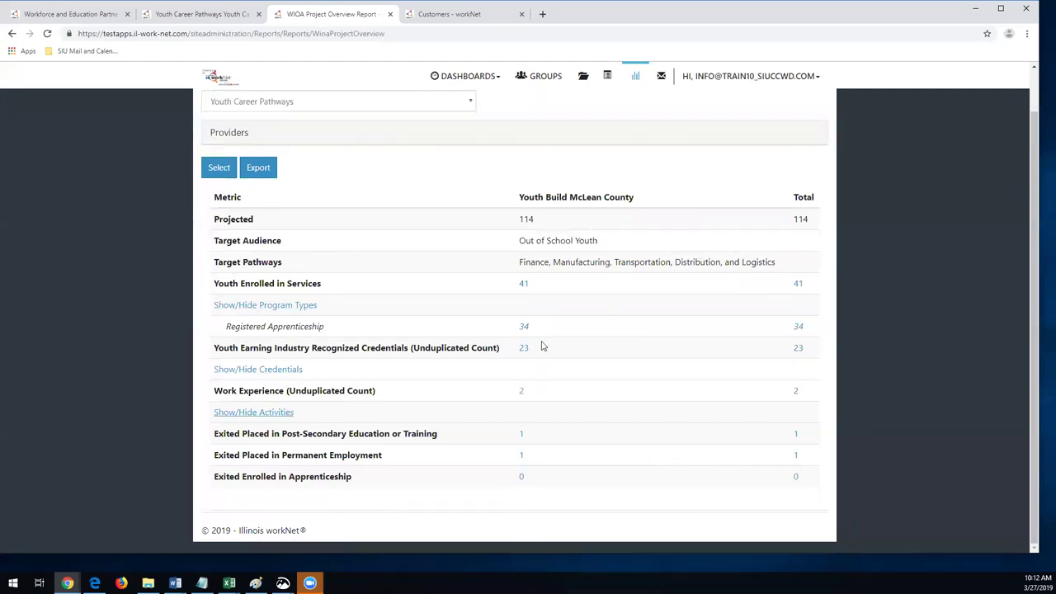
View the customers behind Youth Build McLean County's Work Experience count and return to the report.
click(522, 392)
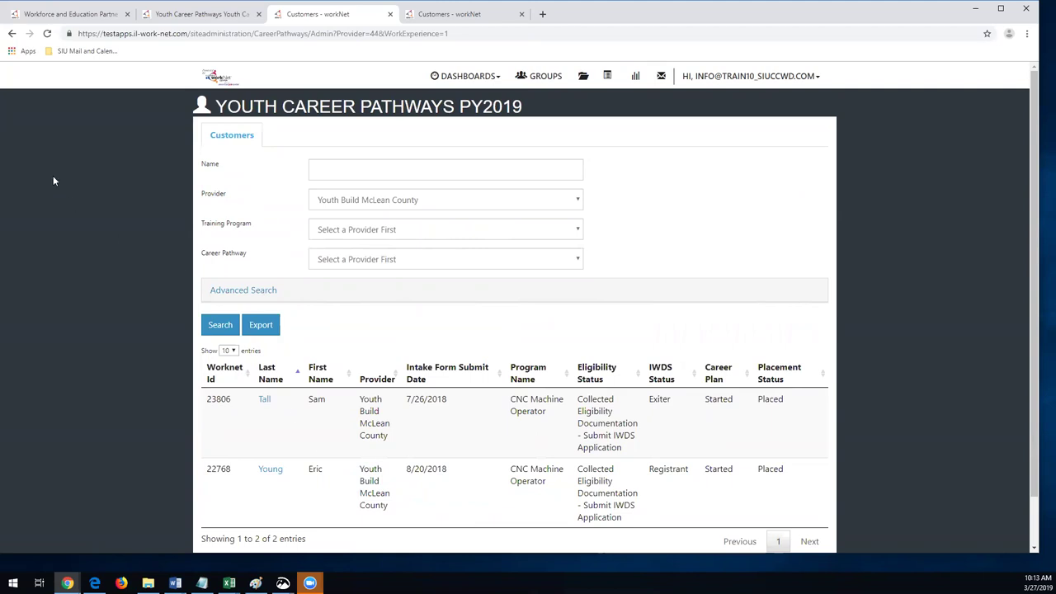
click(13, 34)
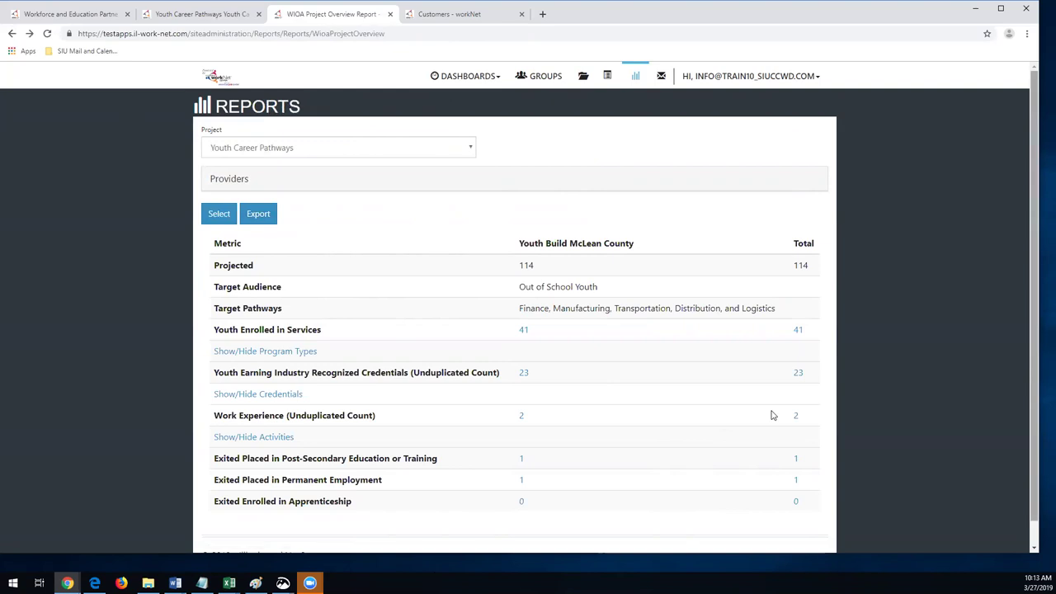
scroll(772, 415, down, 1)
scroll(772, 415, up, 1)
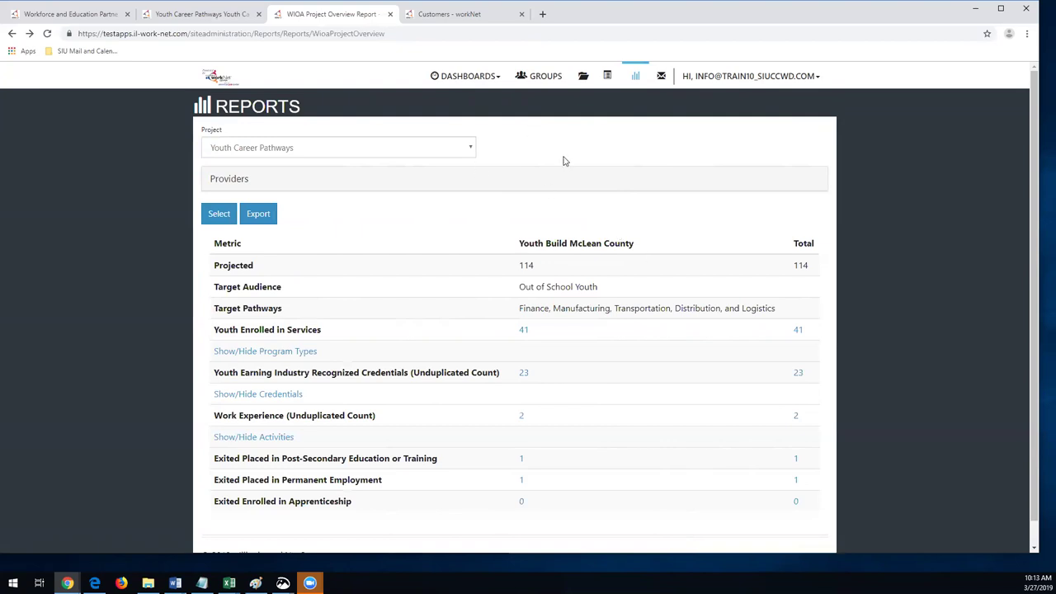
Open the Financial Services Program for editing from the provider's training programs and review its program and enrollment information.
click(585, 79)
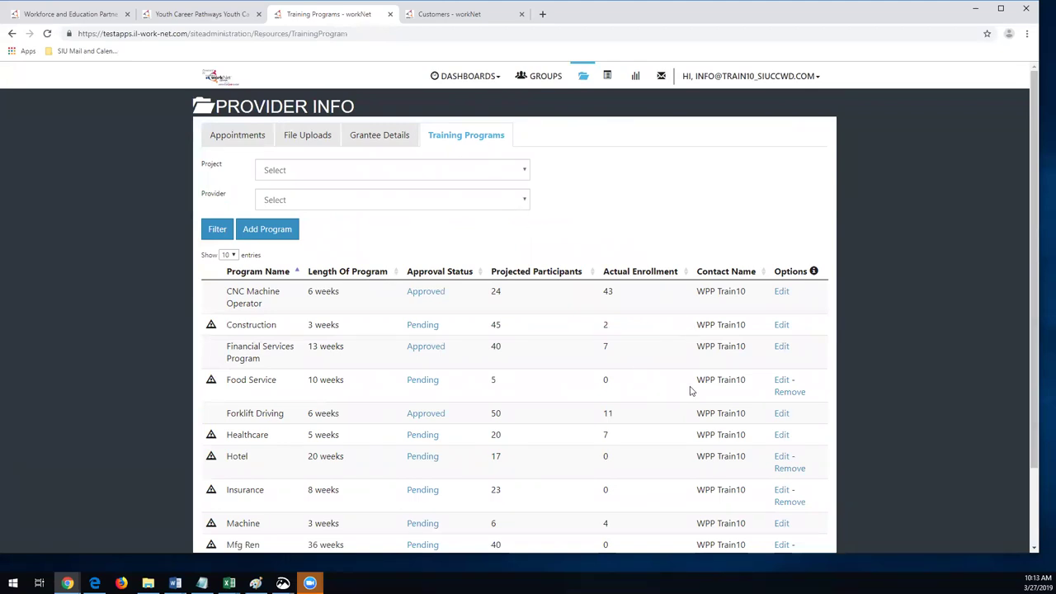
click(778, 350)
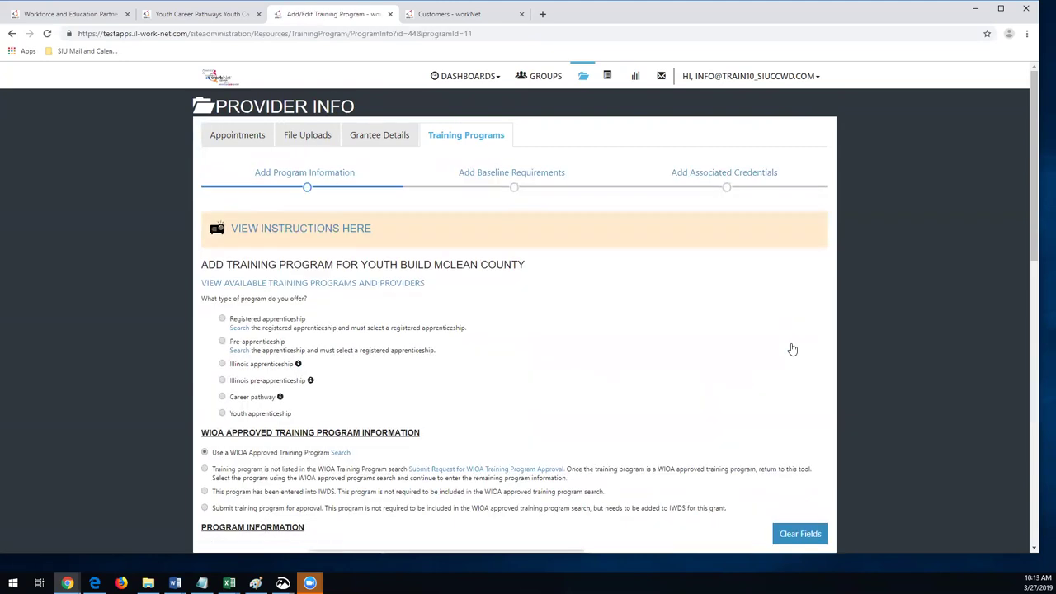
scroll(791, 349, down, 6)
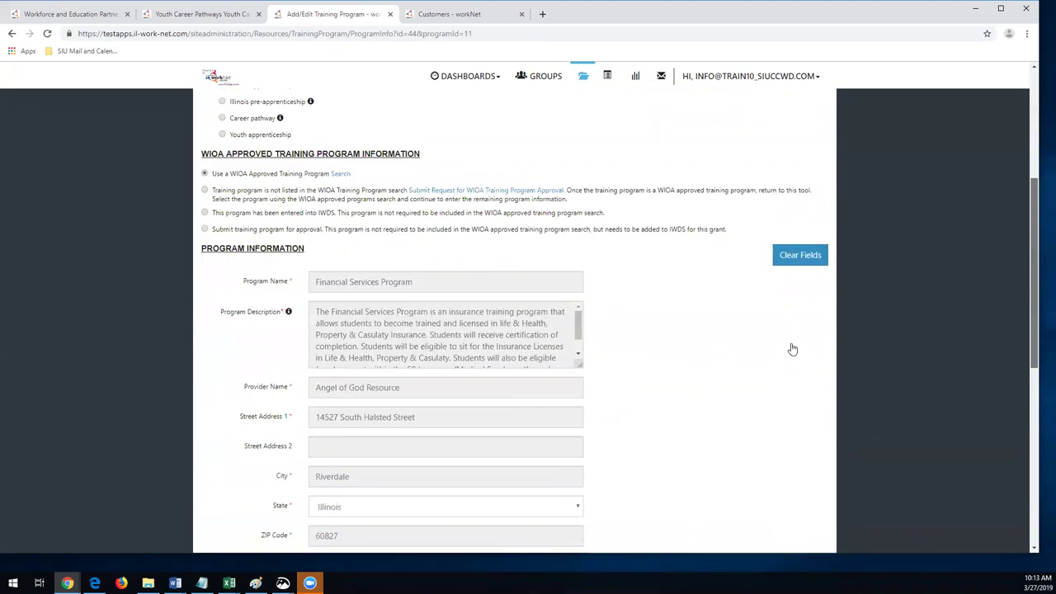
scroll(515, 321, down, 2)
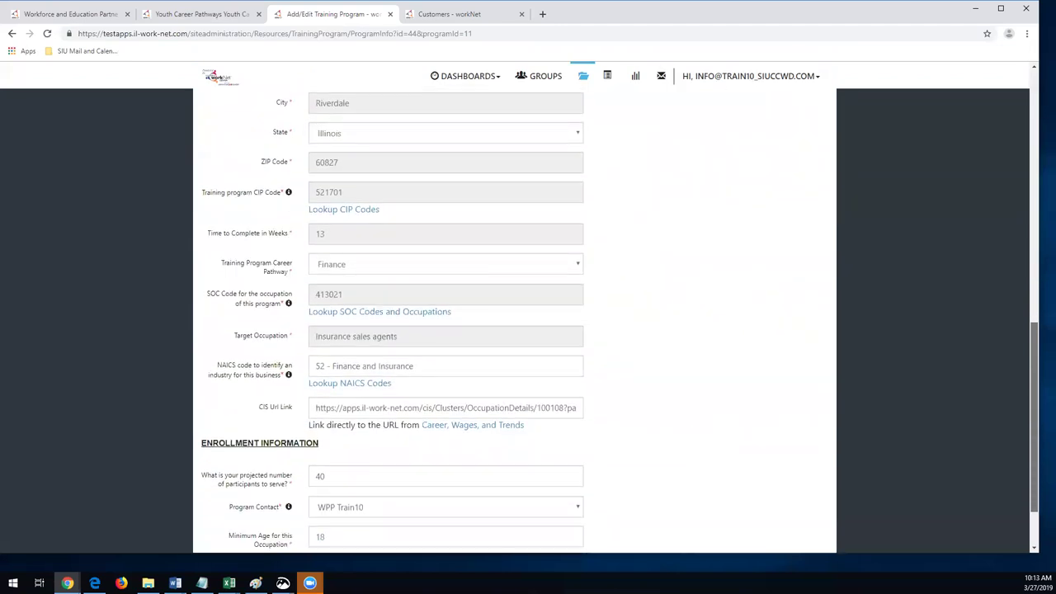
scroll(763, 204, up, 10)
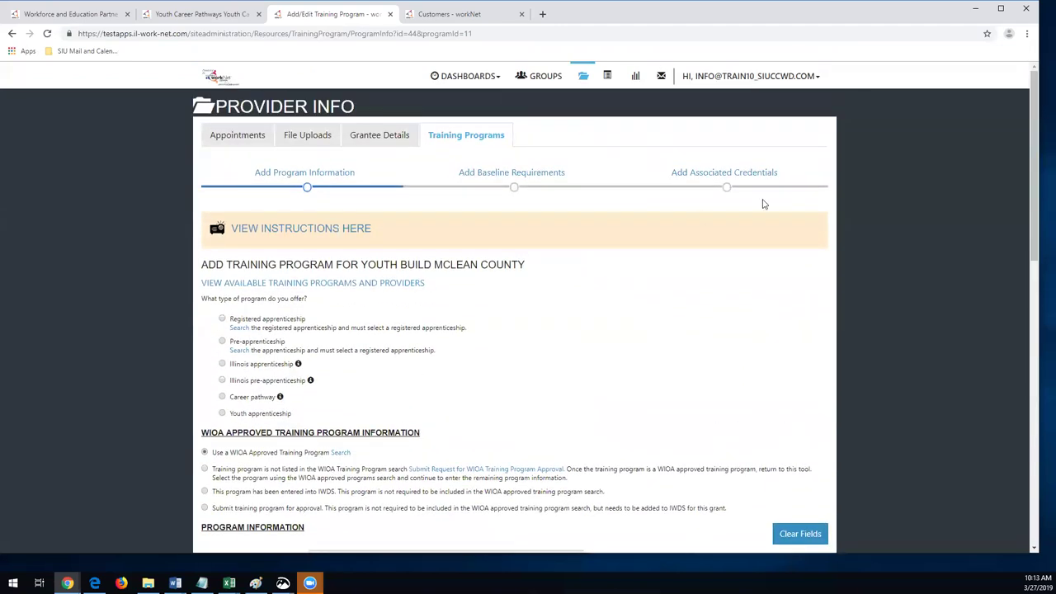
View the Financial Services Program's associated credentials without saving changes, highlighting University of Saint Francis and B.S. in Finance.
click(724, 178)
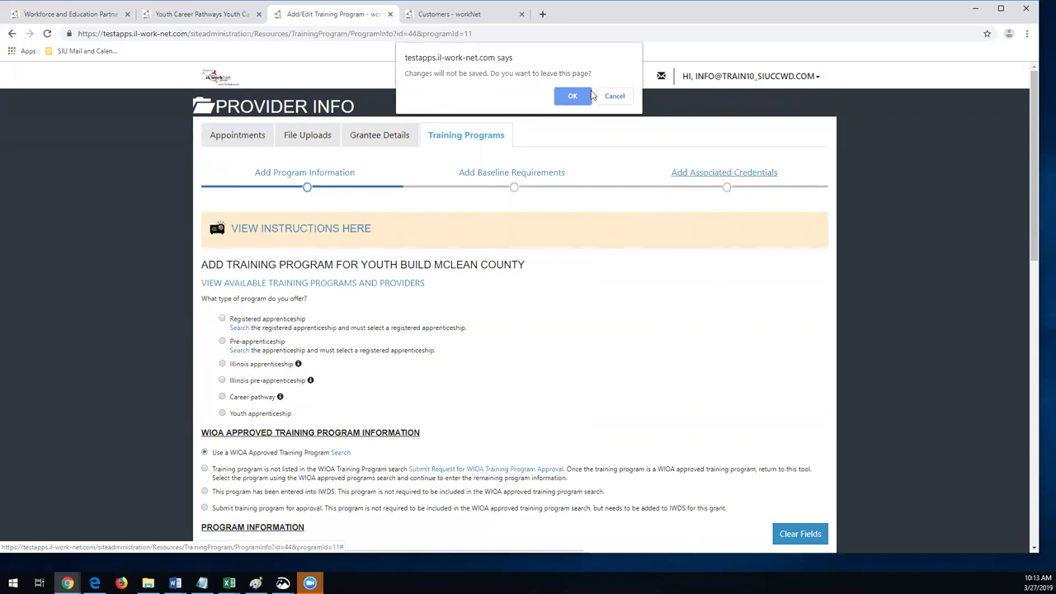
click(565, 99)
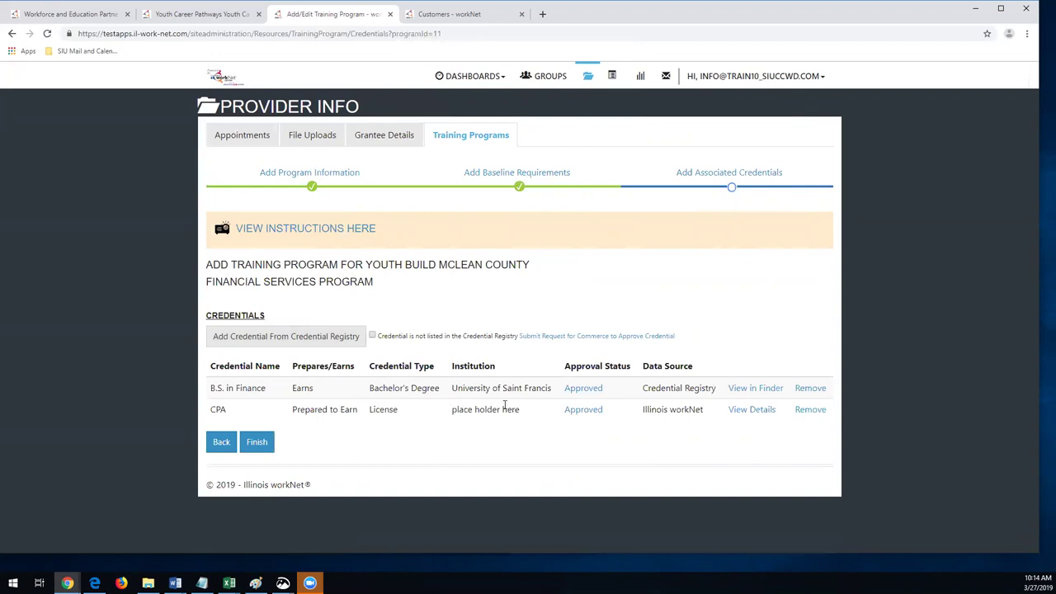
mouse_move(457, 388)
mouse_down()
mouse_move(558, 394)
mouse_move(449, 396)
mouse_up()
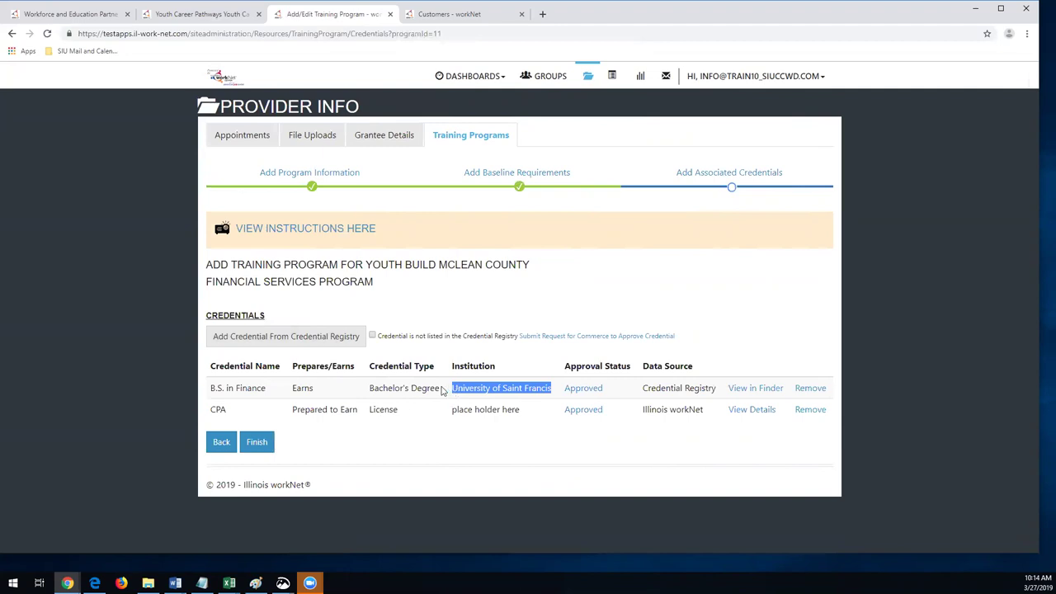
drag(281, 400, 208, 394)
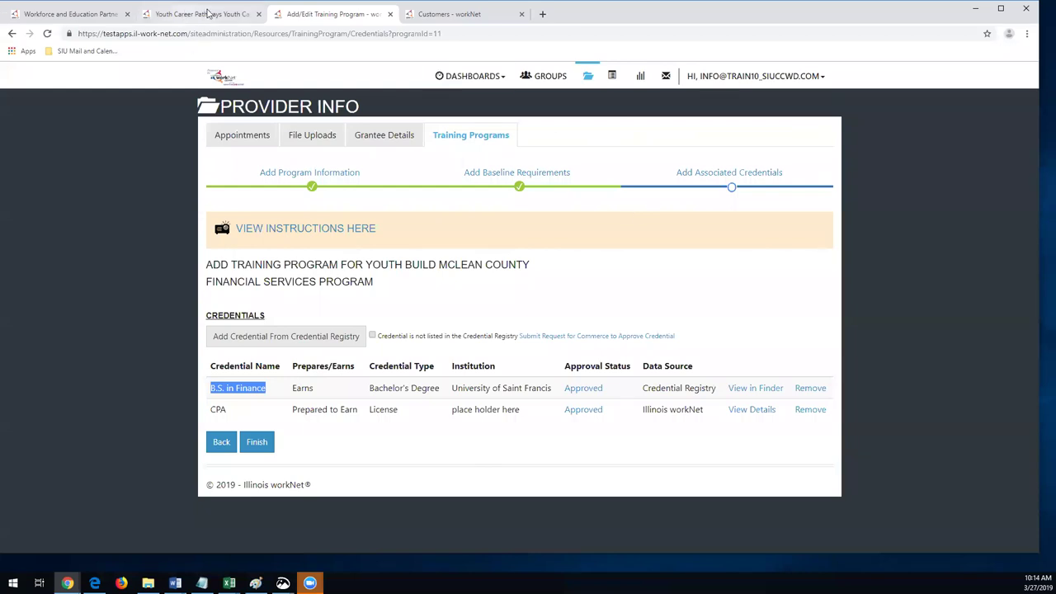
Switch to the Youth Career Pathways PY2019 Partner Guide and look over its All Resources section.
click(208, 14)
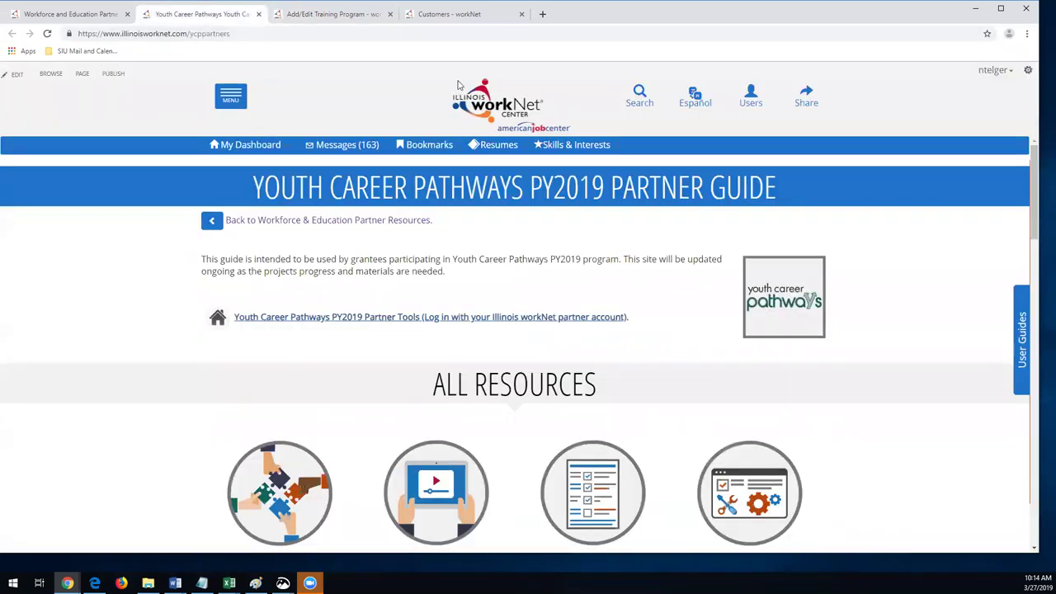
scroll(459, 85, down, 3)
scroll(460, 84, up, 2)
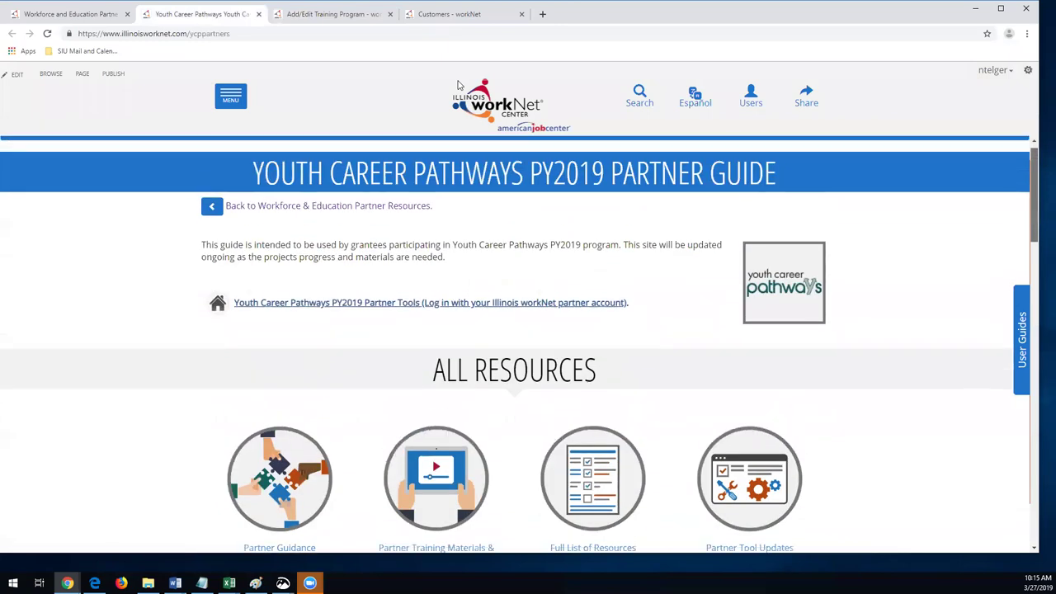
scroll(460, 85, down, 1)
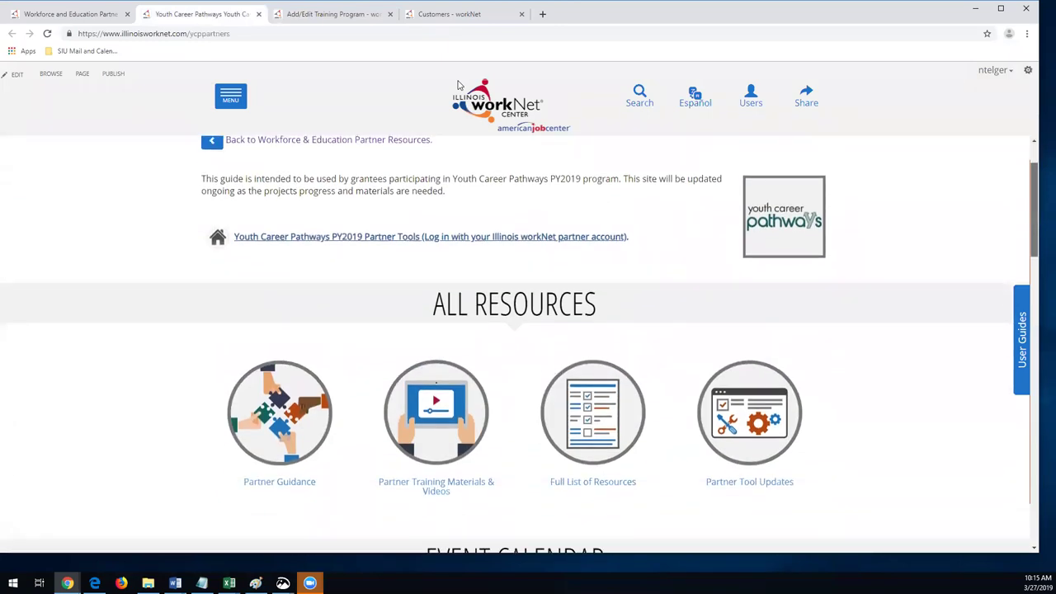
Open Partner Training Materials & Videos from the partner guide, look over its webinar materials, and close the page.
scroll(459, 85, down, 1)
scroll(459, 85, up, 1)
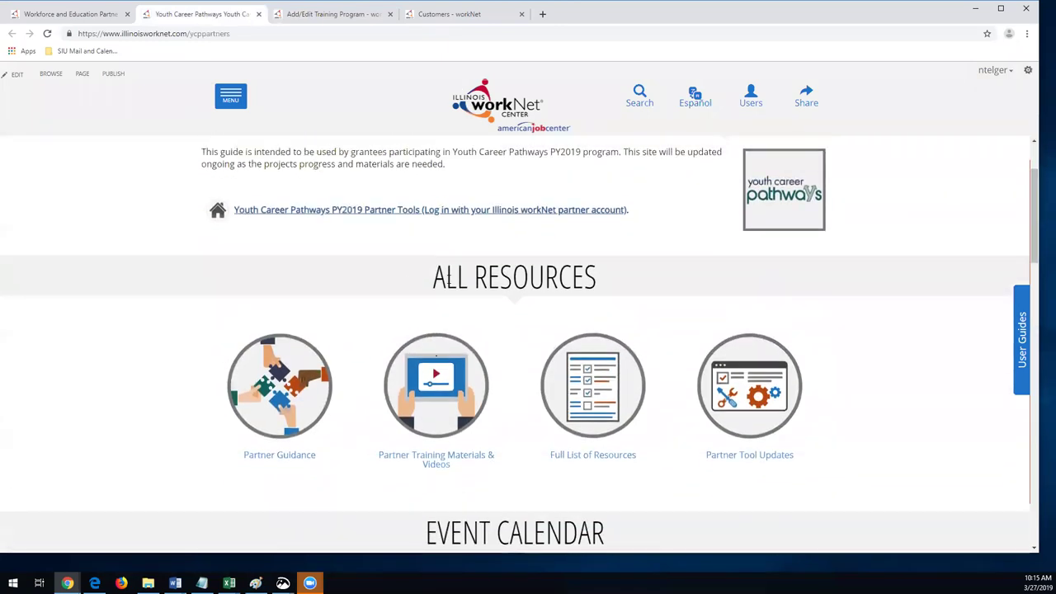
scroll(788, 182, up, 2)
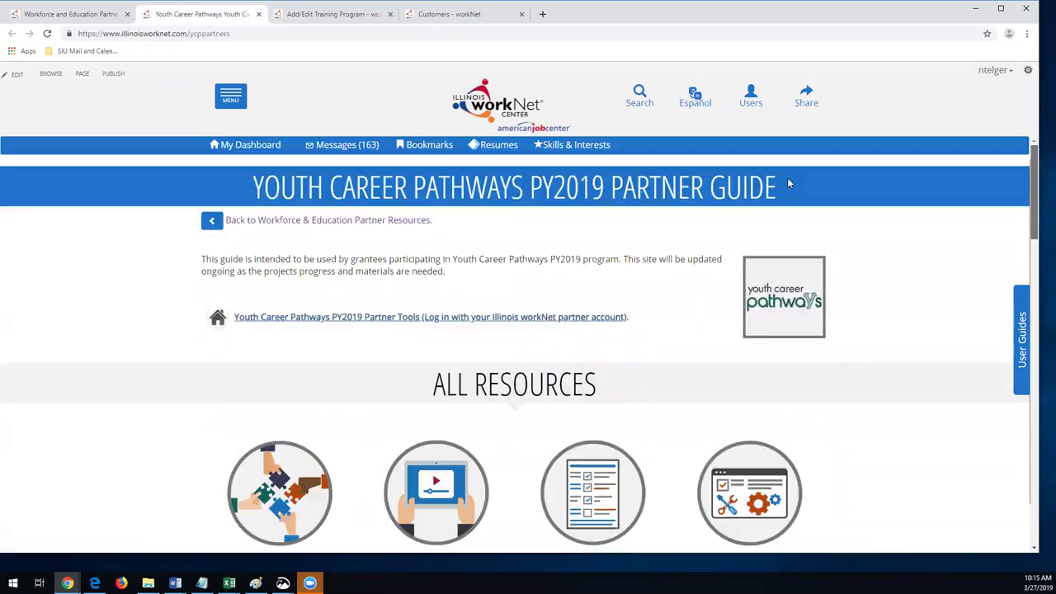
scroll(788, 181, down, 3)
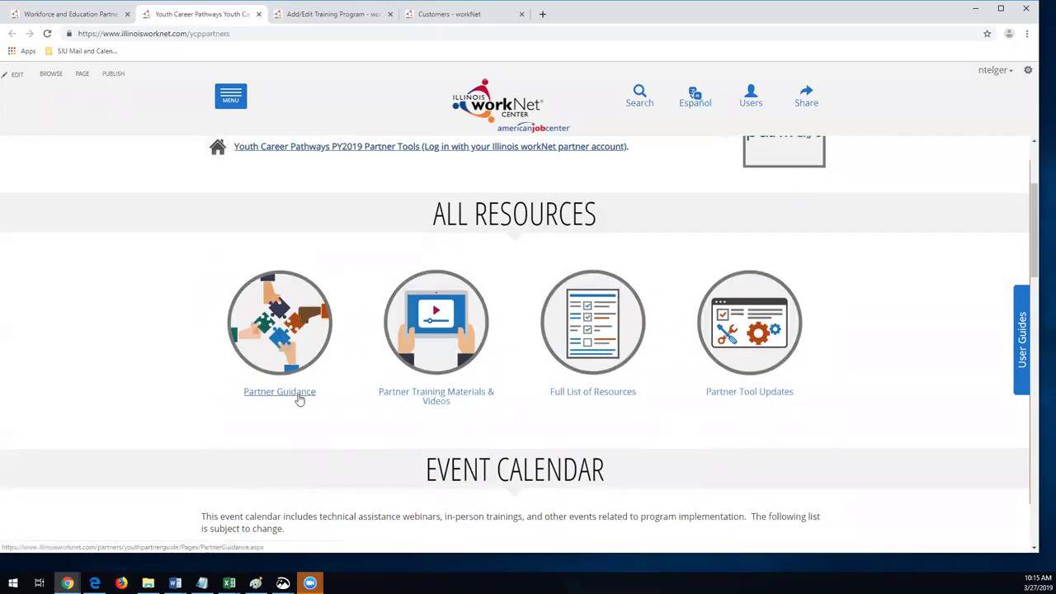
click(482, 393)
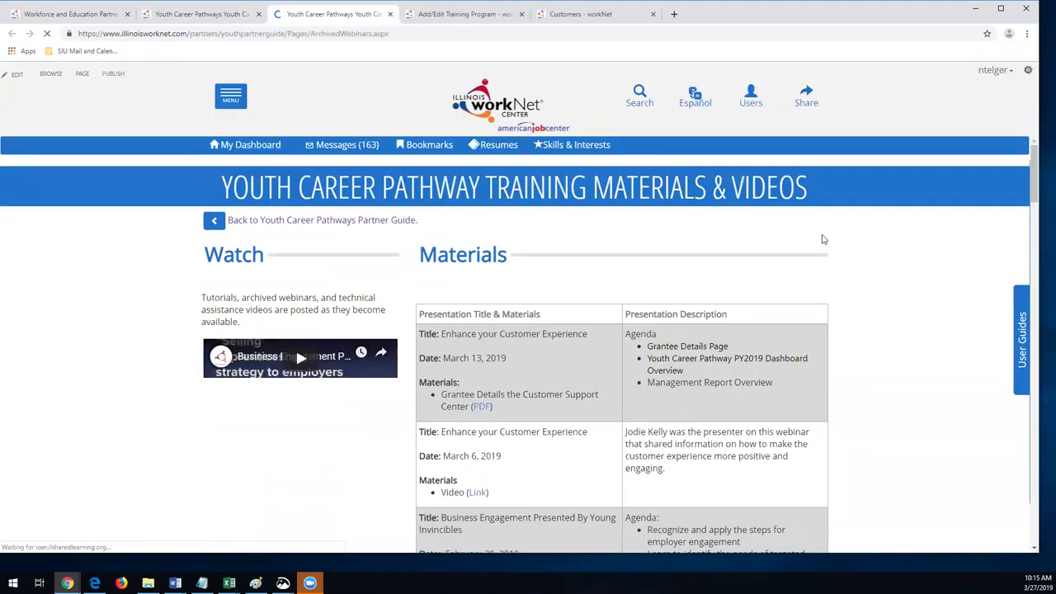
scroll(822, 239, down, 2)
scroll(821, 239, down, 1)
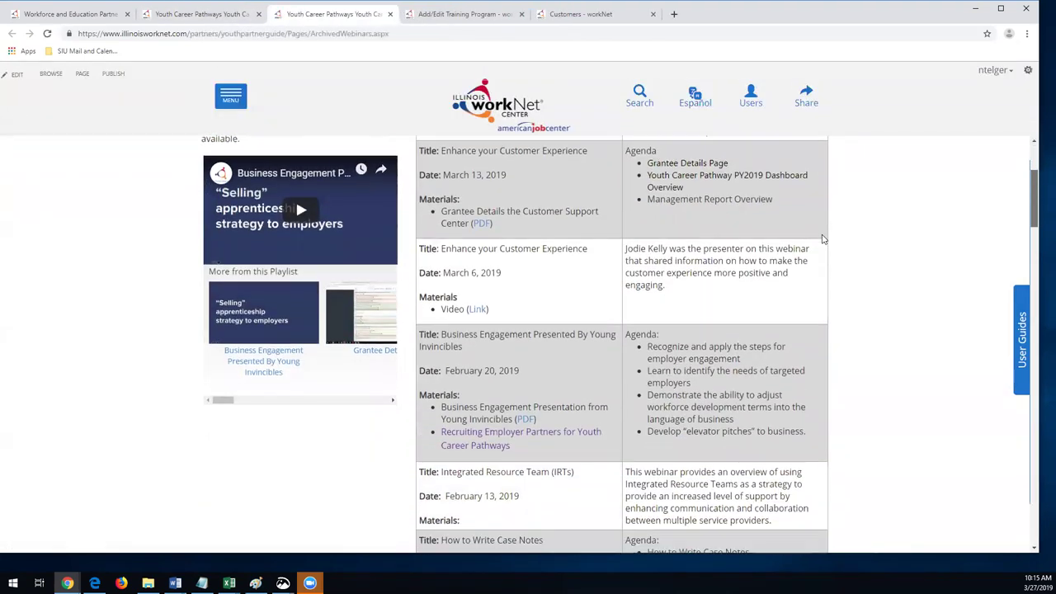
scroll(821, 239, up, 3)
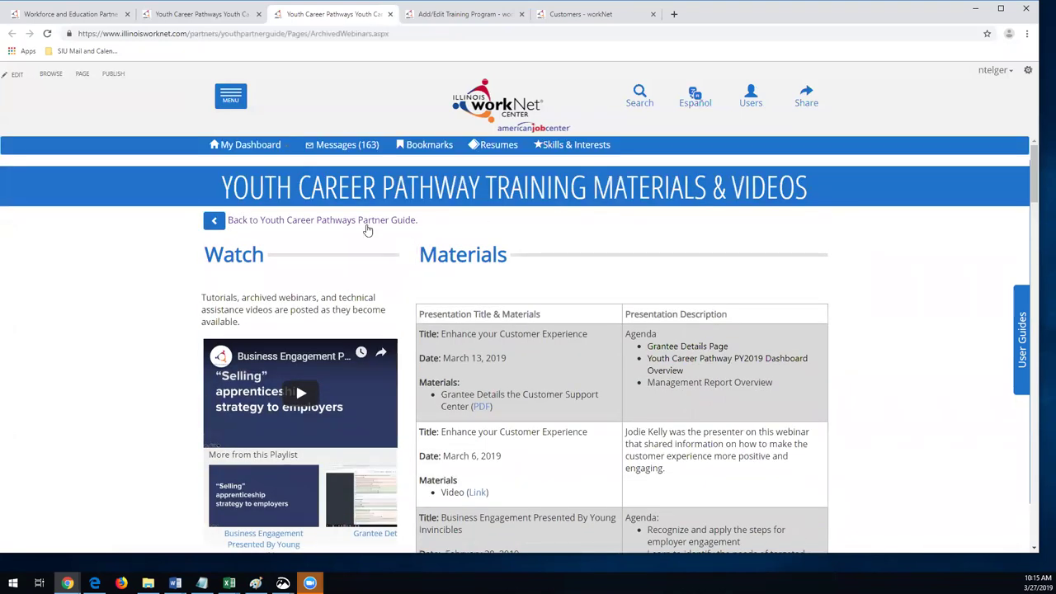
click(390, 14)
Open the Full List of Resources and look over its guidance articles down to Service Delivery and Reporting.
click(598, 389)
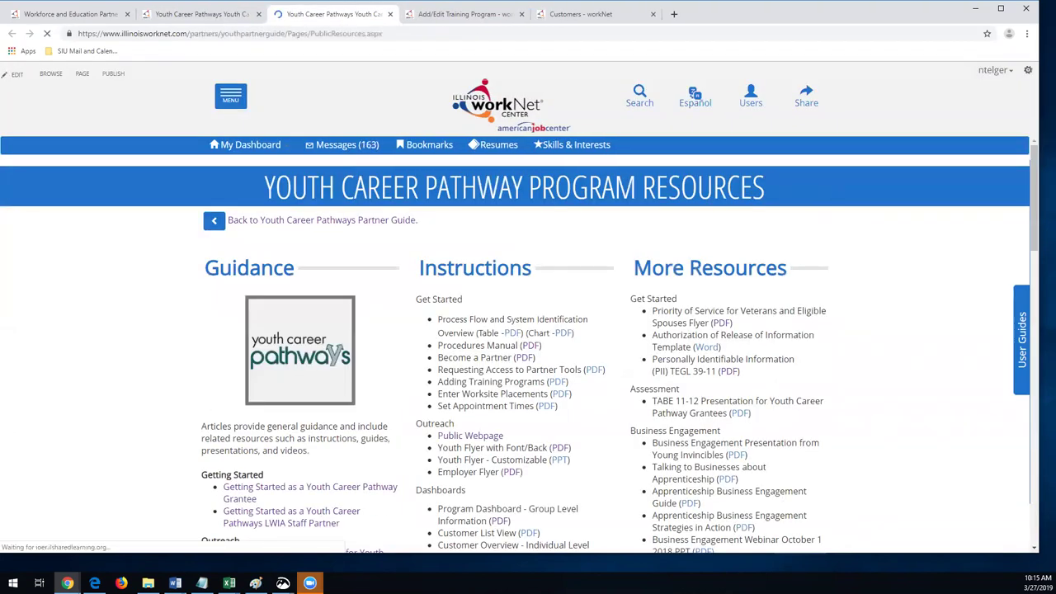
scroll(528, 346, down, 3)
scroll(528, 346, up, 1)
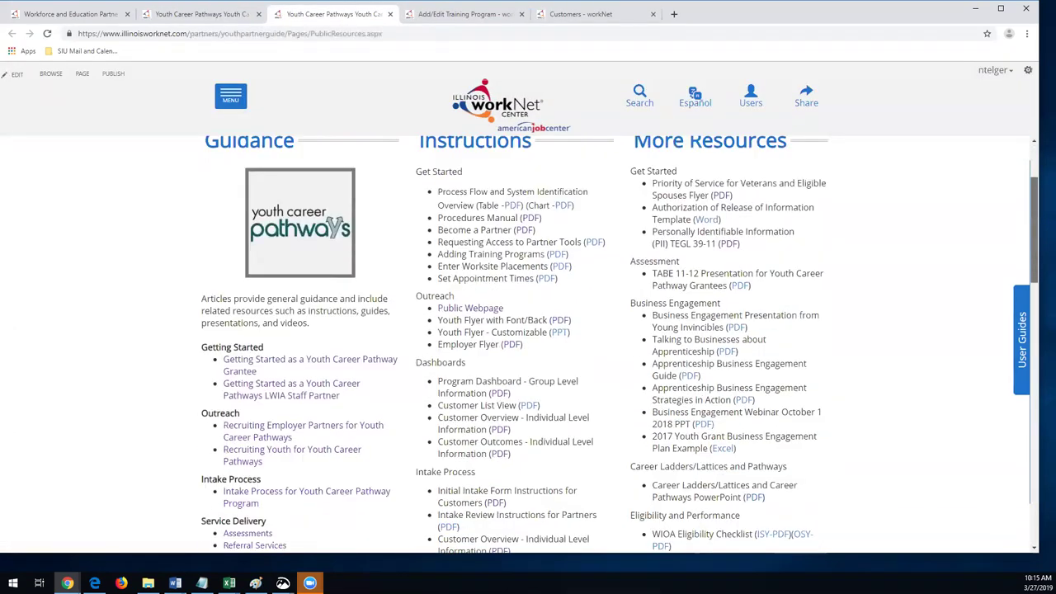
scroll(572, 360, down, 5)
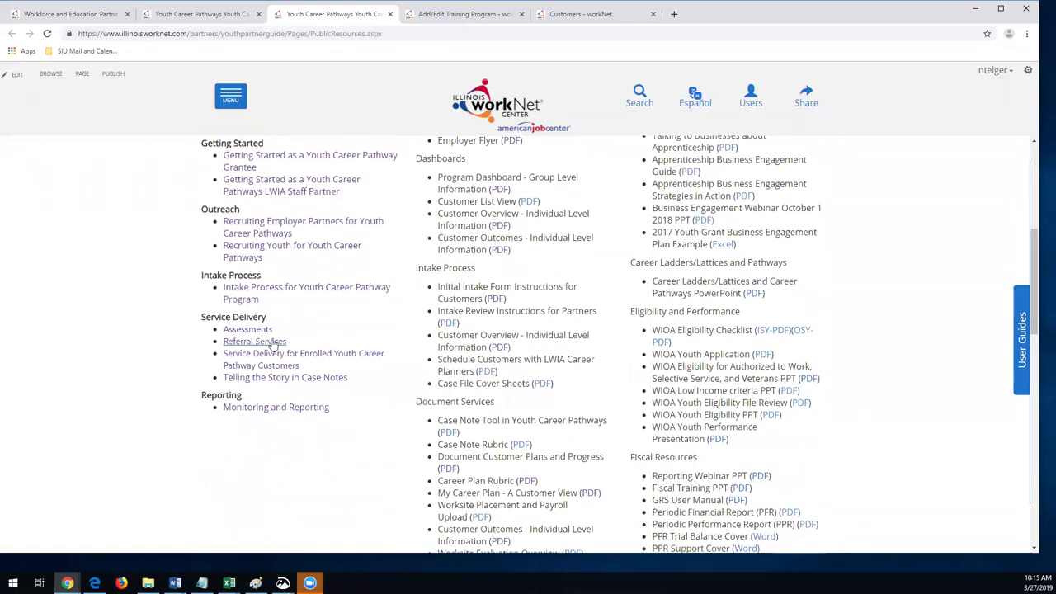
View the Intake Process for Youth Career Pathway Program article, highlighting its main intake steps, and close it.
click(321, 289)
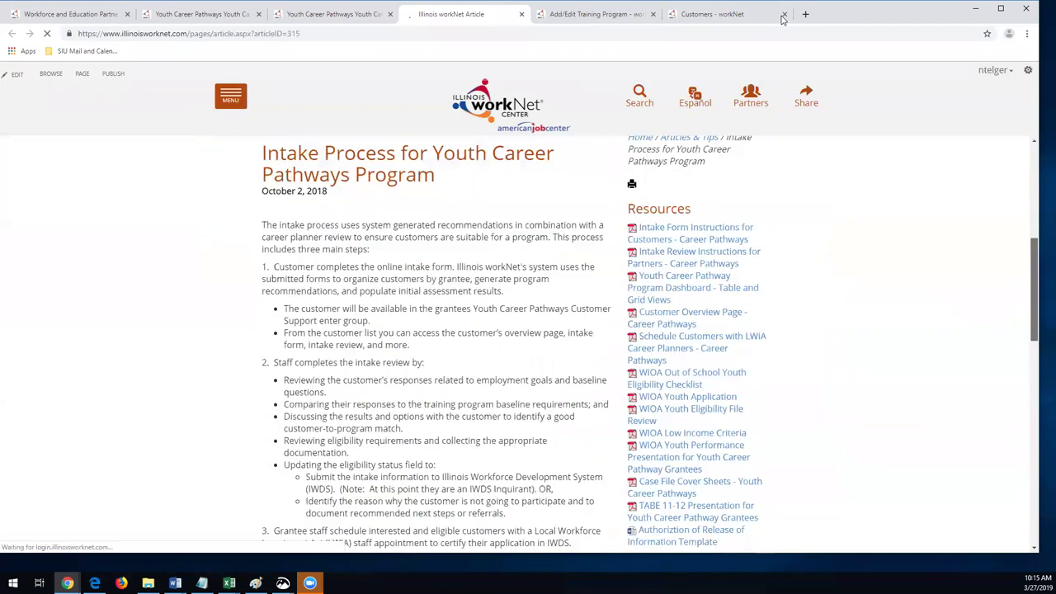
drag(316, 208, 428, 557)
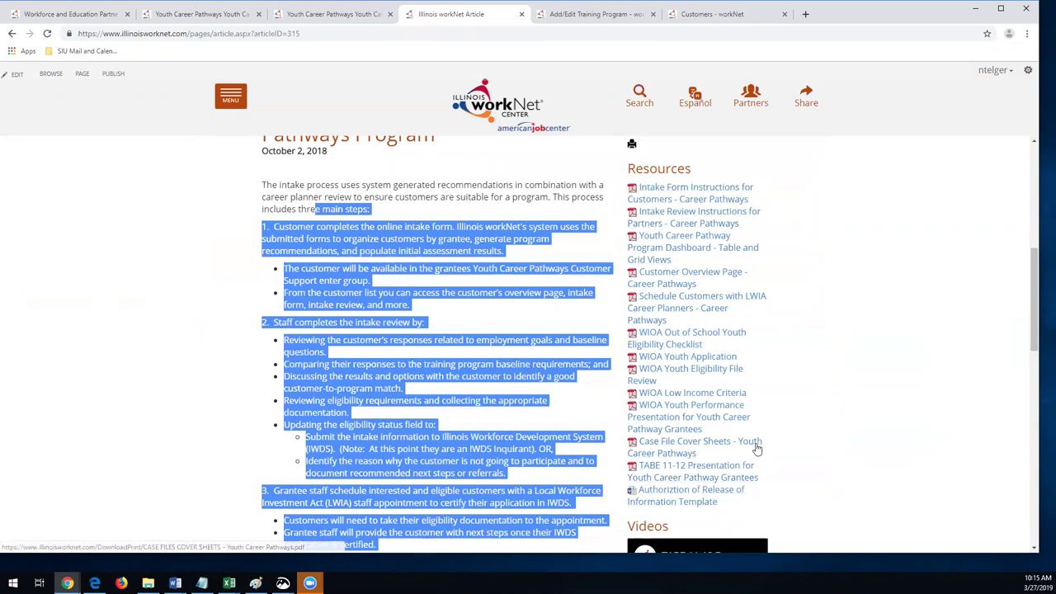
scroll(756, 448, down, 2)
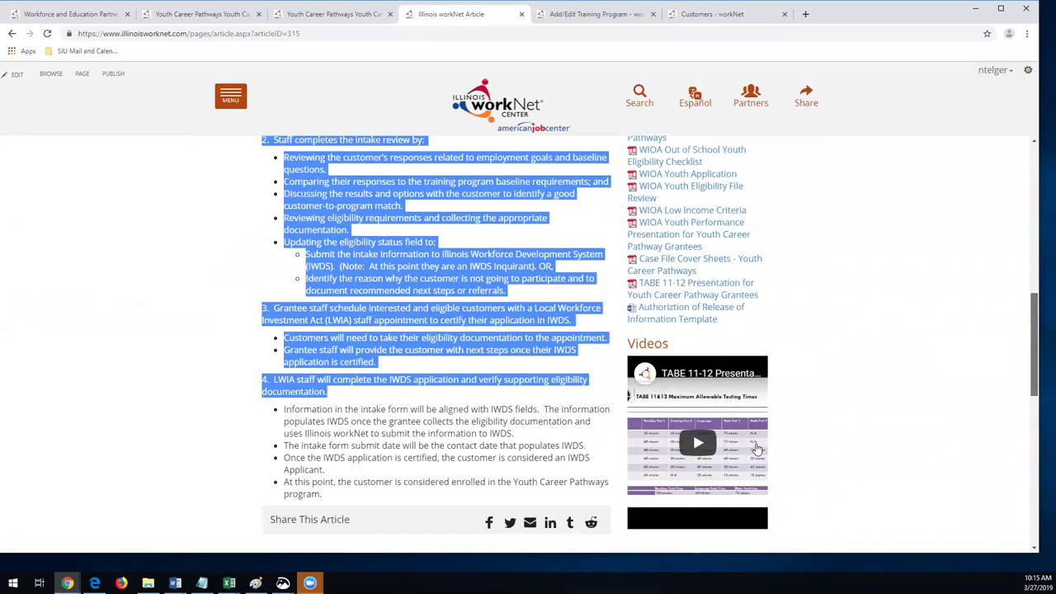
scroll(756, 448, up, 10)
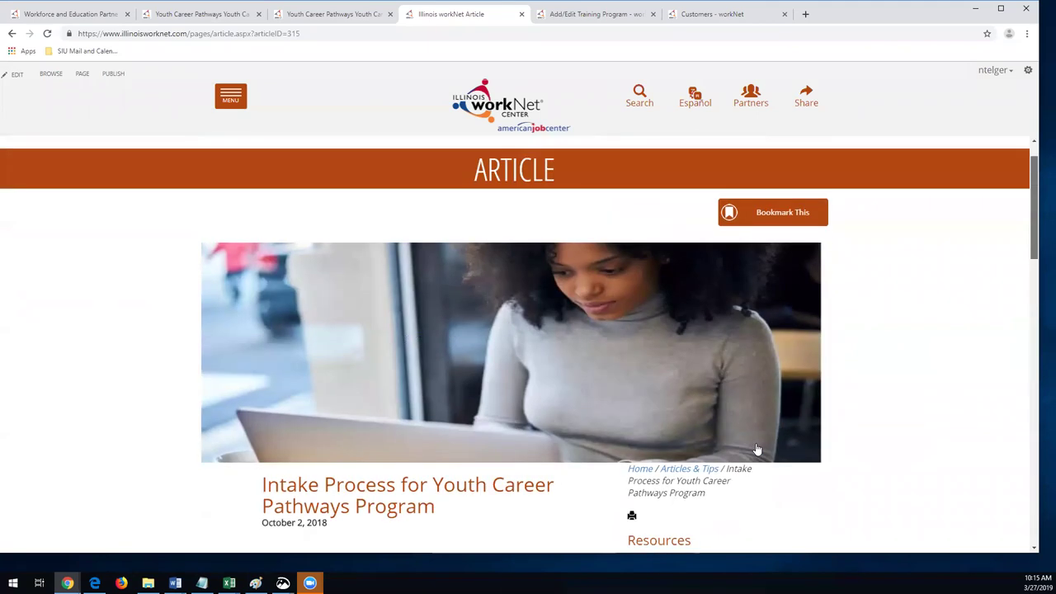
click(522, 14)
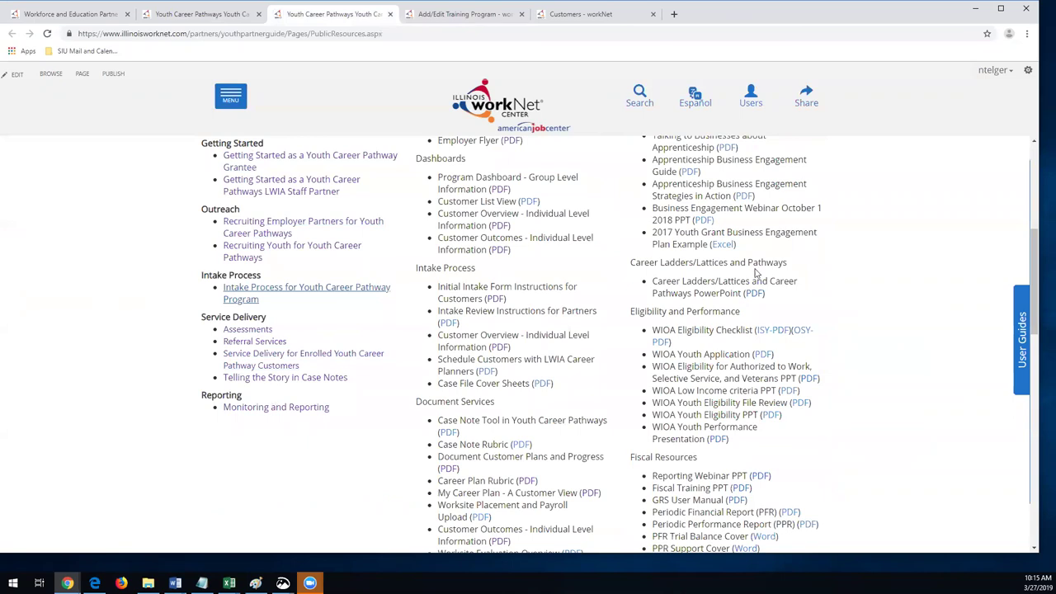
Examine the Instructions and More Resources lists on the Youth Career Pathway Program Resources page, through Recruiting and Worksite Placement.
scroll(777, 264, up, 3)
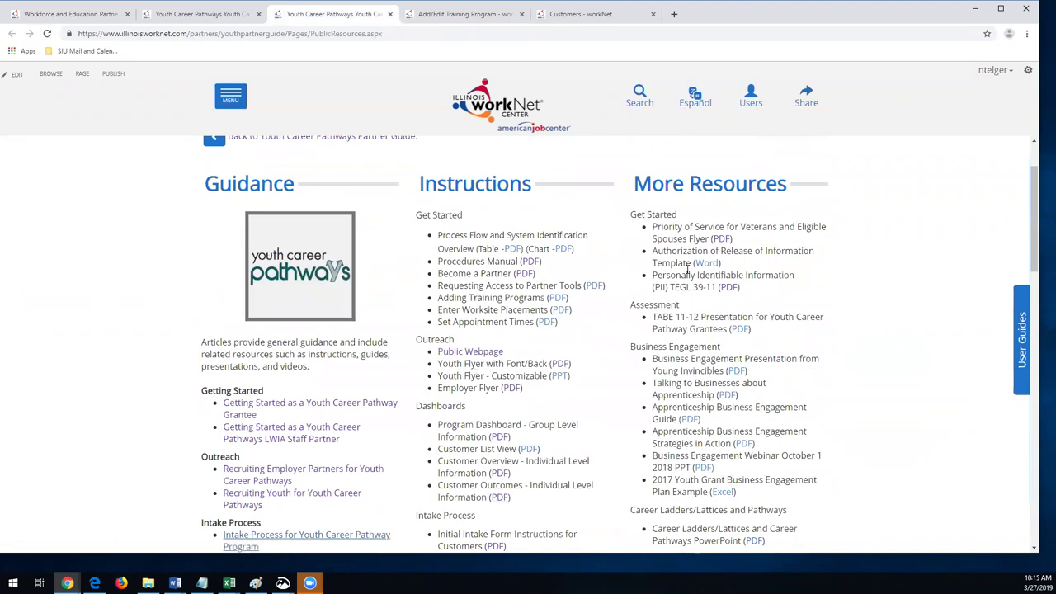
scroll(687, 269, down, 2)
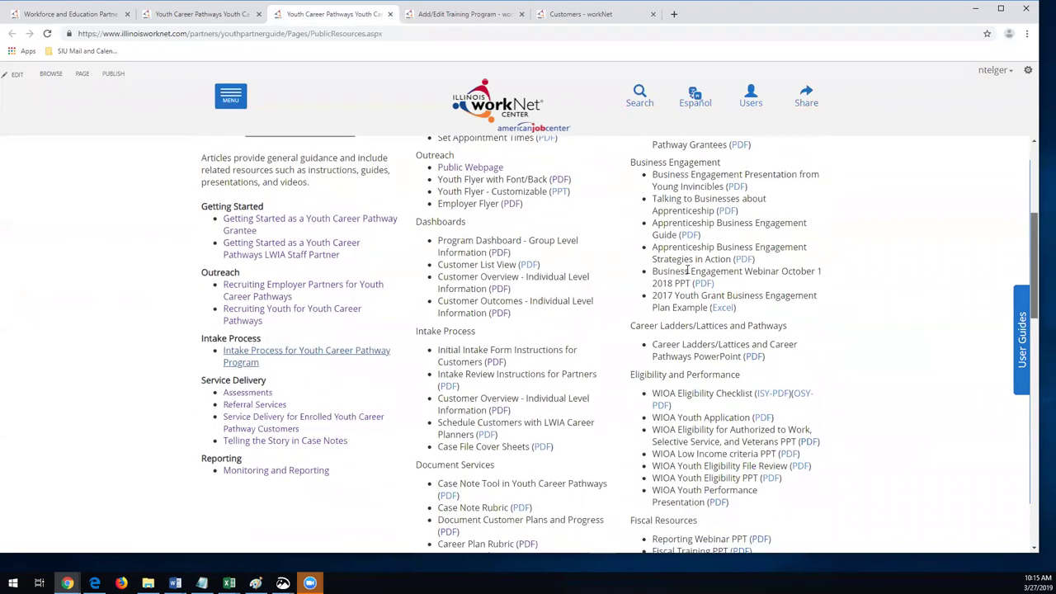
scroll(687, 269, down, 2)
scroll(687, 268, down, 1)
scroll(687, 269, up, 3)
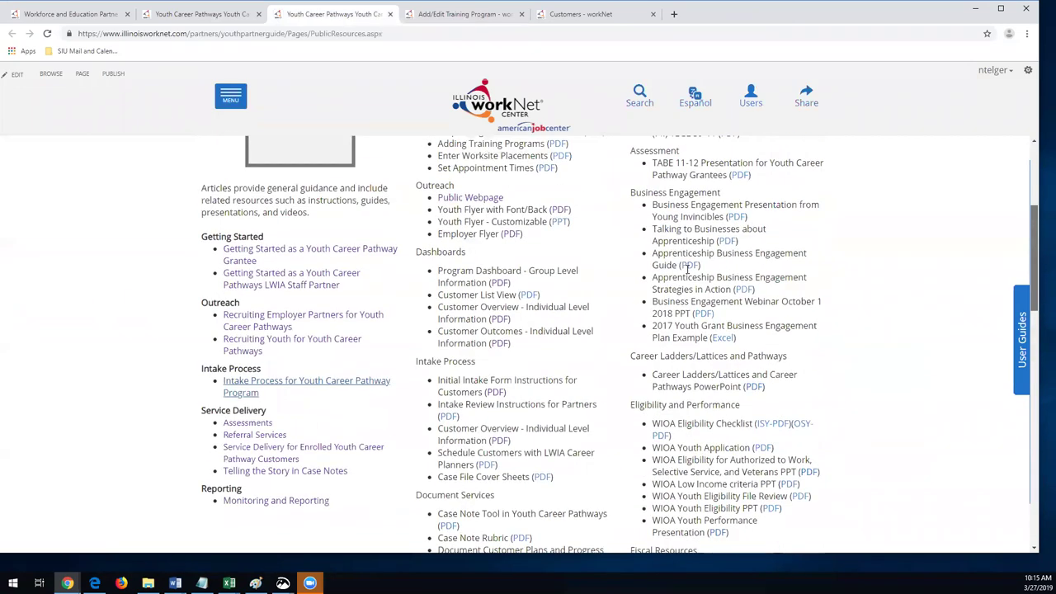
scroll(687, 269, up, 2)
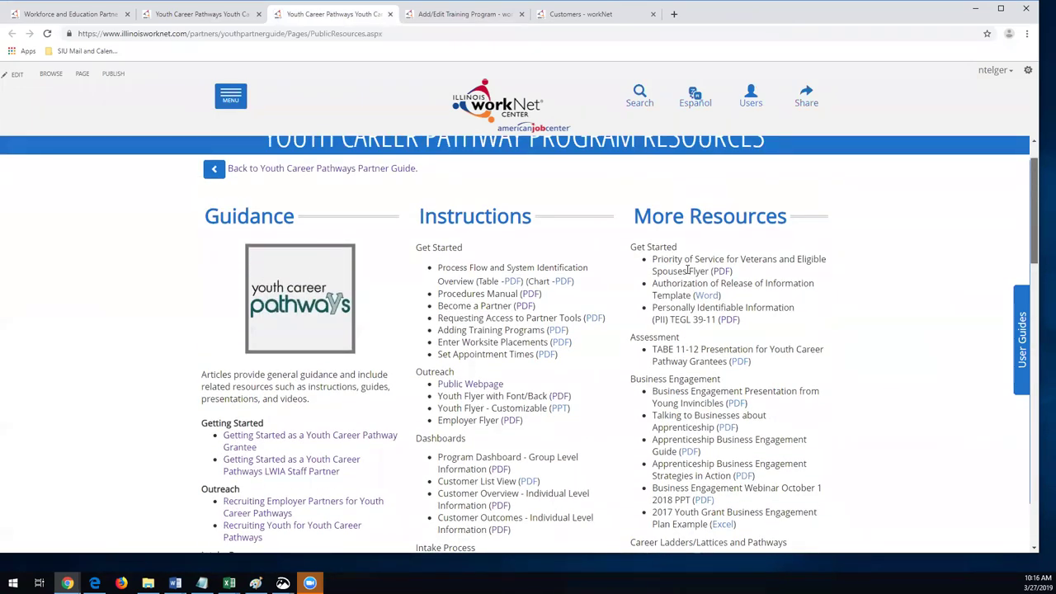
scroll(687, 269, down, 1)
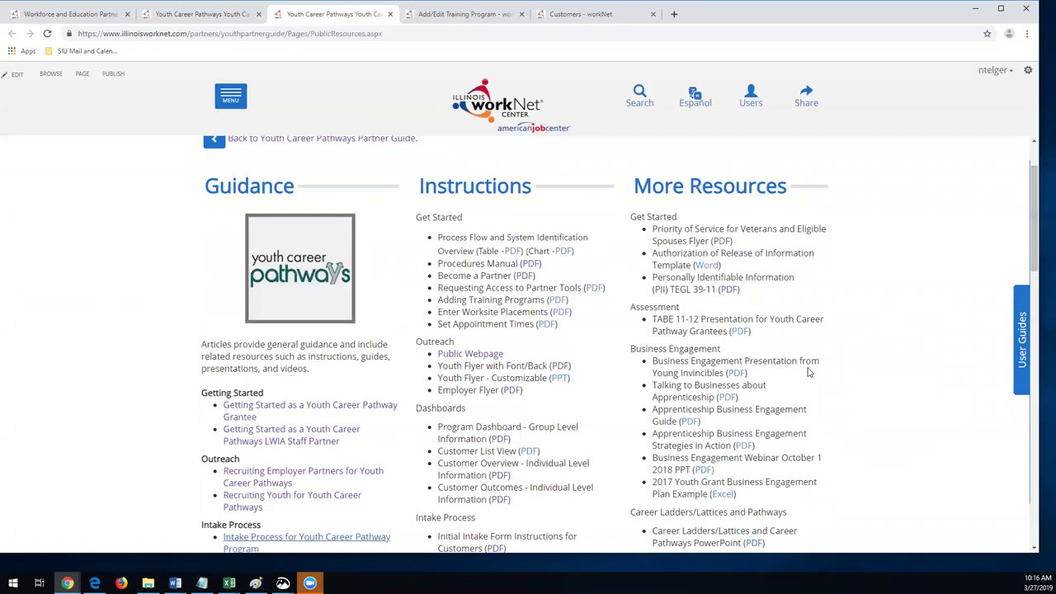
scroll(619, 344, down, 2)
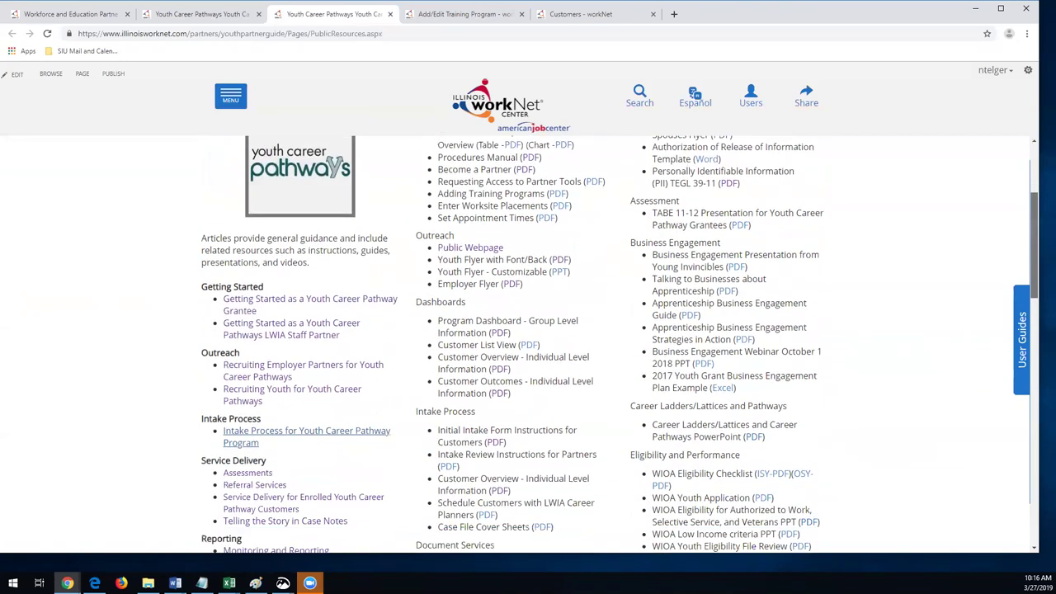
scroll(512, 344, down, 1)
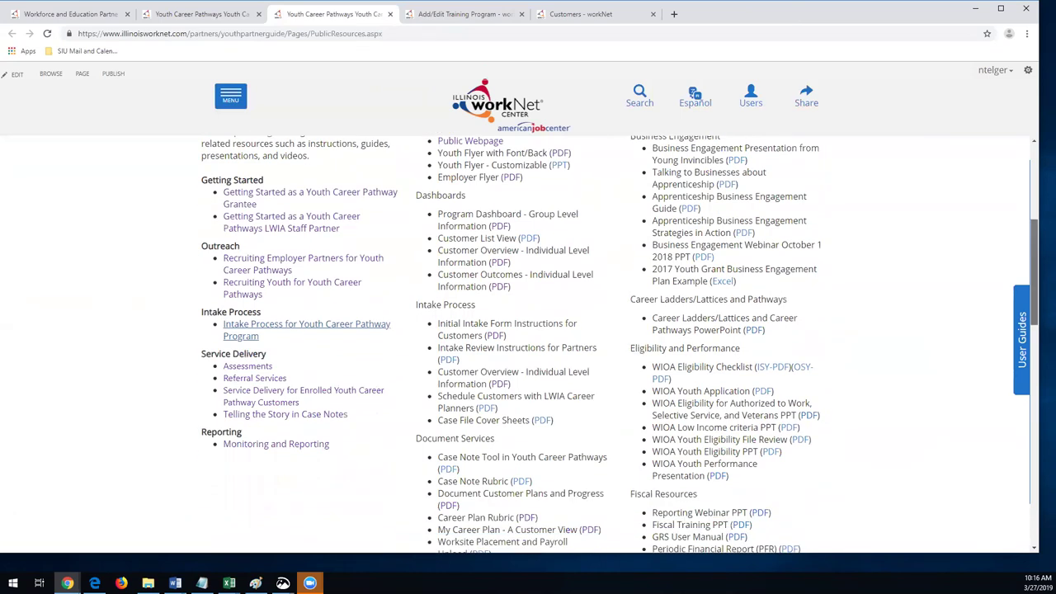
scroll(618, 344, down, 2)
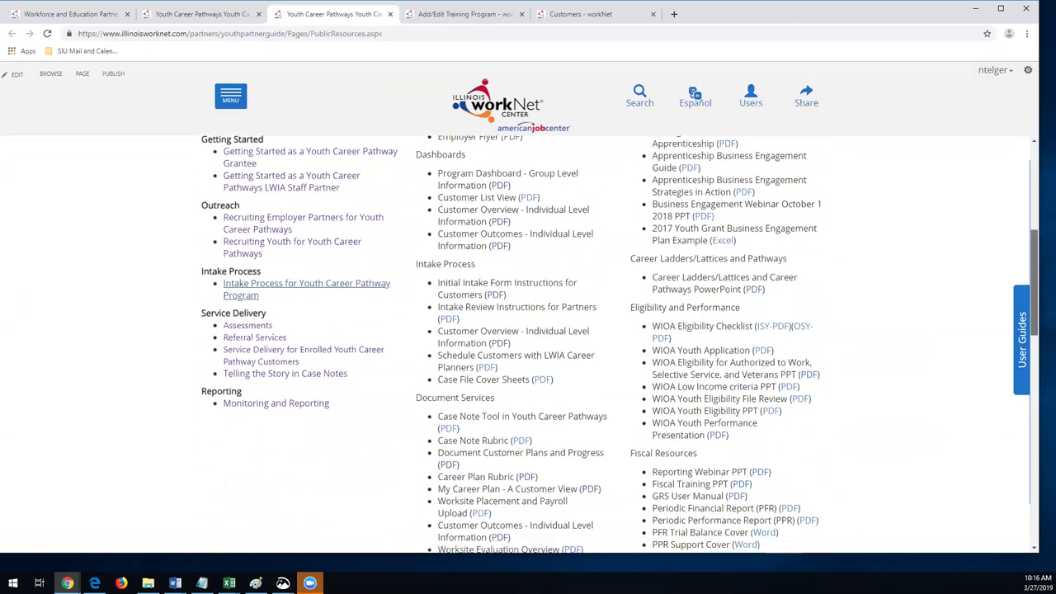
scroll(619, 344, down, 5)
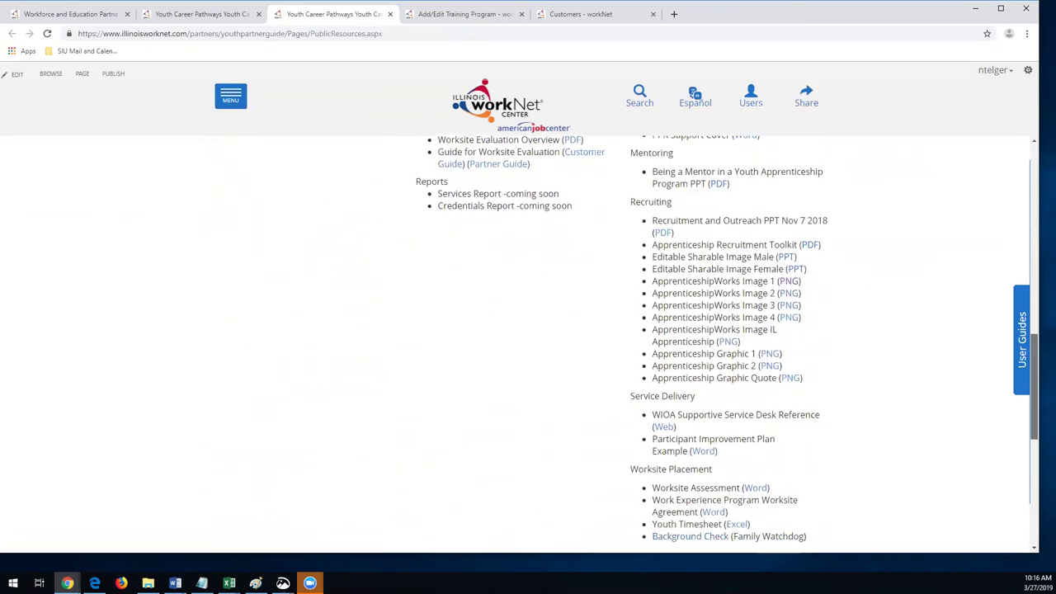
scroll(515, 344, up, 10)
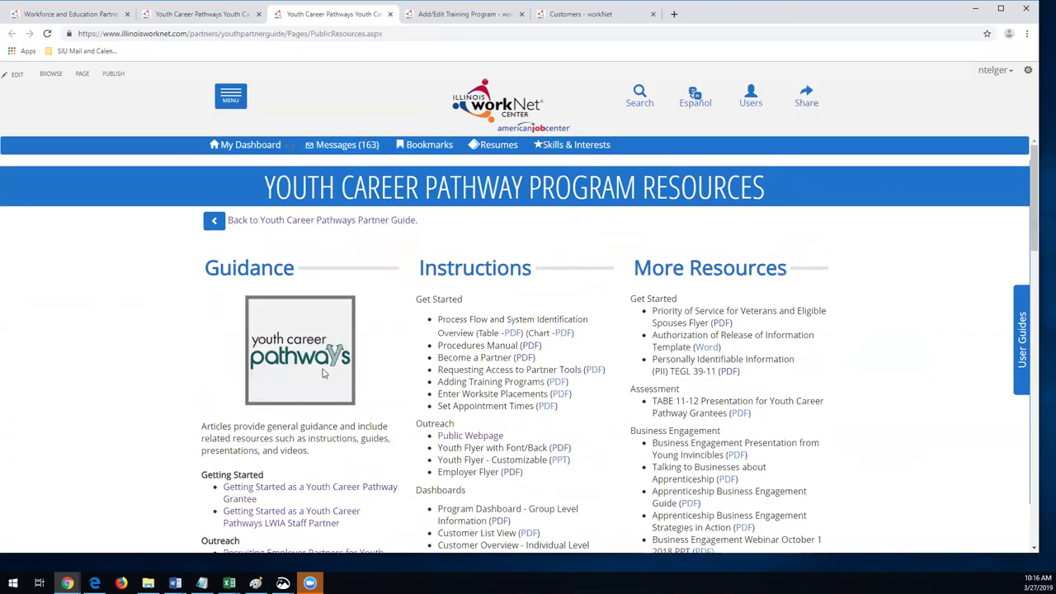
Return to the partner guide and view Partner Tool Updates, highlighting the February 6 to March 22, 2019 entries before closing the page.
click(413, 221)
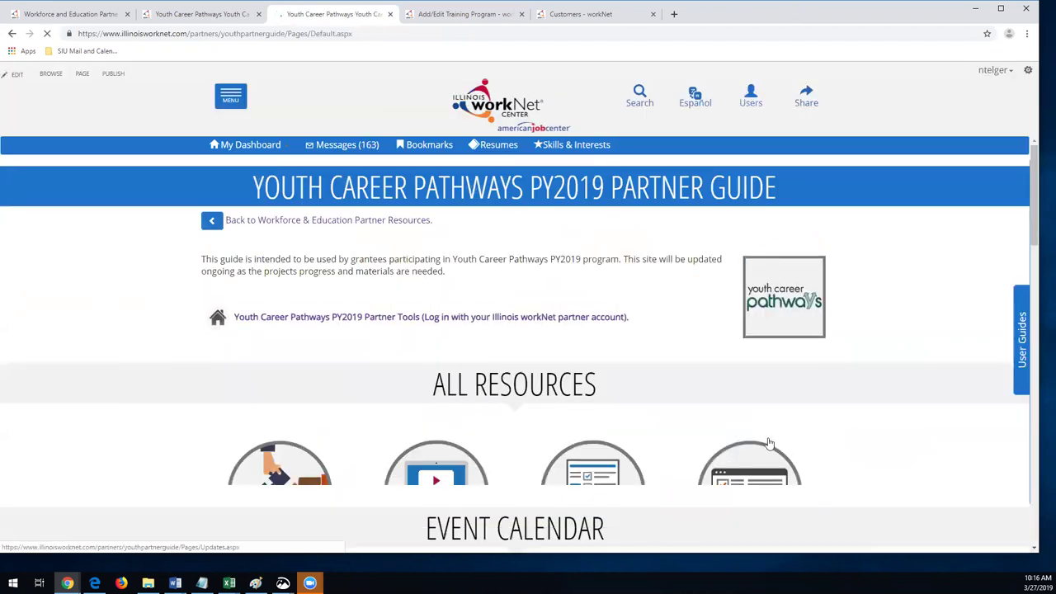
scroll(689, 256, down, 3)
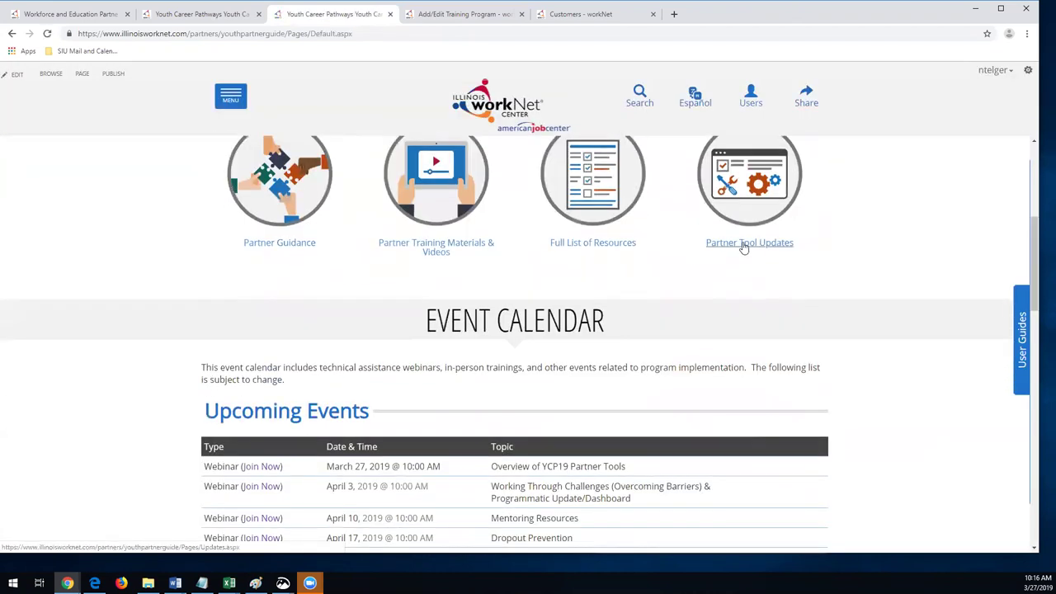
click(742, 243)
drag(207, 247, 468, 467)
drag(458, 384, 468, 422)
click(467, 422)
drag(354, 420, 193, 248)
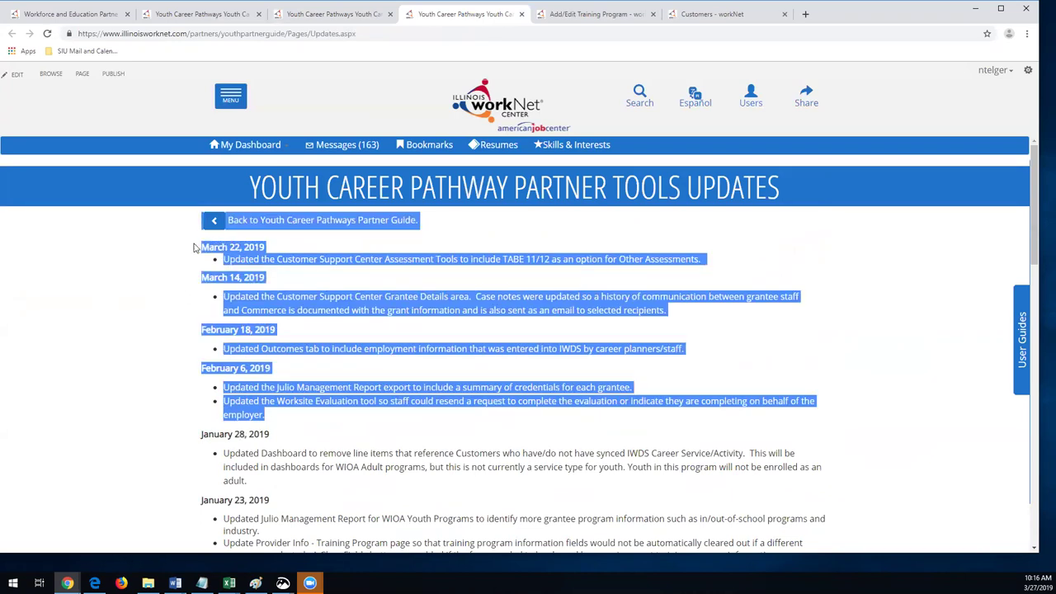
click(508, 310)
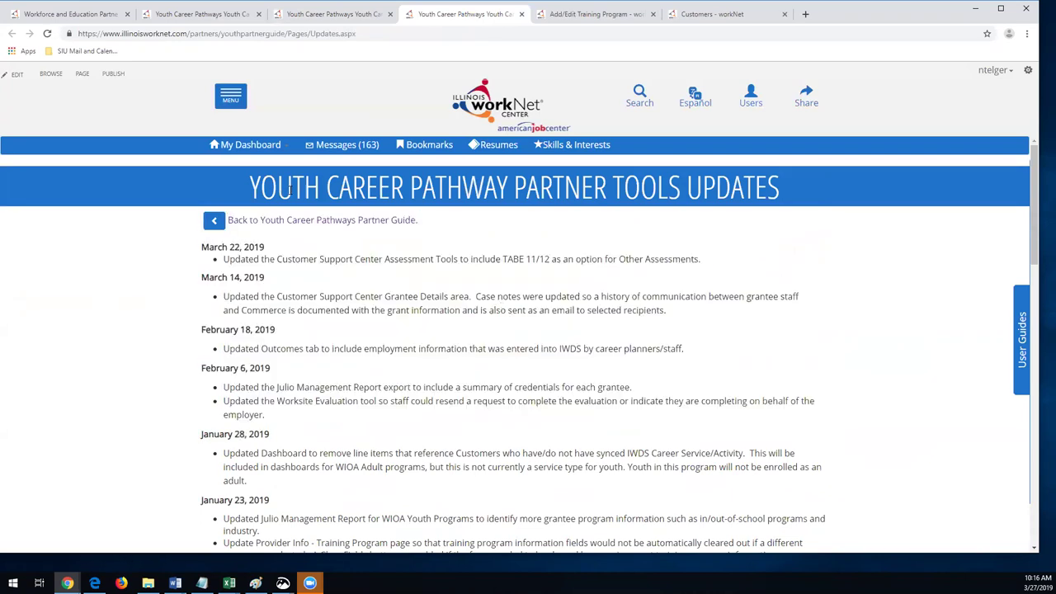
click(521, 15)
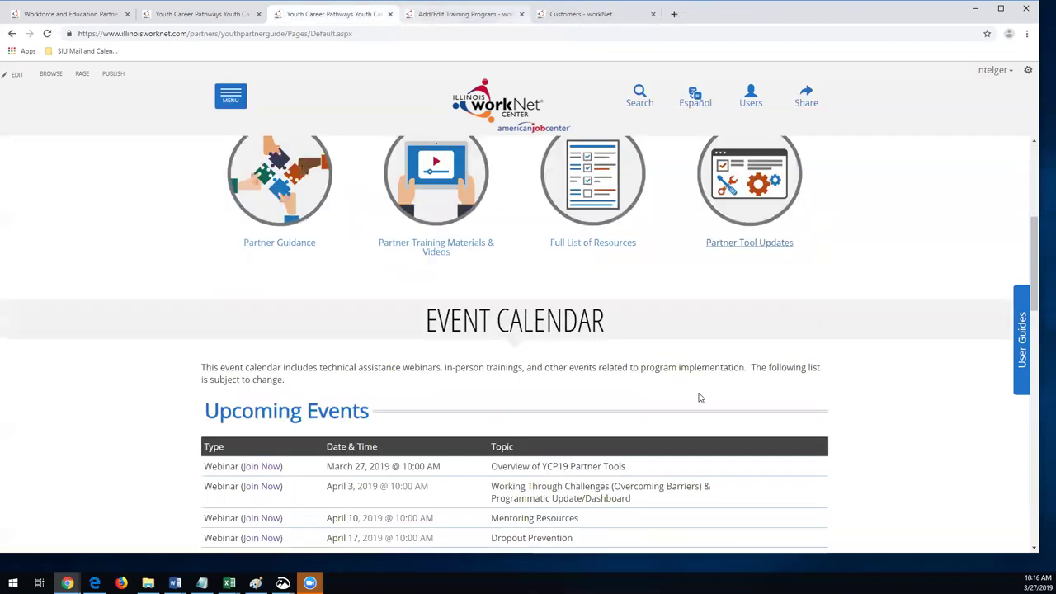
Go from the partner guide to the Illinois workNet home page and look through its content.
scroll(688, 369, up, 4)
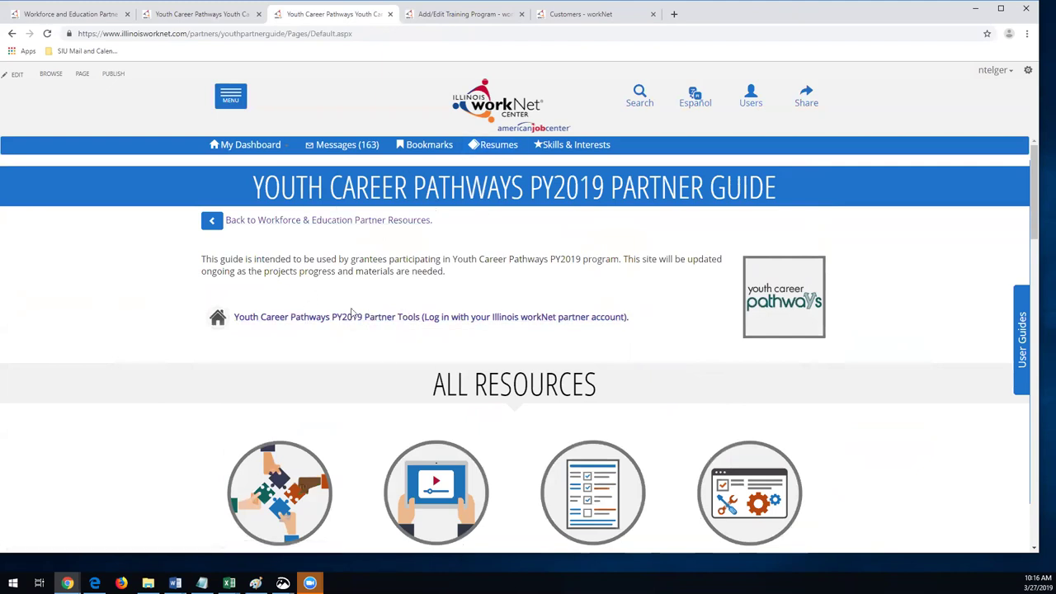
click(245, 147)
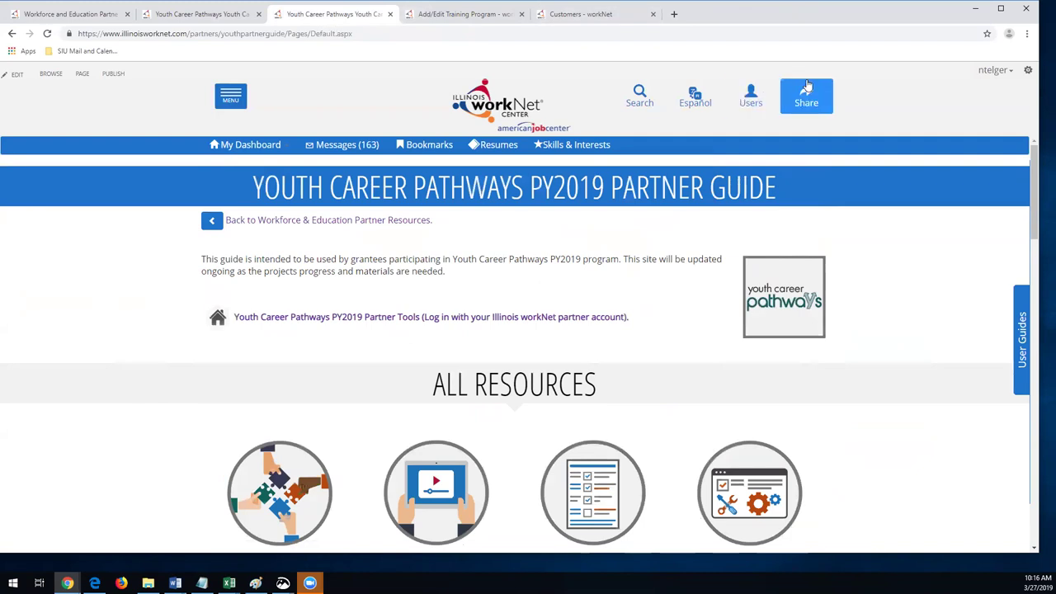
click(499, 107)
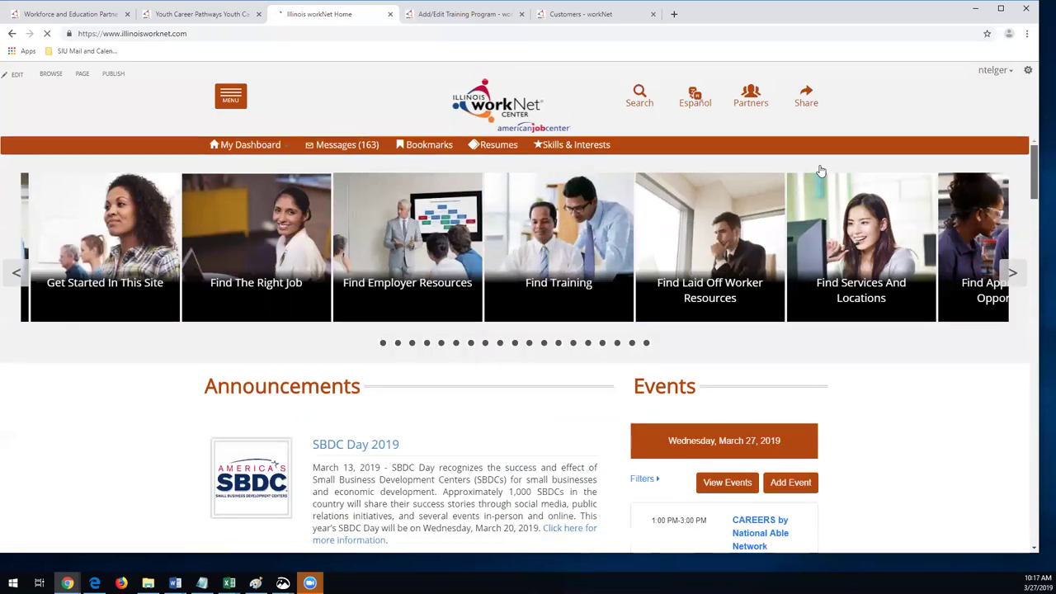
scroll(820, 171, down, 12)
scroll(821, 171, up, 8)
scroll(821, 171, up, 4)
Open the Workforce and Education Partners page, review its Program Guides for Partners, and return to the public home page.
click(751, 97)
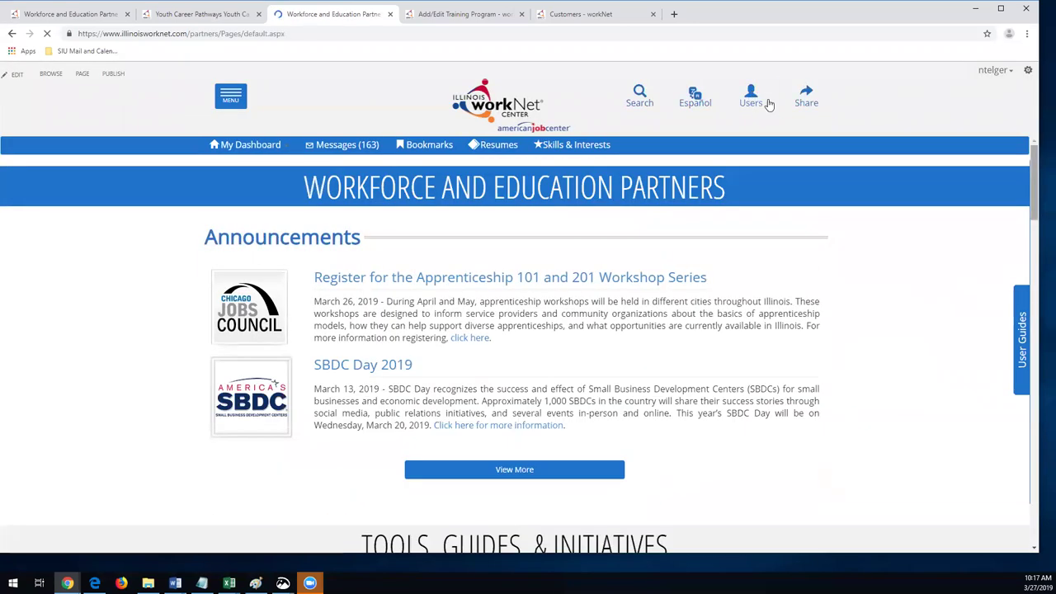
scroll(767, 104, down, 14)
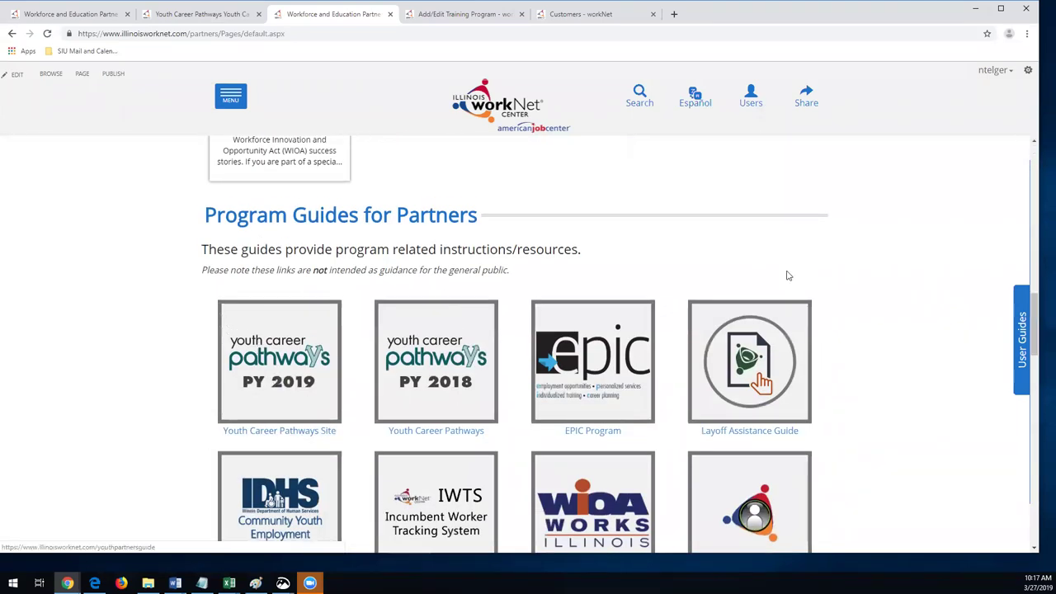
scroll(787, 275, up, 15)
click(759, 102)
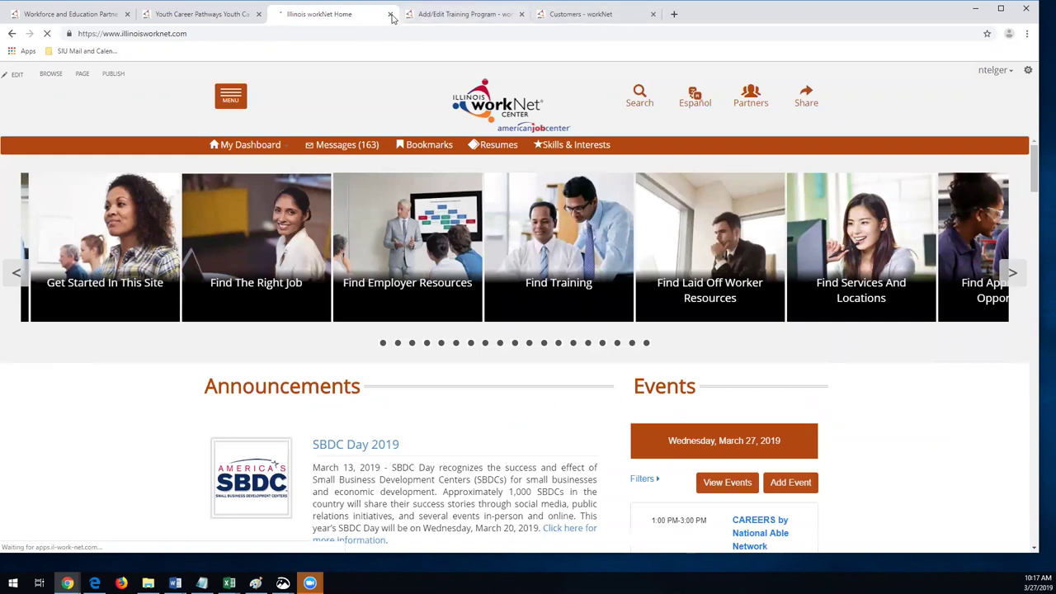
Close the public home page, enter "youth care" as the group name in Groups, and open the Youth Career Pathways project group.
click(390, 14)
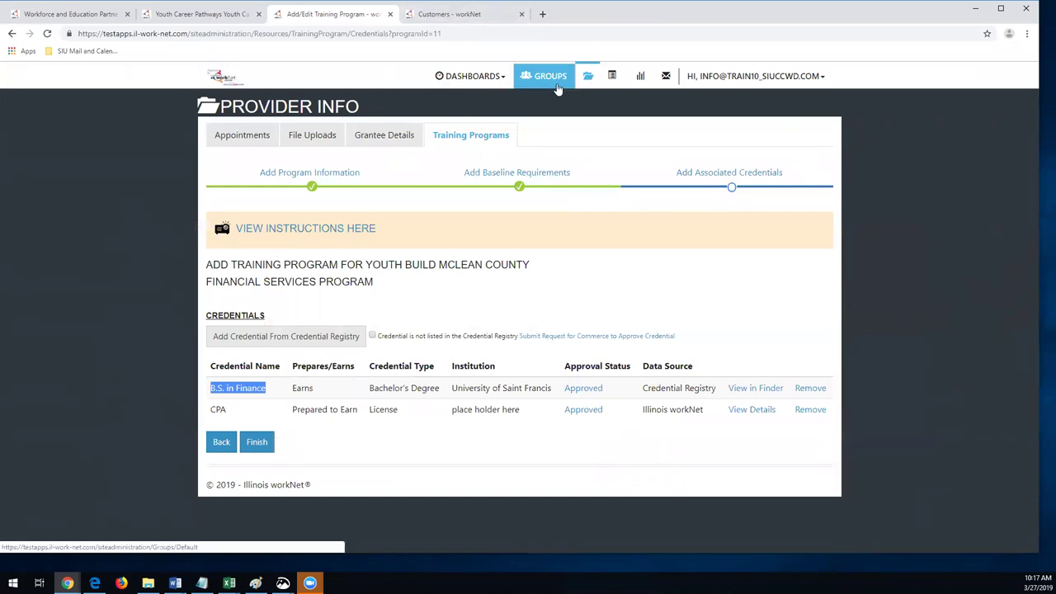
click(462, 14)
click(320, 20)
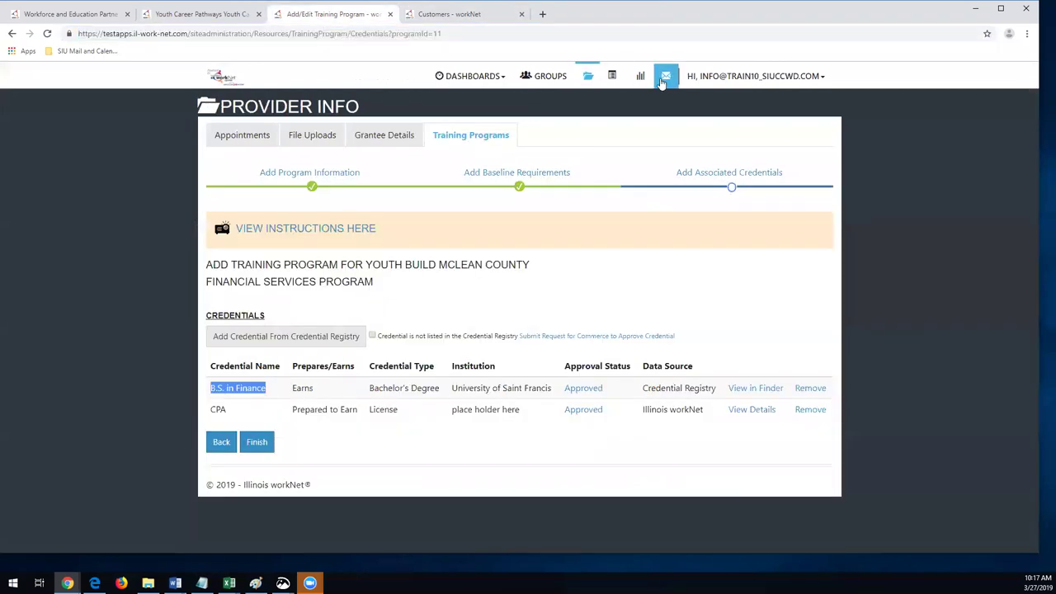
click(558, 77)
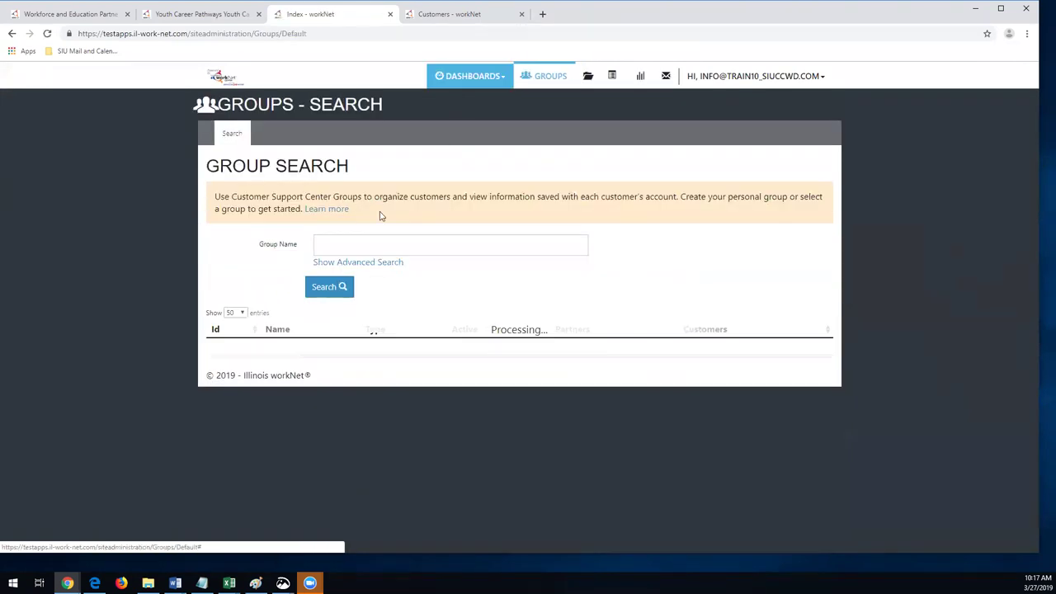
click(352, 246)
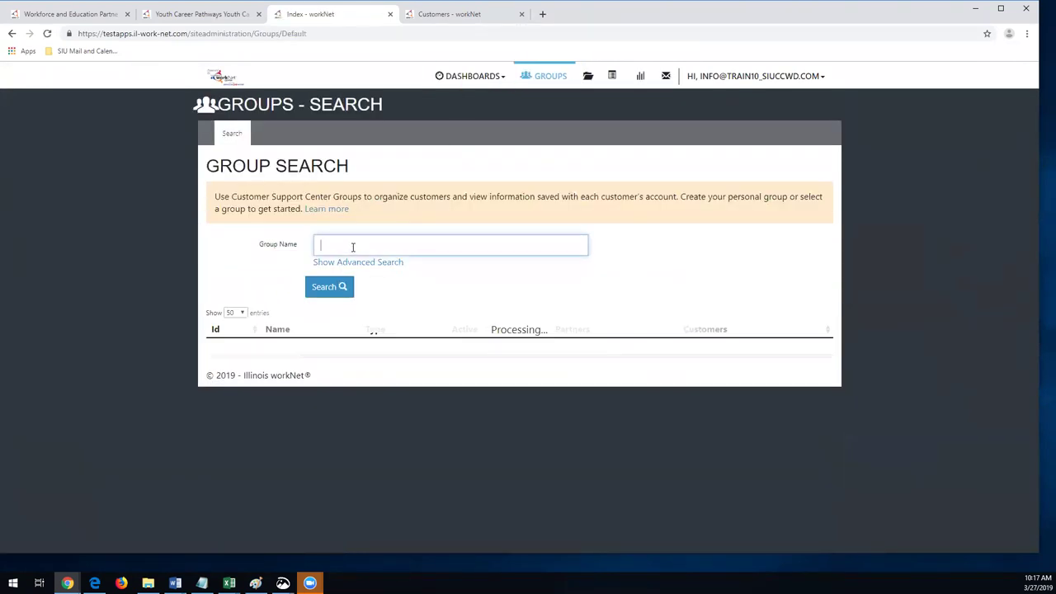
text(youth care)
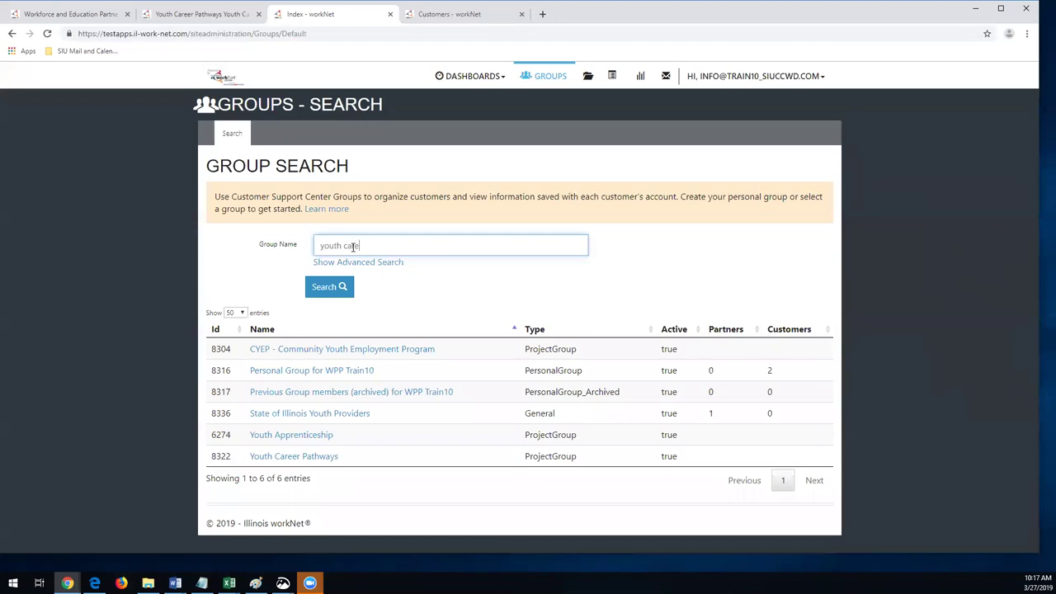
click(287, 456)
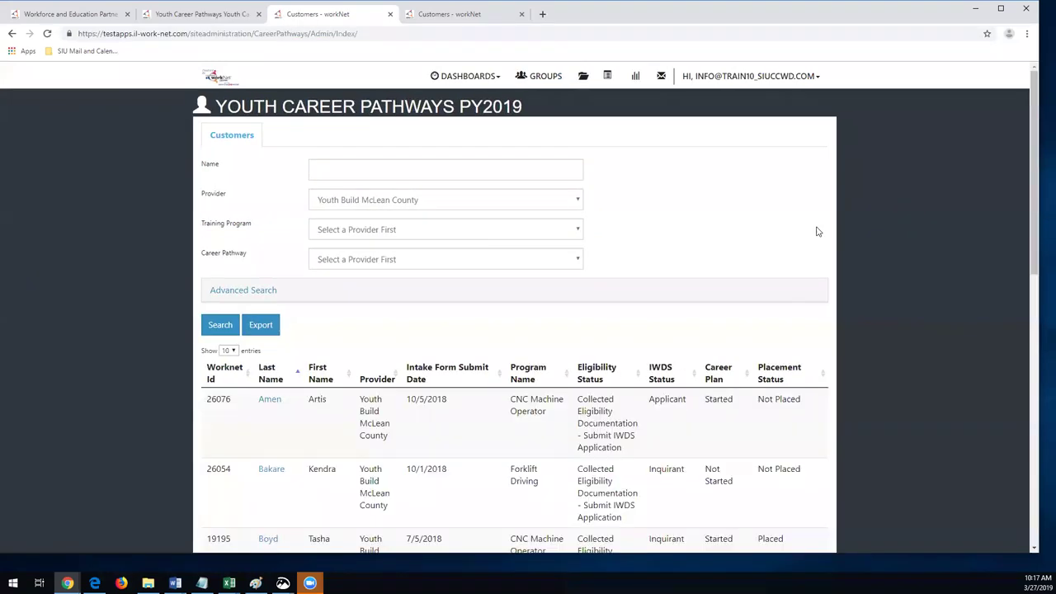
Look through the Youth Career Pathways PY2019 customer list for Youth Build McLean County, including the eligibility, career plan and placement status columns.
scroll(817, 232, down, 2)
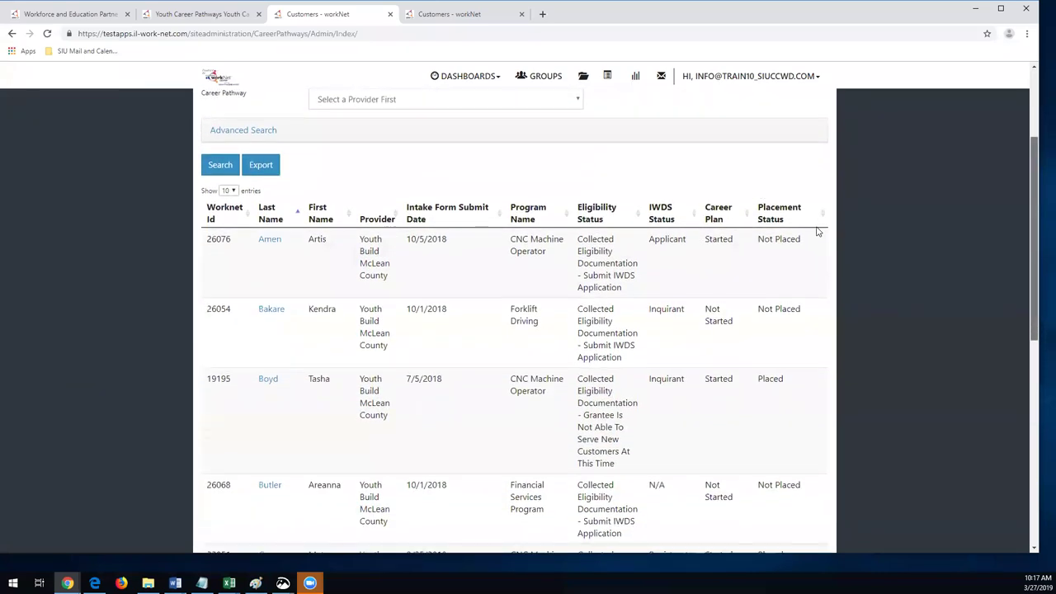
scroll(817, 232, up, 2)
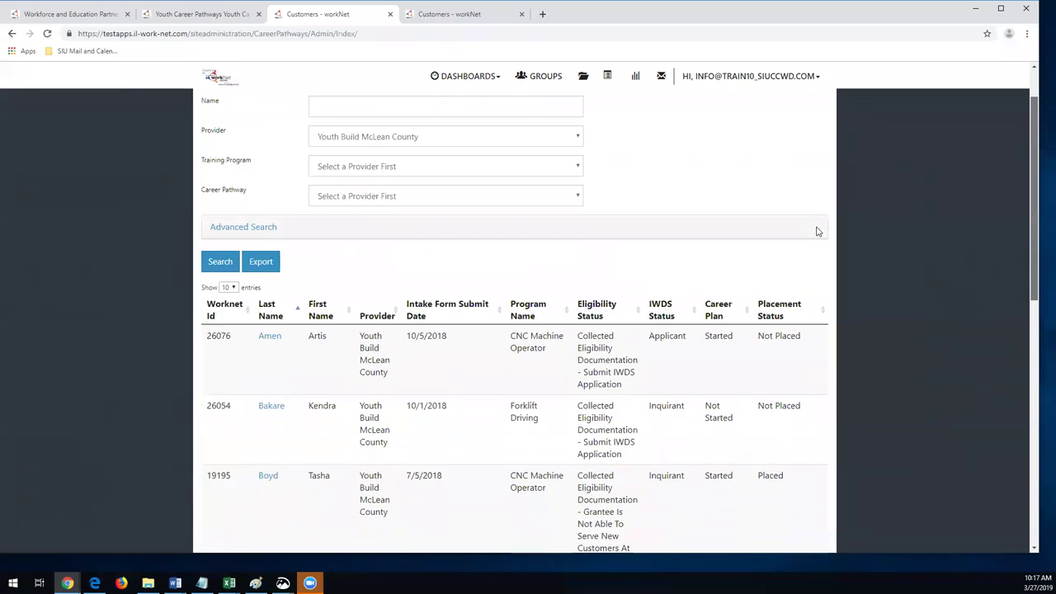
scroll(817, 231, down, 1)
scroll(817, 232, up, 2)
scroll(817, 232, down, 1)
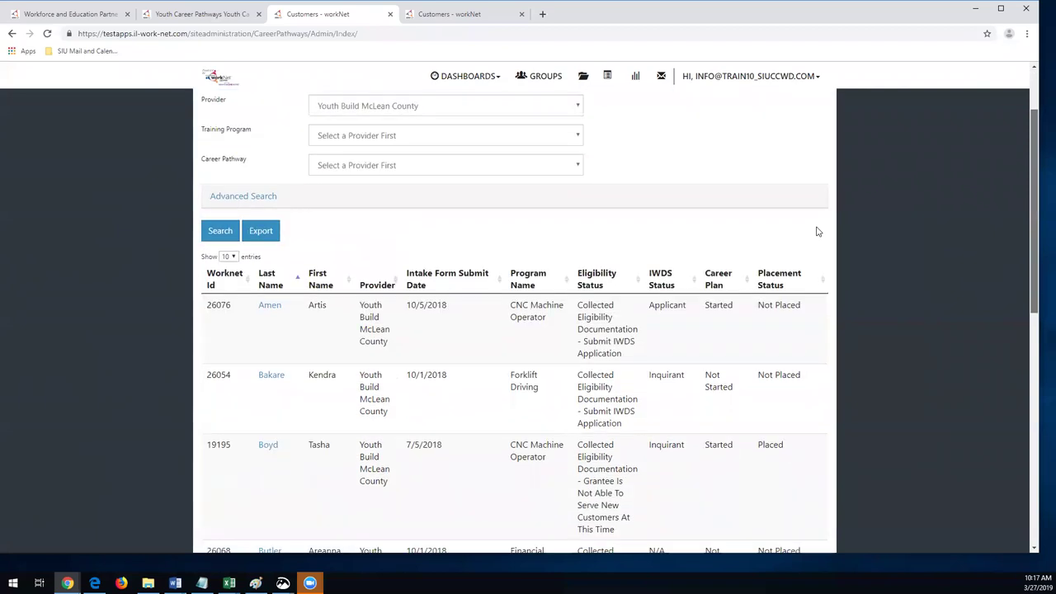
scroll(817, 232, down, 1)
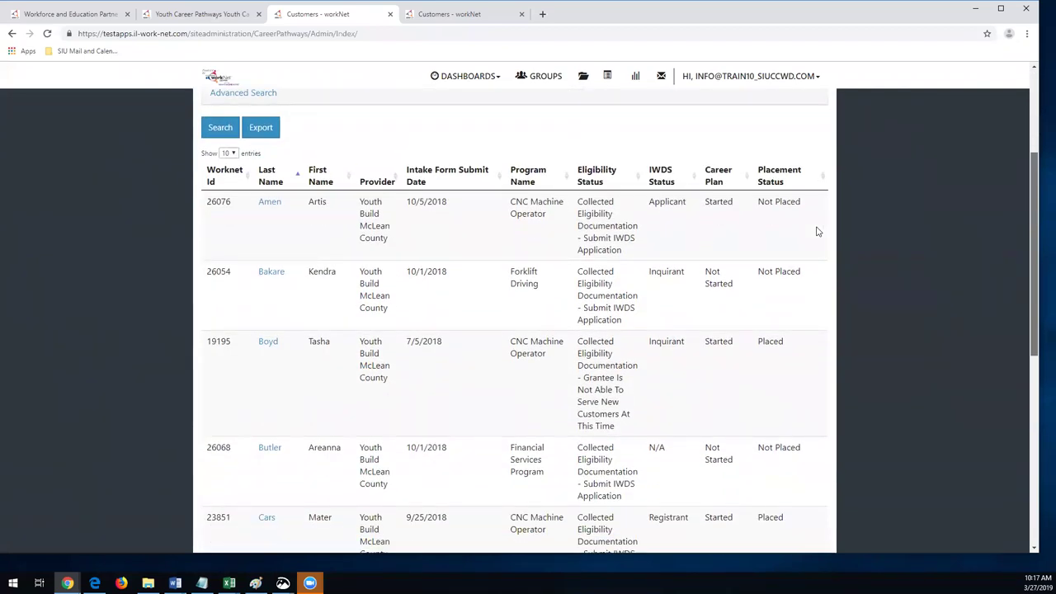
scroll(817, 232, up, 2)
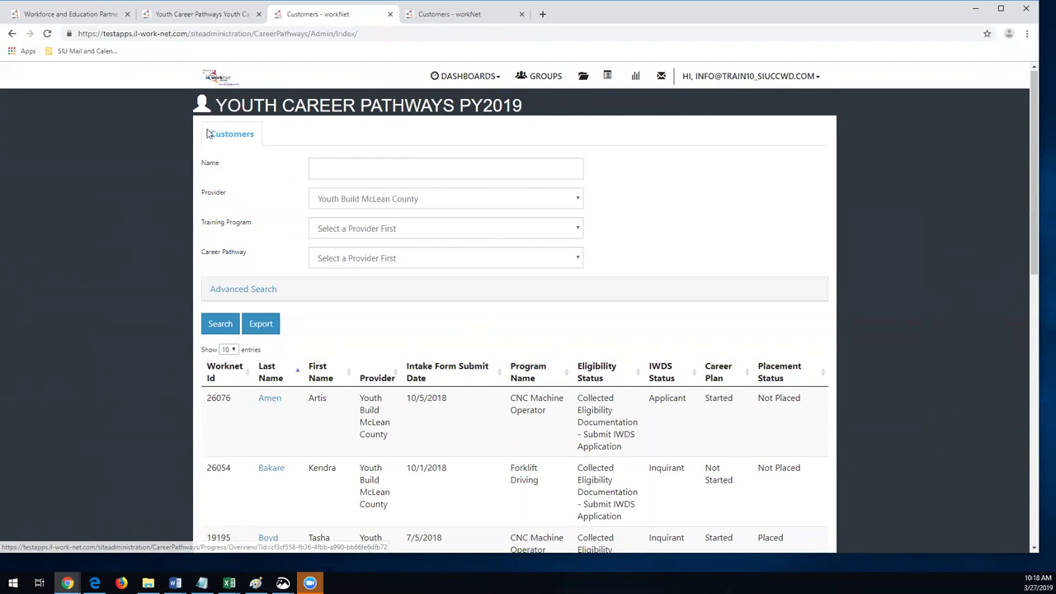
Return to the partner guide, open the Full List of Resources, and open the Outreach section's Public Webpage.
click(219, 14)
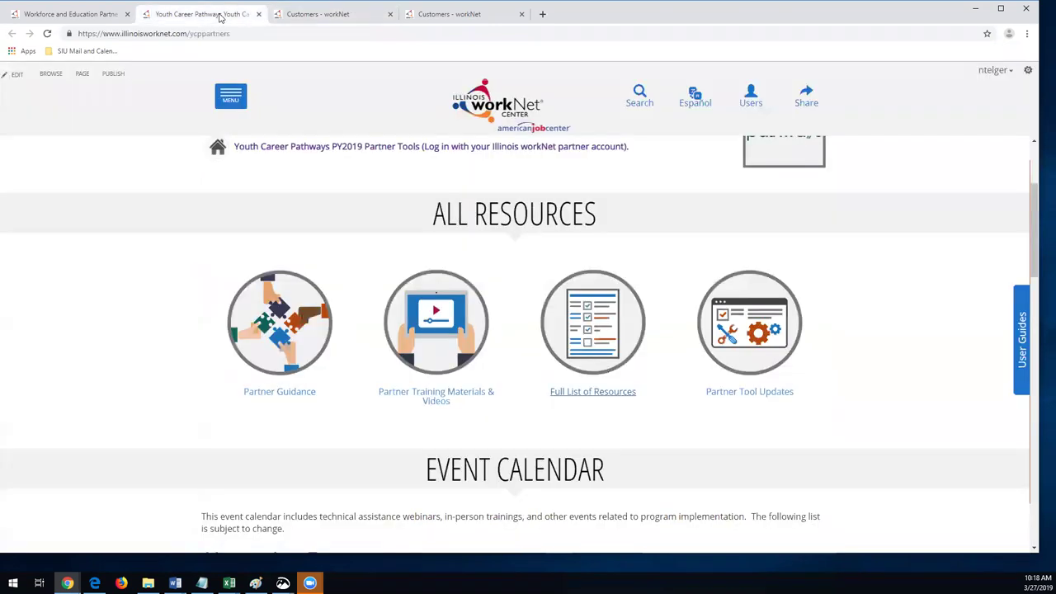
click(610, 395)
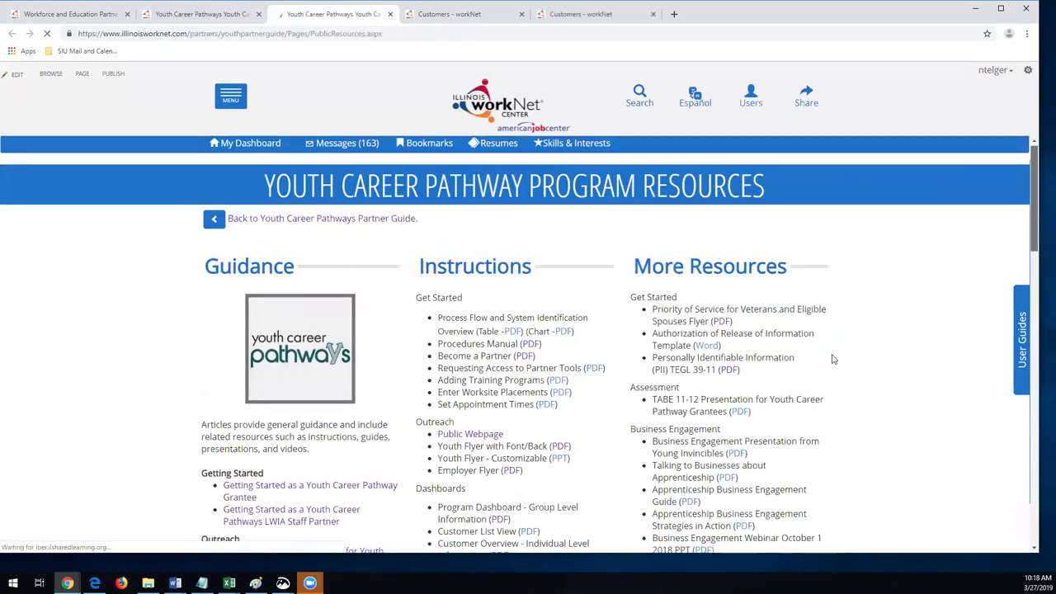
scroll(832, 358, down, 2)
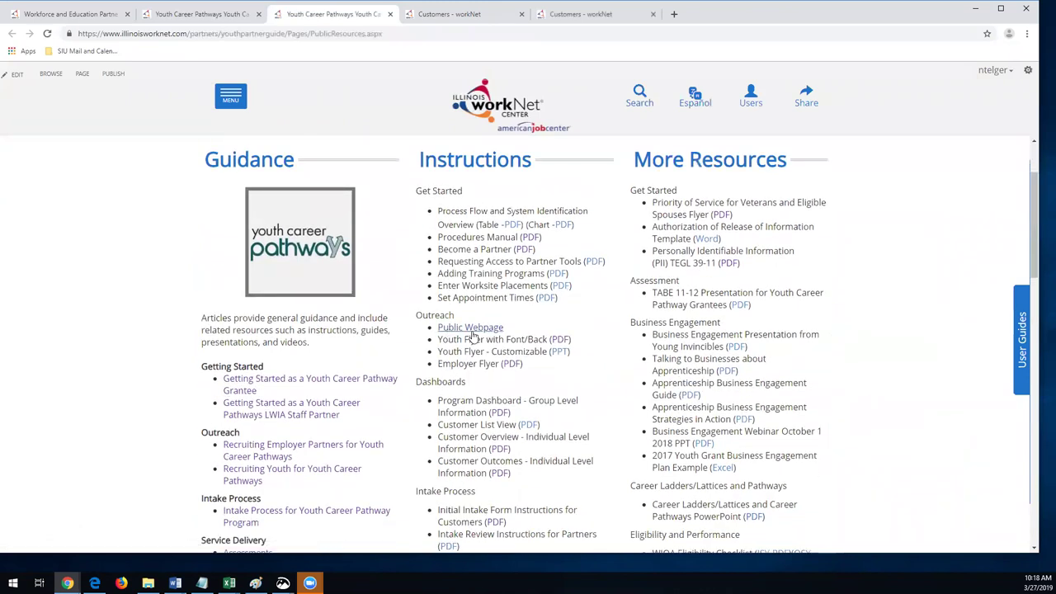
click(472, 331)
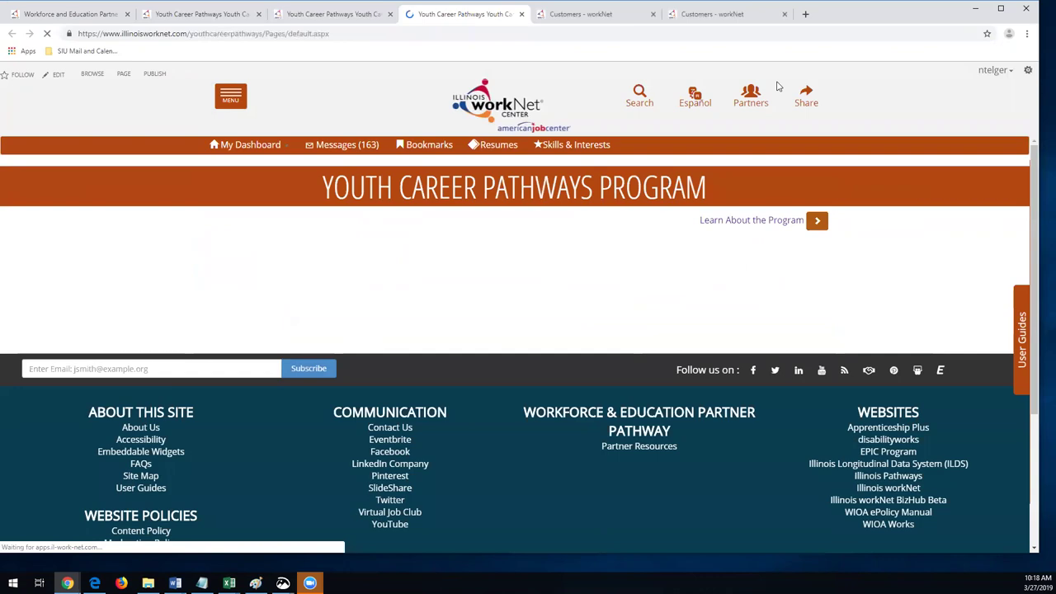
Review the public page's overview and eligibility information, and continue to Step 1 - Intro to Youth Career Pathway Programs.
scroll(777, 86, down, 2)
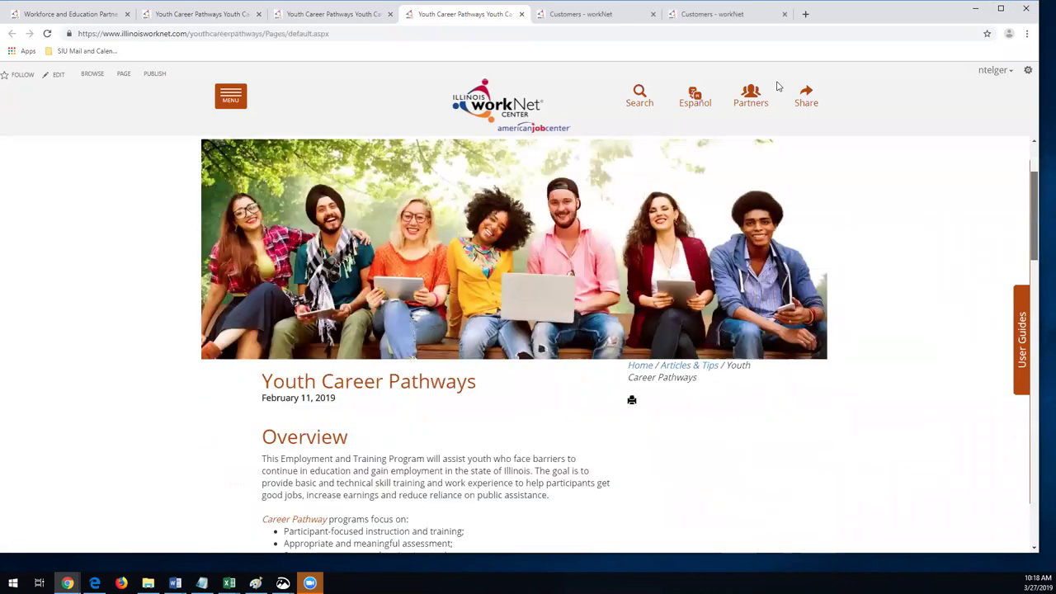
scroll(777, 86, down, 4)
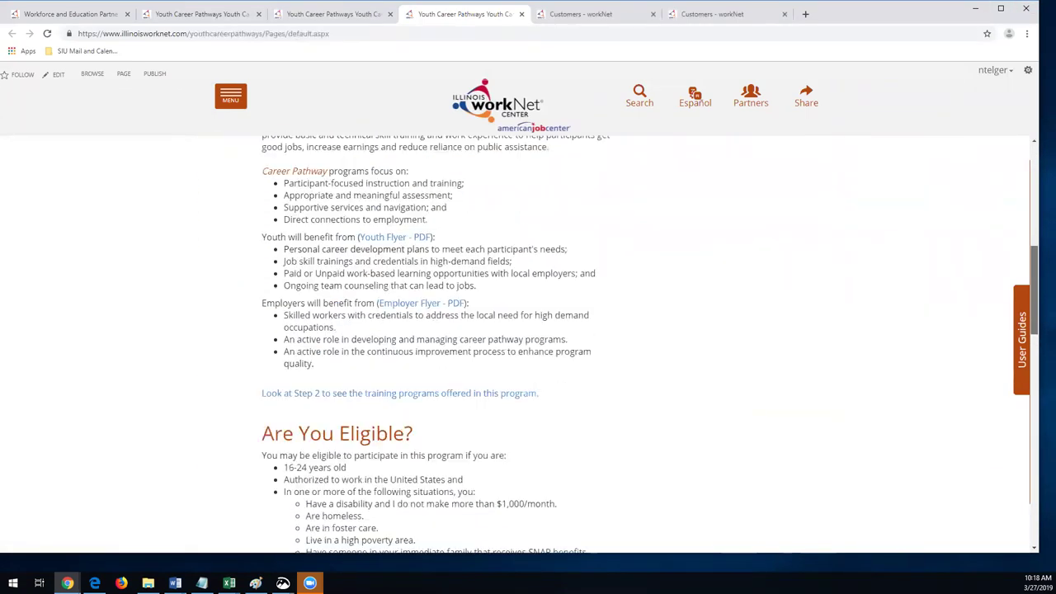
scroll(356, 126, up, 6)
click(823, 229)
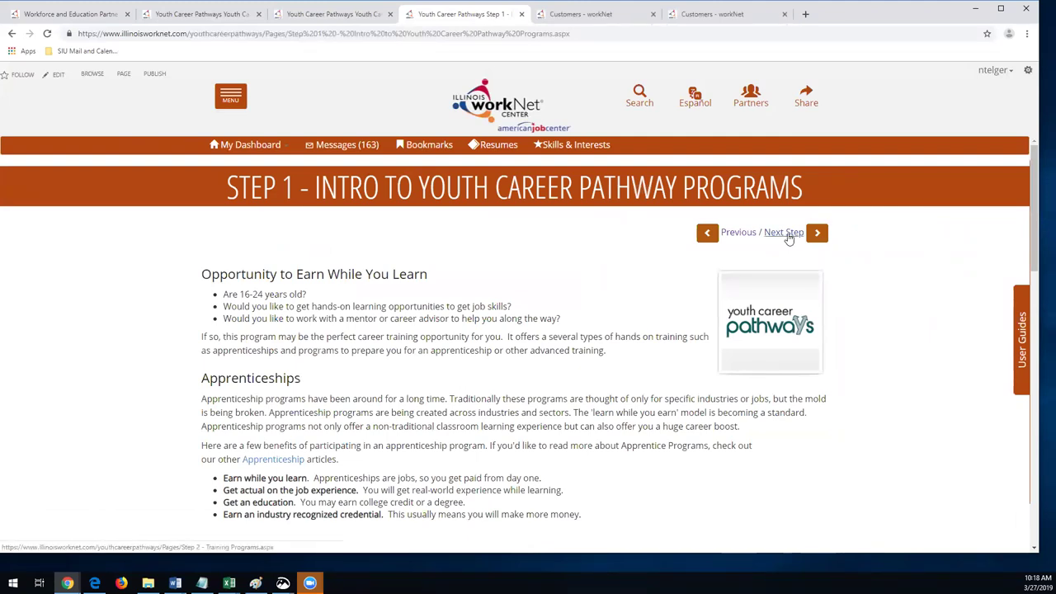
Continue to Step 2 - Training Program Search and look through its filters and training program results.
click(783, 233)
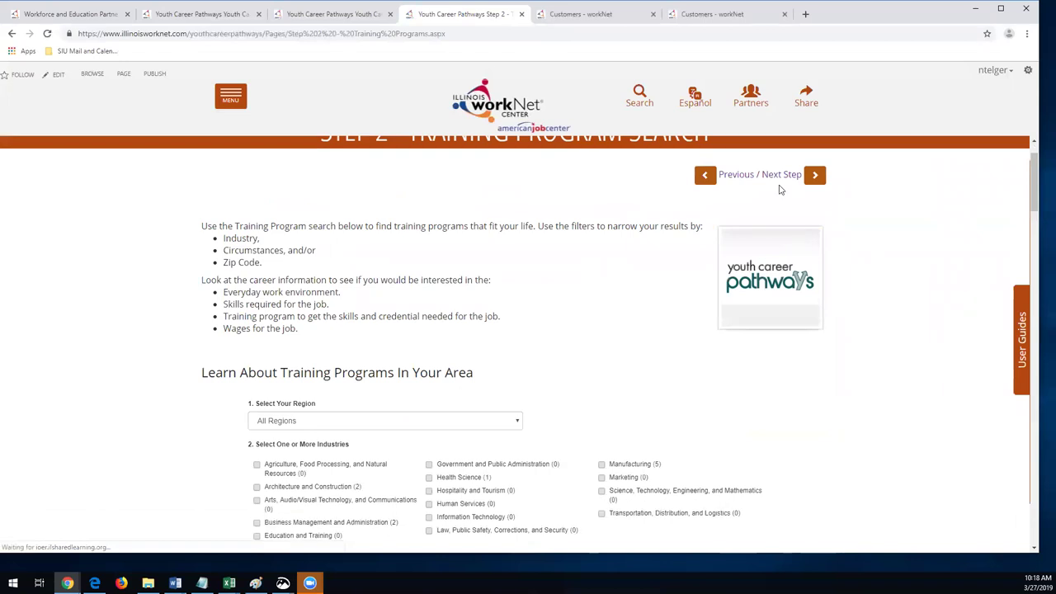
scroll(794, 187, down, 4)
scroll(795, 186, down, 3)
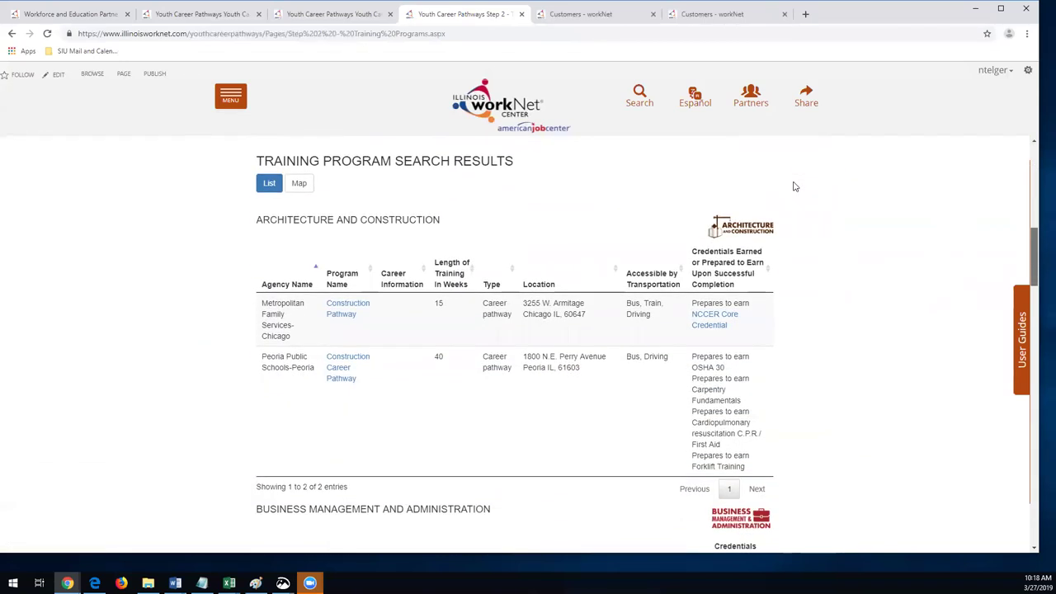
scroll(794, 186, up, 10)
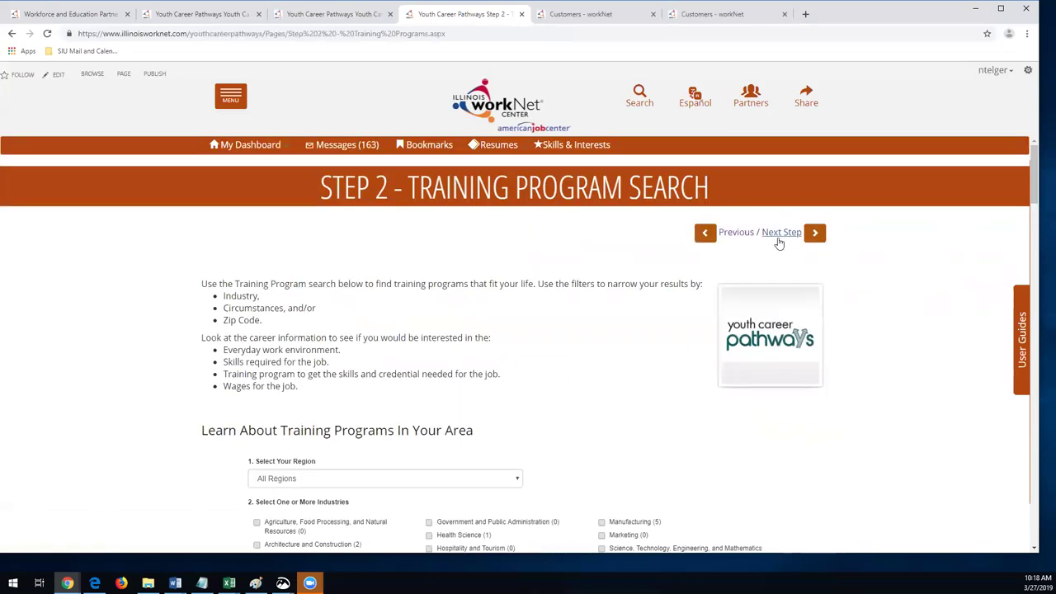
Continue to Step 3 - Apply for the Program and page through the embedded application presentation up to slide 8.
click(779, 234)
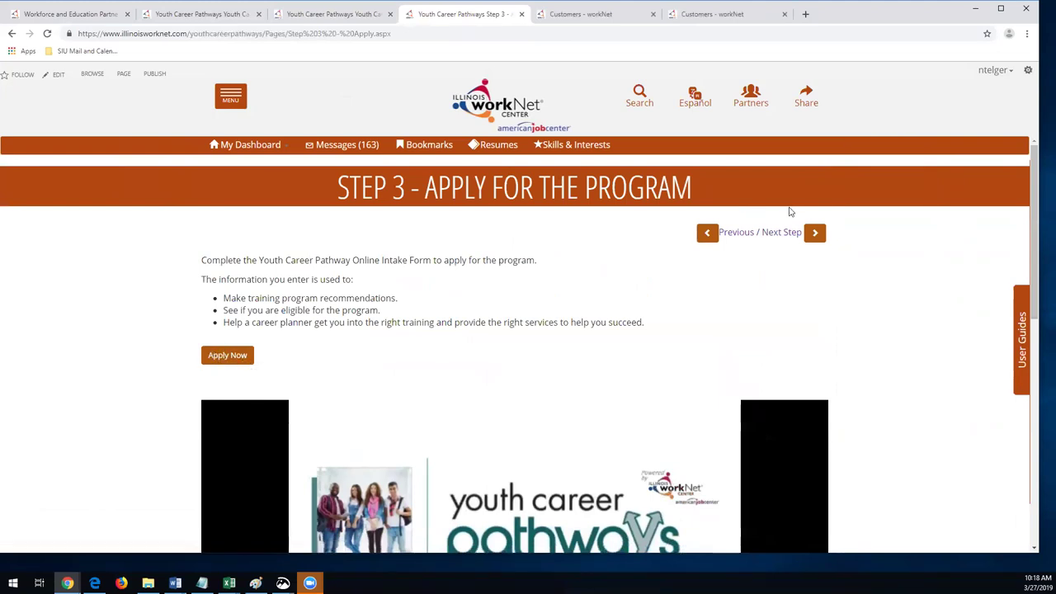
scroll(789, 212, down, 2)
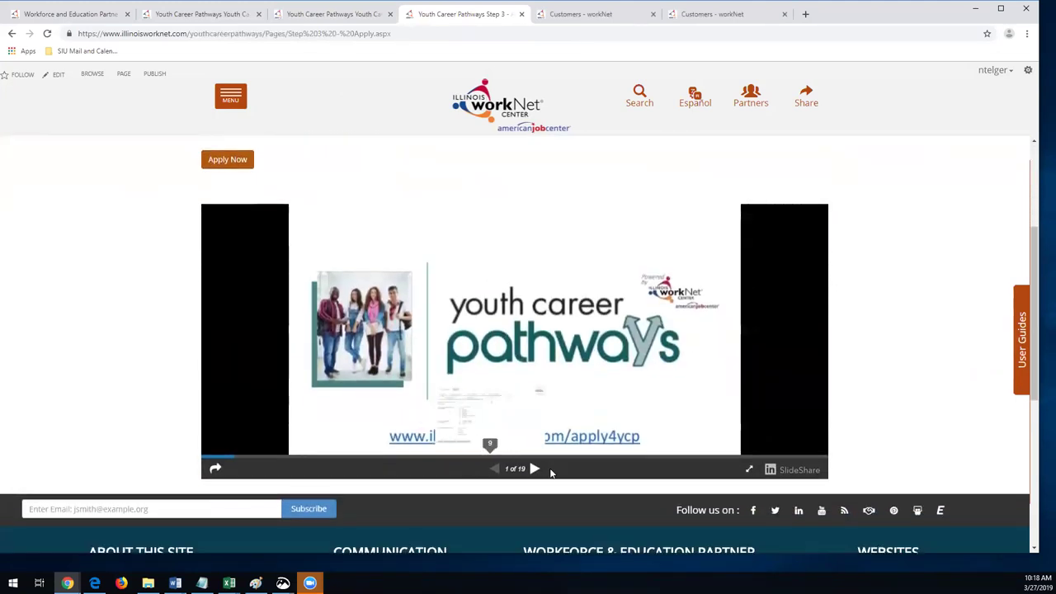
click(533, 469)
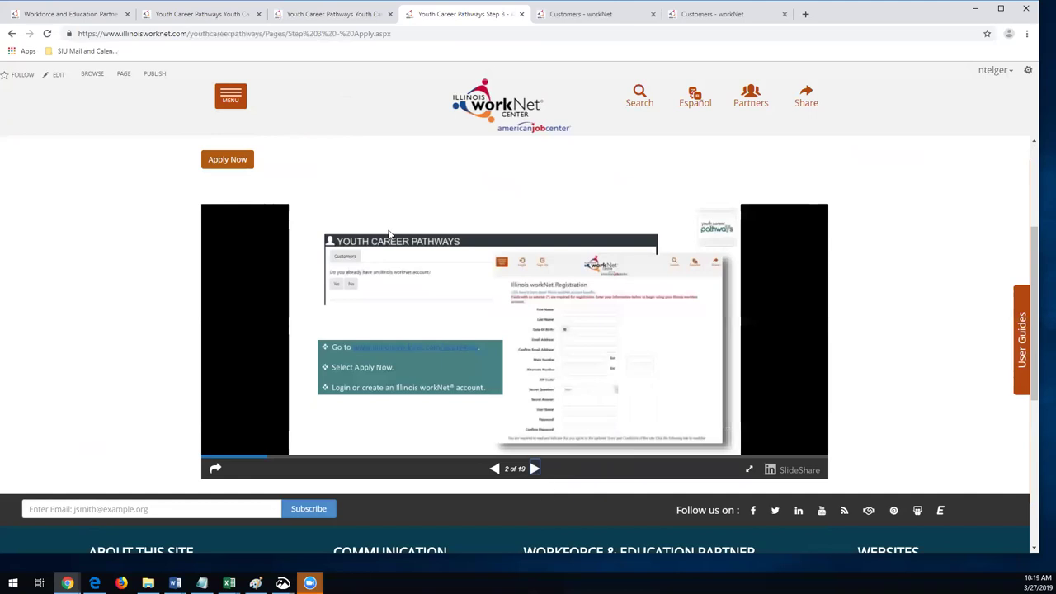
click(534, 469)
click(535, 468)
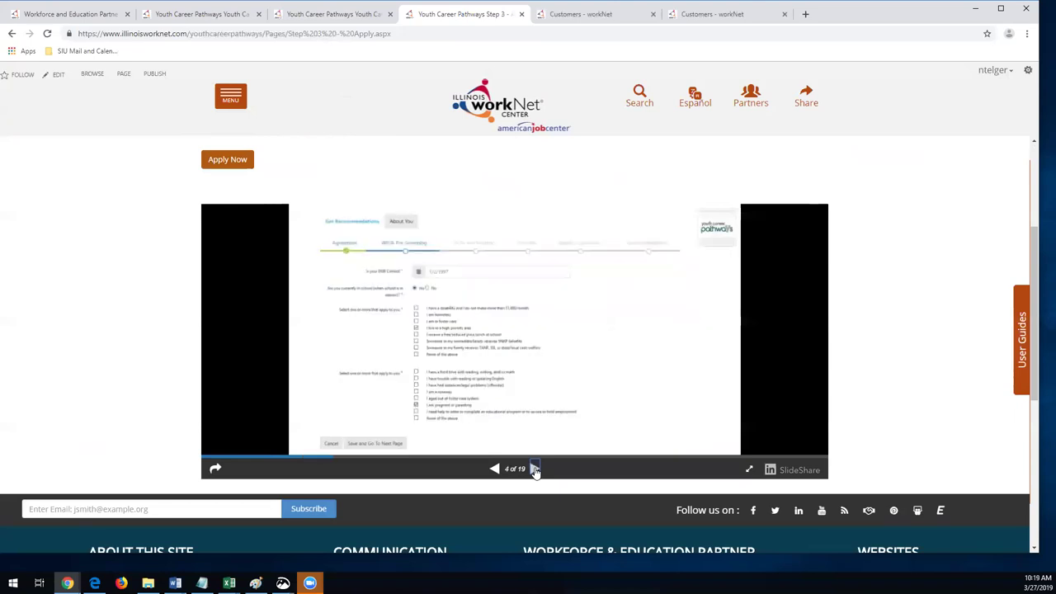
click(535, 469)
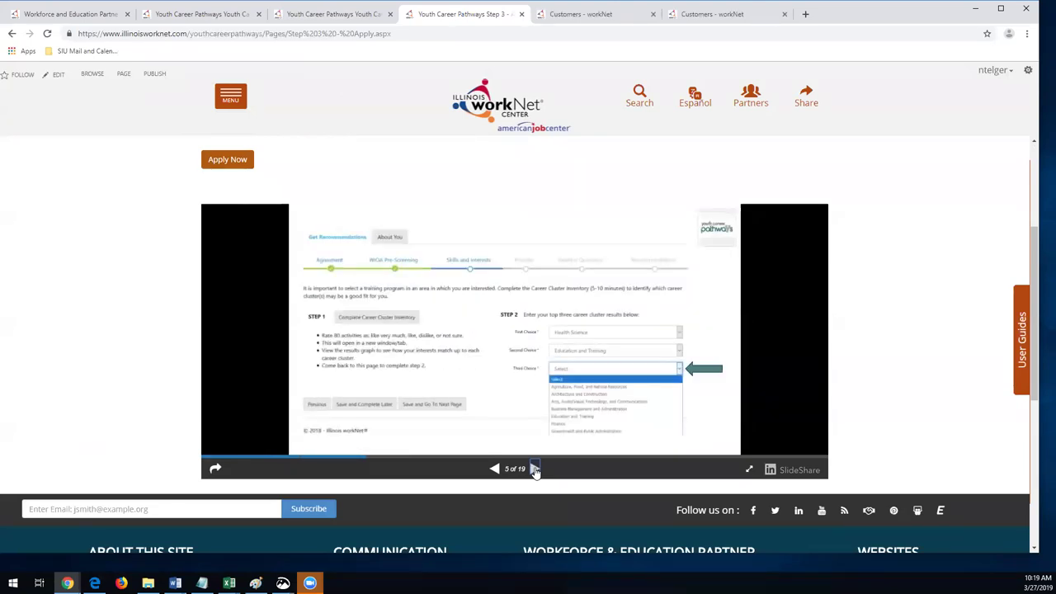
click(534, 468)
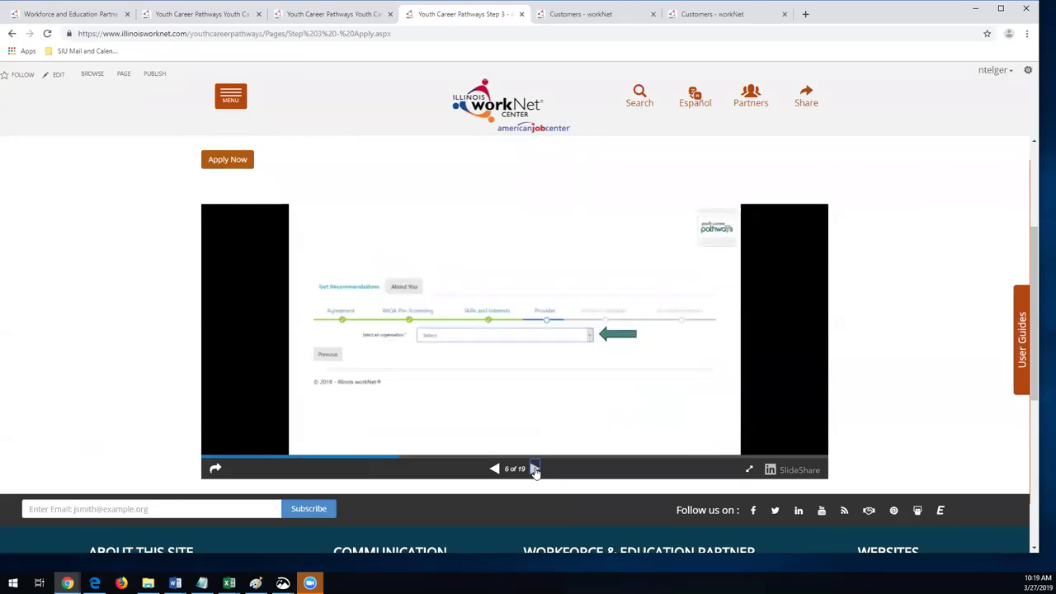
click(535, 468)
click(534, 468)
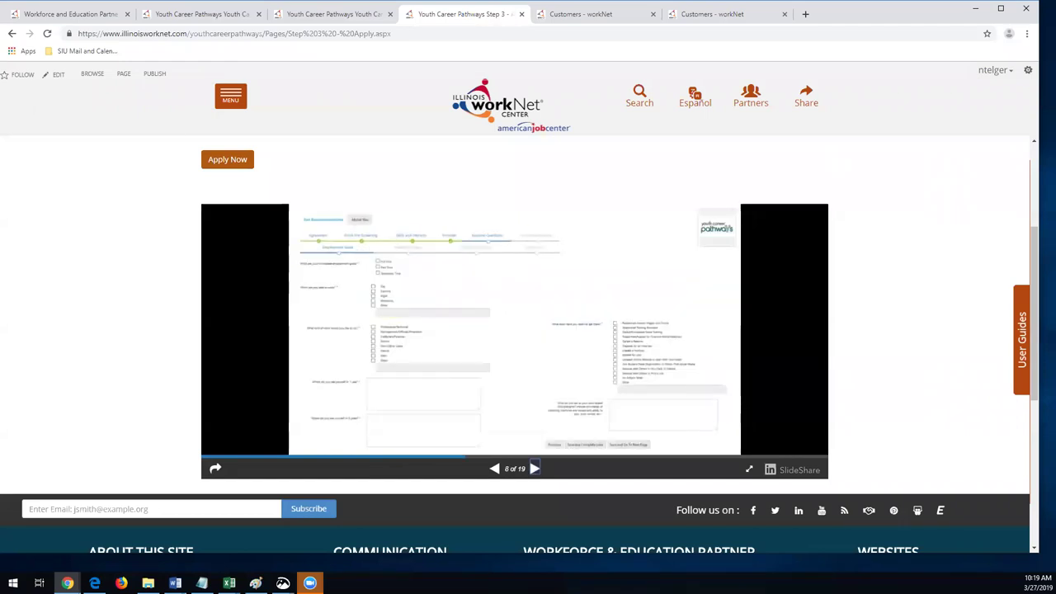
drag(1033, 321, 1034, 247)
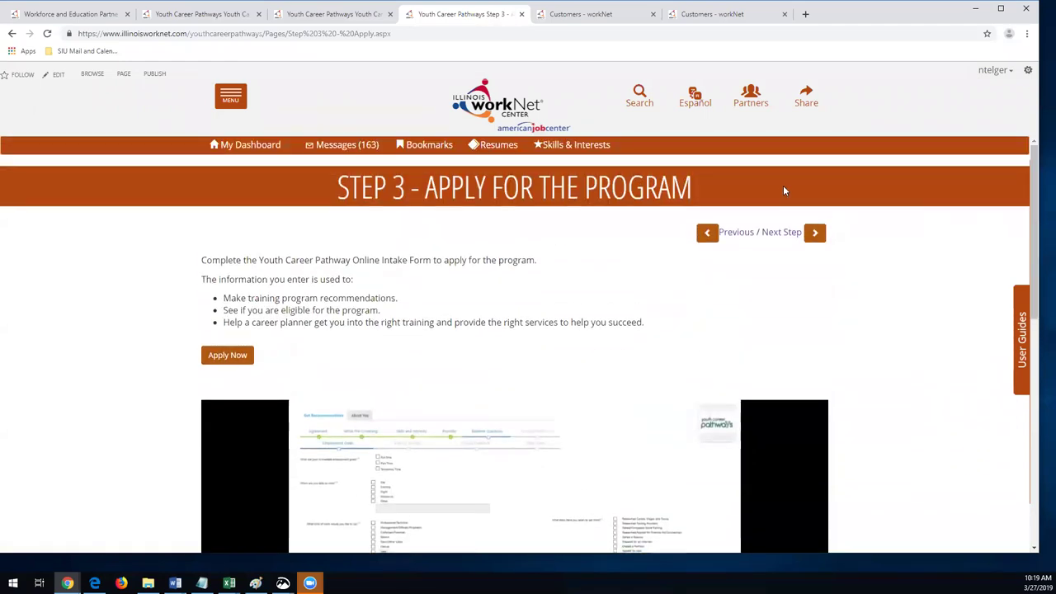
Continue to Step 4 - Next Steps, review what to expect after submitting the form, and close the public webpage.
click(781, 233)
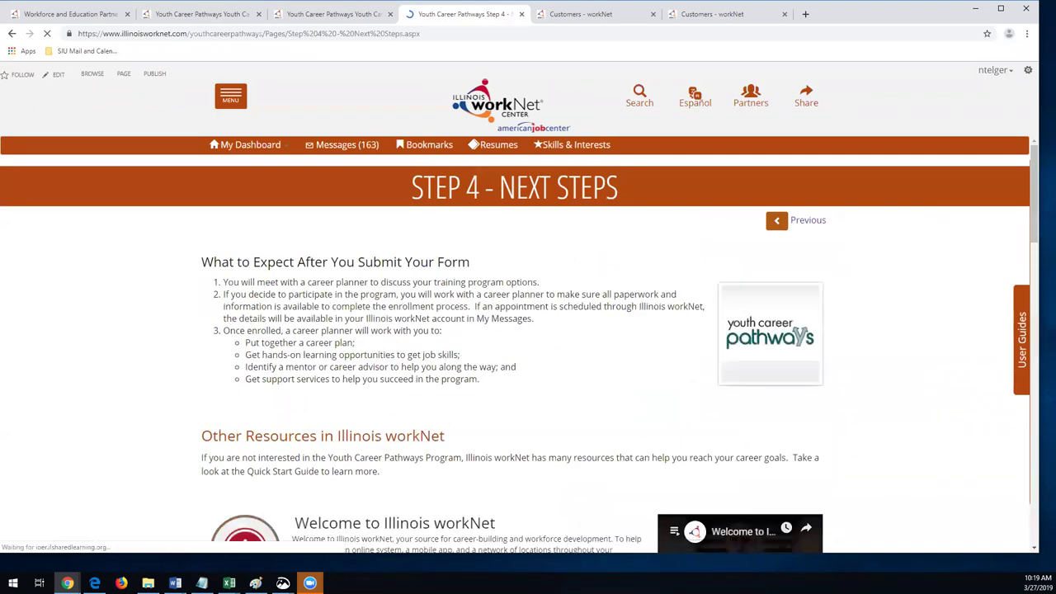
scroll(512, 346, down, 2)
scroll(511, 347, up, 3)
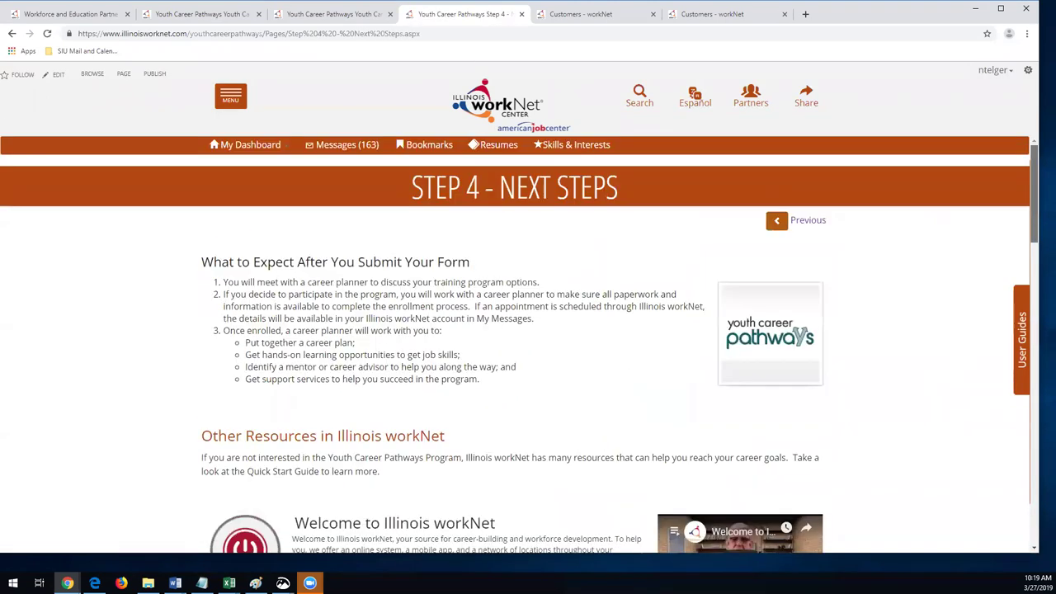
click(522, 16)
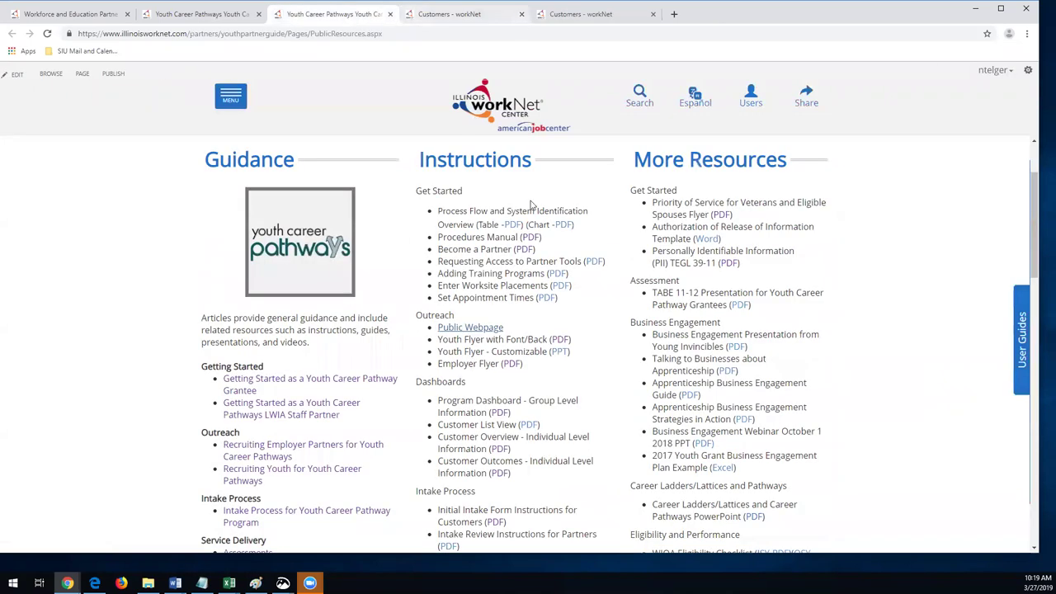
Open the overview of the Forklift Driving customer in the Youth Build McLean County list and review the intake action items.
click(466, 16)
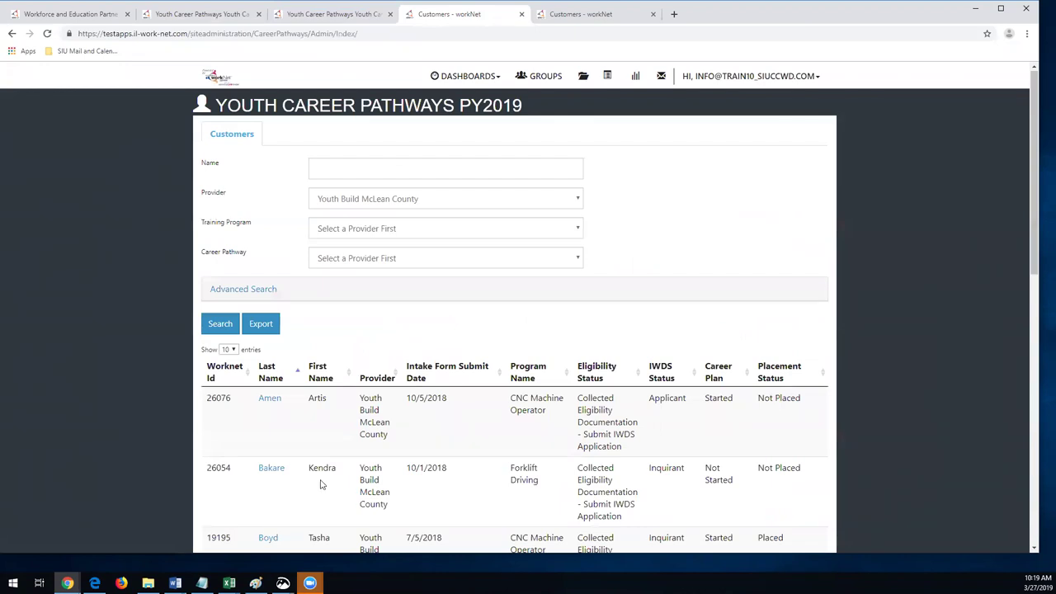
click(274, 469)
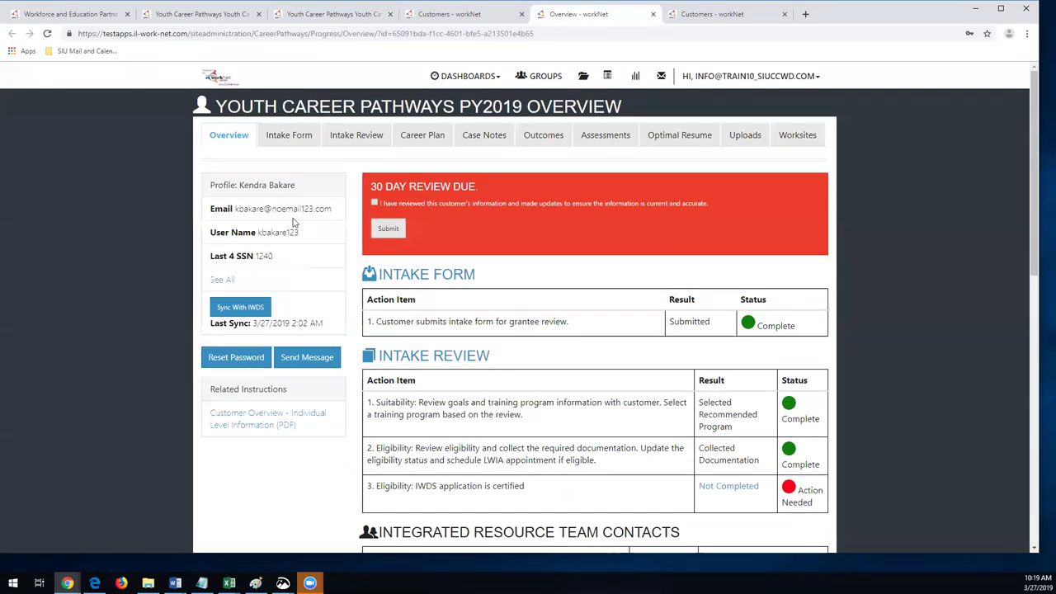
scroll(750, 382, down, 1)
scroll(750, 382, up, 1)
scroll(749, 381, down, 1)
scroll(750, 381, down, 1)
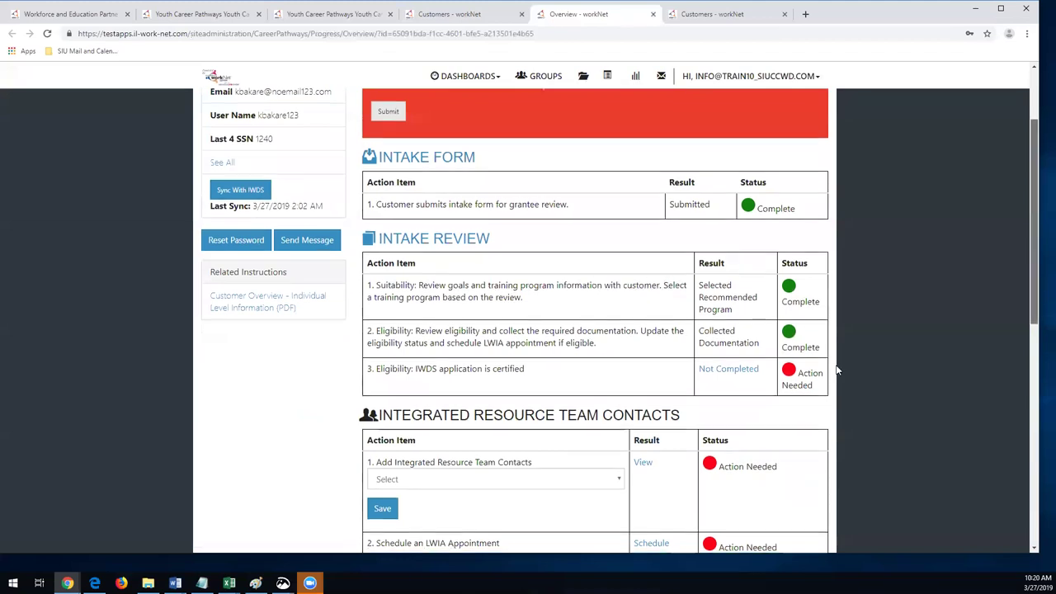
scroll(835, 370, down, 2)
scroll(835, 370, down, 3)
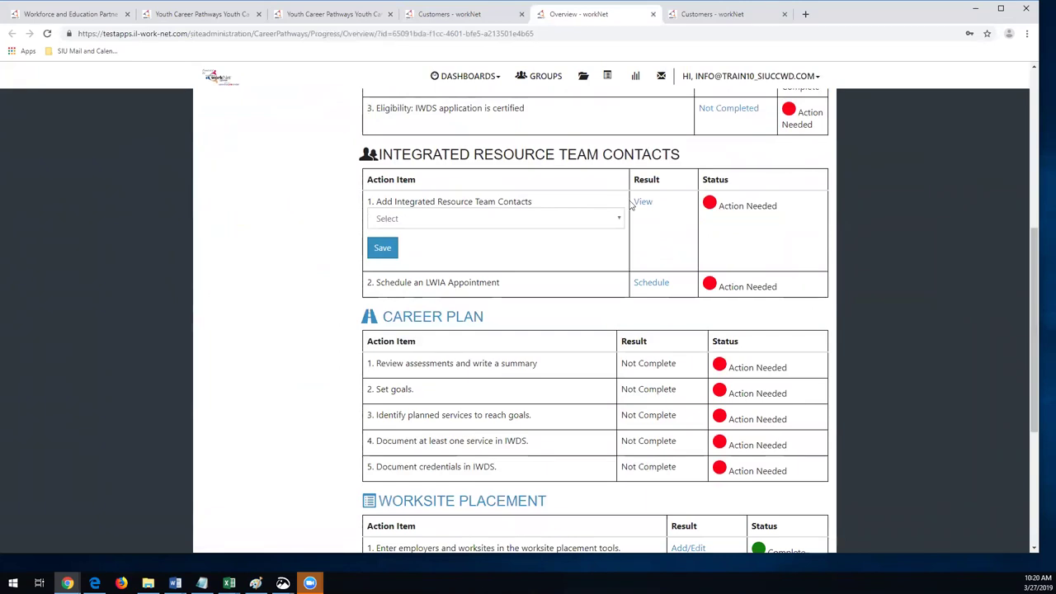
Add Cptest Partner2 as an Integrated Resource Team contact and check the customer's contact list.
click(617, 218)
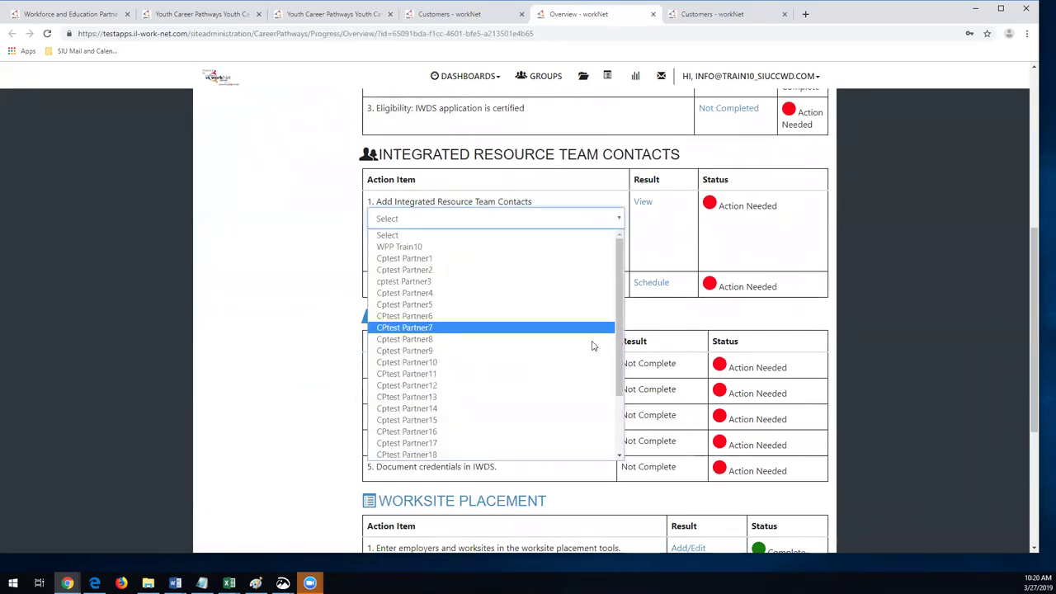
click(682, 227)
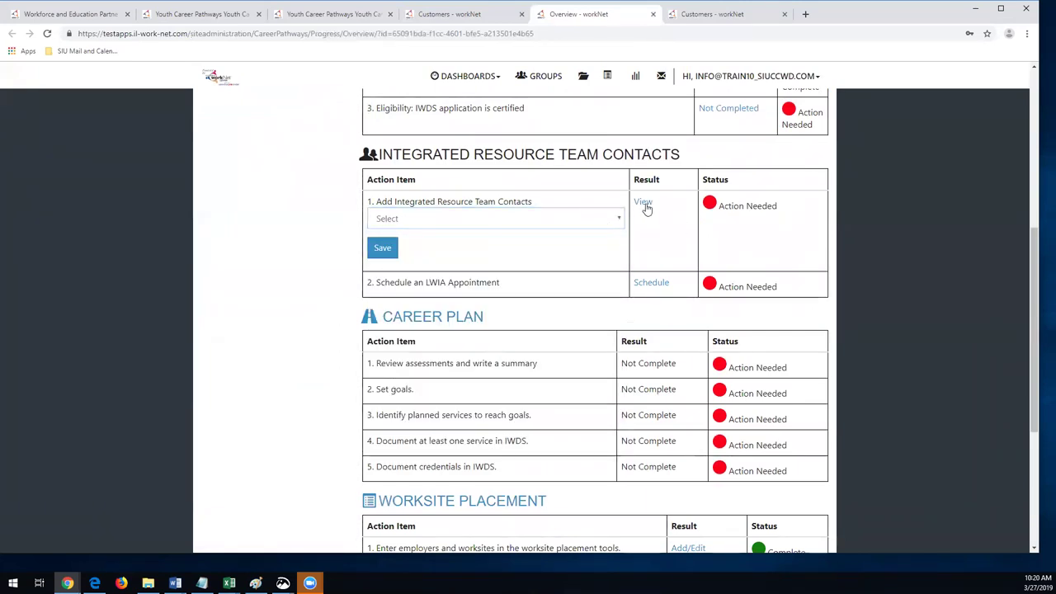
click(647, 205)
click(666, 94)
click(596, 218)
click(556, 262)
click(382, 248)
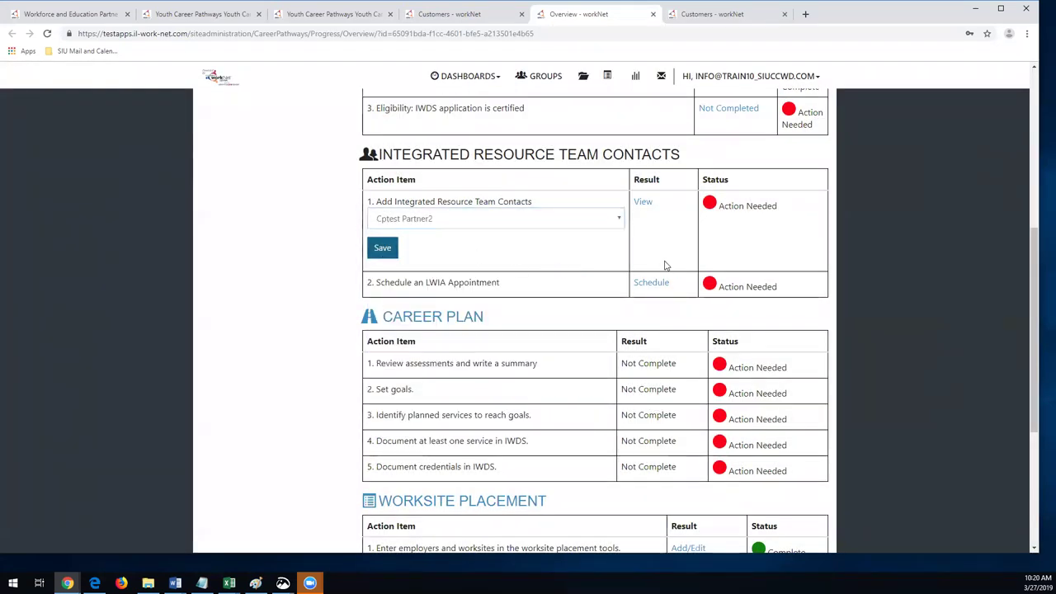
click(643, 201)
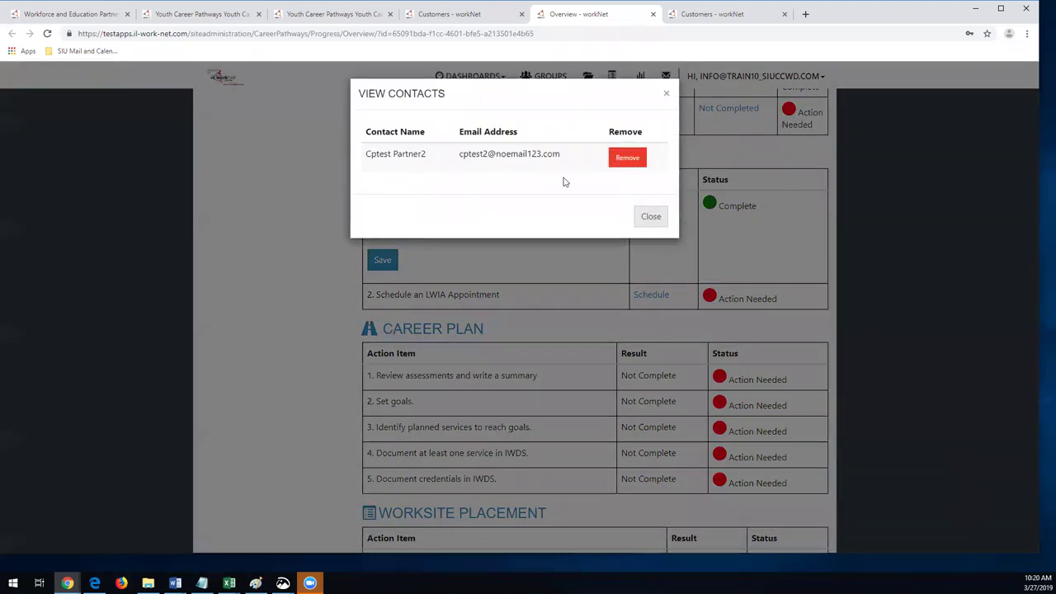
click(666, 93)
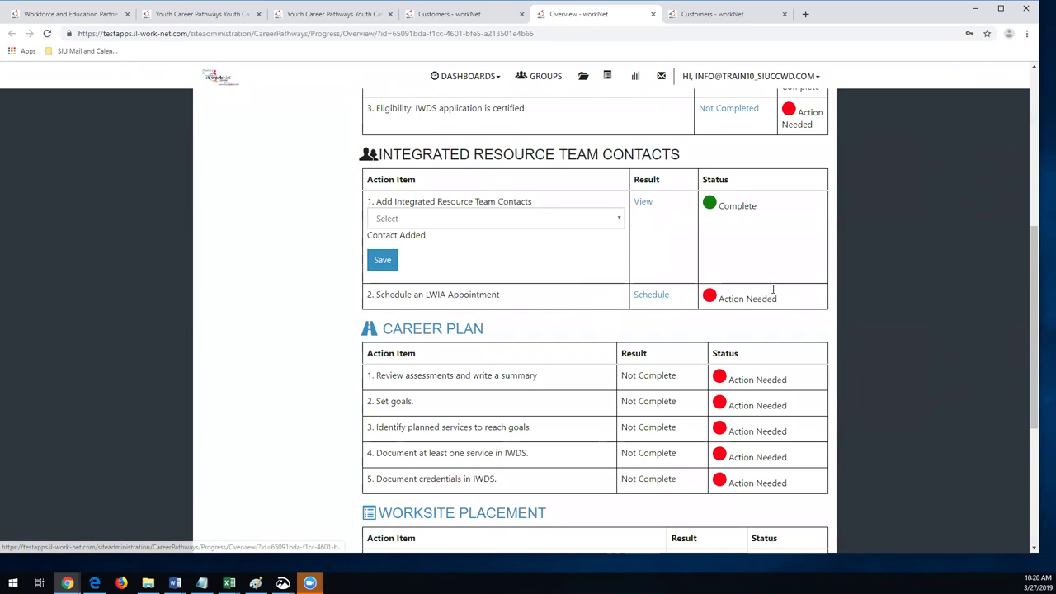
Review the Career Plan, Worksite Placement and Outcomes action items on the customer's overview.
scroll(772, 288, down, 4)
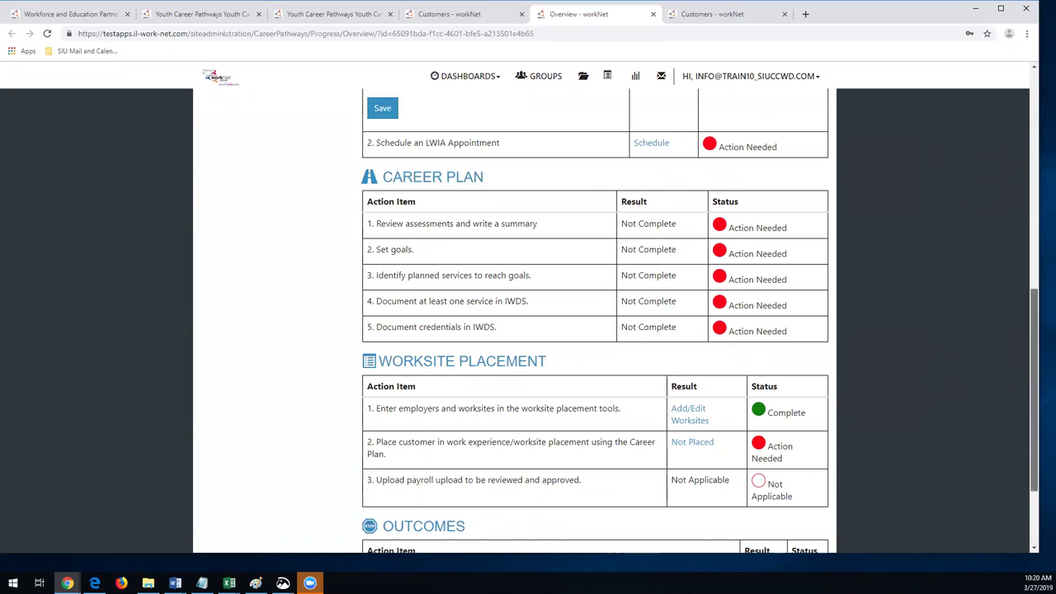
scroll(618, 325, down, 3)
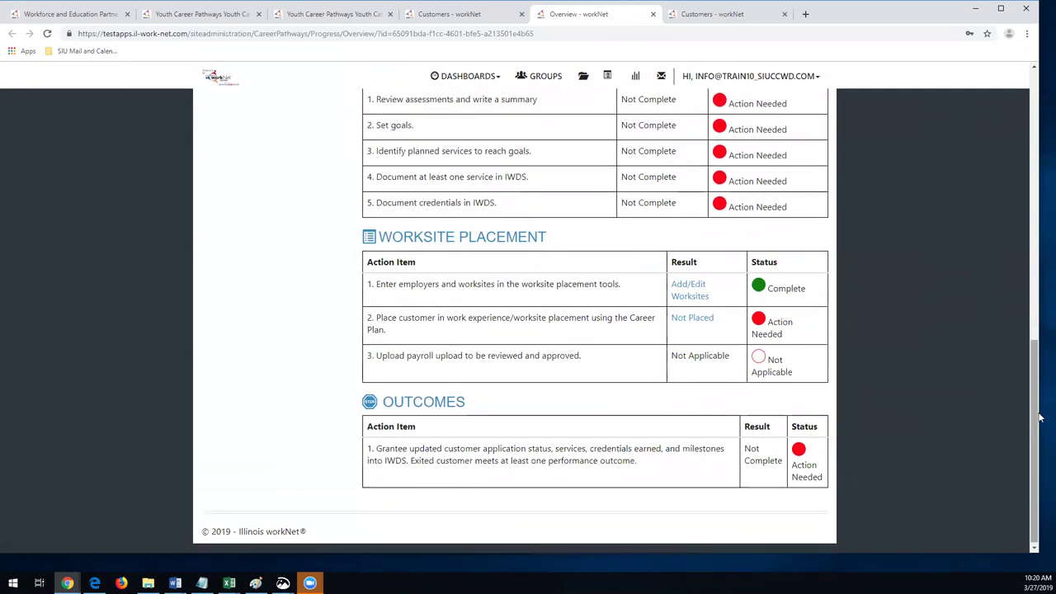
scroll(1039, 418, up, 10)
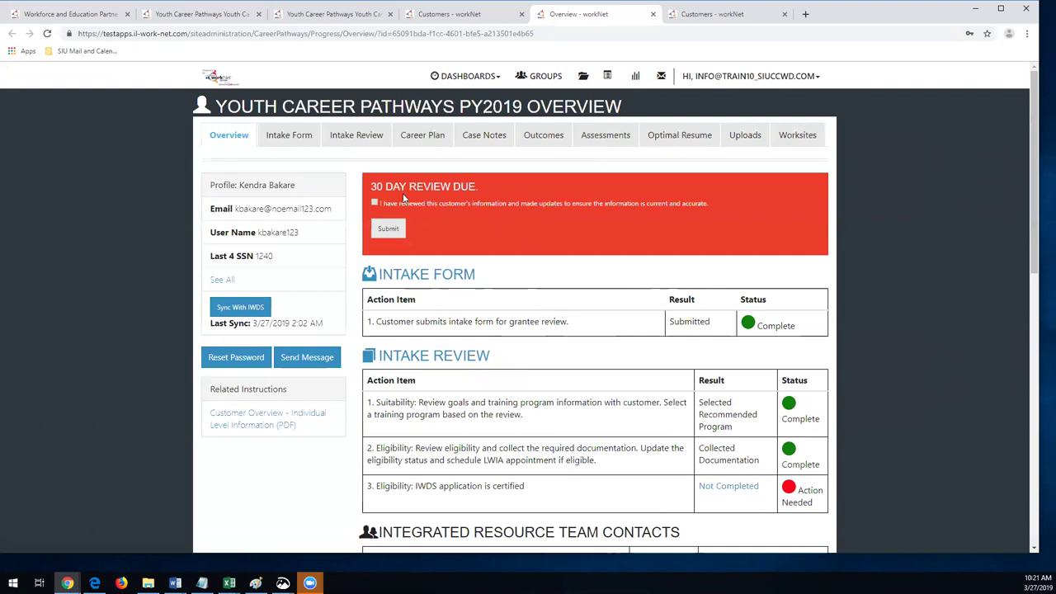
Confirm that the customer's information has been reviewed and submit the 30 Day Review.
drag(368, 184, 485, 186)
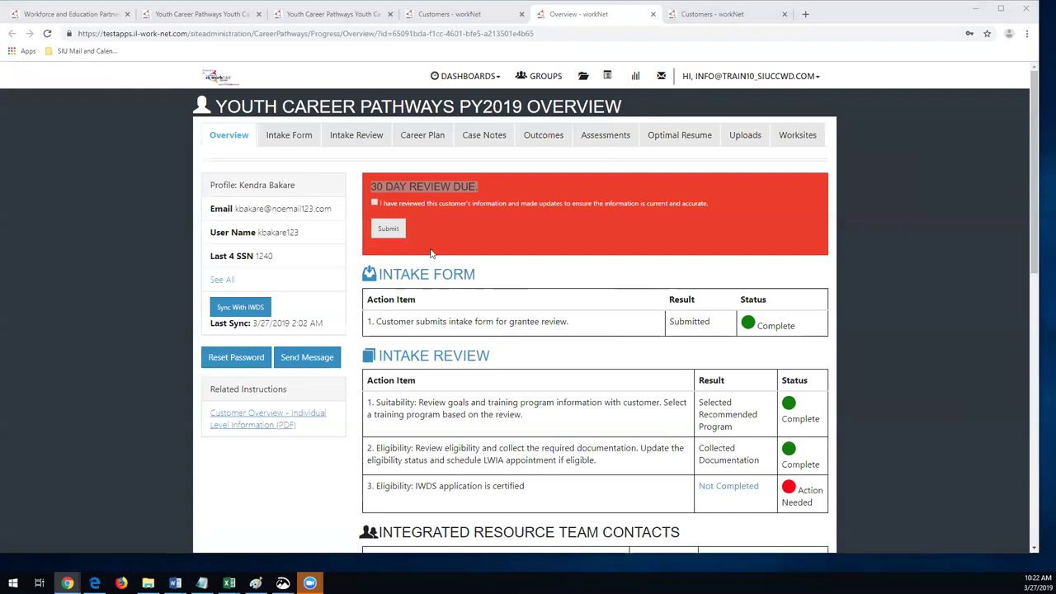
click(660, 272)
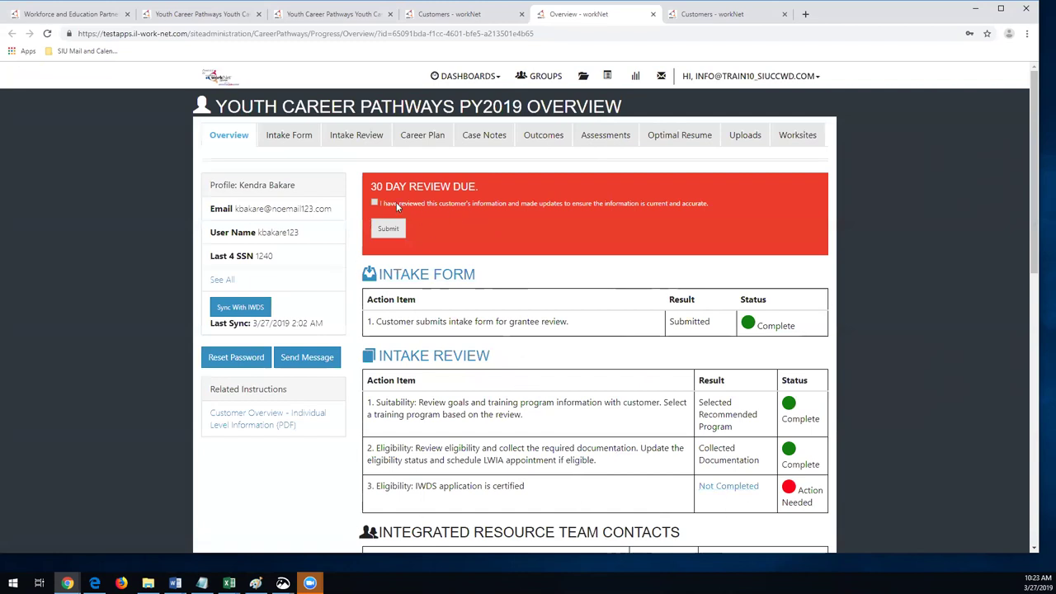
click(374, 204)
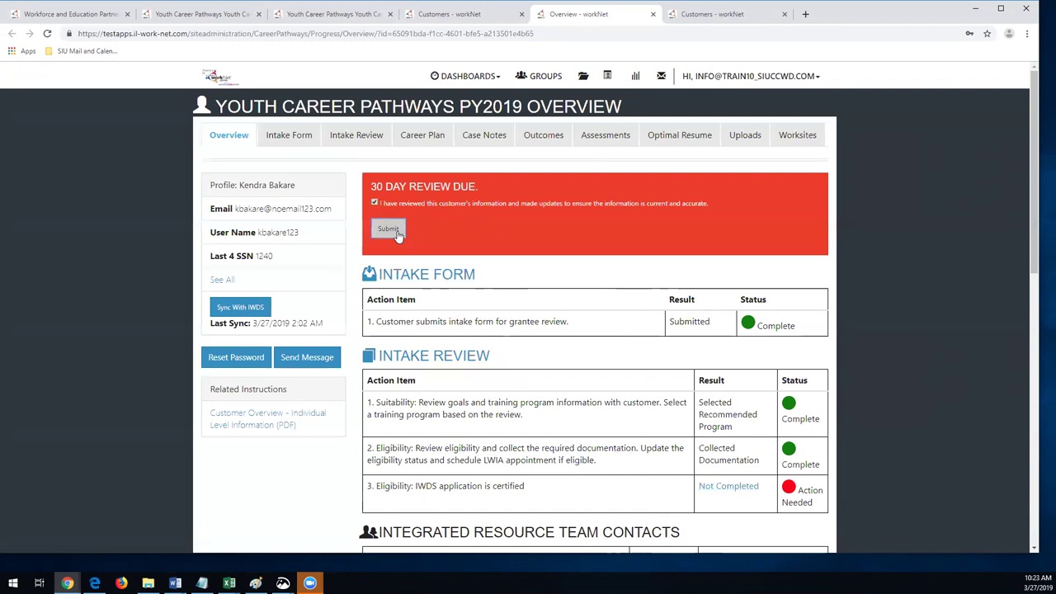
click(388, 229)
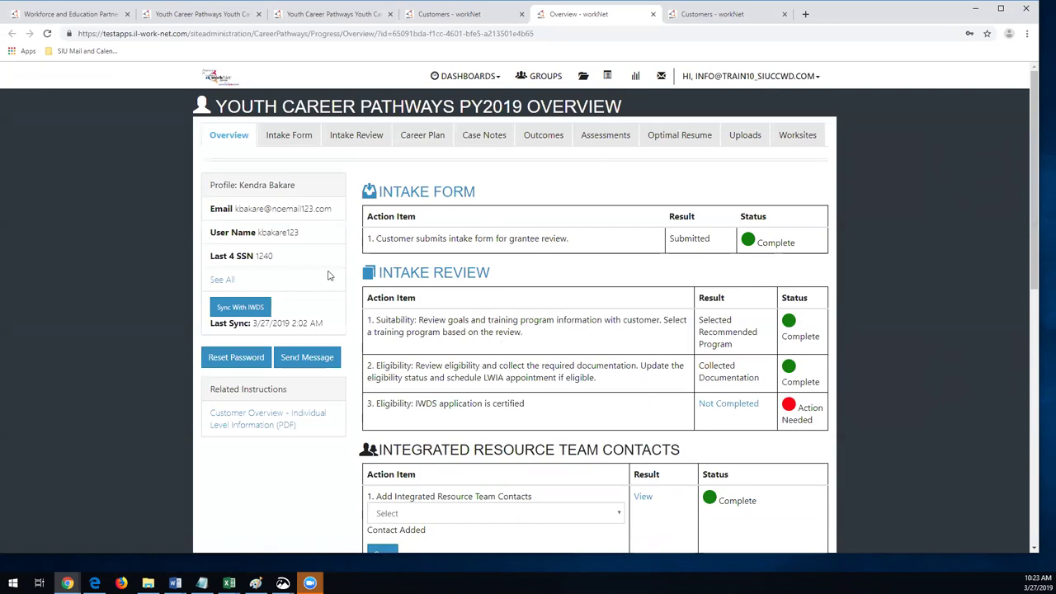
Expand the customer's full profile details, look through them down to the placement fields, and collapse them again.
click(221, 281)
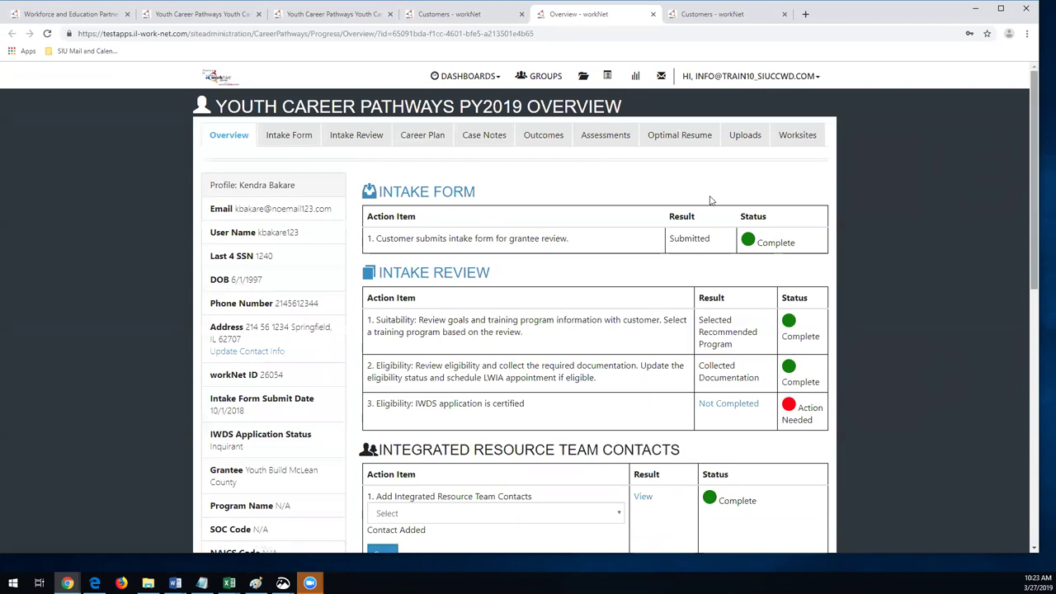
scroll(711, 199, down, 3)
scroll(711, 199, down, 2)
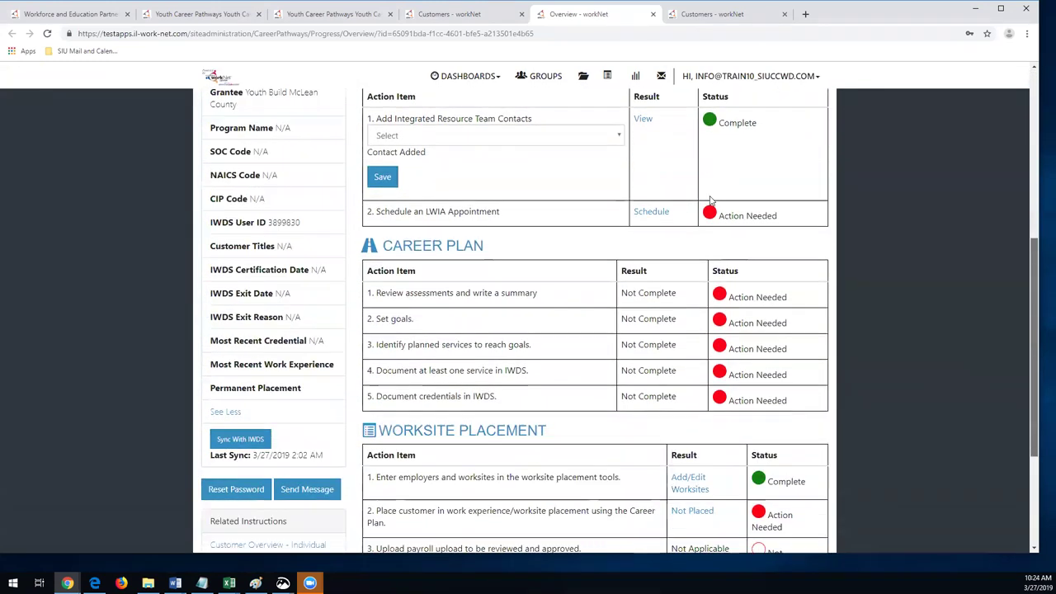
click(225, 388)
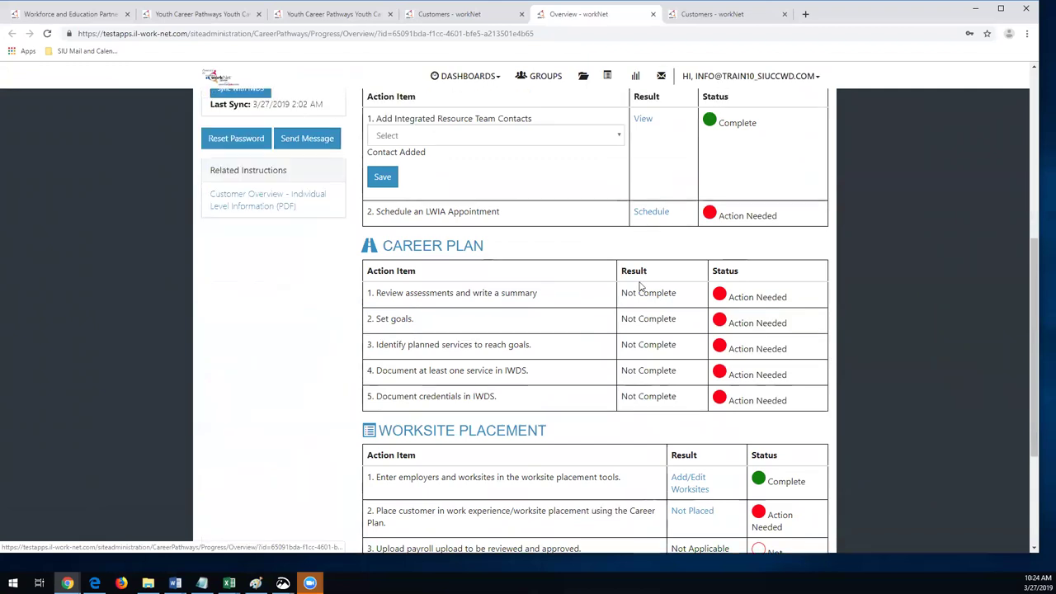
scroll(527, 322, up, 3)
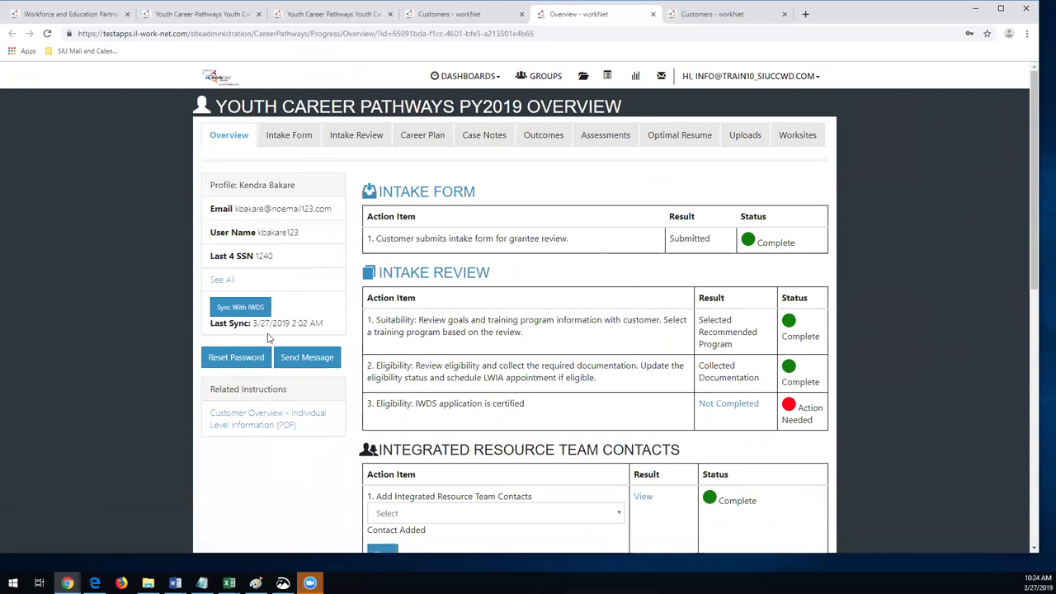
Examine the date and time of the customer profile's last IWDS sync.
drag(325, 328, 255, 332)
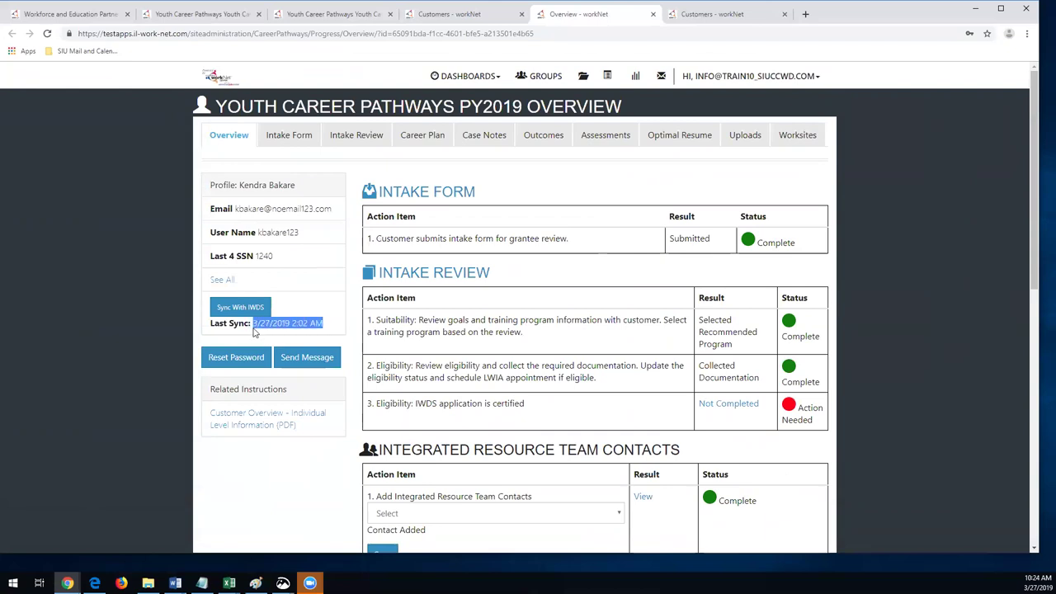
click(324, 331)
mouse_move(256, 325)
mouse_down()
mouse_move(344, 331)
mouse_move(255, 324)
mouse_up()
drag(292, 323, 337, 327)
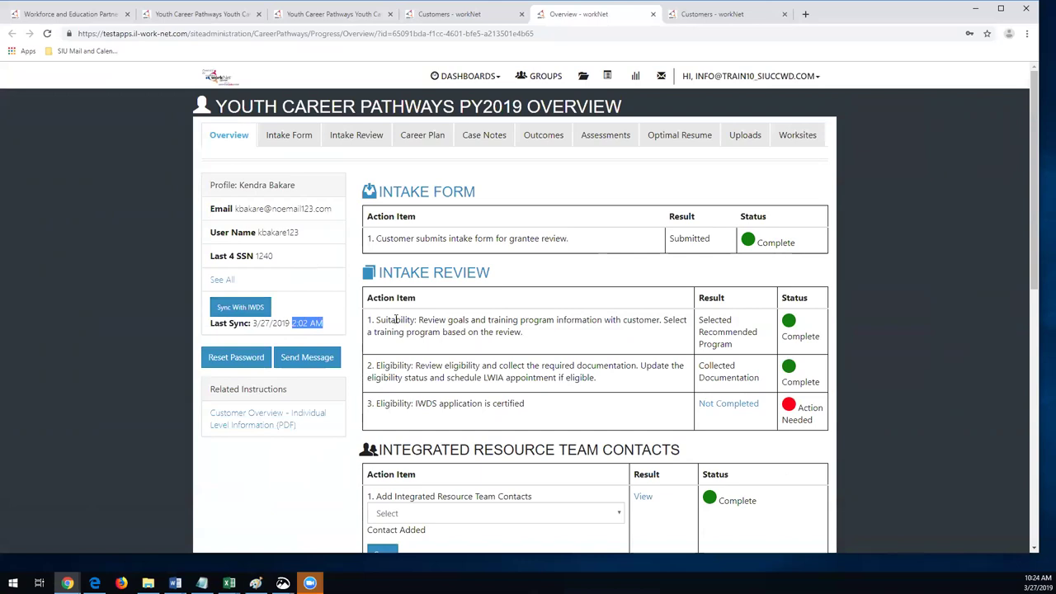
Expand the full profile again to examine the workNet ID and IWDS fields, and collapse it.
click(236, 280)
drag(287, 378, 208, 380)
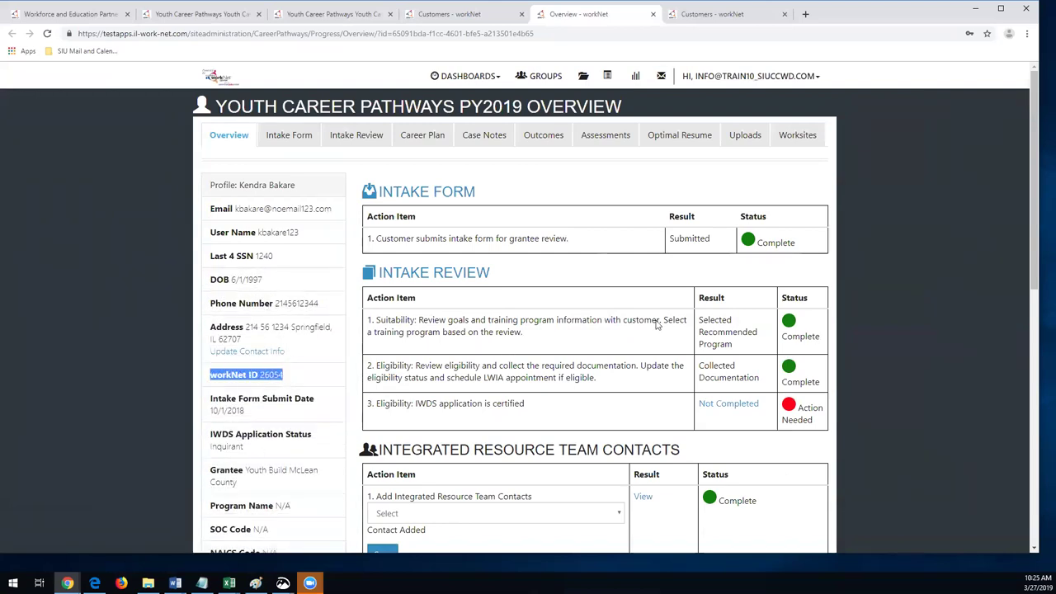
scroll(800, 275, down, 4)
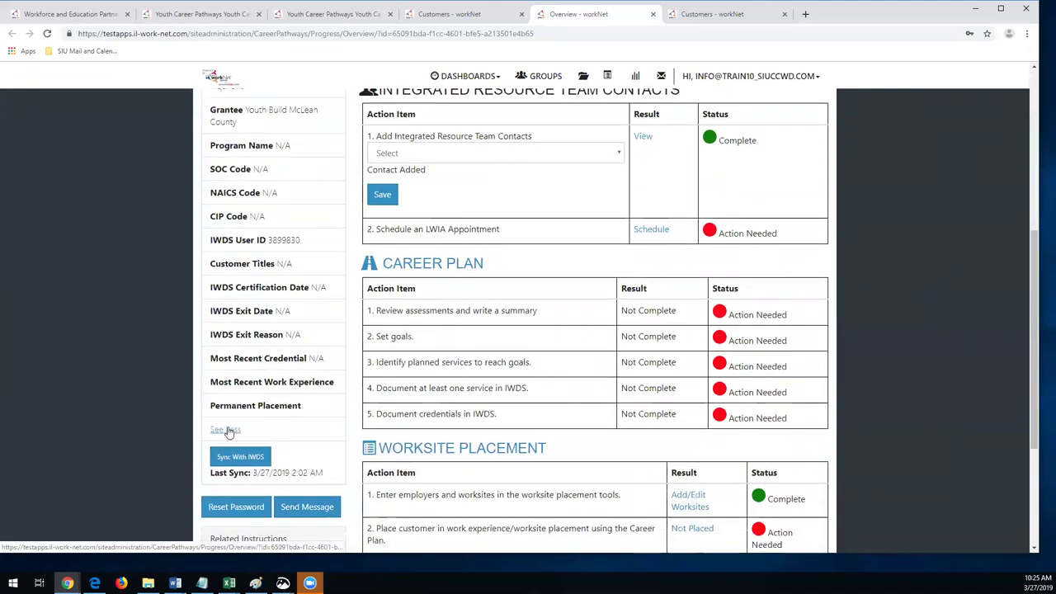
scroll(744, 306, up, 2)
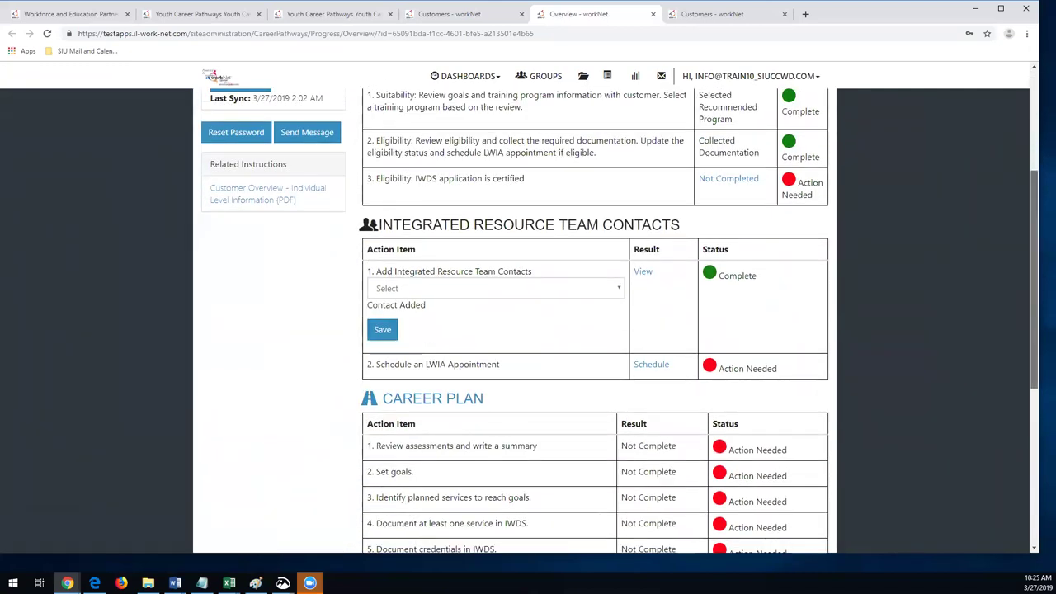
scroll(570, 237, up, 3)
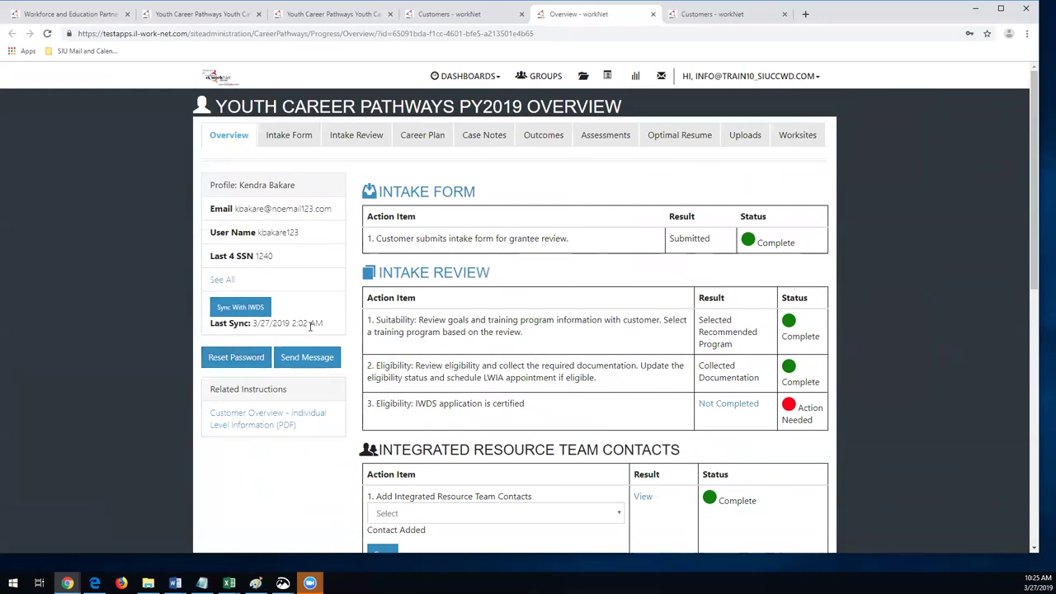
View the customer's Reset Password form and the Customer Overview - Individual Level Information PDF, closing each one.
click(235, 360)
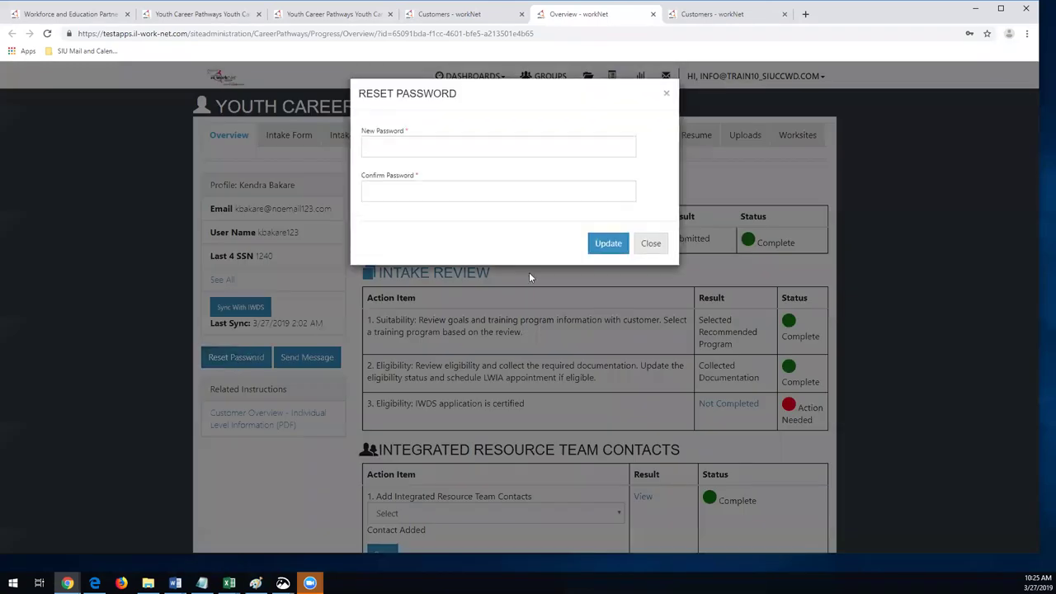
click(666, 94)
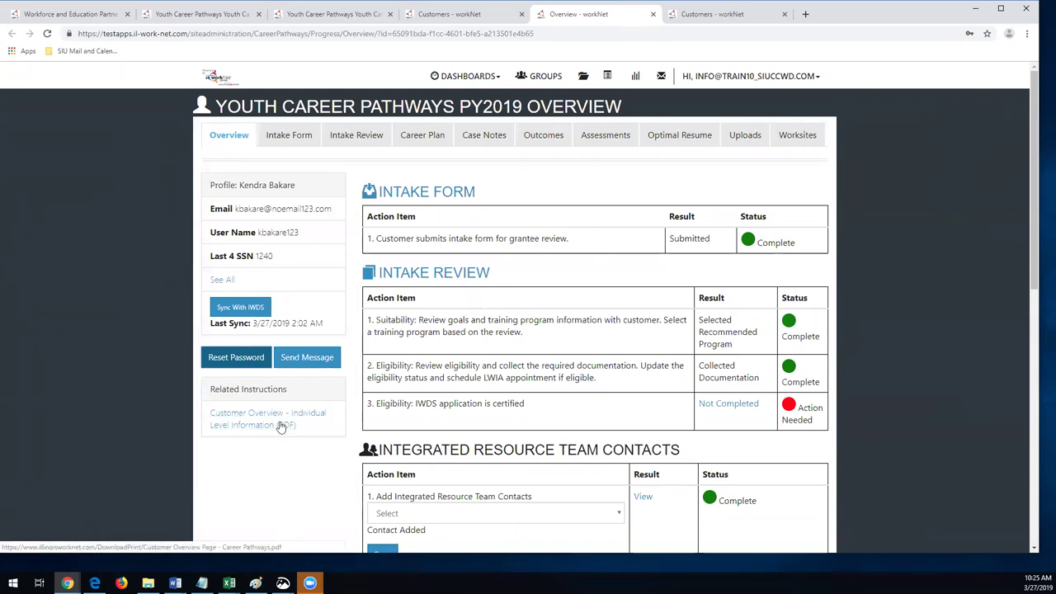
click(261, 425)
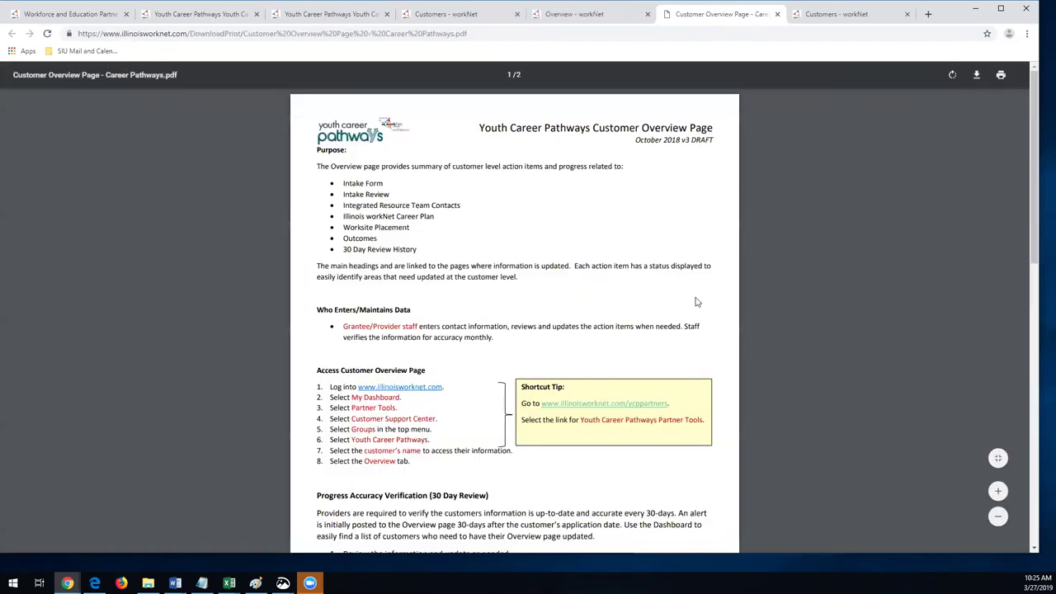
click(777, 14)
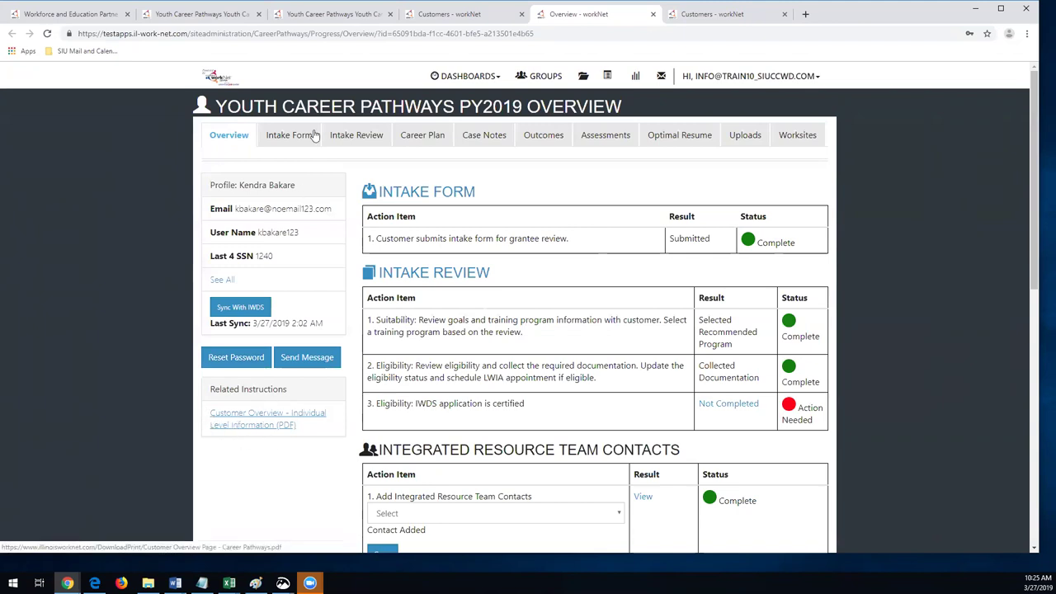
Open the customer's Intake Form preview and look through its pre-screening, skills and baseline question sections.
click(286, 137)
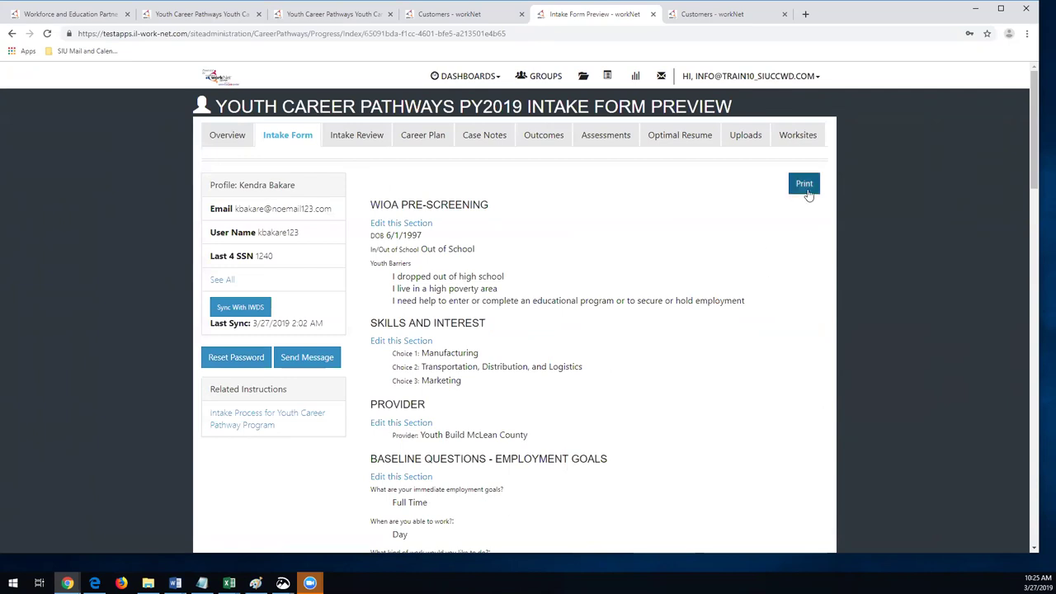
scroll(790, 300, down, 10)
scroll(790, 299, up, 10)
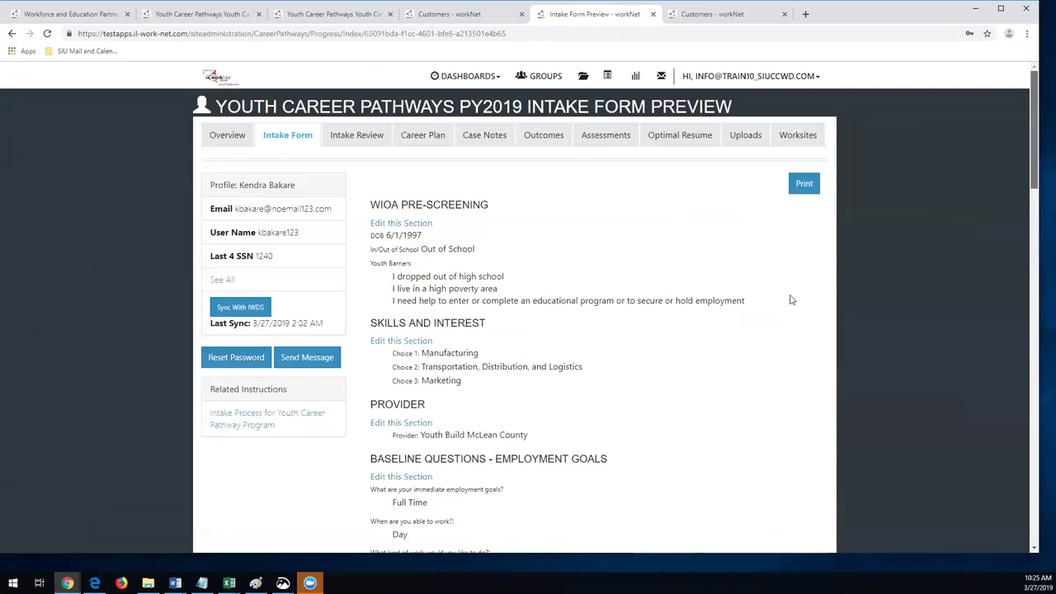
click(330, 145)
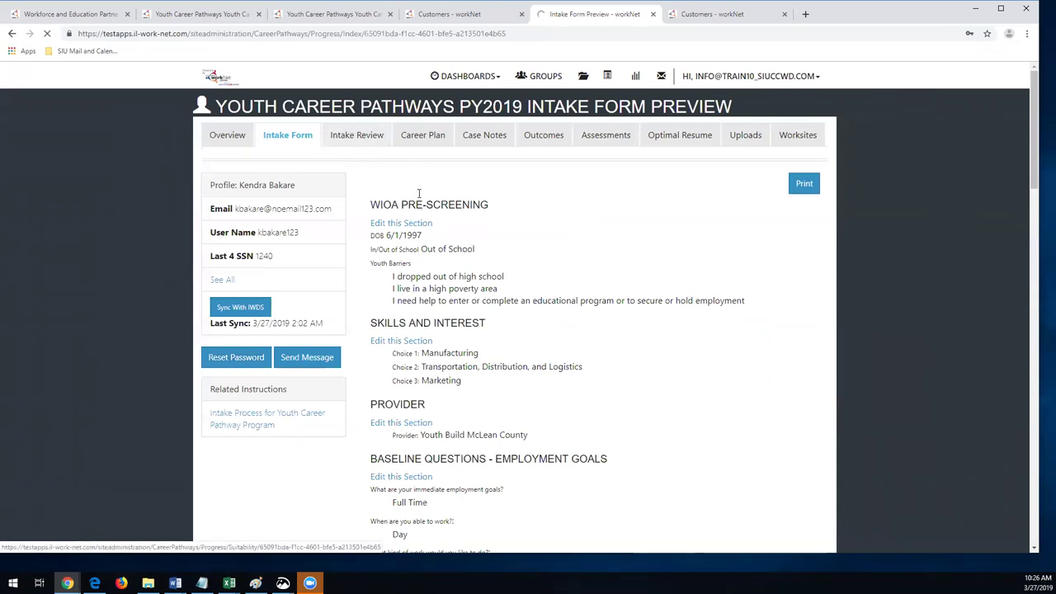
click(284, 142)
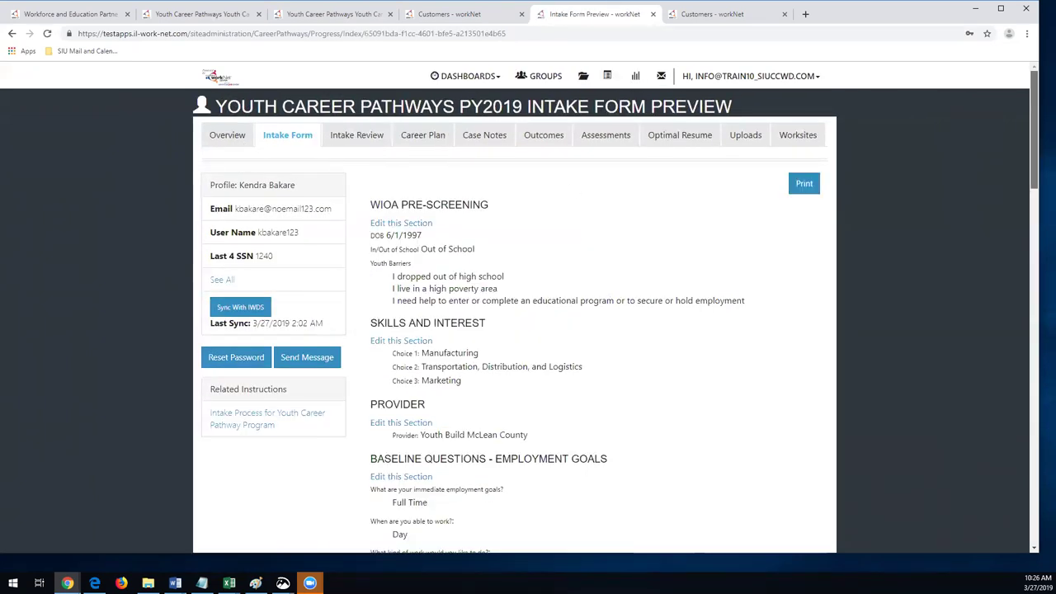
scroll(528, 330, down, 5)
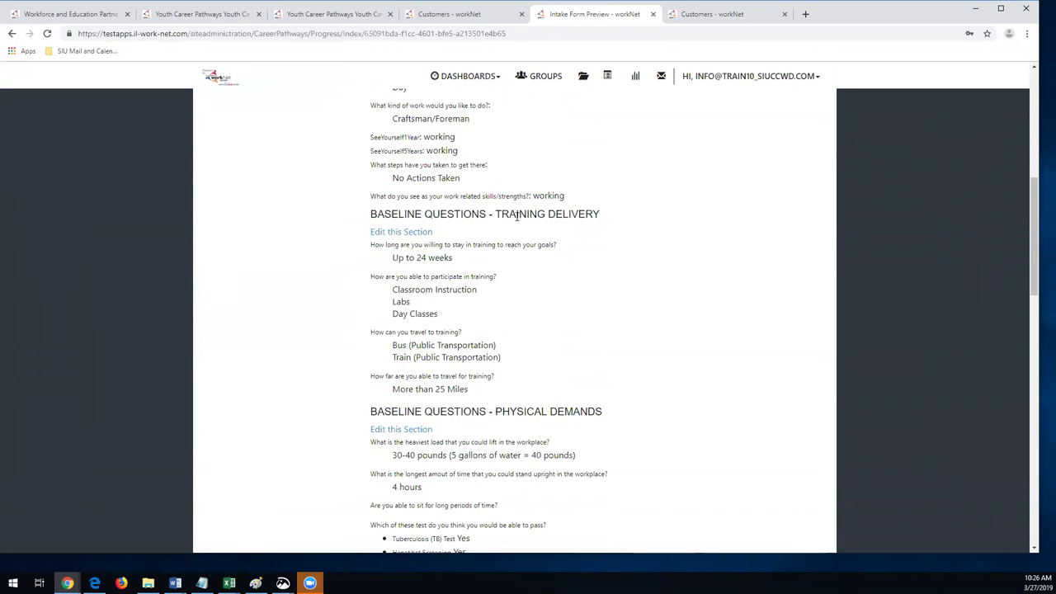
Open the intake form's Training Delivery baseline questions for editing, then save them and return to the preview.
click(405, 235)
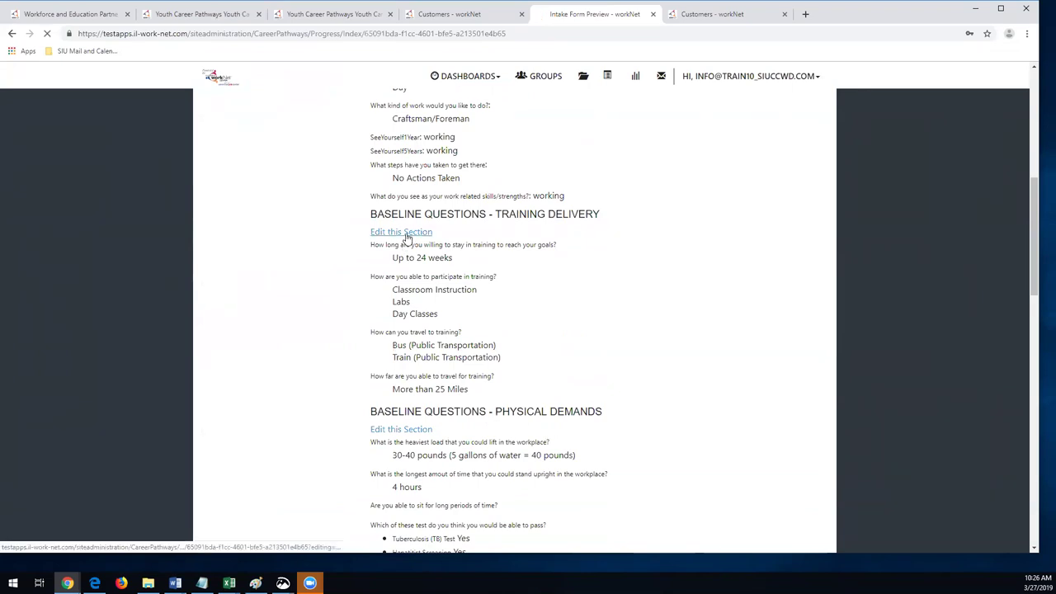
scroll(752, 263, down, 2)
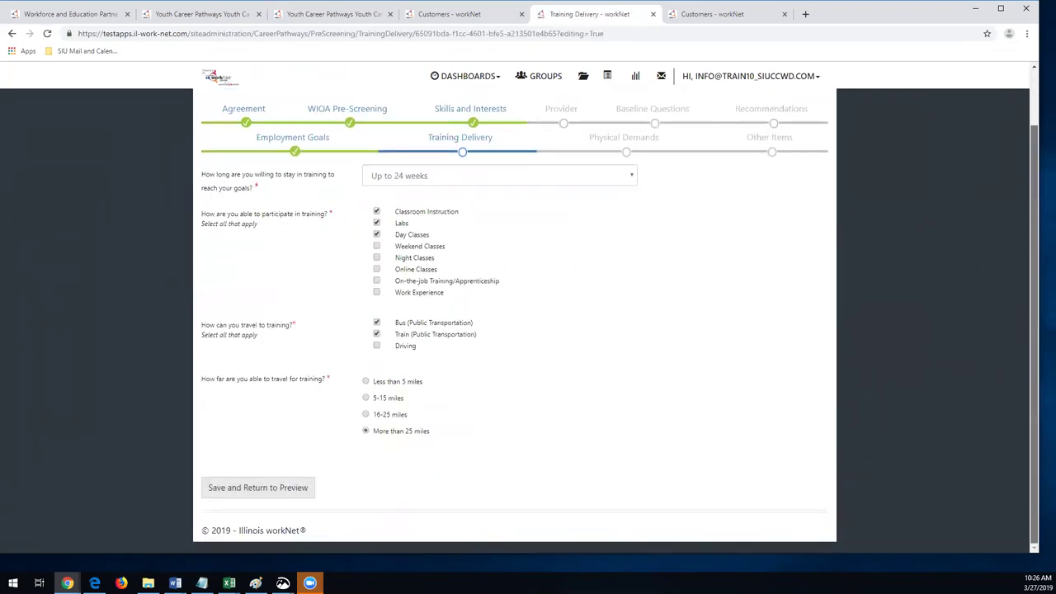
click(264, 487)
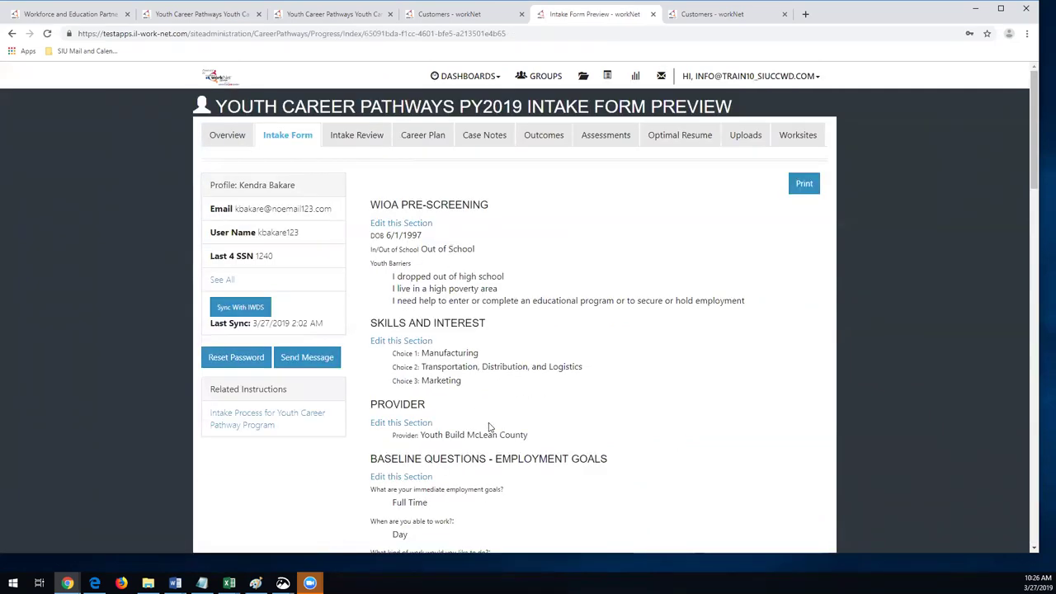
Open the customer's Intake Review and look over the suitability and eligibility action items with their results and statuses.
click(358, 139)
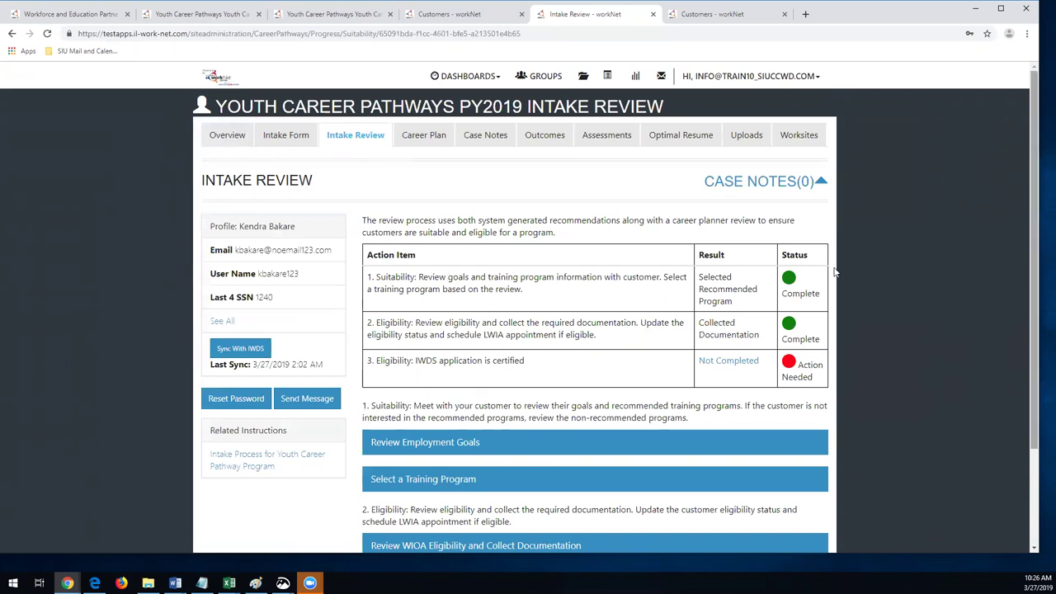
scroll(831, 273, down, 1)
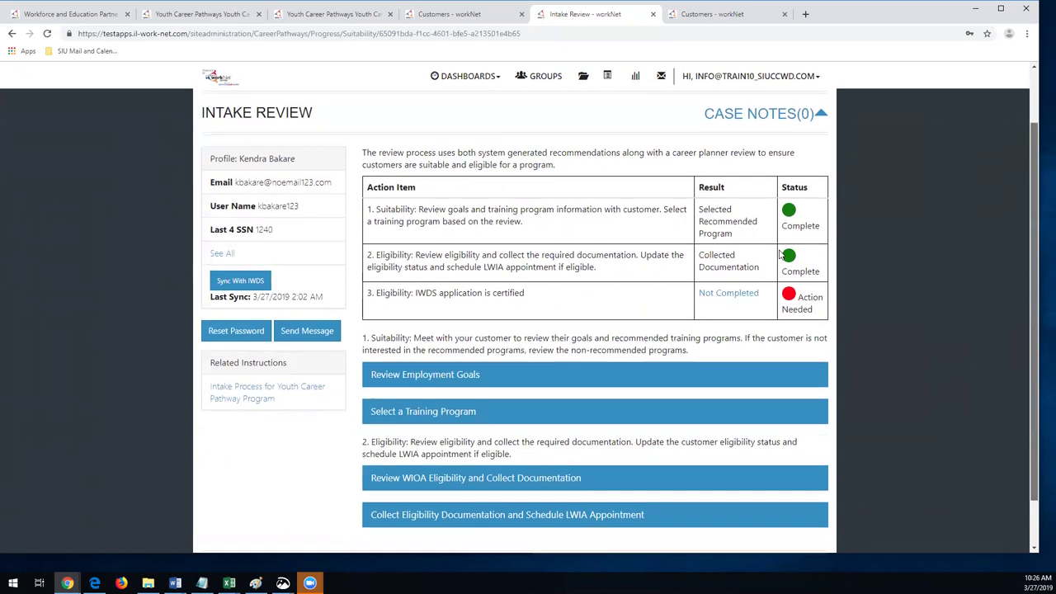
scroll(500, 237, down, 1)
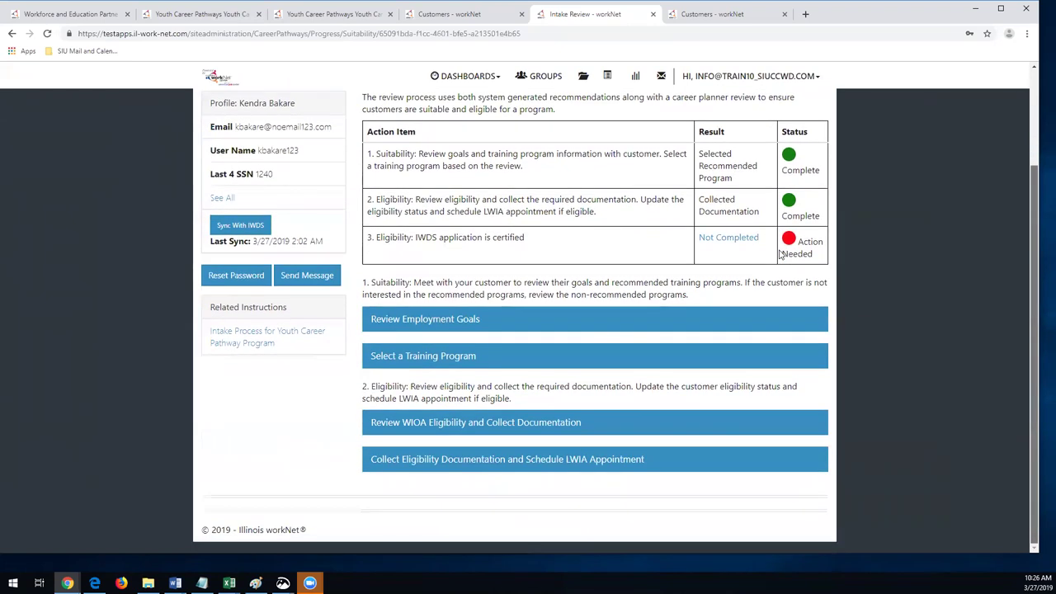
Expand Review Employment Goals, look through the answers and their editable version, leave editing without changes, and collapse the section.
click(455, 323)
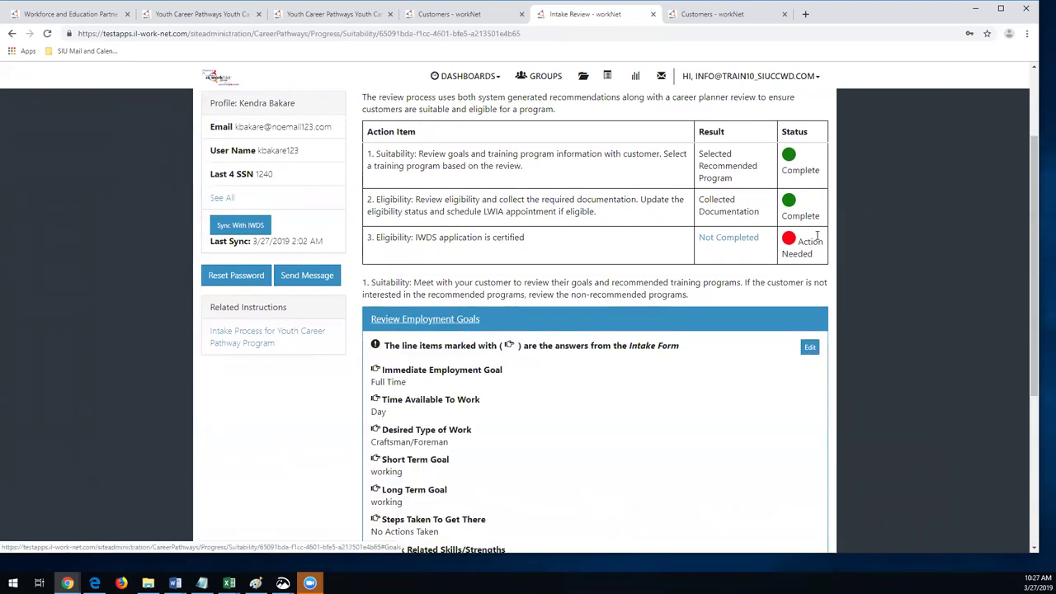
scroll(817, 236, down, 2)
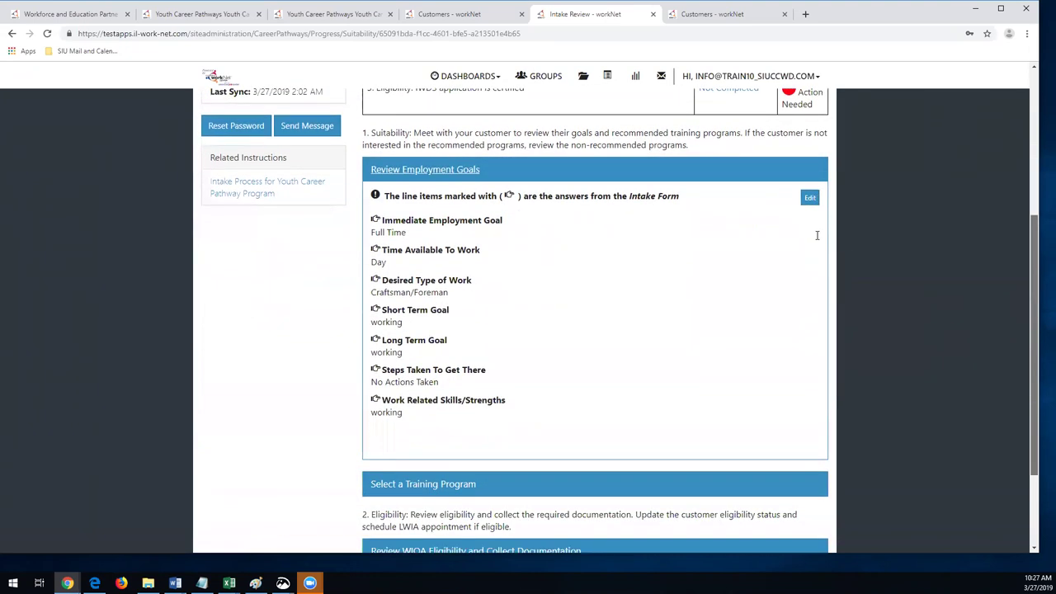
click(811, 199)
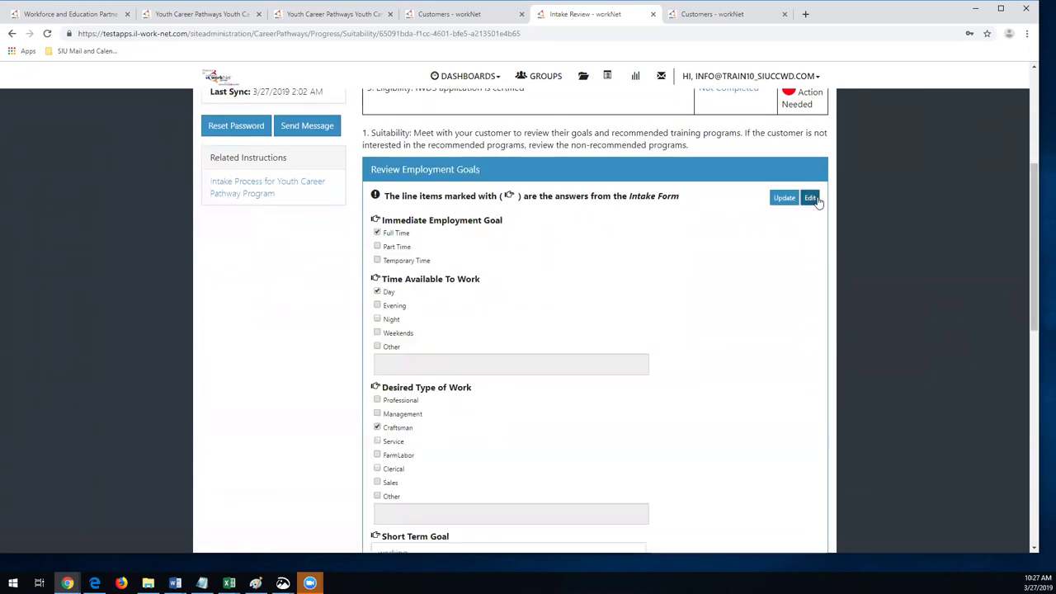
click(815, 200)
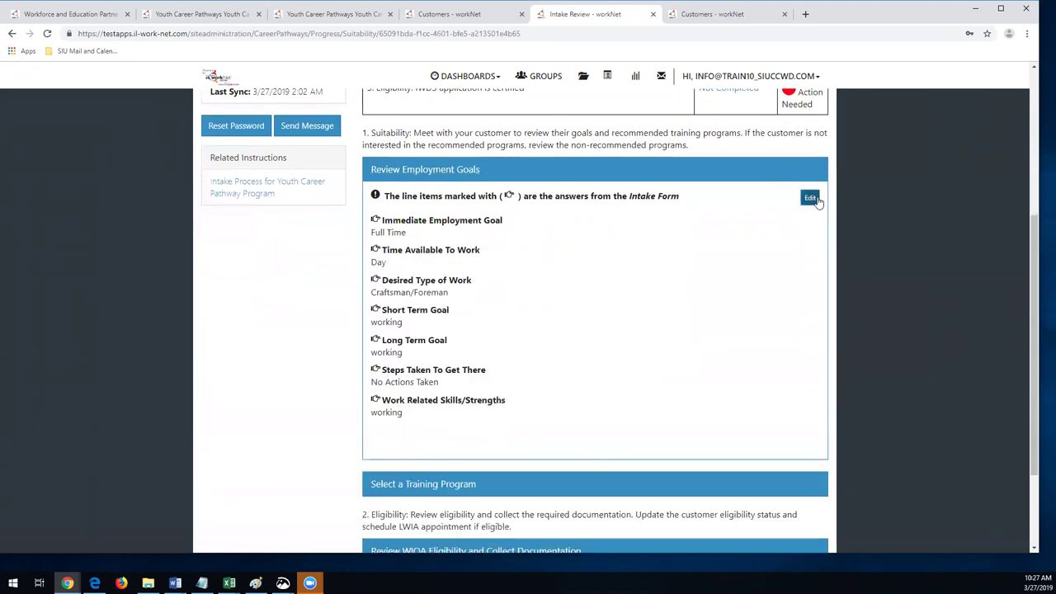
click(446, 174)
Expand Select a Training Program and examine the intake answers plus the recommended and non-recommended programs.
click(459, 357)
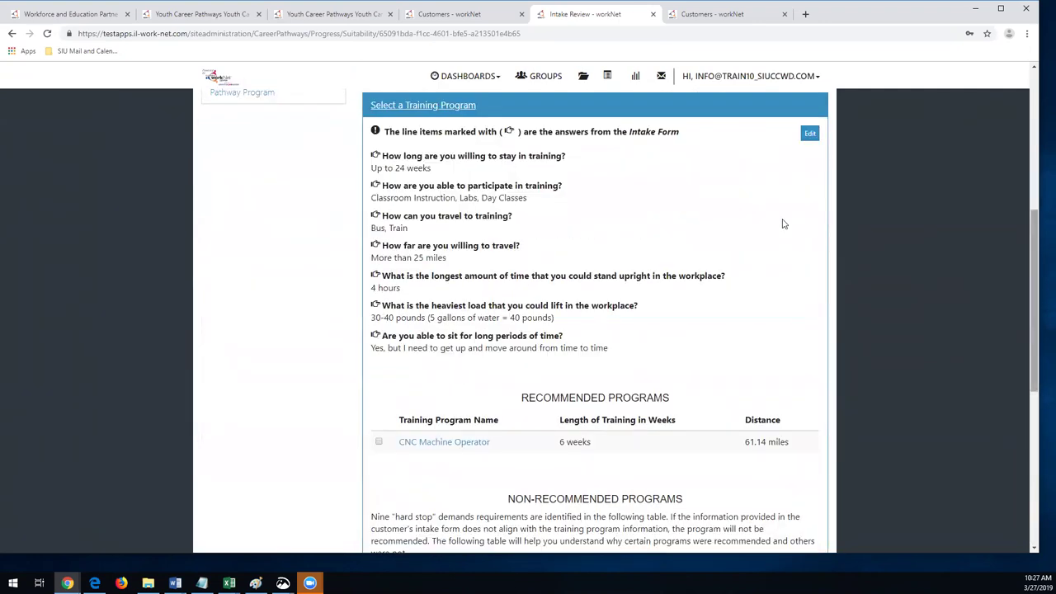
scroll(783, 224, down, 1)
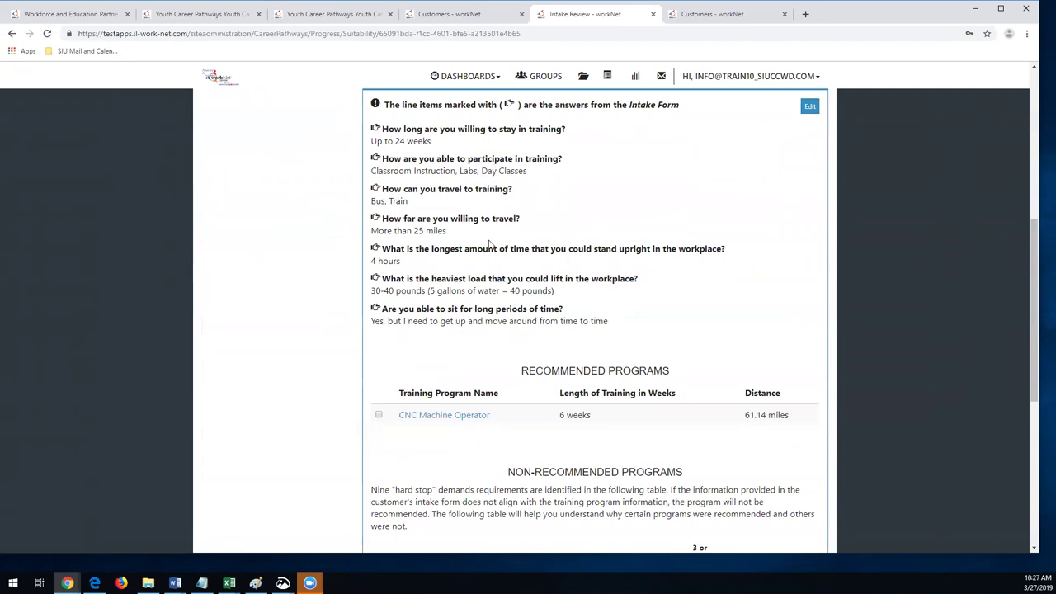
click(809, 108)
click(810, 108)
scroll(808, 269, down, 2)
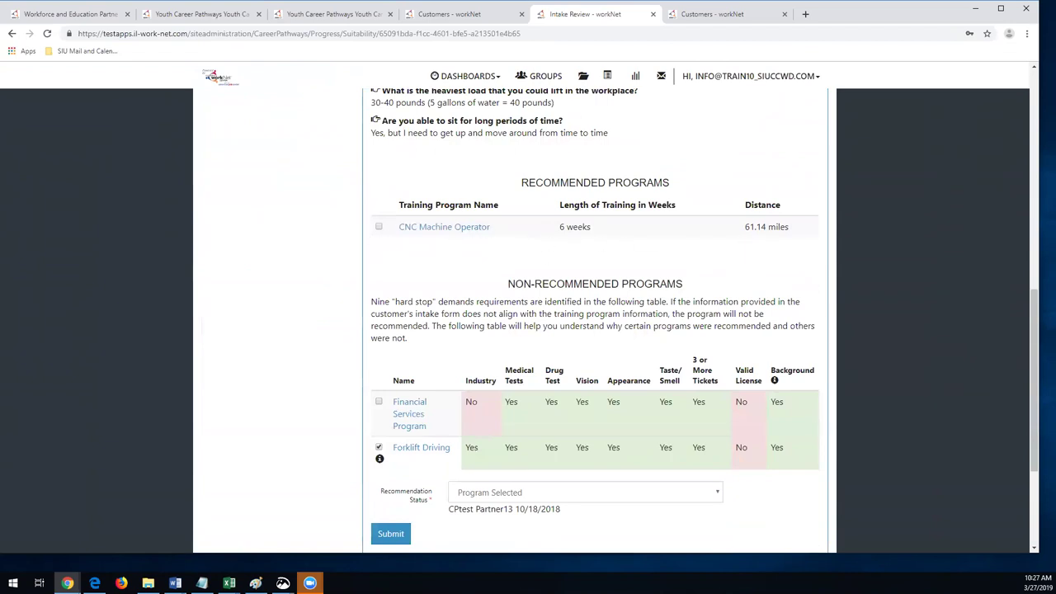
scroll(820, 361, down, 1)
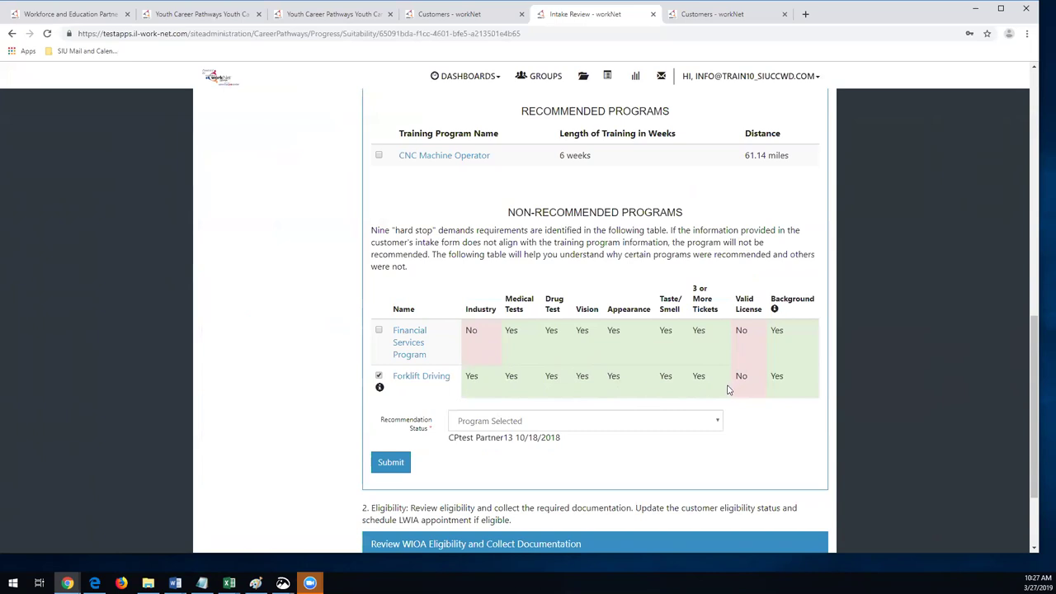
View the Forklift Driving program's details, including its requirements and discussion questions, and close them.
click(433, 379)
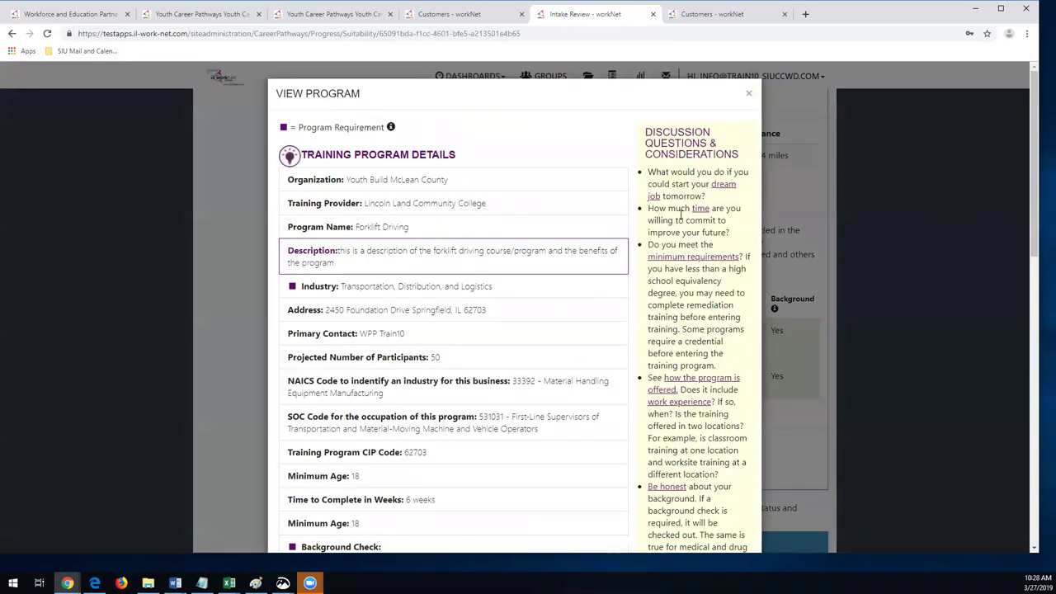
scroll(679, 212, down, 2)
scroll(679, 213, down, 4)
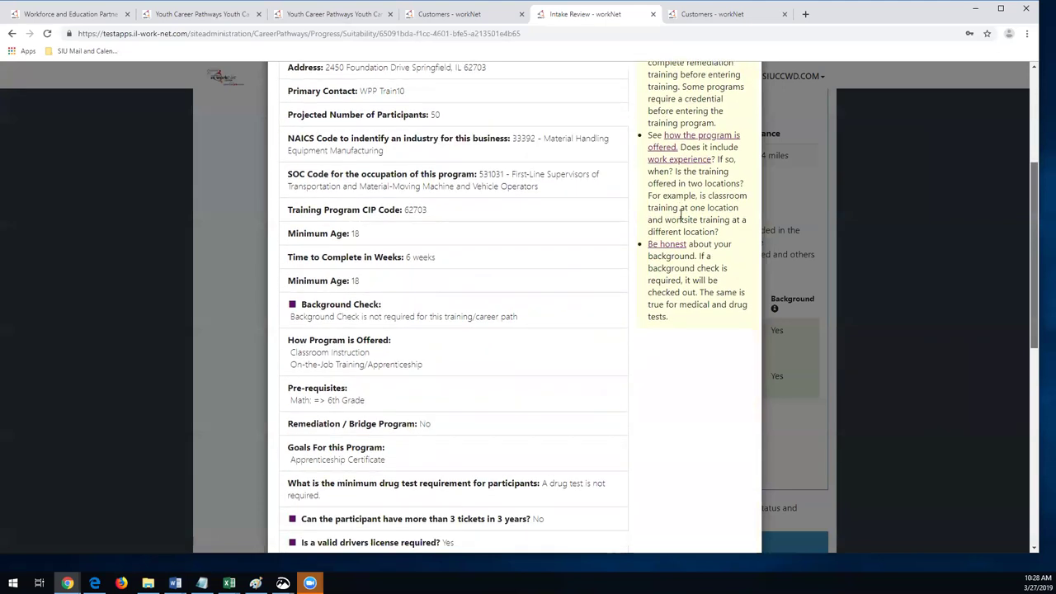
scroll(678, 213, down, 10)
scroll(679, 213, down, 2)
scroll(678, 213, up, 11)
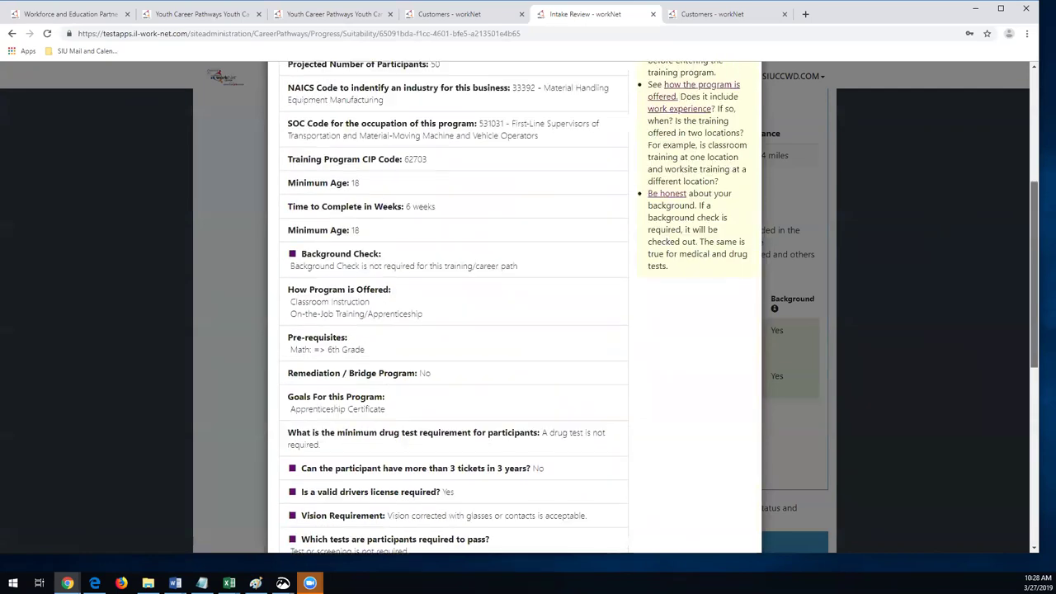
scroll(678, 213, up, 7)
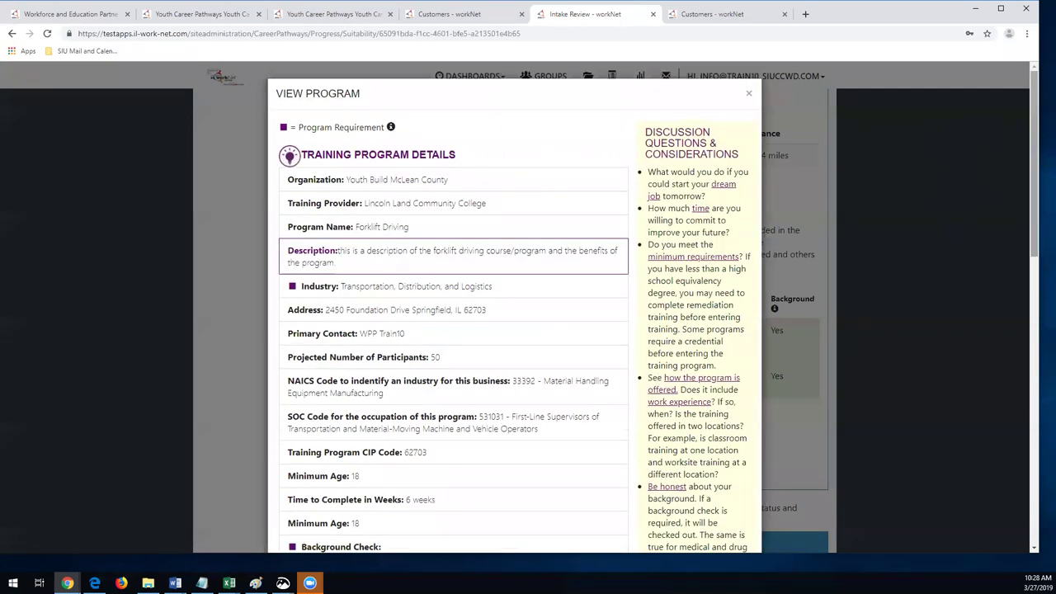
click(749, 95)
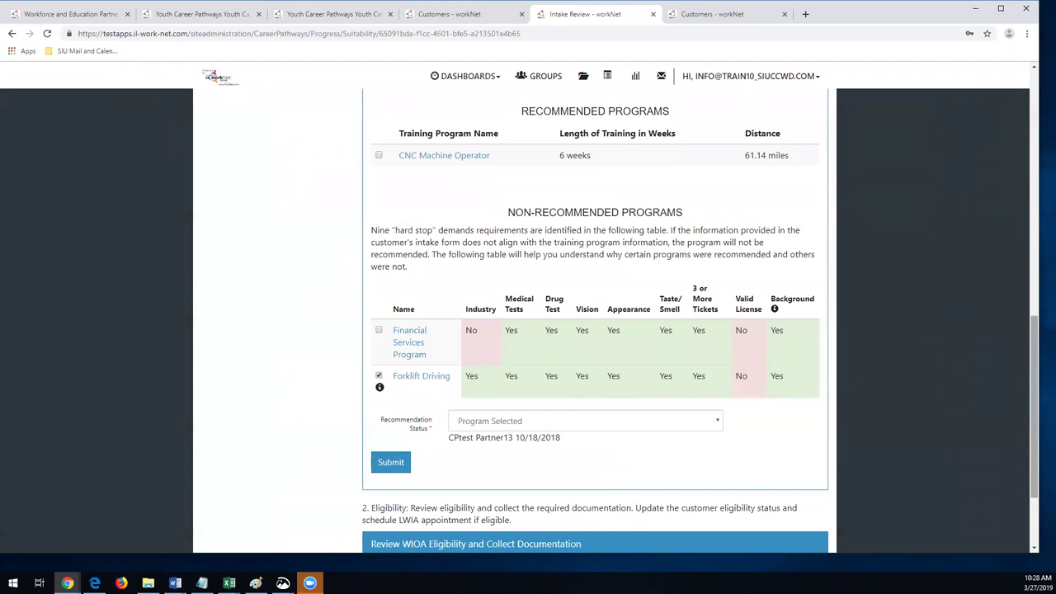
View the Recommendation Status choices without changing the selection, and highlight the note on who recommended Forklift Driving and when.
scroll(692, 396, down, 2)
click(677, 300)
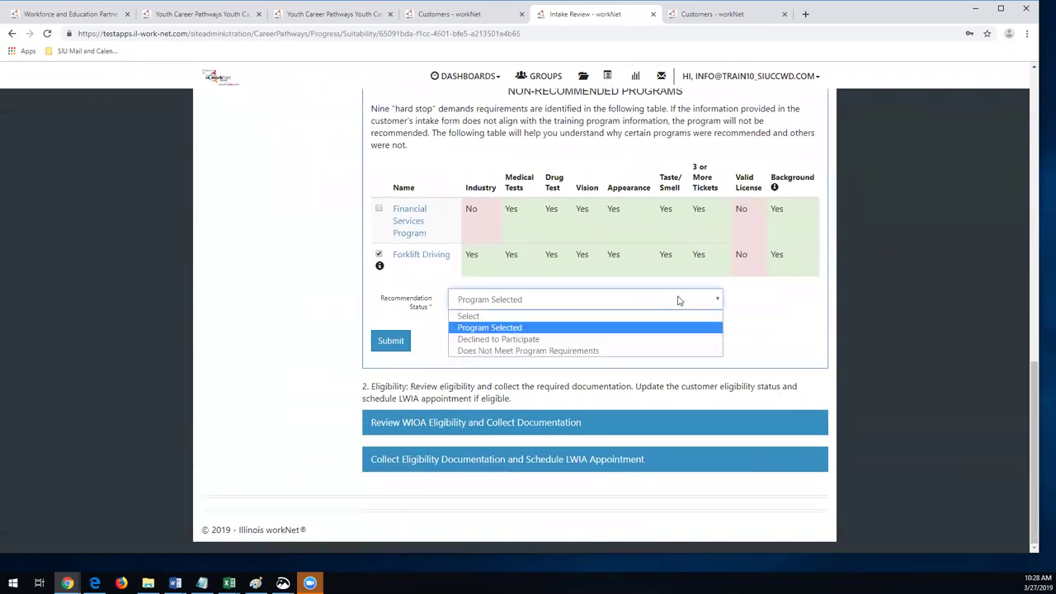
click(796, 322)
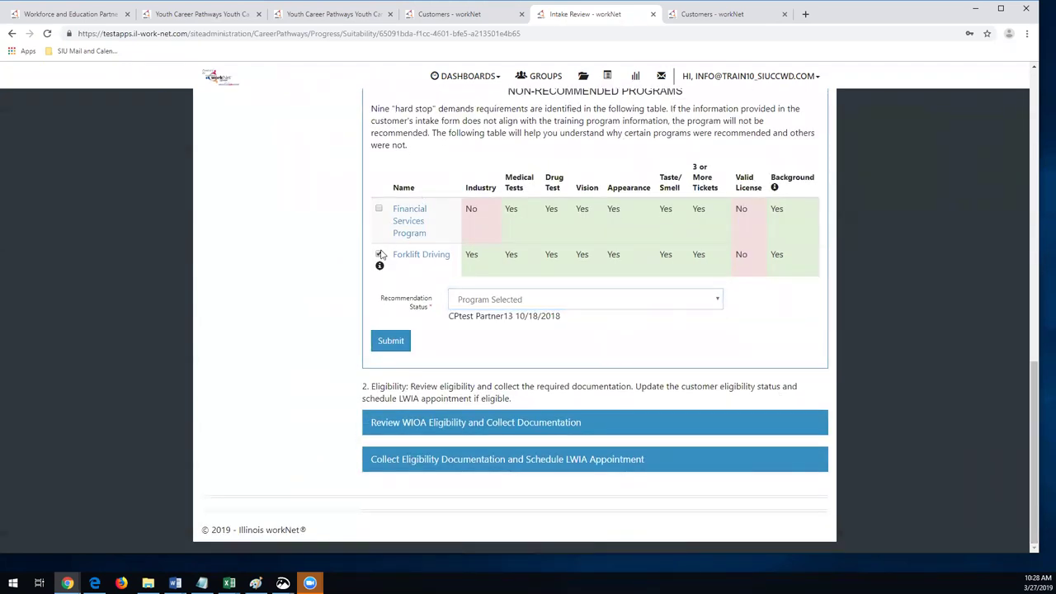
mouse_move(381, 267)
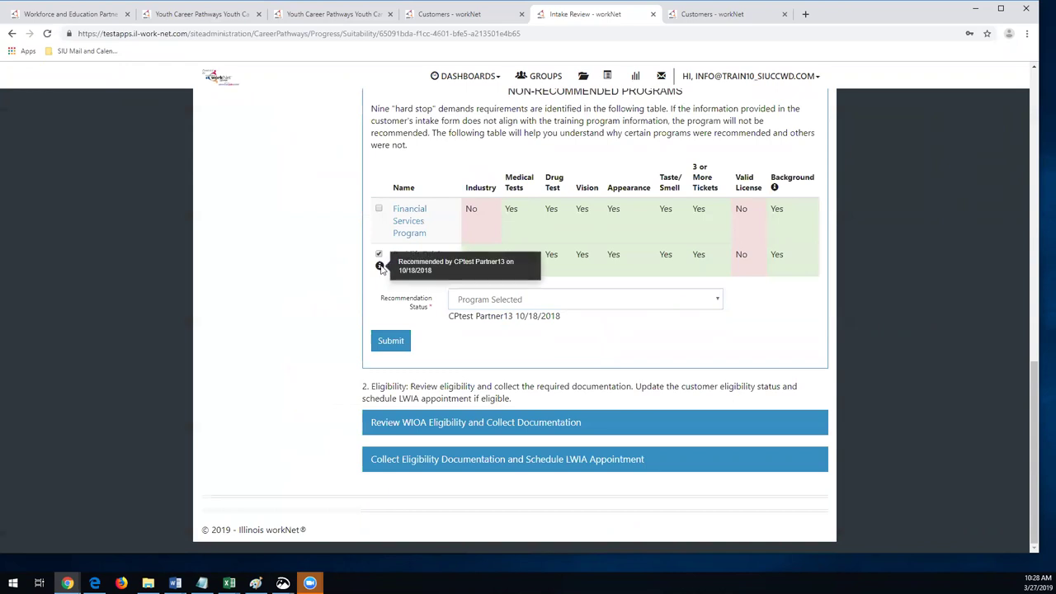
drag(441, 279, 395, 264)
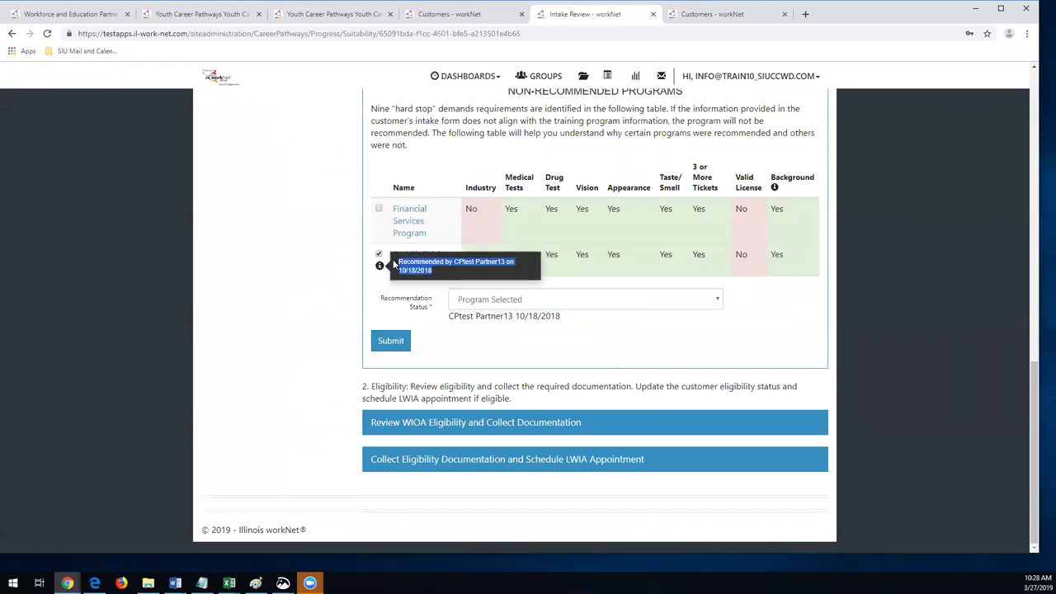
Show the Recommendation Status choices again, keep the selection, and highlight the partner and date recorded beneath it.
click(652, 306)
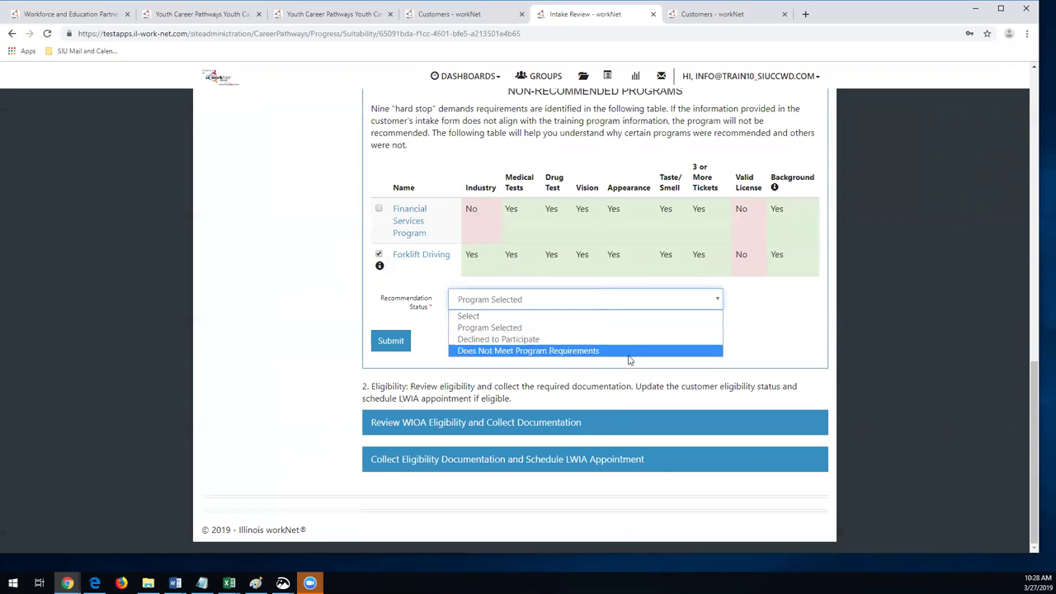
click(788, 319)
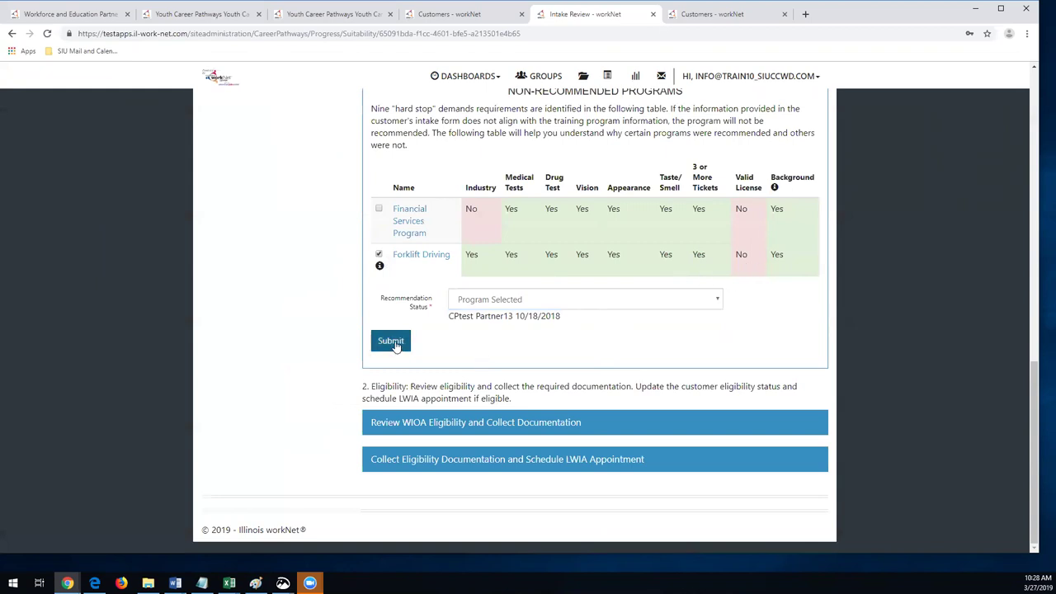
drag(566, 324, 450, 319)
click(498, 351)
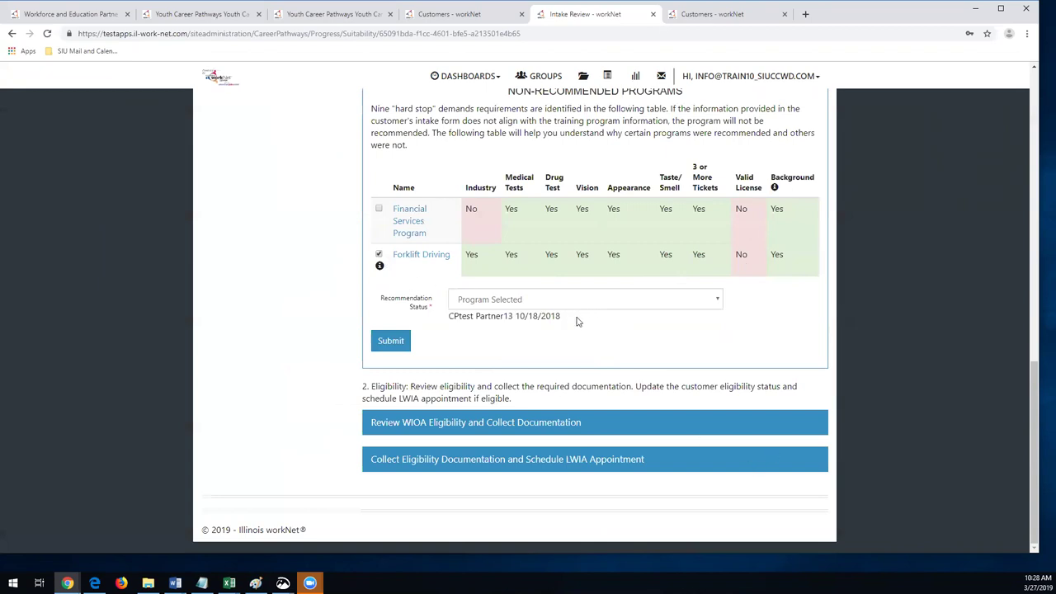
drag(576, 322, 446, 320)
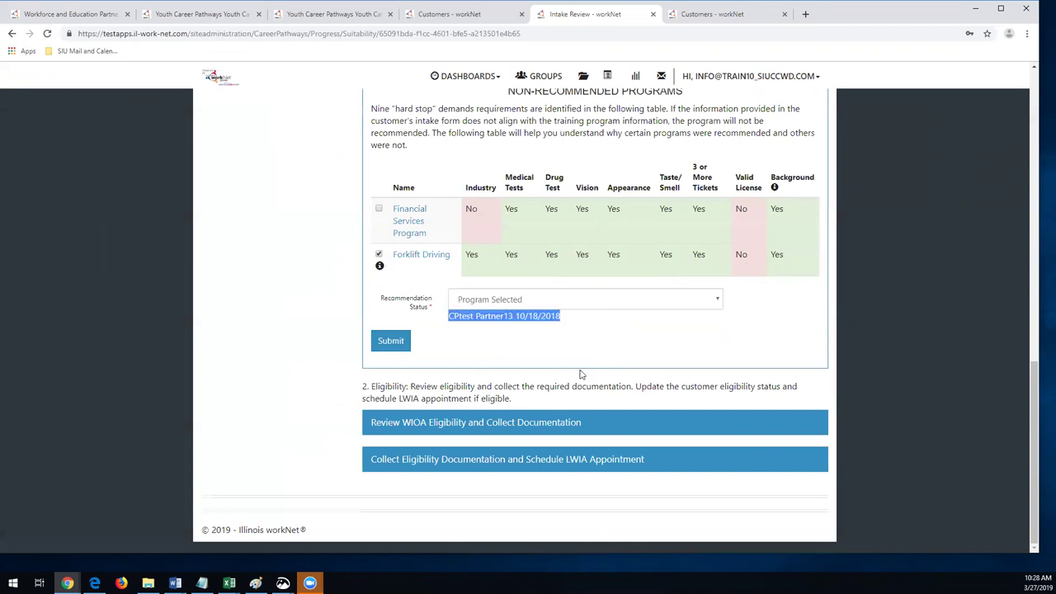
click(625, 410)
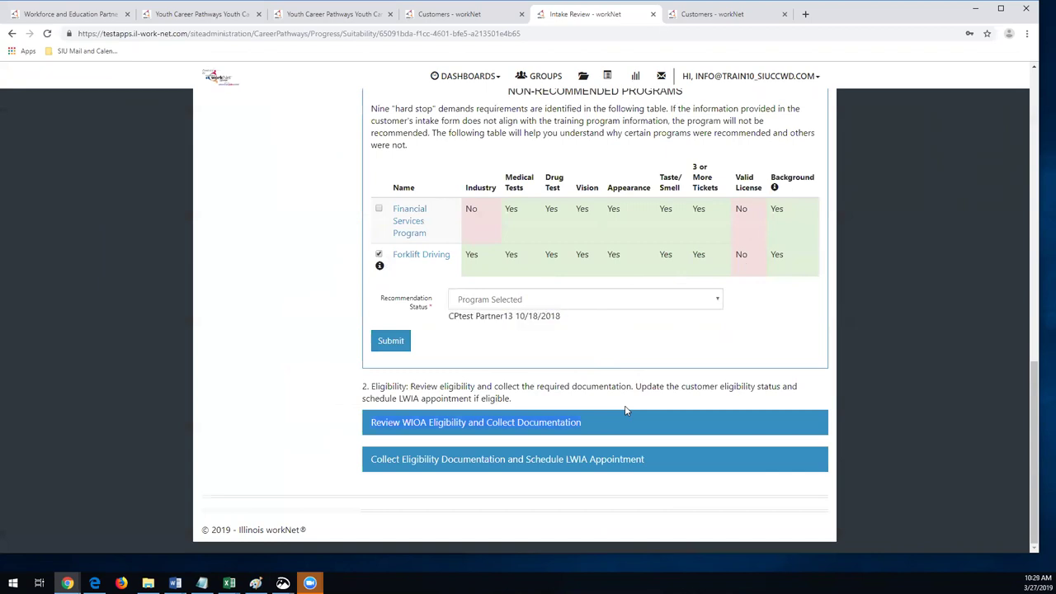
Expand Review WIOA Eligibility and Collect Documentation and set the Selective Service registration answer to Yes.
click(536, 423)
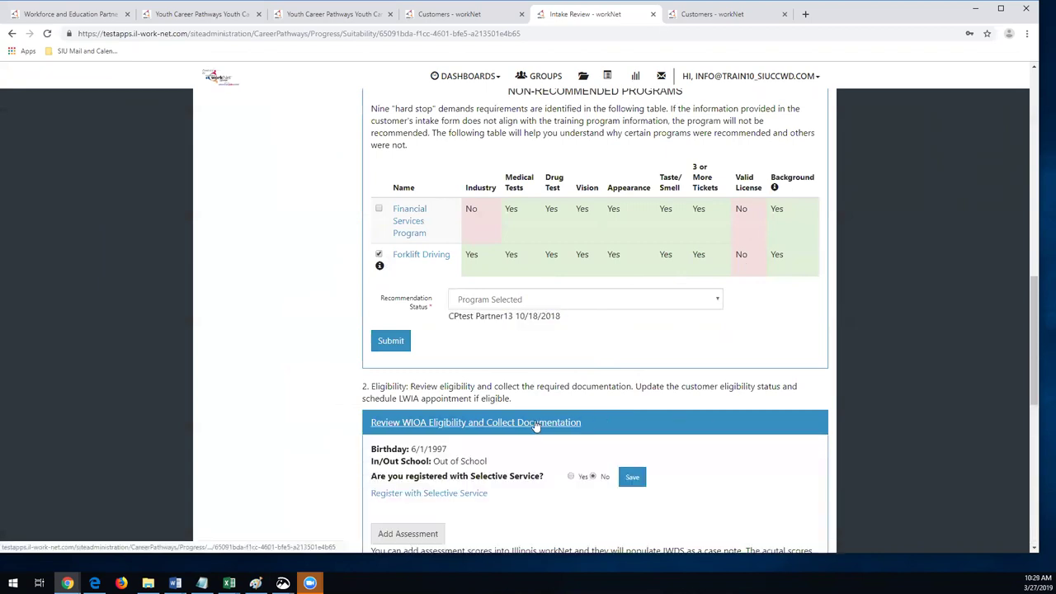
drag(1035, 303, 1040, 396)
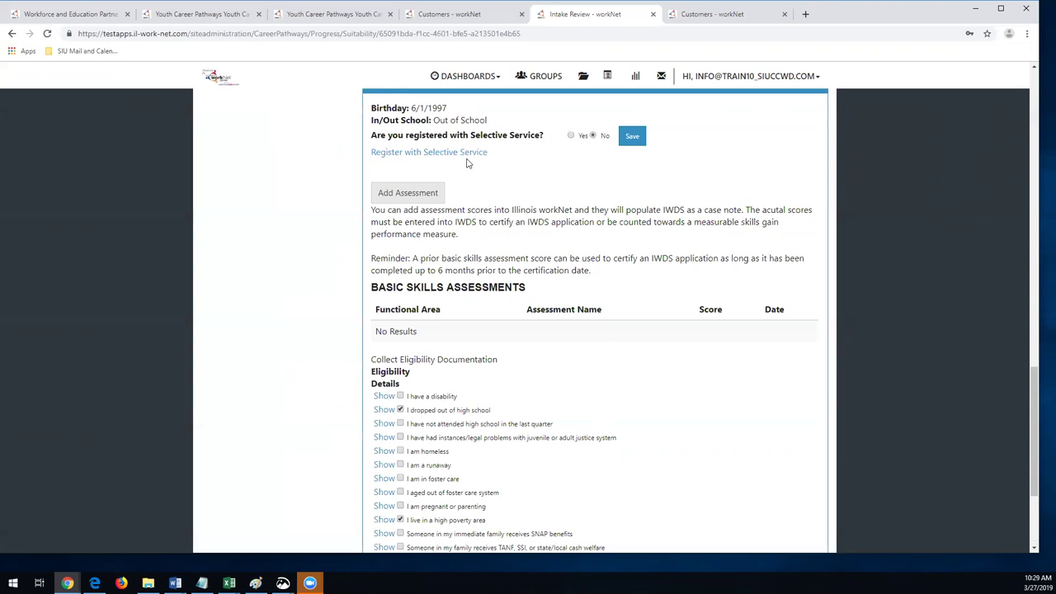
click(571, 136)
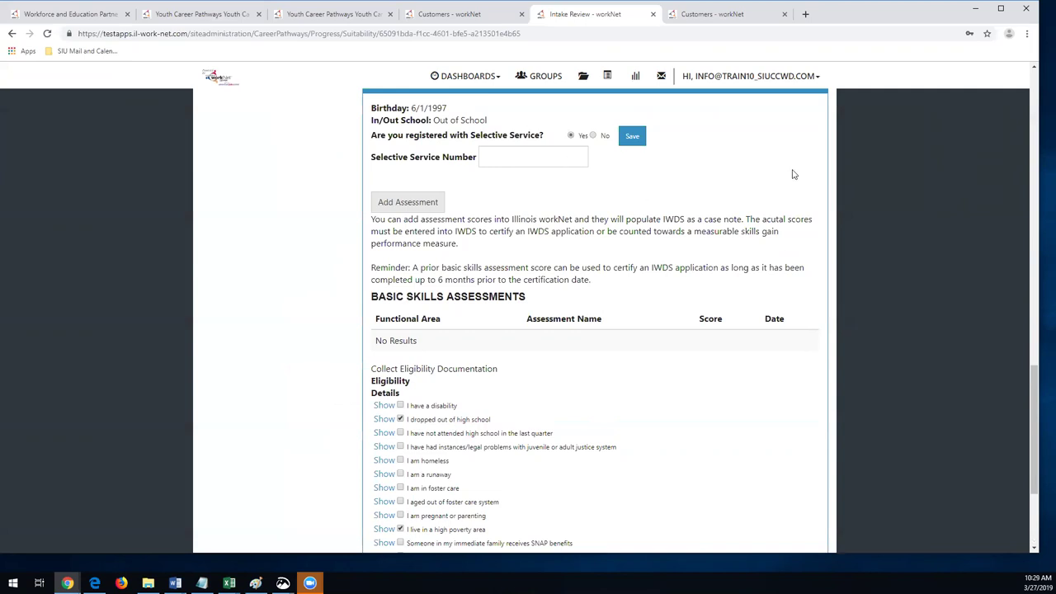
Show the eligibility details for "I dropped out of high school" and highlight the Reference Document heading and Other Considerations text.
scroll(793, 174, down, 2)
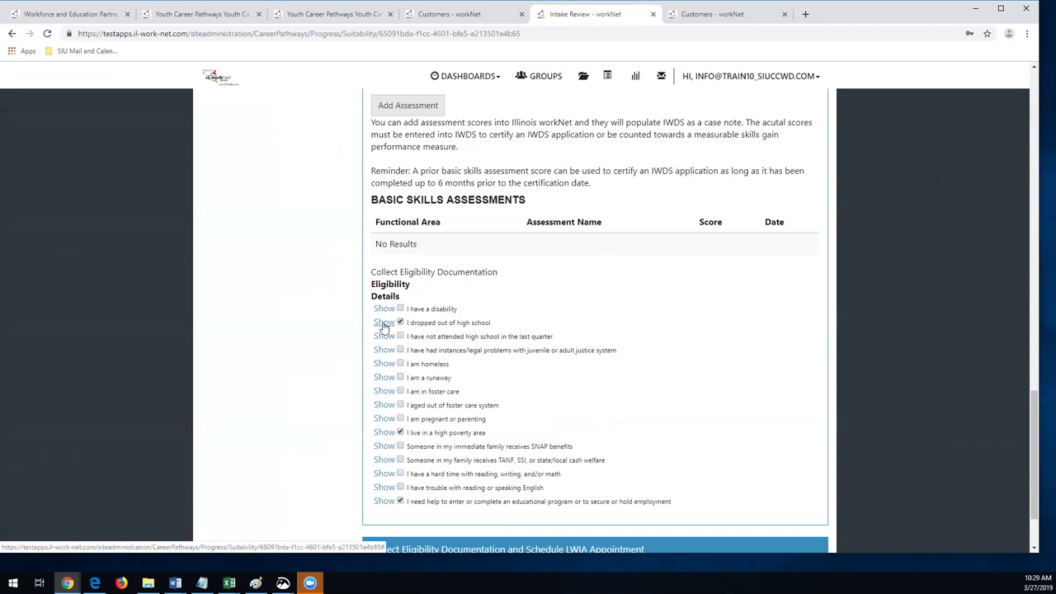
click(383, 324)
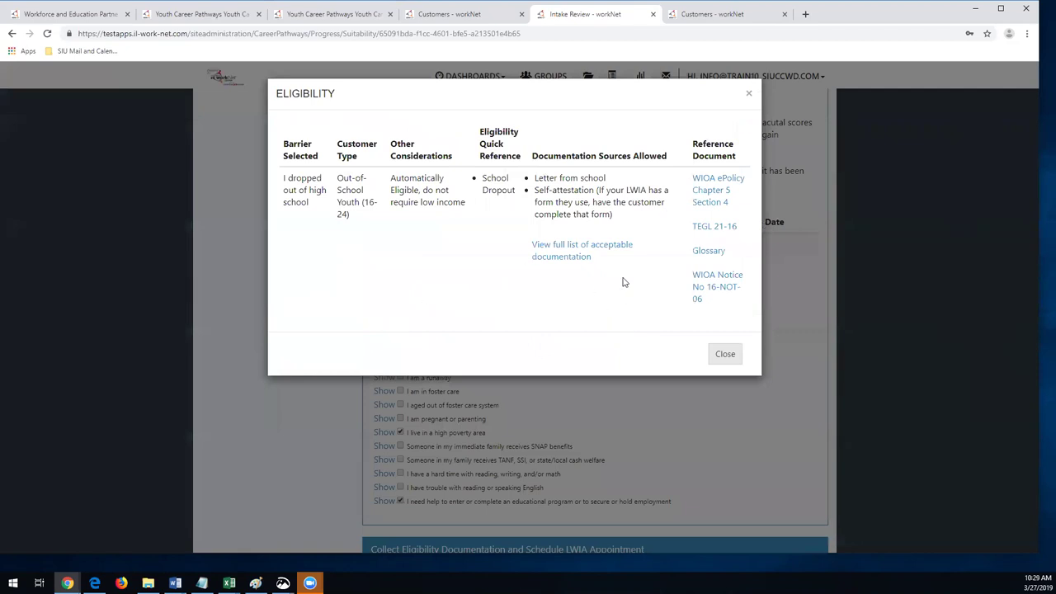
drag(532, 156, 738, 165)
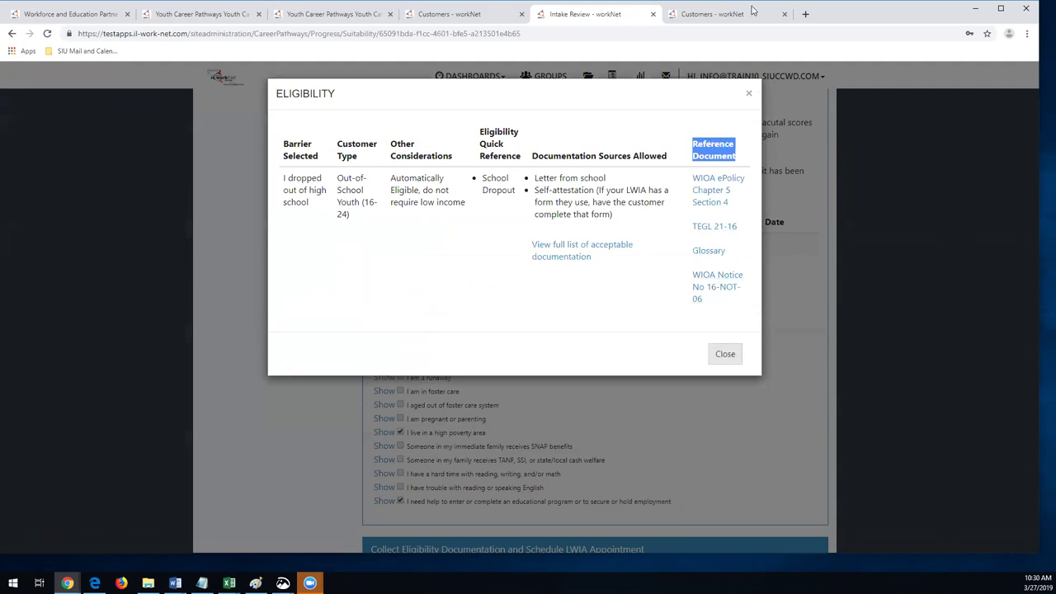
drag(393, 177, 459, 221)
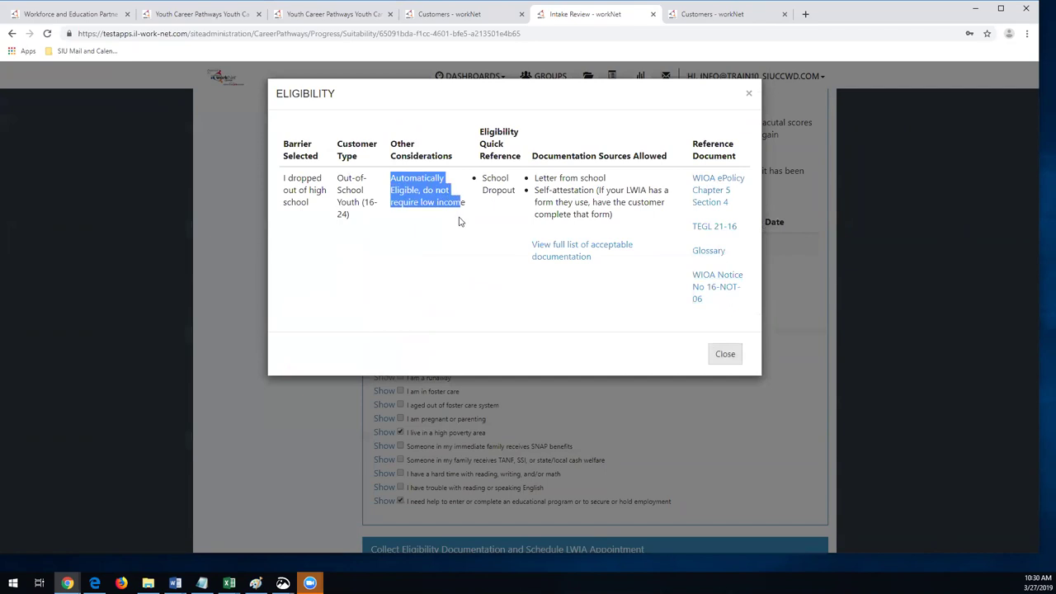
Close the eligibility details, collapse Review WIOA Eligibility and Collect Documentation, and expand Collect Eligibility Documentation and Schedule LWIA Appointment.
click(748, 93)
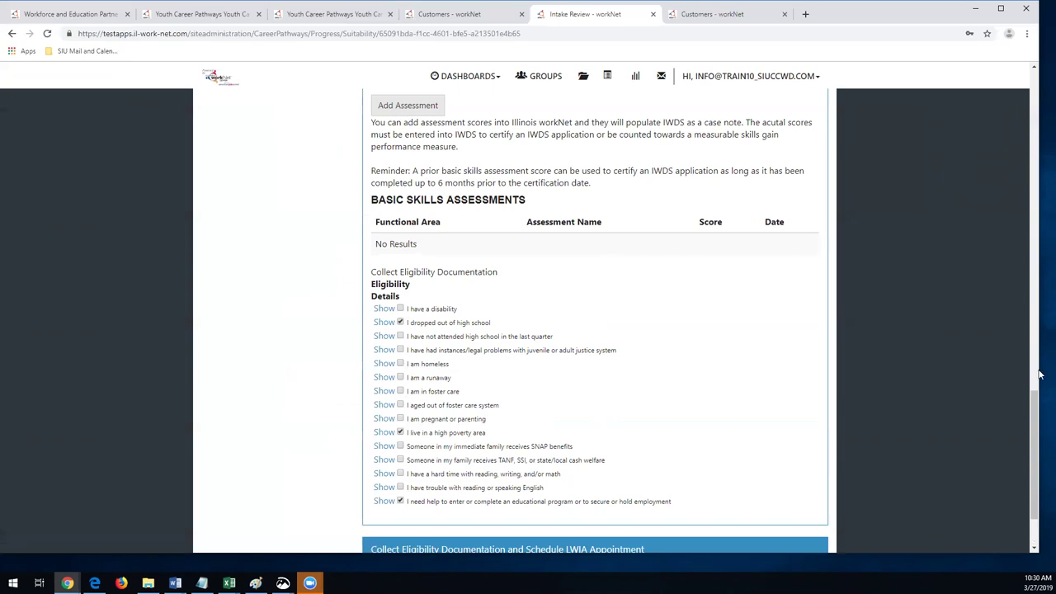
drag(1040, 376, 1039, 437)
scroll(1039, 437, up, 4)
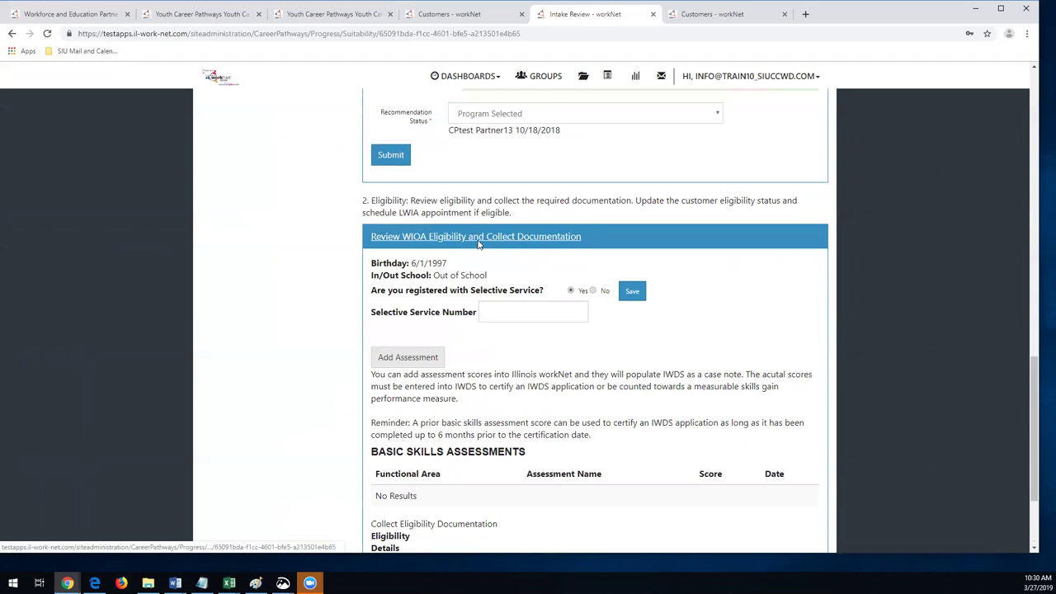
click(478, 239)
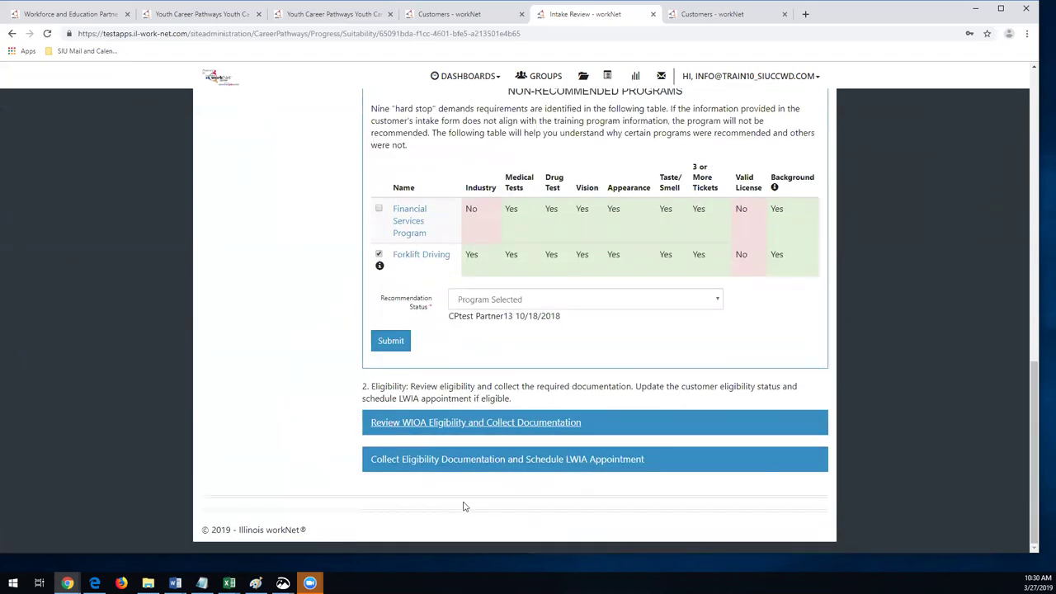
click(521, 465)
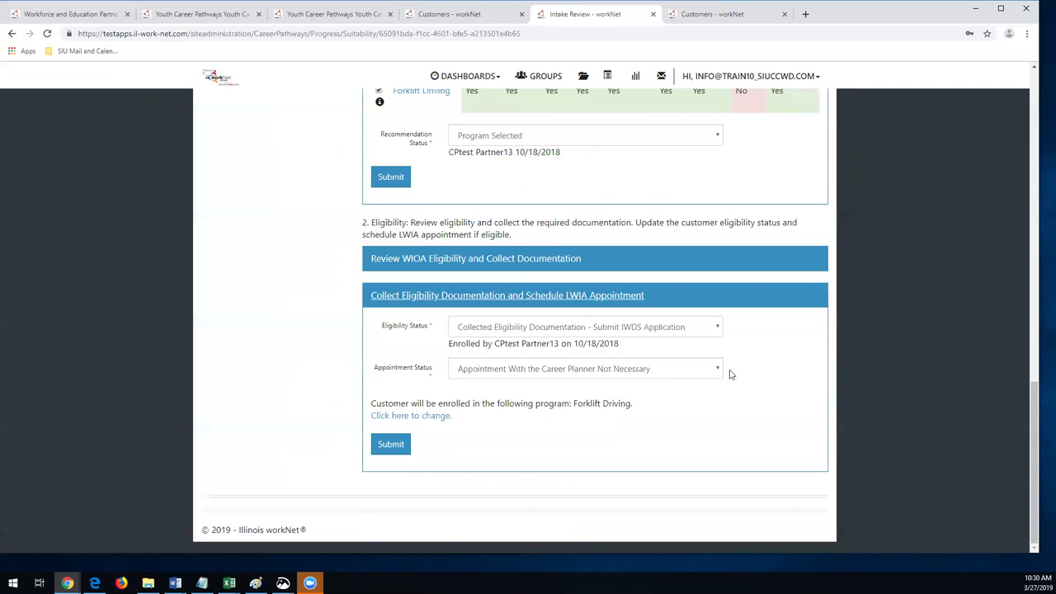
View the Eligibility Status choices, keep Collected Eligibility Documentation - Submit IWDS Application, and highlight the enrollment note beneath it.
click(716, 328)
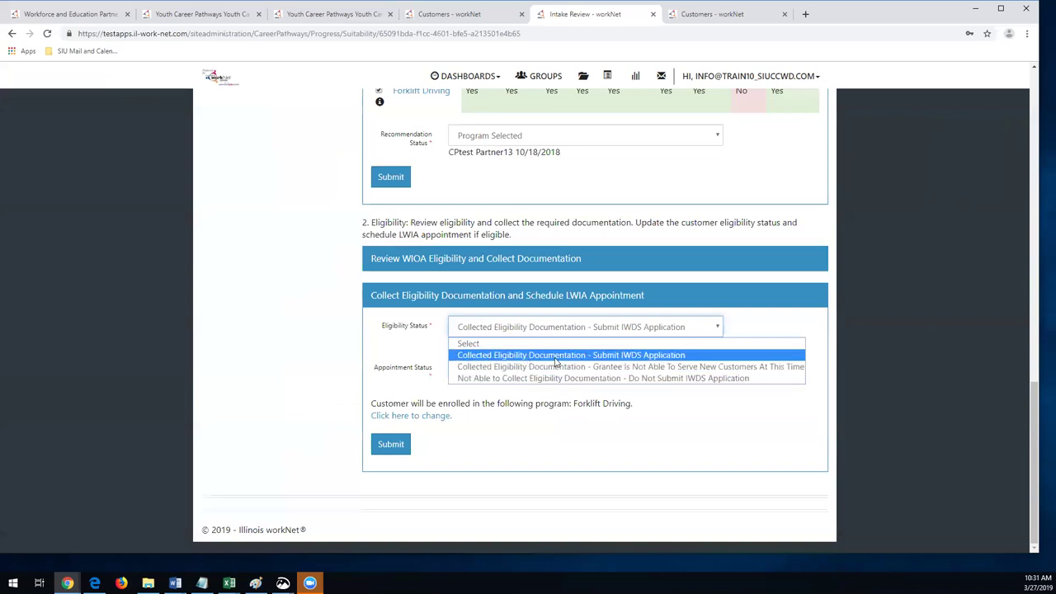
click(629, 356)
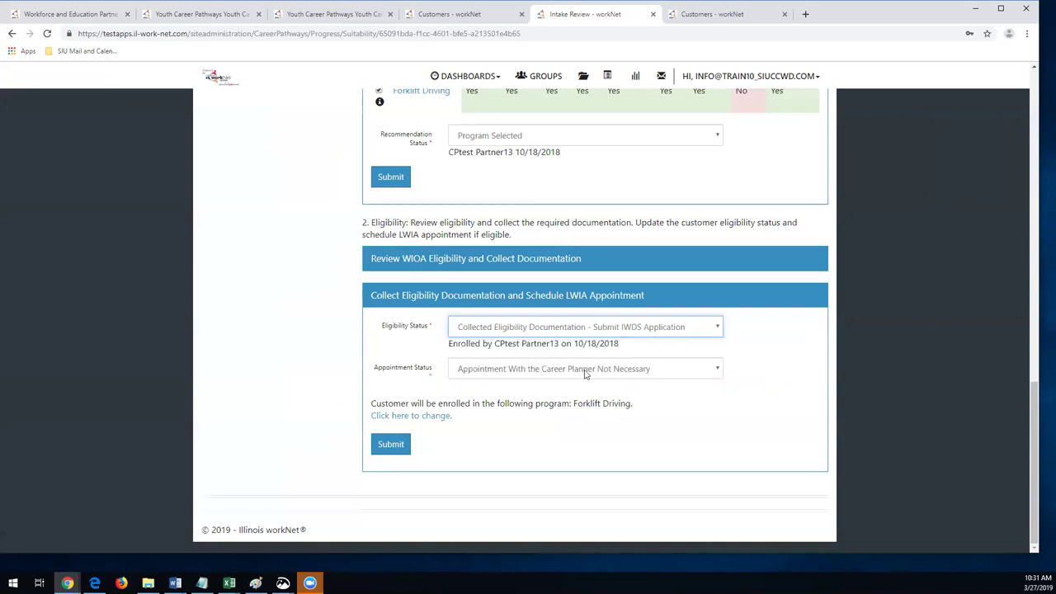
drag(452, 345, 639, 345)
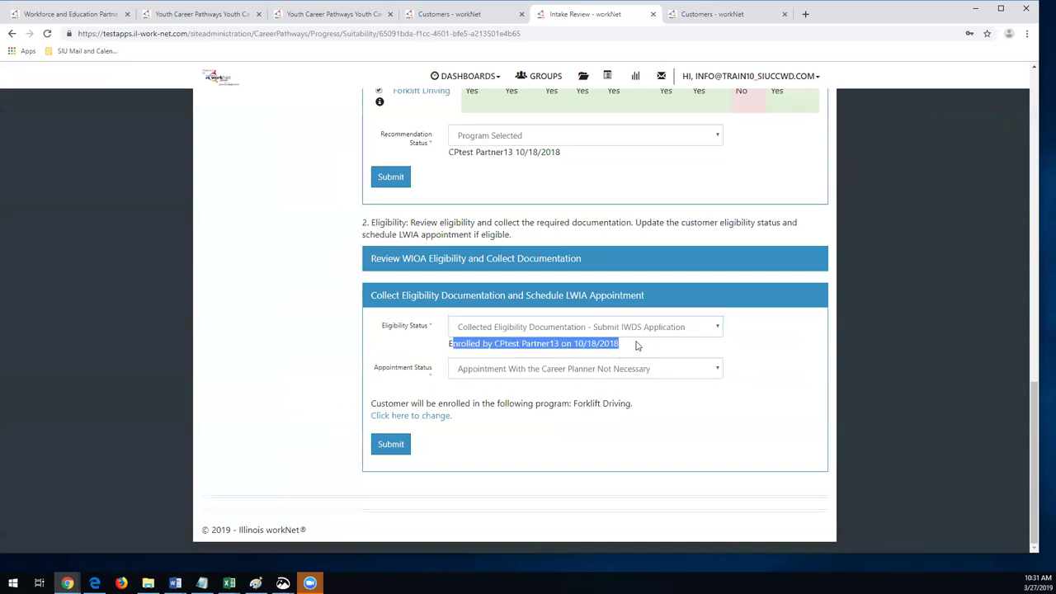
click(637, 345)
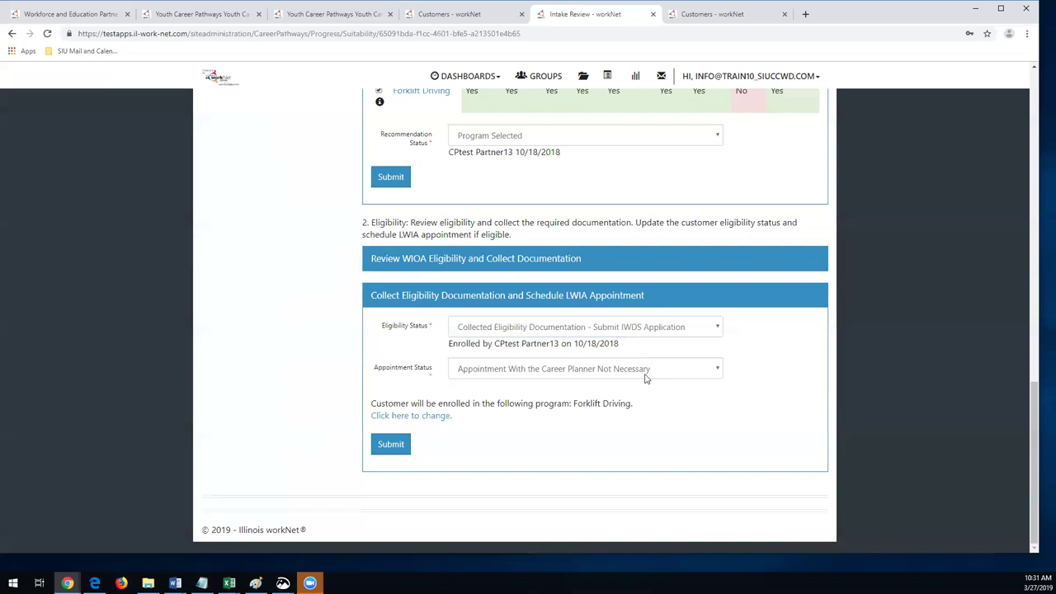
Set Appointment Status to Schedule an Appointment With an LWIA Career Planner, and view the appointment scheduler without booking.
click(646, 373)
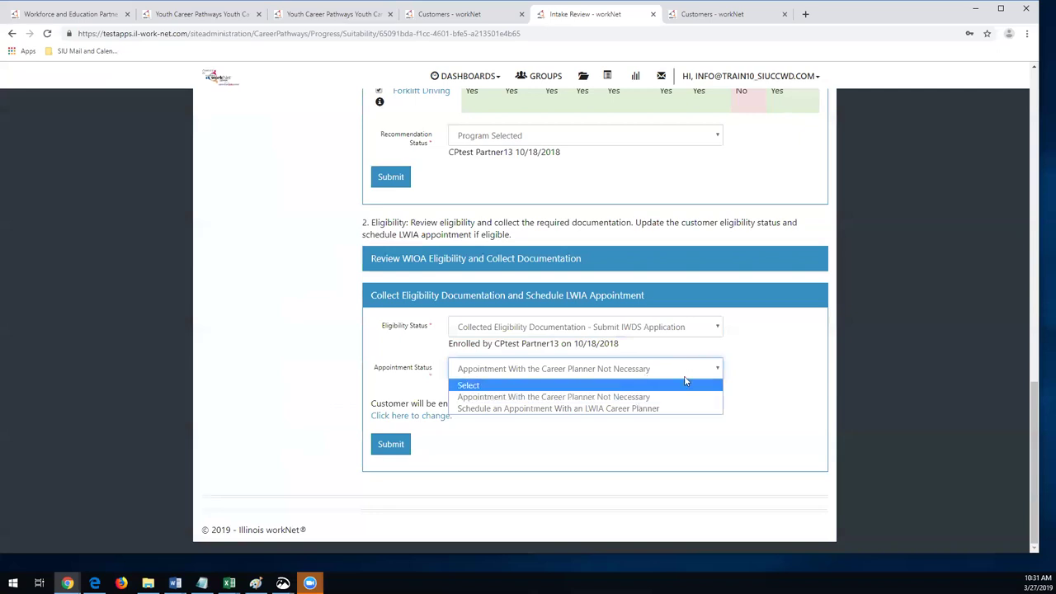
click(649, 409)
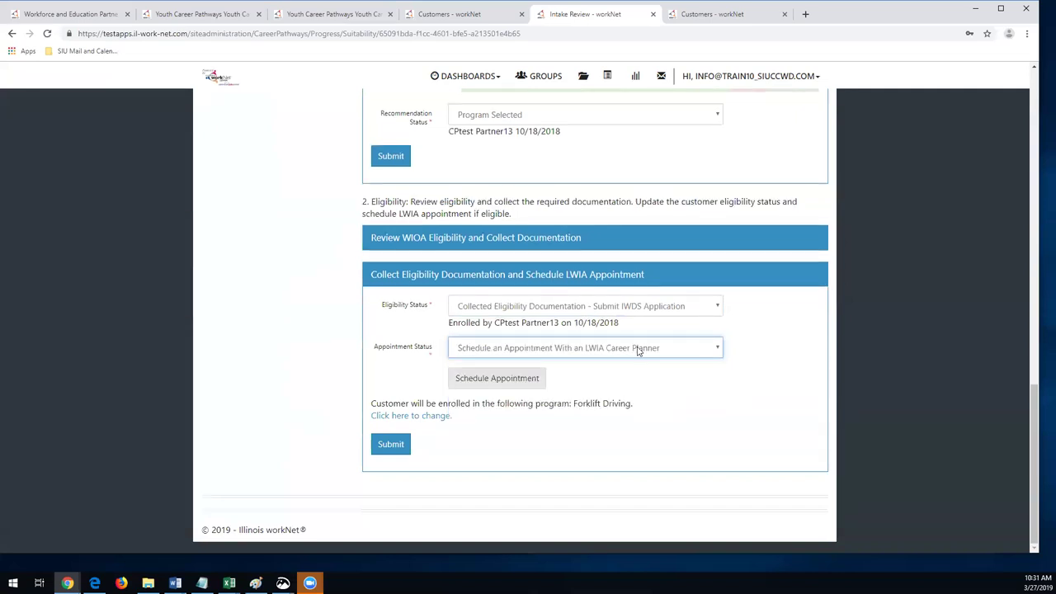
click(521, 385)
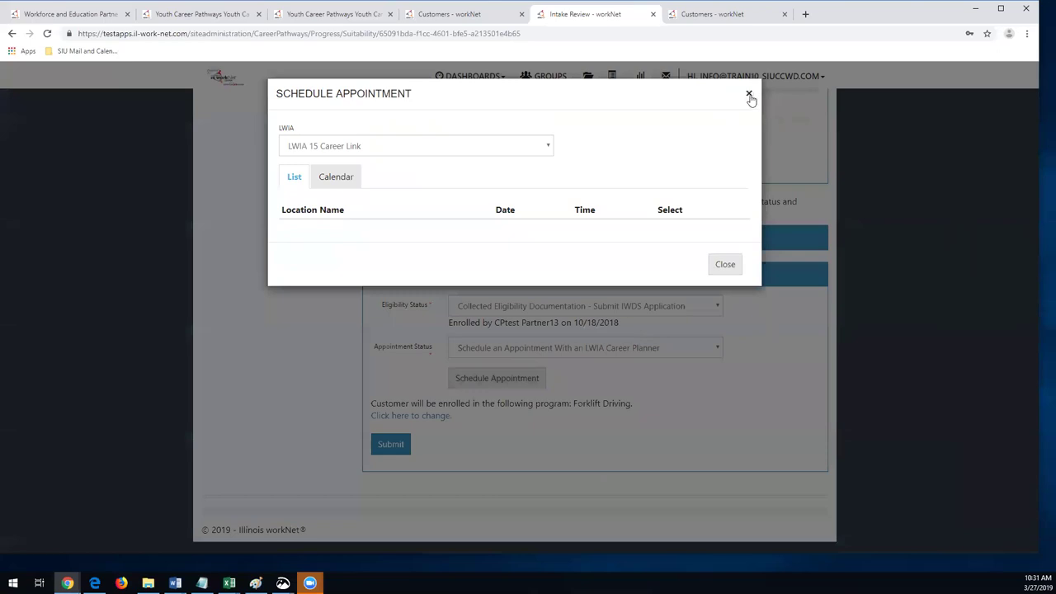
click(748, 94)
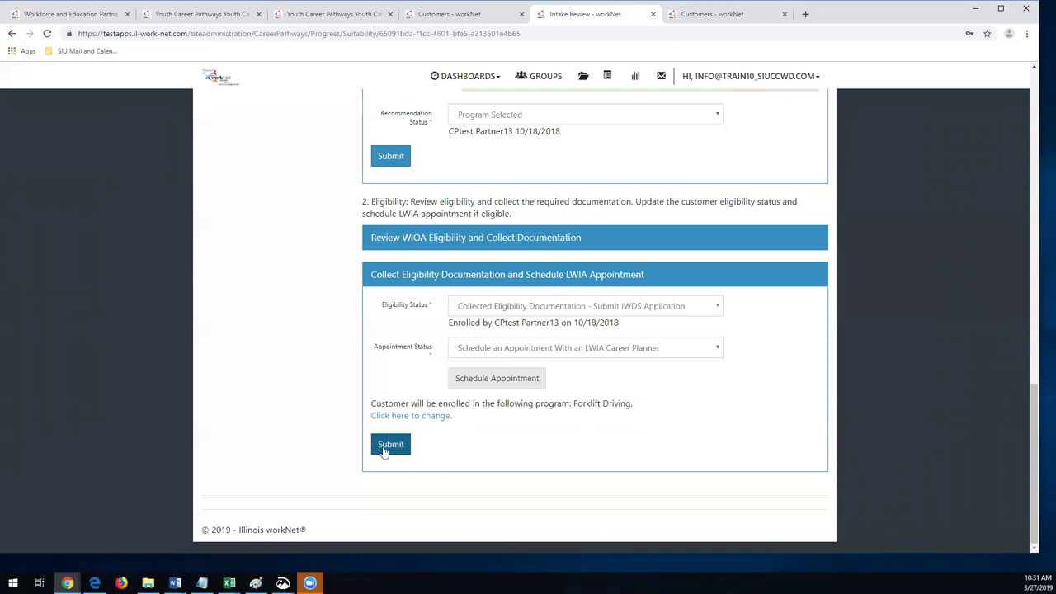
Collapse the LWIA appointment and Select a Training Program sections and return to the start of the Intake Review.
click(493, 276)
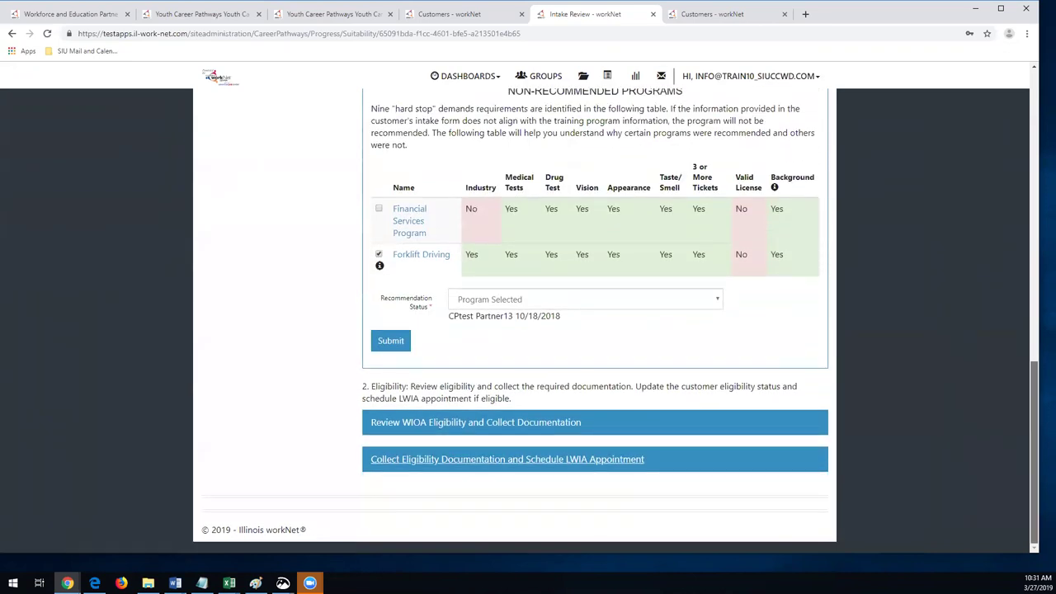
scroll(507, 458, up, 10)
scroll(443, 398, down, 1)
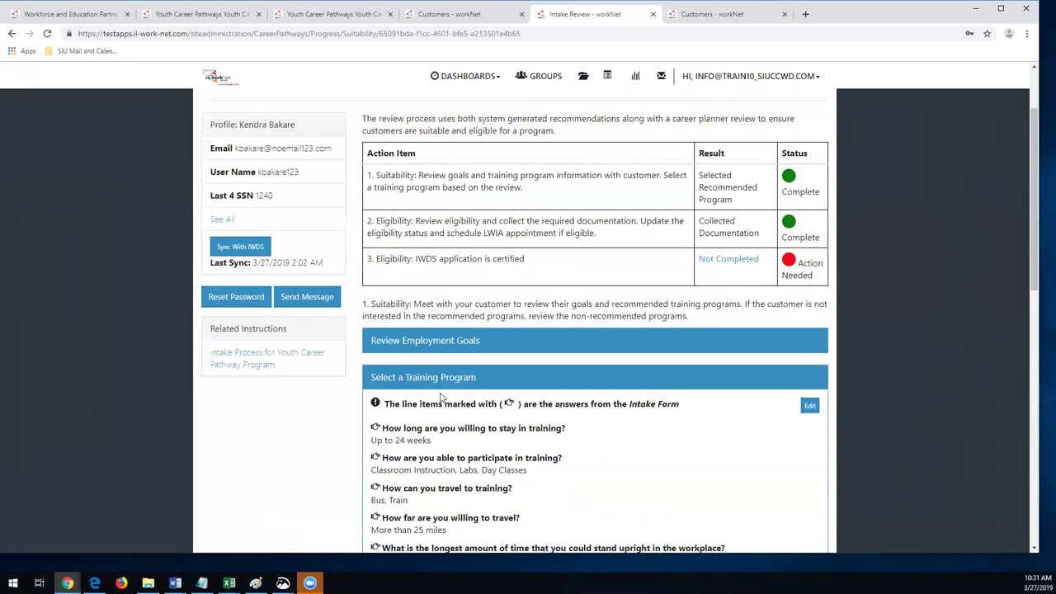
click(446, 379)
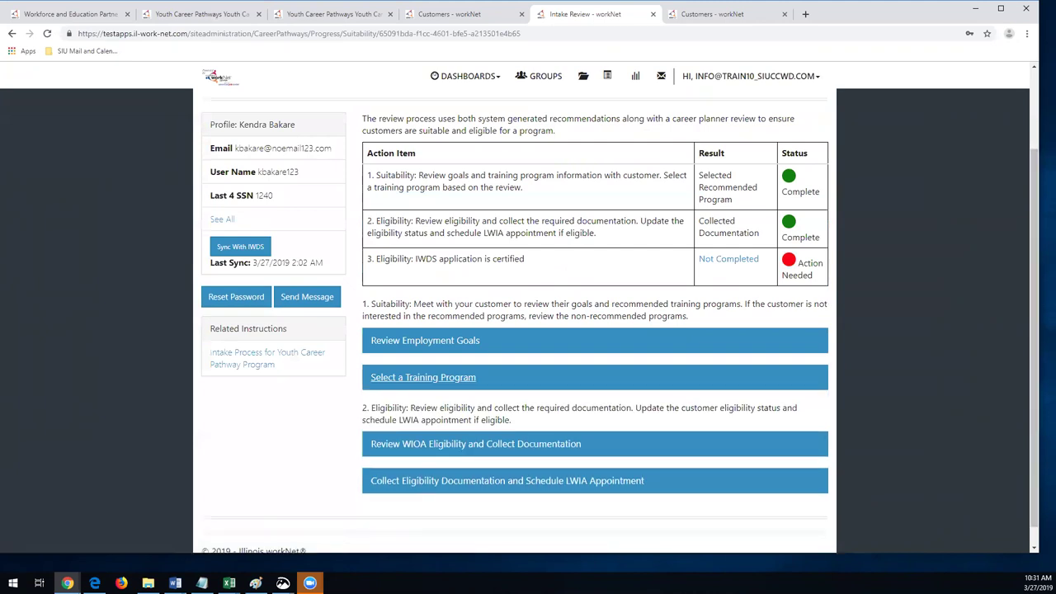
scroll(446, 379, up, 2)
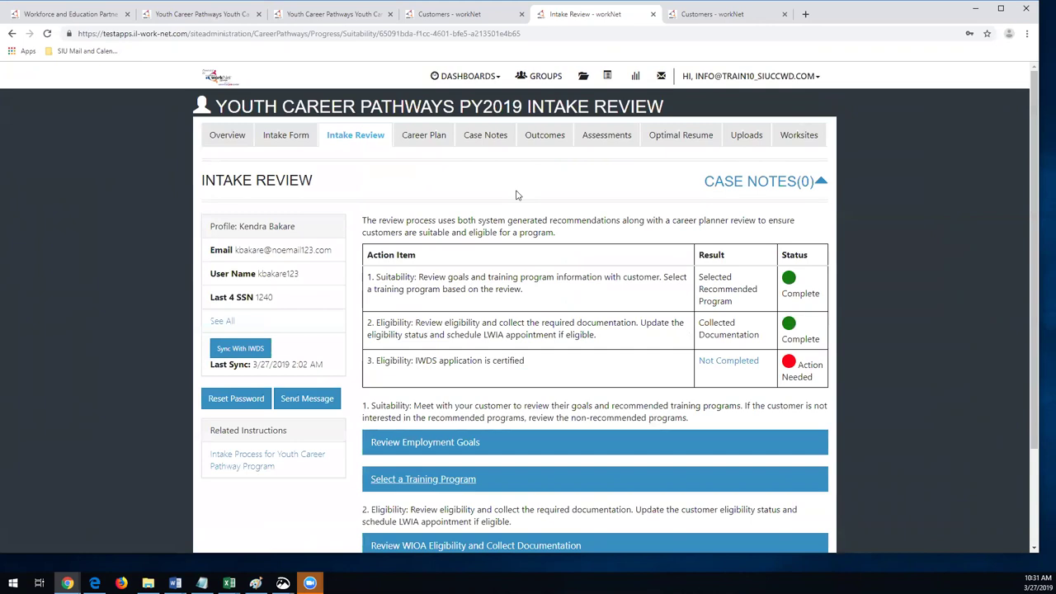
Open the customer's Career Plan and look over its overview of assessments, desired career path and accomplishments.
click(426, 141)
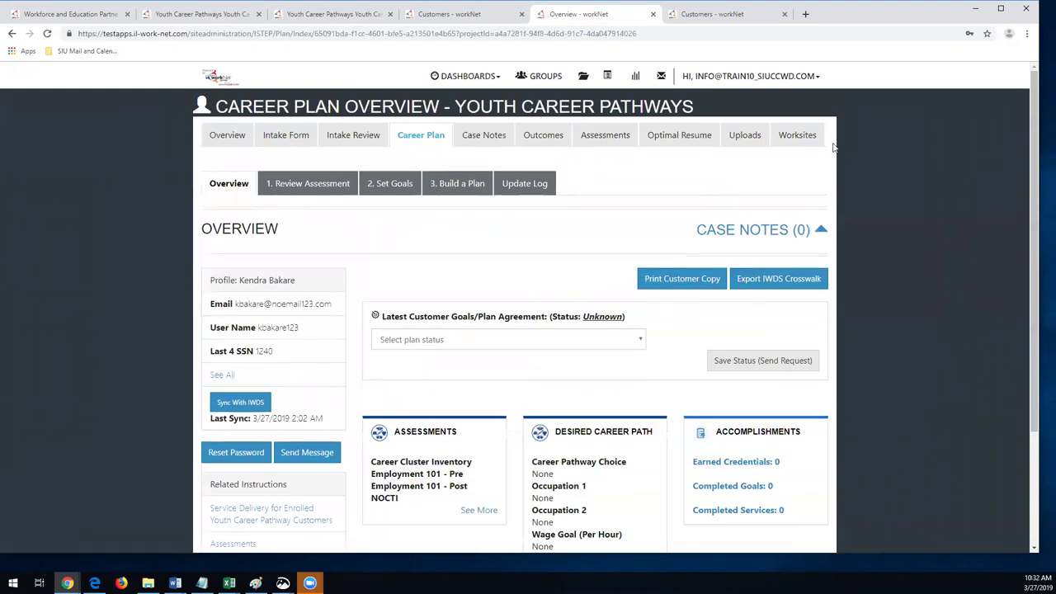
scroll(833, 147, down, 2)
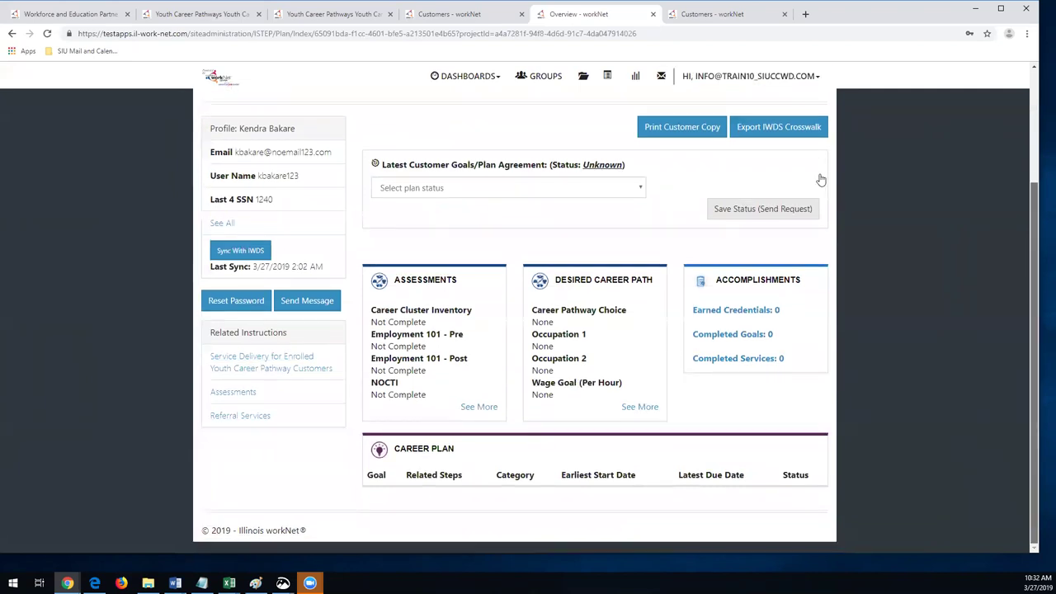
scroll(820, 180, up, 2)
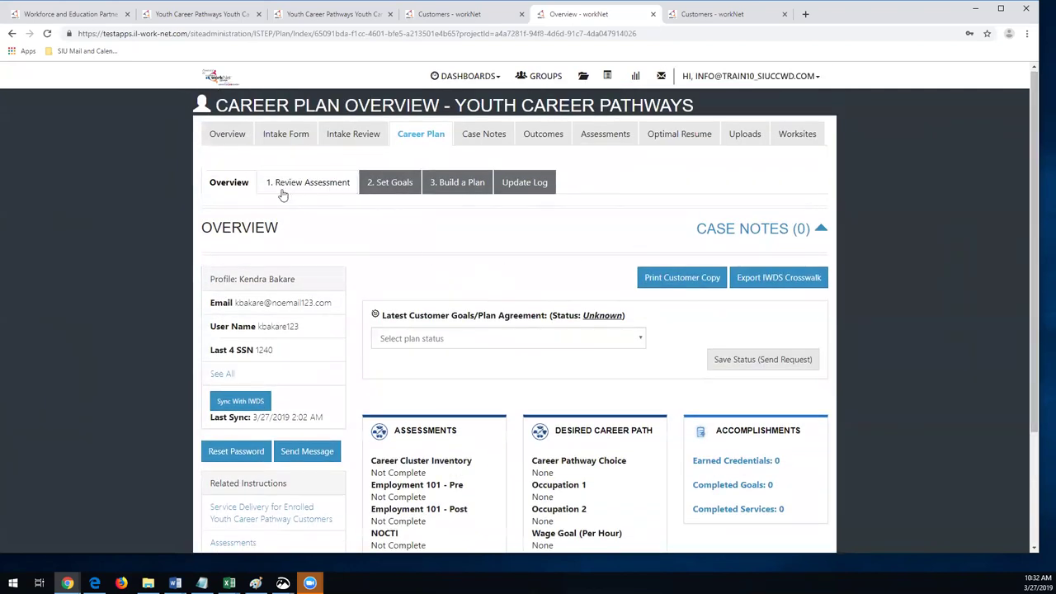
Go to the career plan's Review Assessment stage and view the Skills and Interests section, collapsing it again.
click(320, 188)
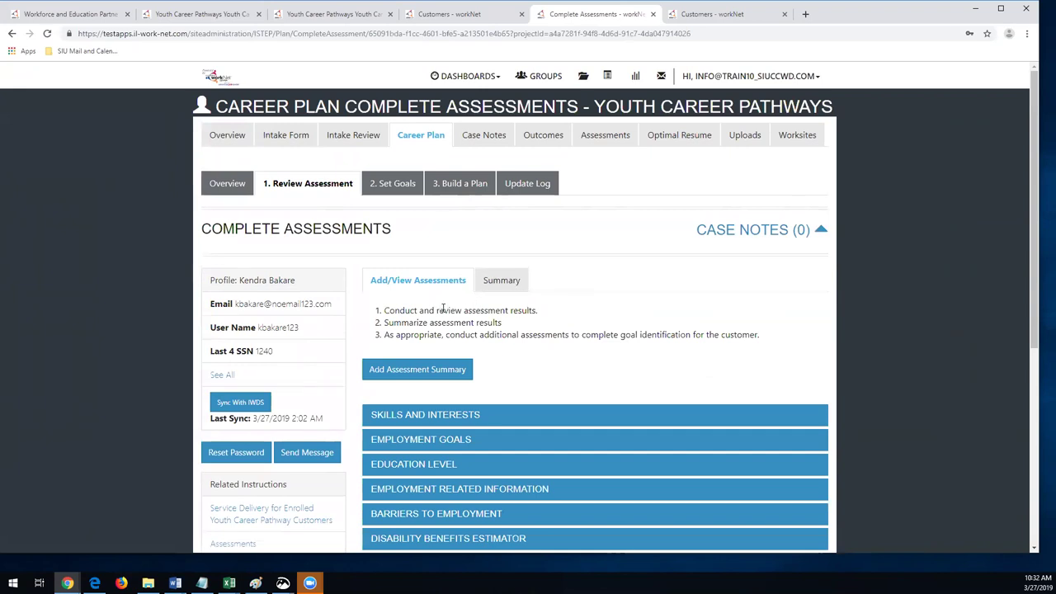
scroll(822, 186, down, 2)
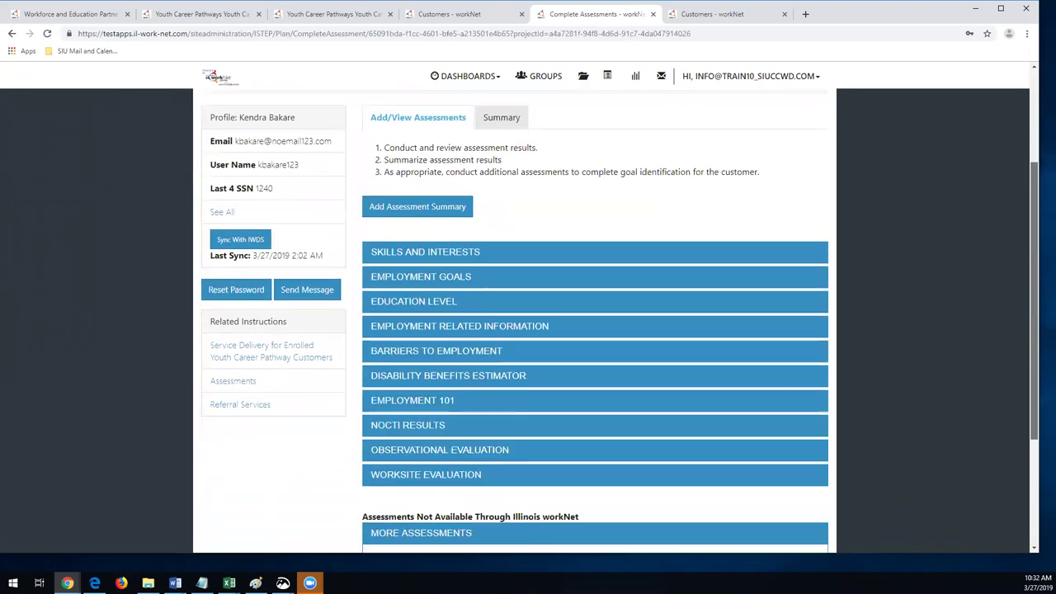
click(452, 253)
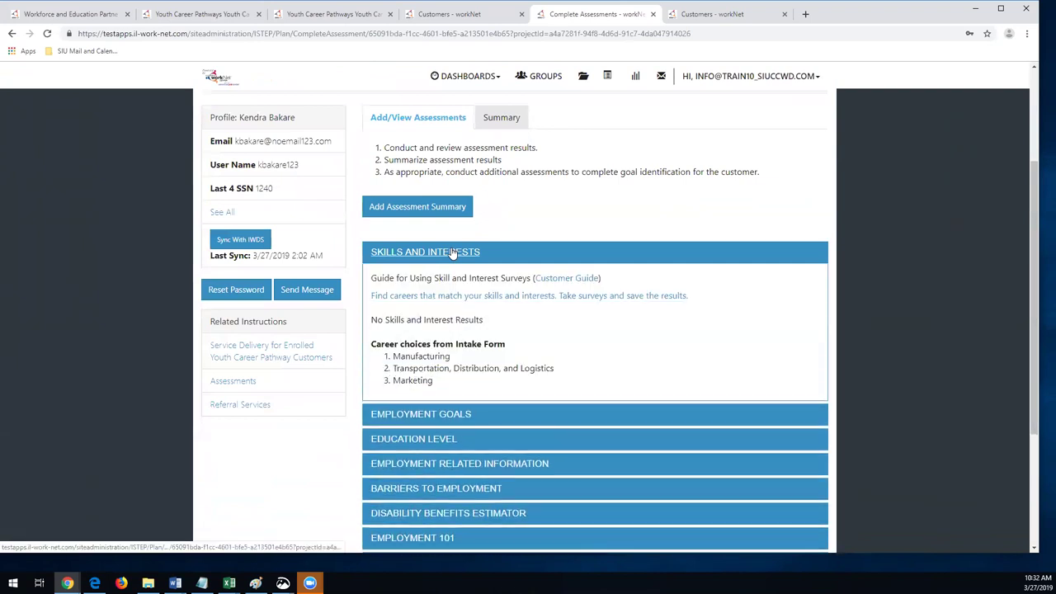
click(452, 253)
View the Employment Goals, Education Level and Employment Related Information sections one at a time, collapsing each again.
click(442, 279)
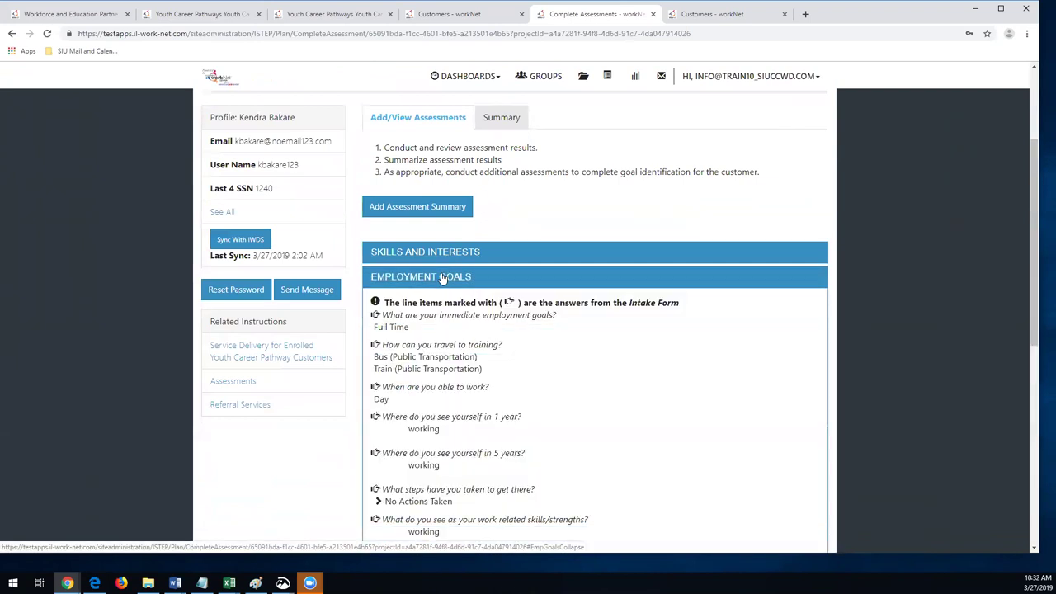
click(437, 279)
click(424, 301)
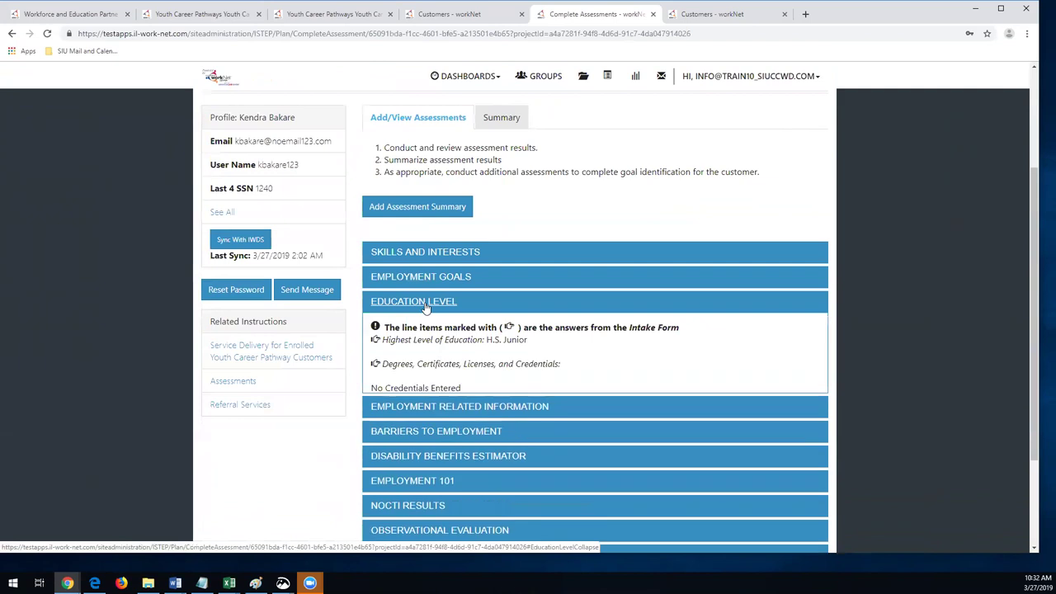
click(421, 305)
click(421, 325)
click(417, 327)
View the Barriers to Employment and Disability Benefits Estimator sections in turn, collapsing each again.
click(411, 351)
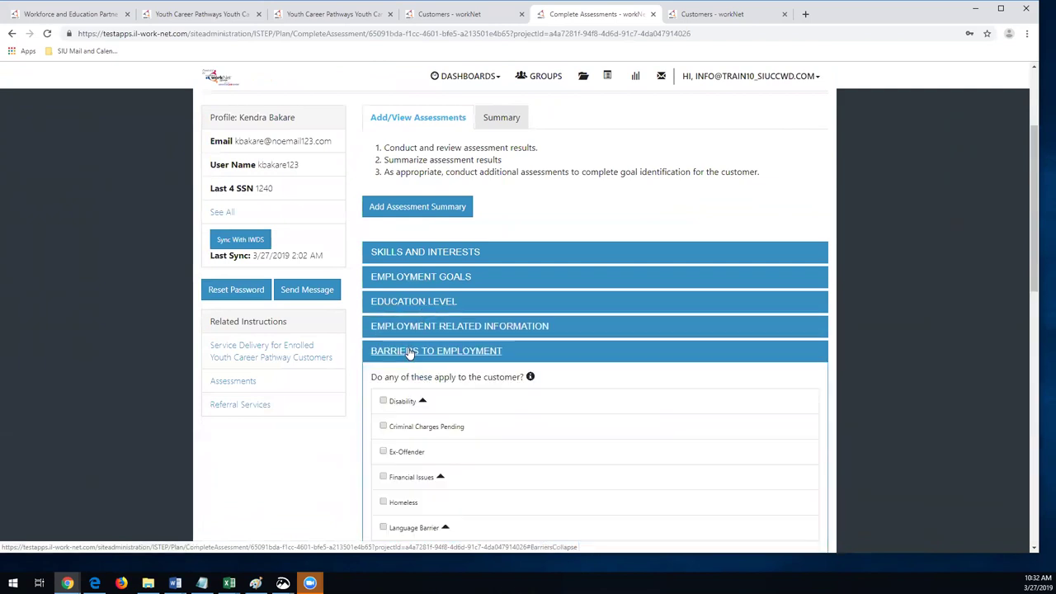
click(405, 352)
click(400, 378)
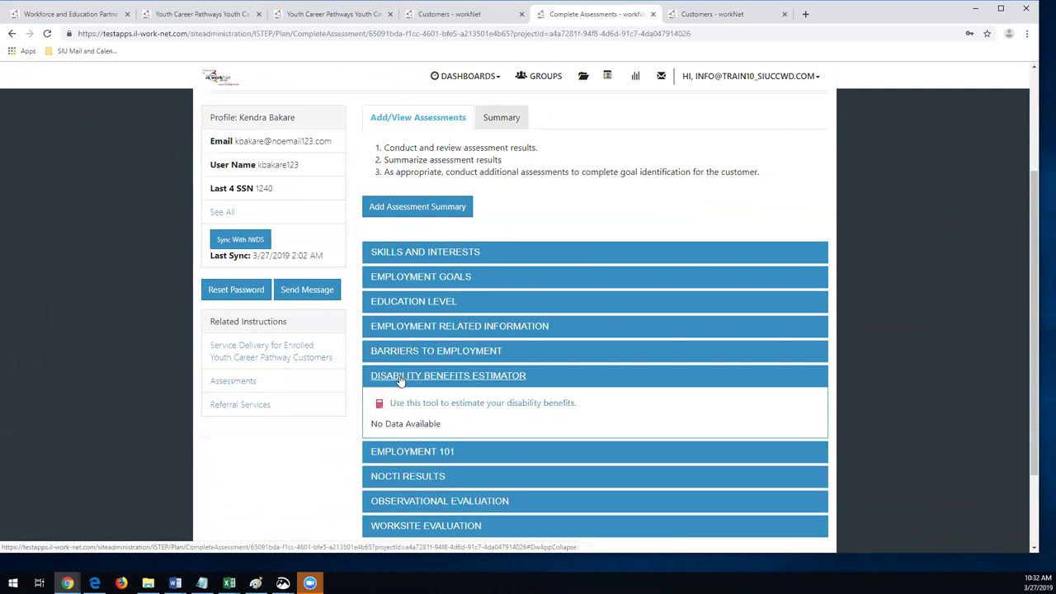
click(403, 379)
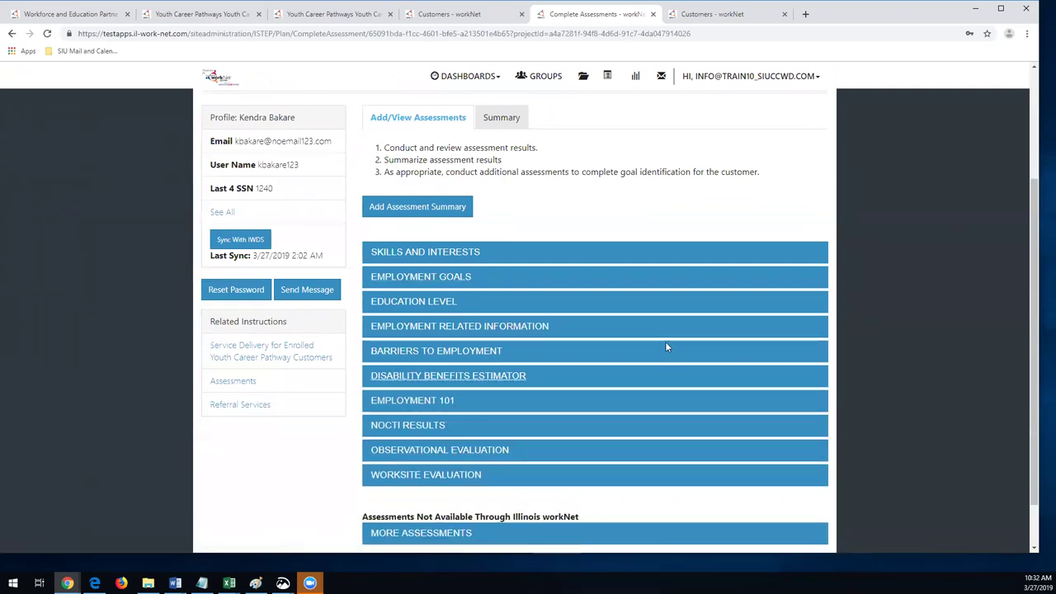
Expand More Assessments under Assessments Not Available Through Illinois workNet and open the form for adding assessment results.
scroll(772, 313, down, 1)
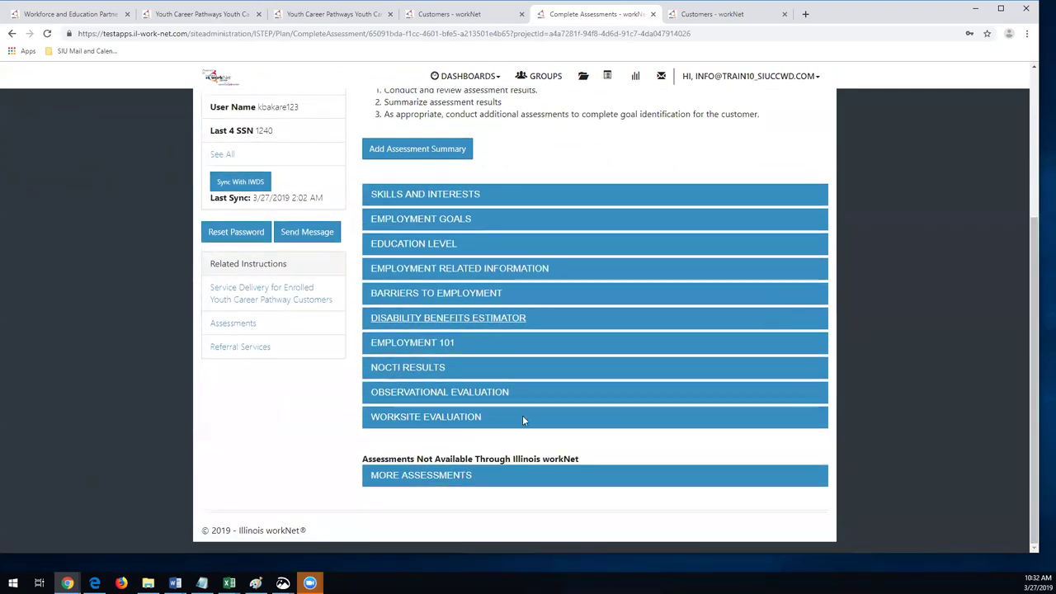
click(433, 486)
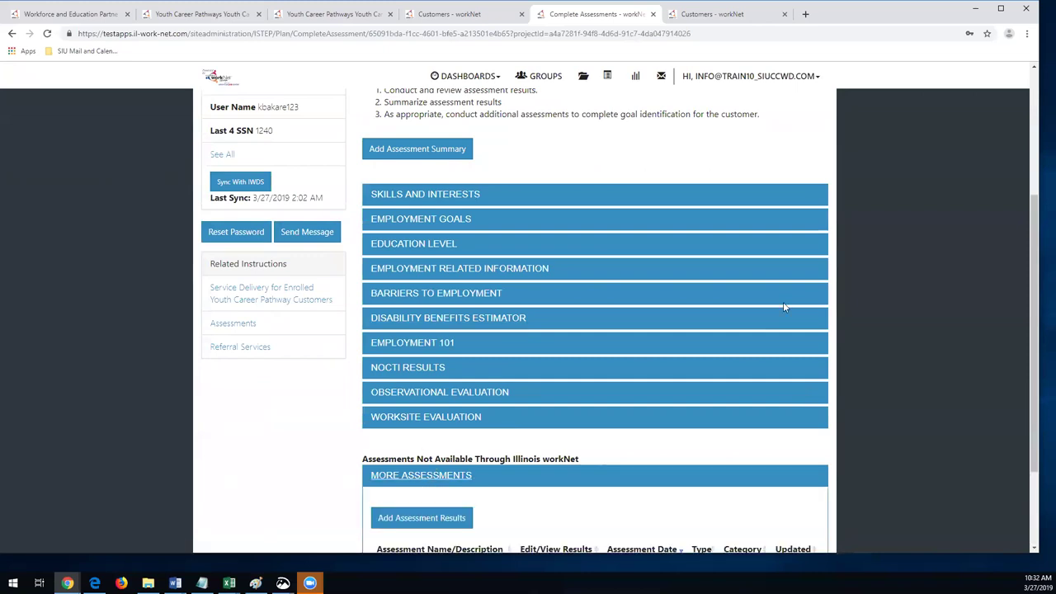
scroll(783, 304, down, 1)
scroll(785, 307, down, 2)
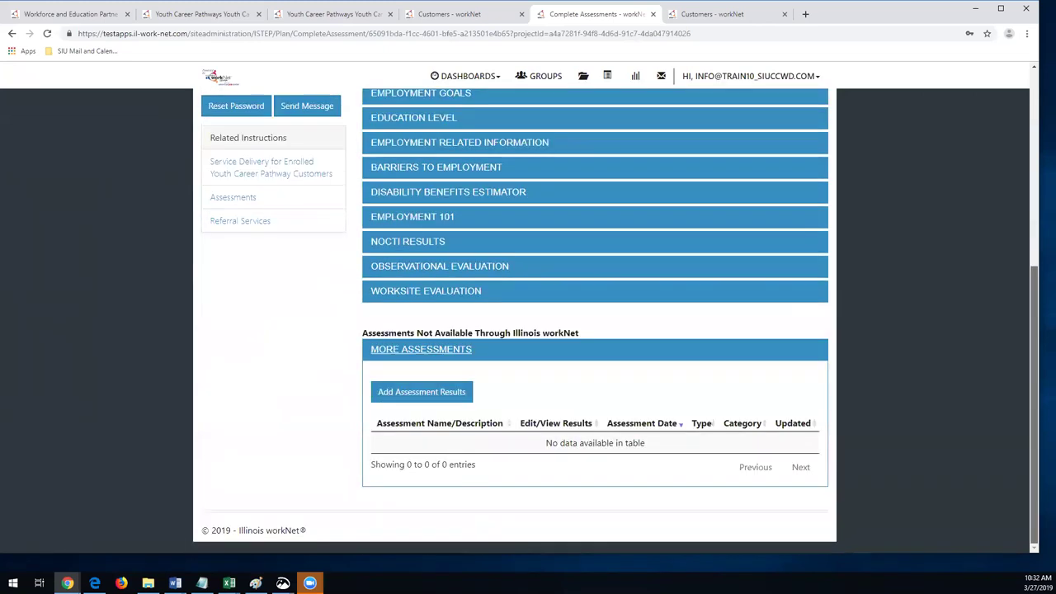
click(443, 394)
Set the new assessment's type to Other Assessment and its category to Aptitudes.
click(579, 133)
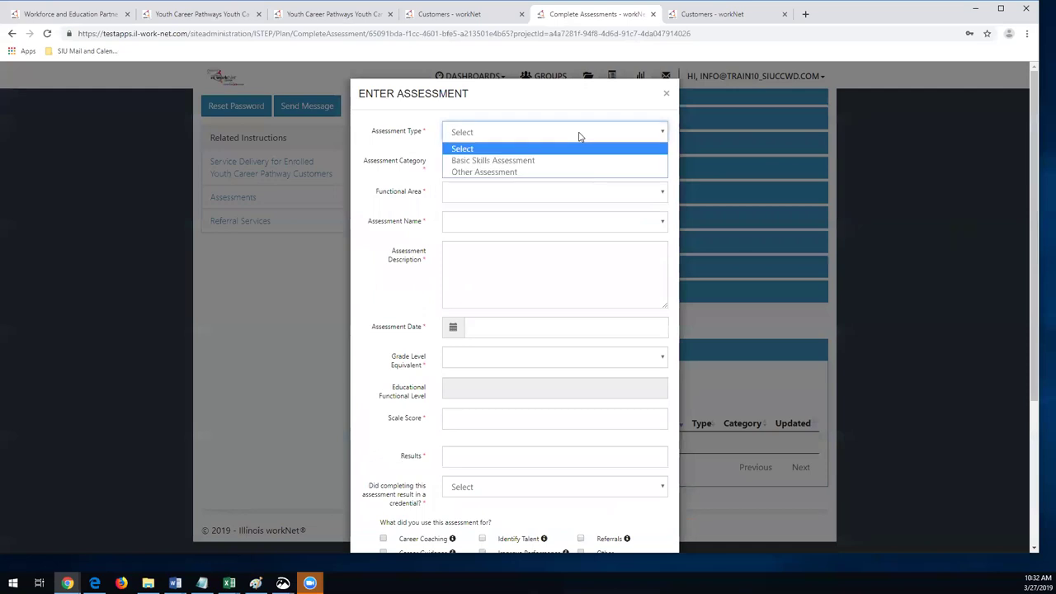
click(568, 178)
click(567, 165)
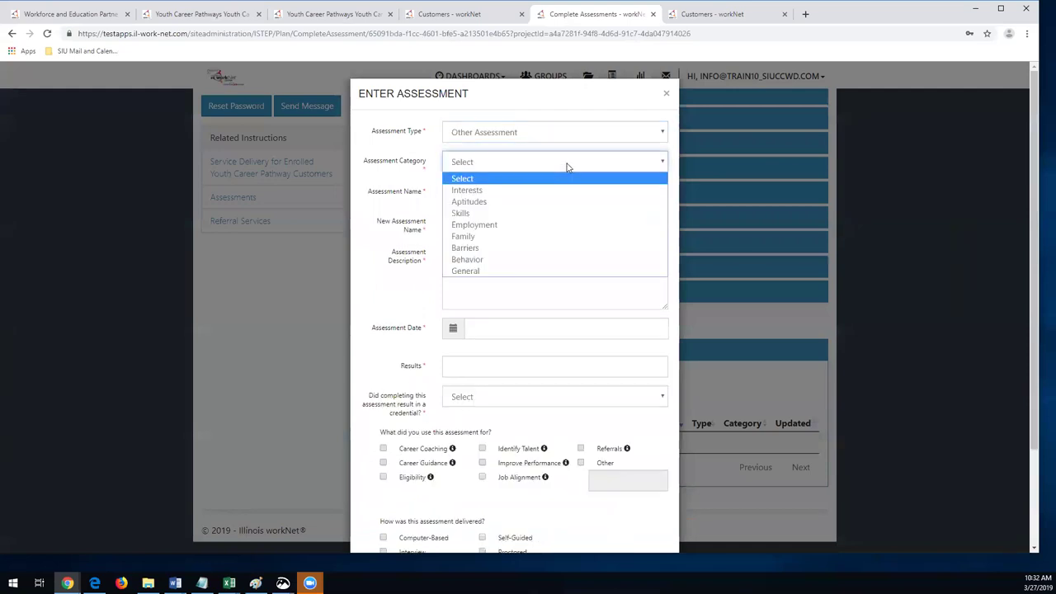
click(562, 202)
View the Assessment Name choices for the Aptitudes category and close the assessment form without saving.
click(554, 197)
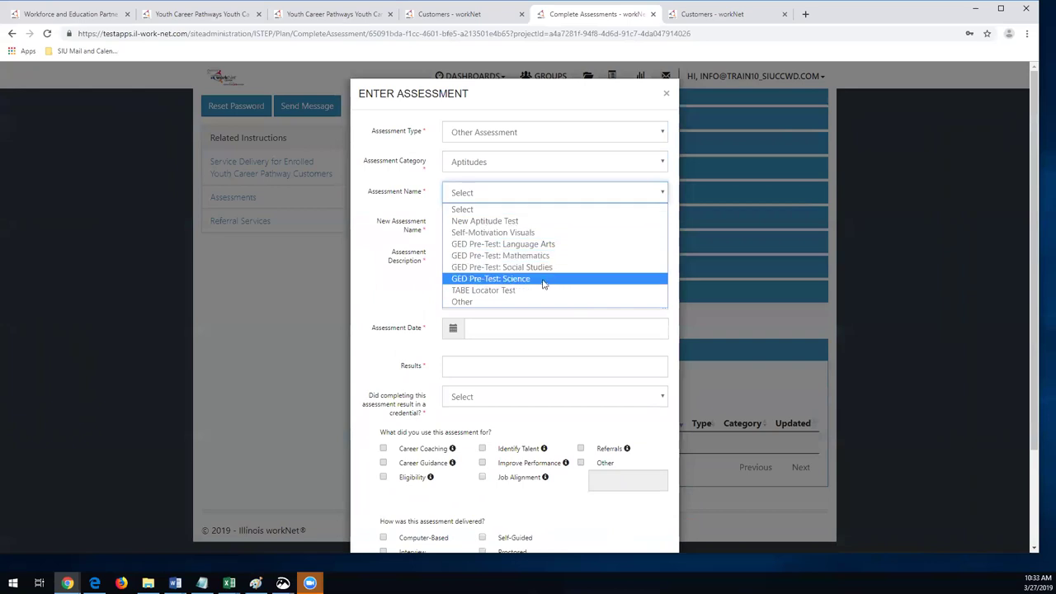
click(536, 194)
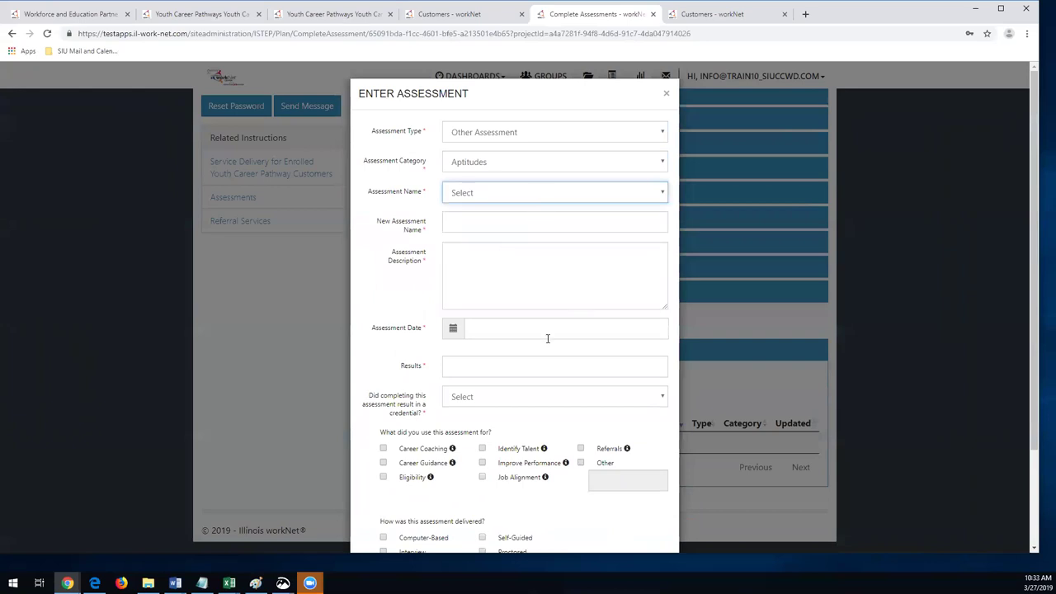
click(666, 94)
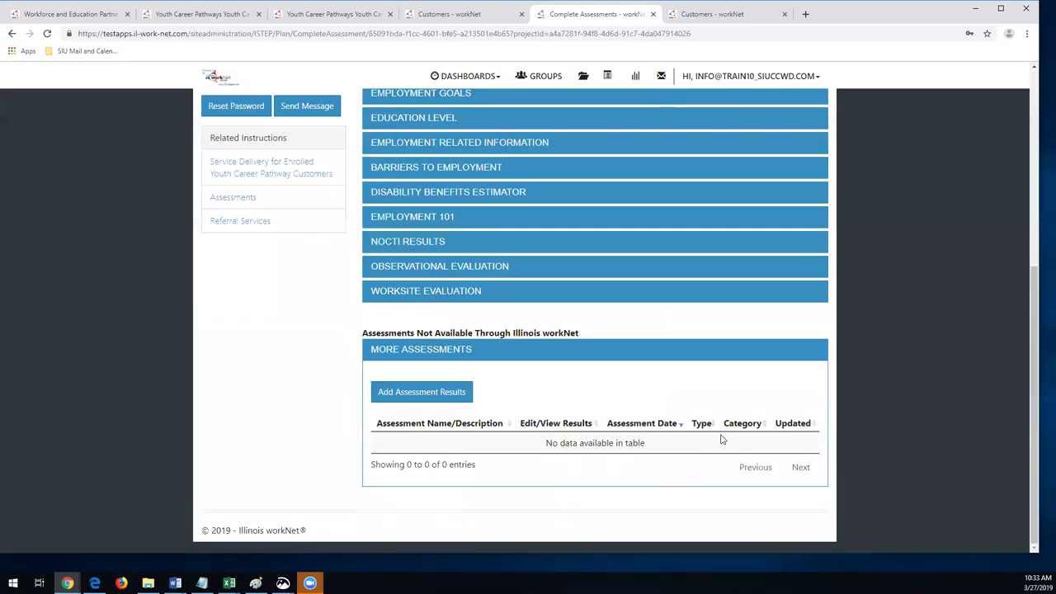
View the list of assessment summaries and return to Add/View Assessments.
scroll(841, 437, up, 4)
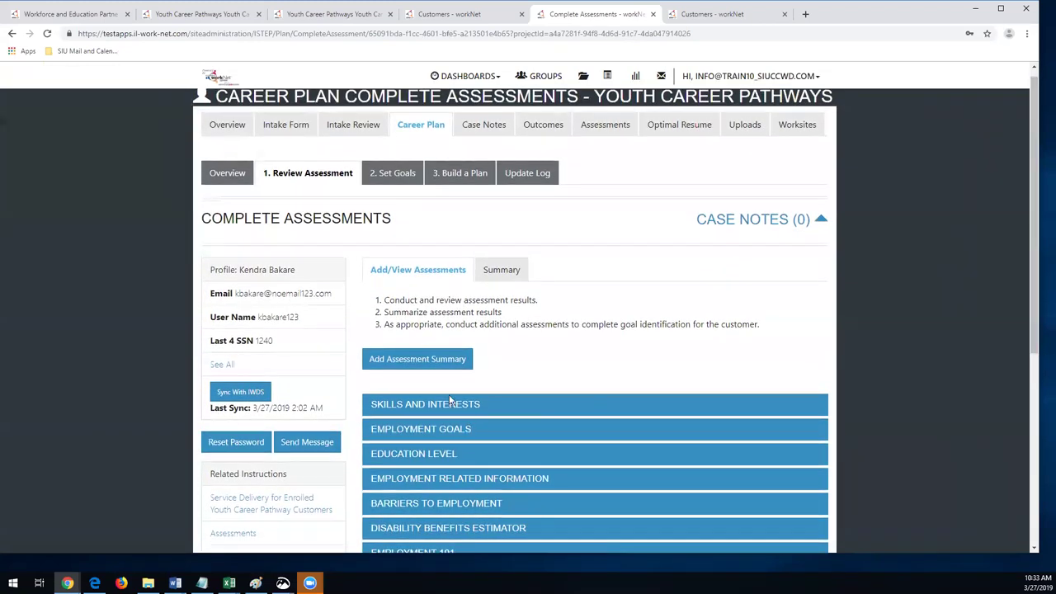
click(504, 270)
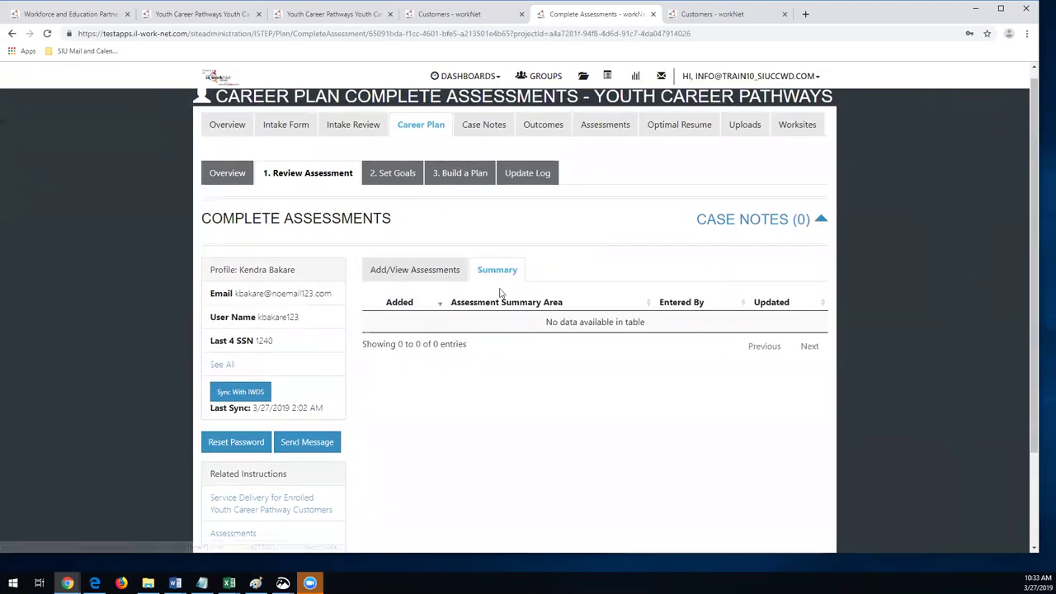
click(417, 272)
Start a new assessment summary and set its summary area to Employment.
click(424, 359)
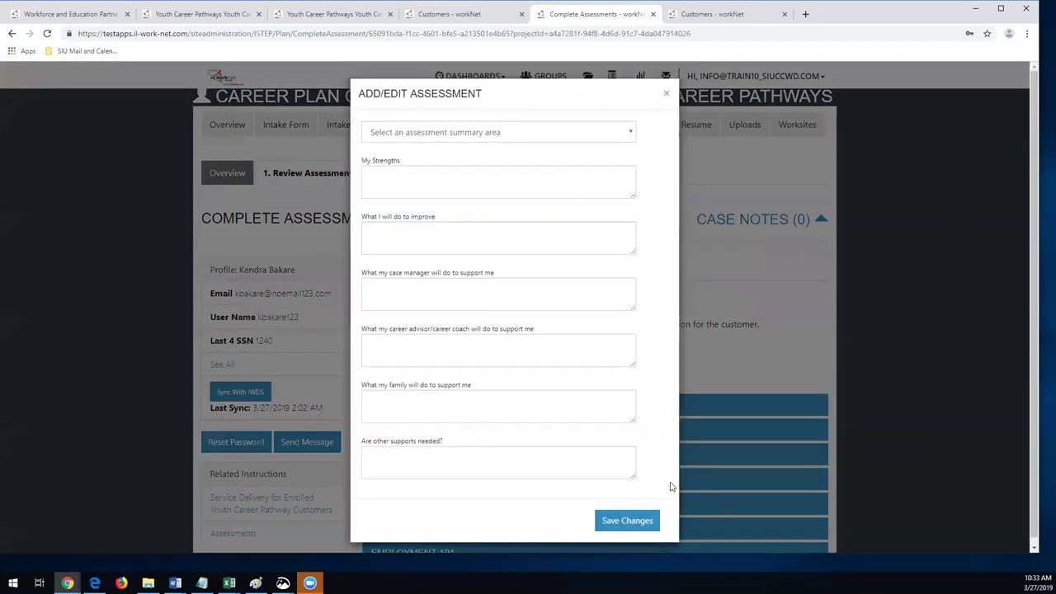
click(546, 137)
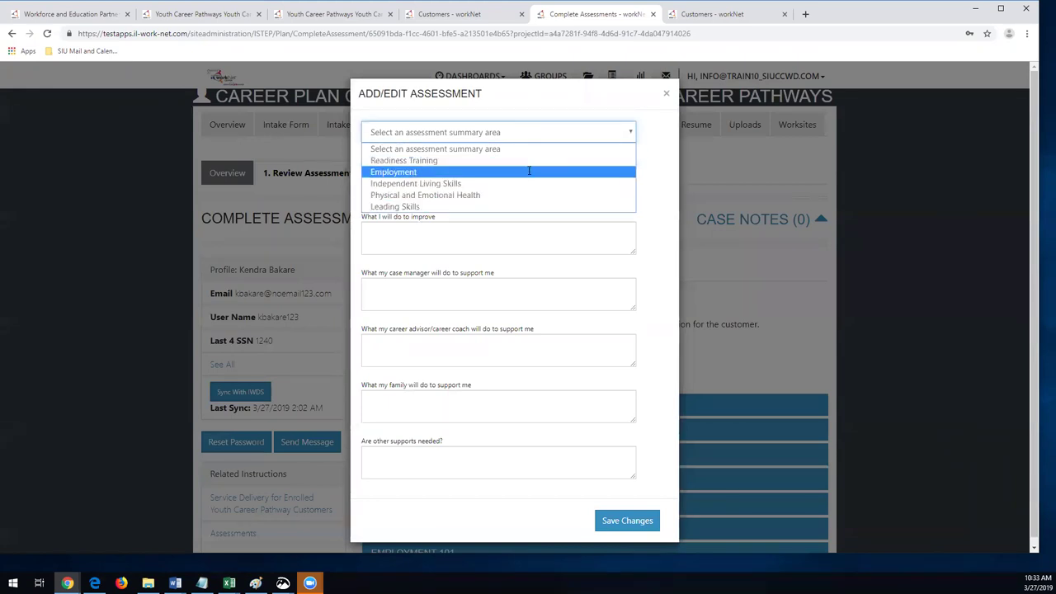
click(529, 171)
Go through the Employment summary's text fields, from My Strengths through the support fields to other supports needed.
click(511, 180)
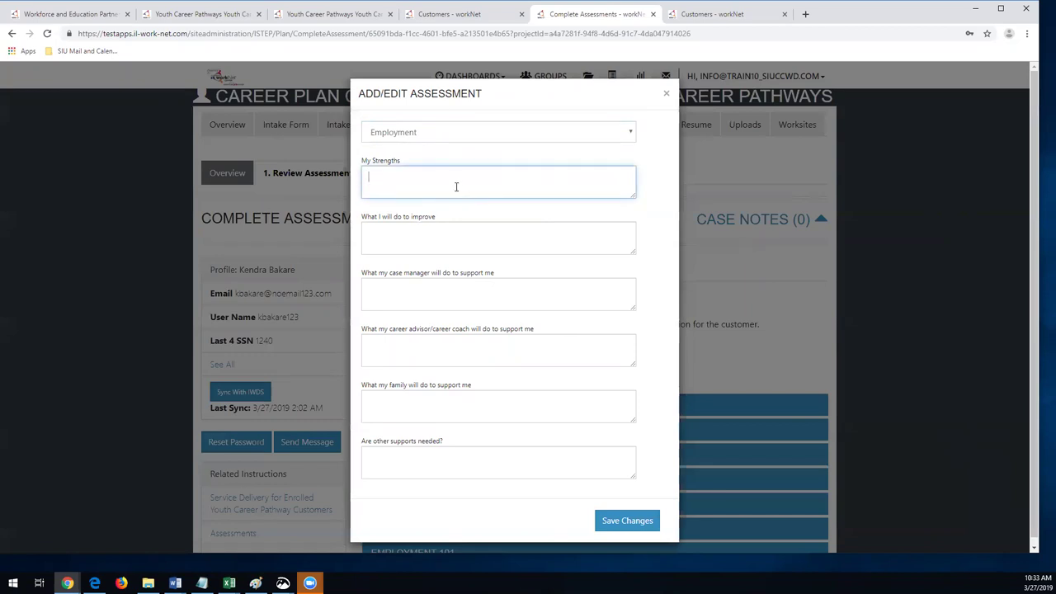
click(463, 239)
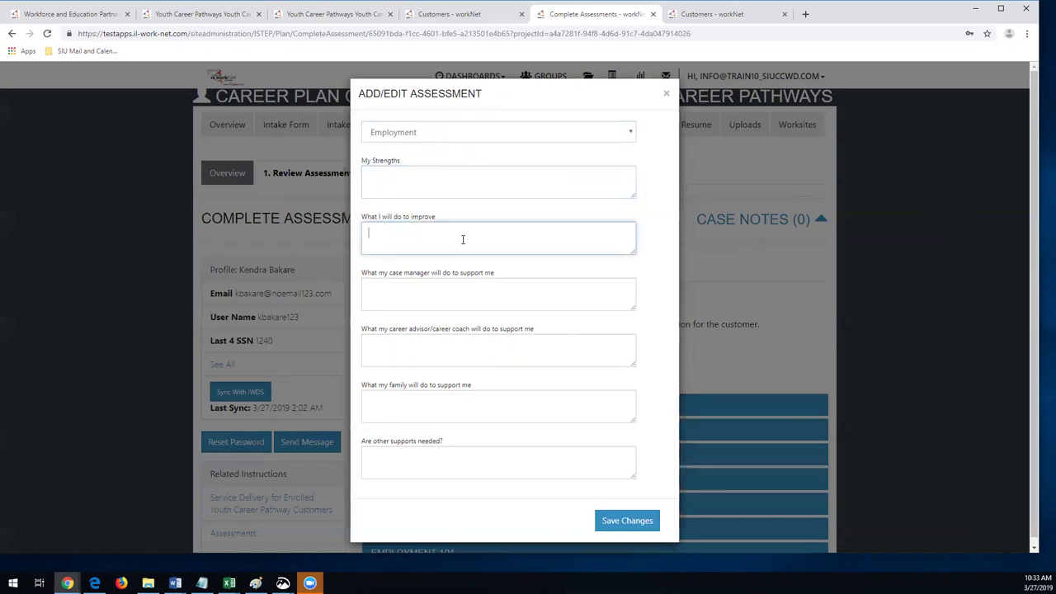
click(457, 284)
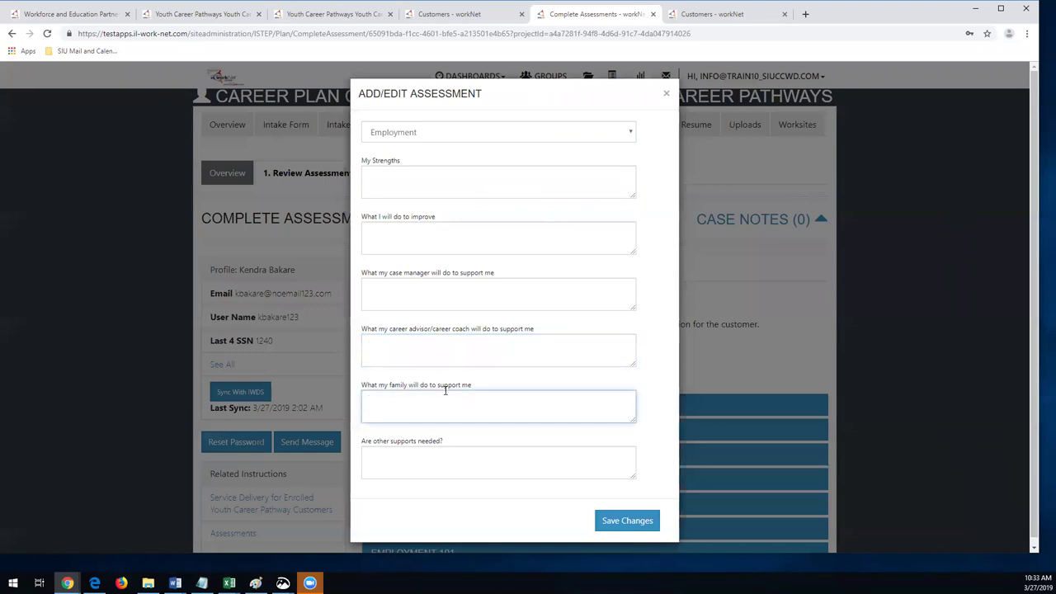
click(435, 462)
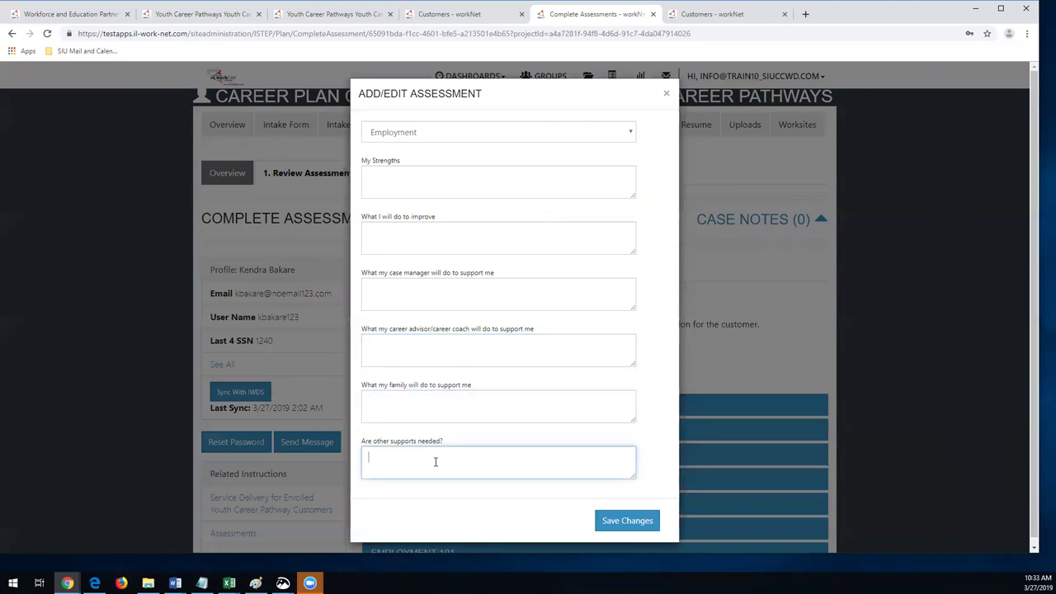
click(450, 184)
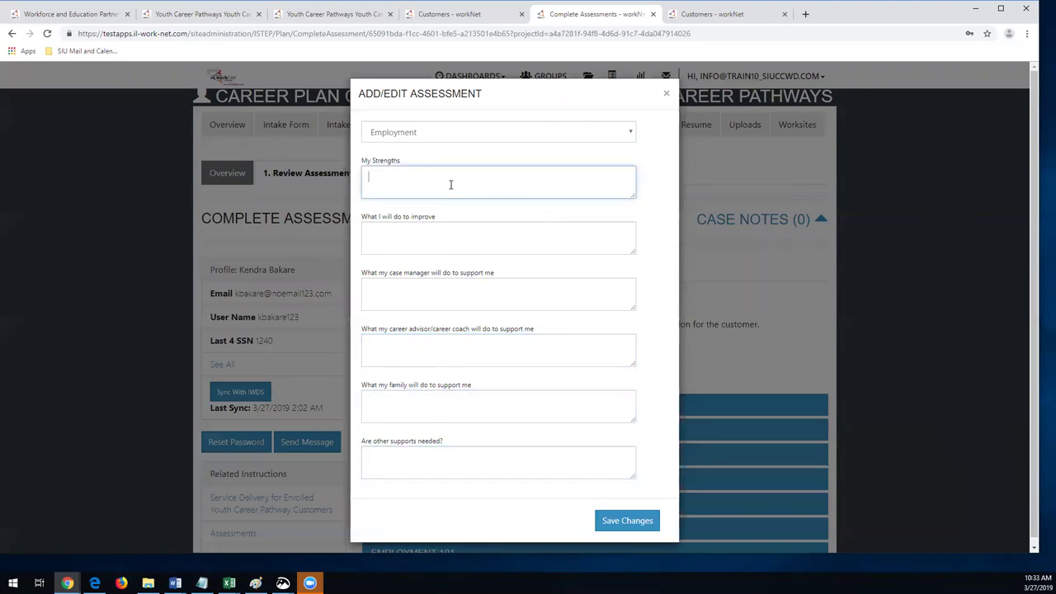
click(437, 231)
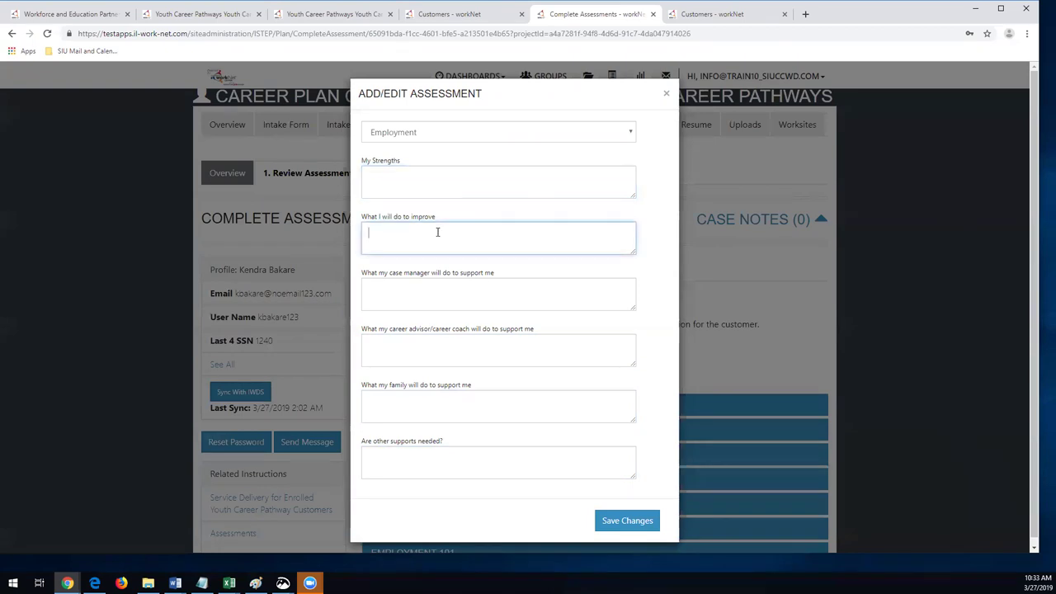
click(424, 362)
click(417, 406)
click(410, 462)
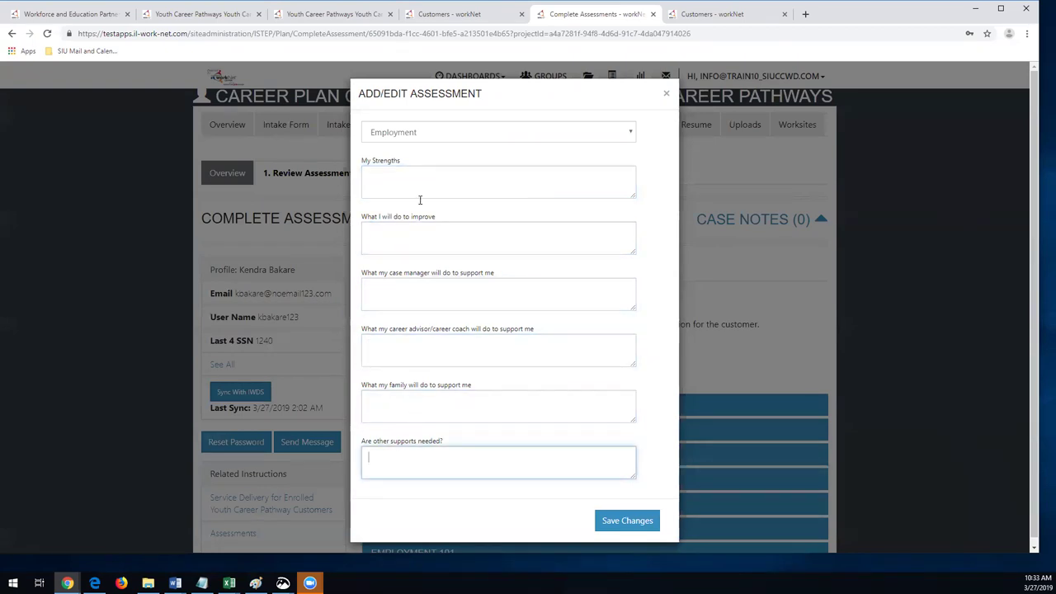
click(421, 236)
click(420, 299)
click(418, 361)
click(410, 409)
click(408, 459)
click(444, 183)
click(451, 247)
click(449, 286)
click(430, 339)
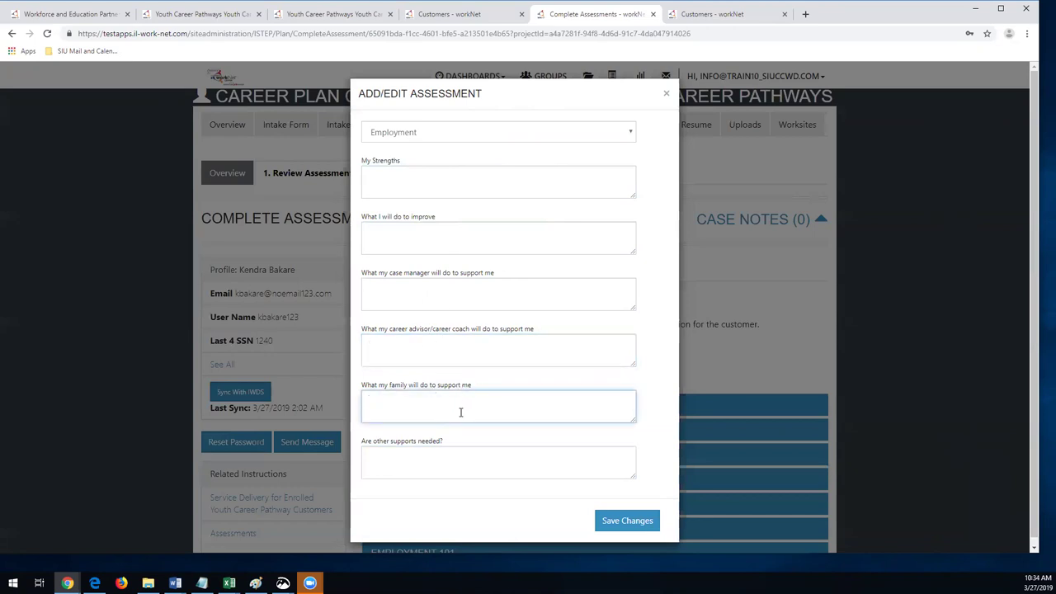
click(463, 453)
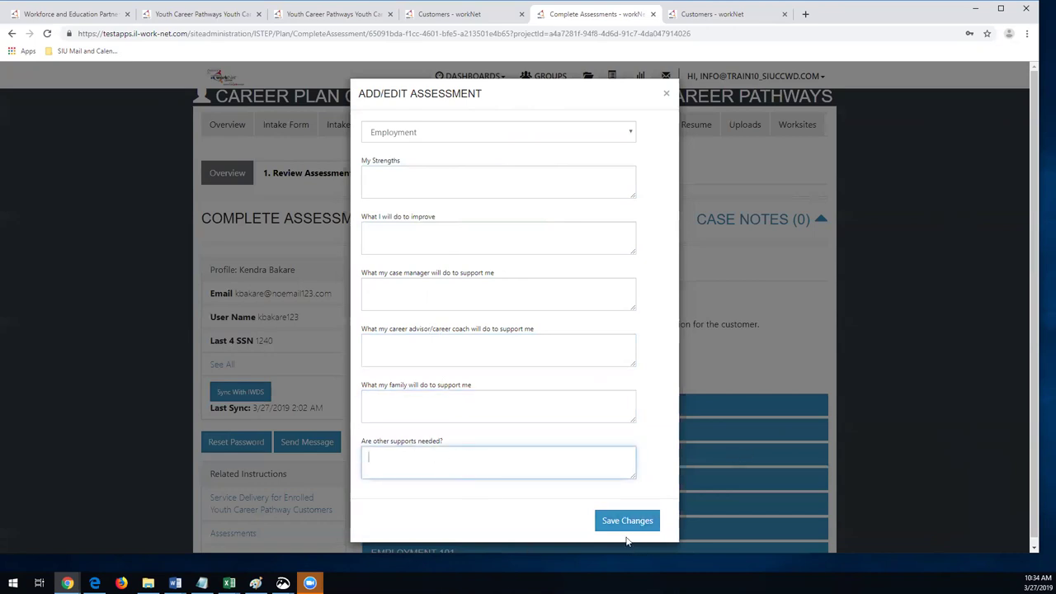
Enter "zcvxbxcv" under My Strengths and save the Employment assessment summary.
click(572, 189)
text(zcvxbxcv)
click(621, 513)
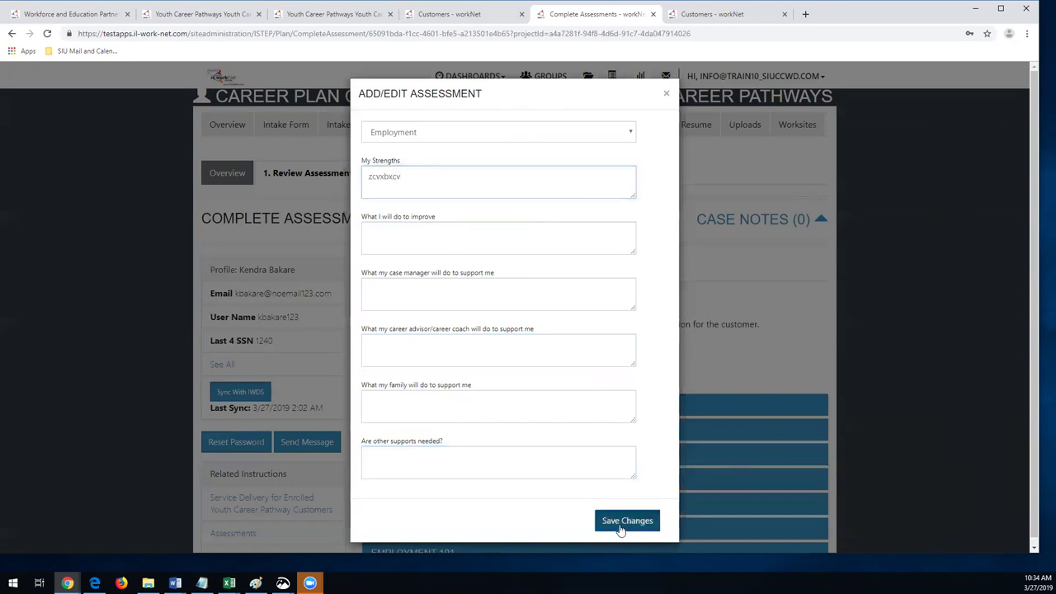
click(608, 100)
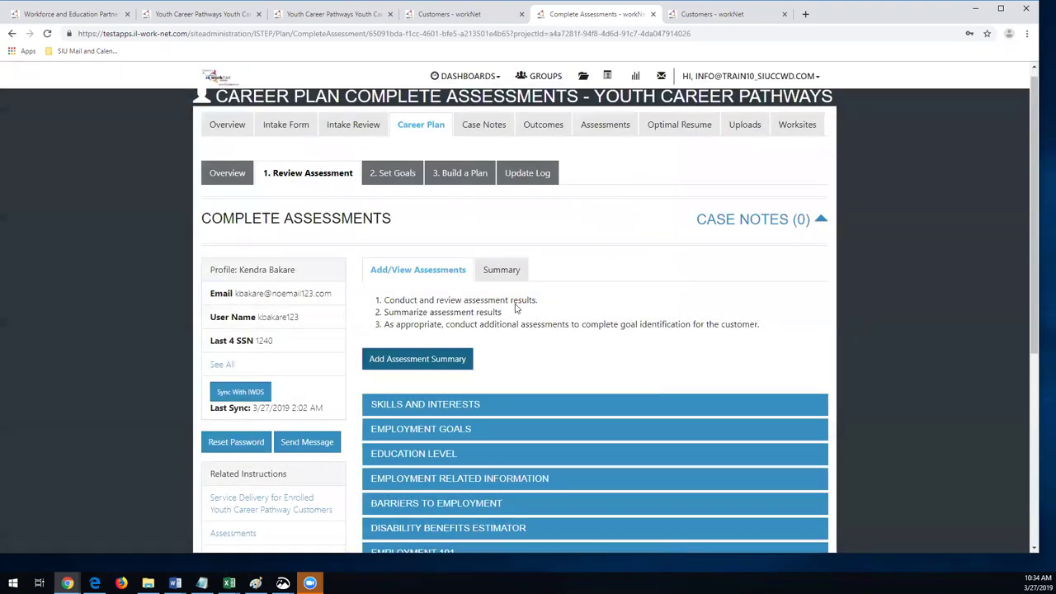
View the saved Employment entry in the assessment summary list, open it for editing and close it without changes.
click(500, 270)
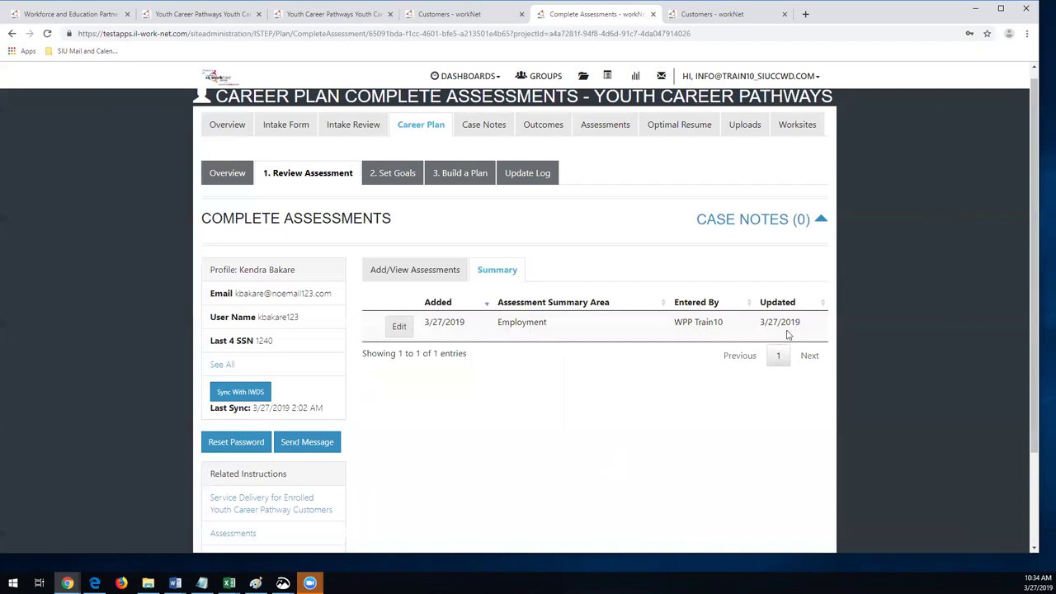
click(400, 327)
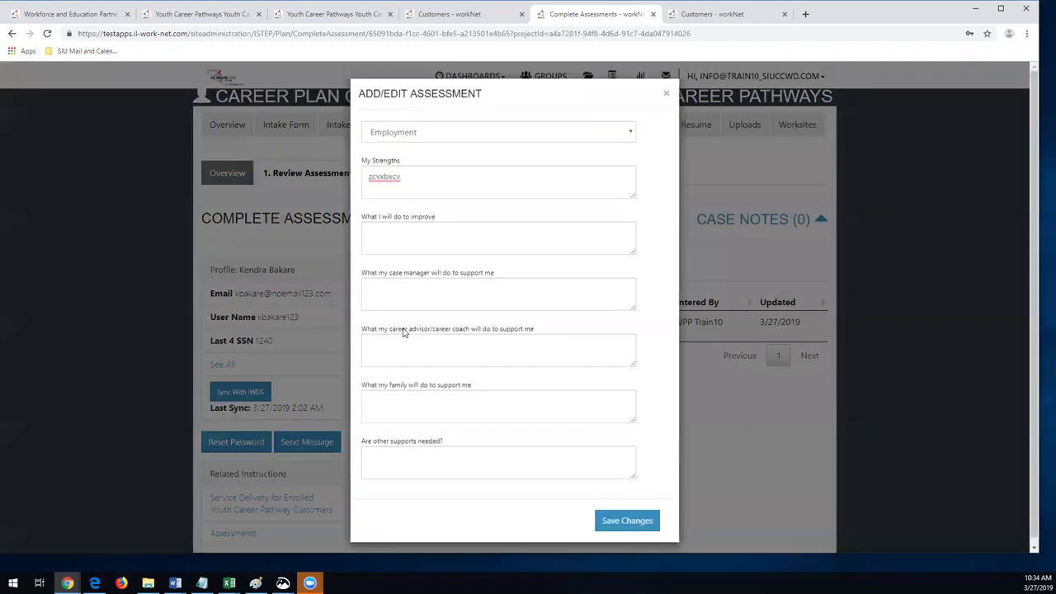
click(667, 94)
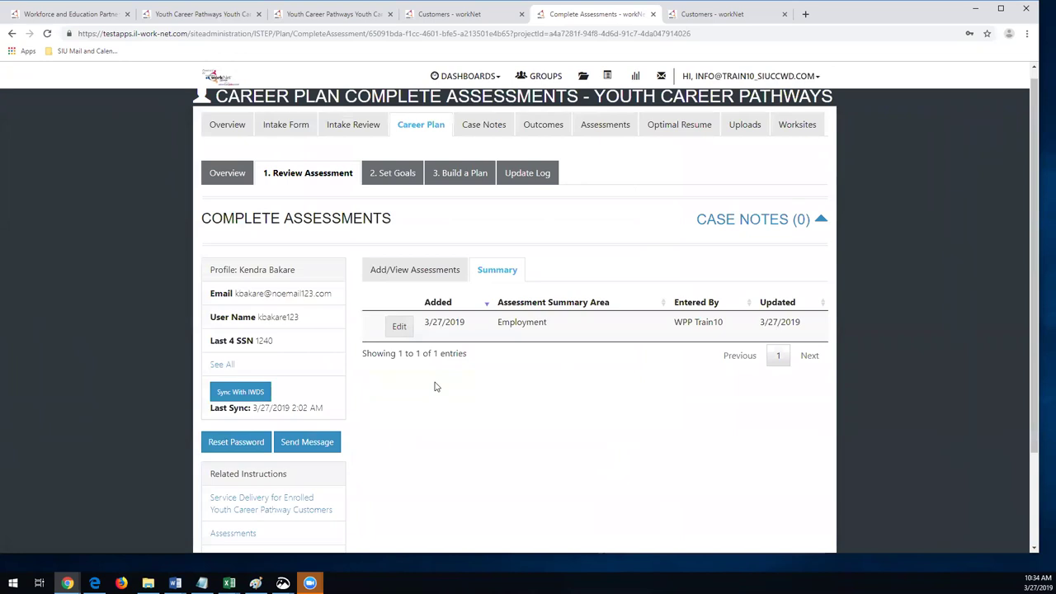
Go to the Set Goals step of the career plan and start a new goal statement.
click(388, 171)
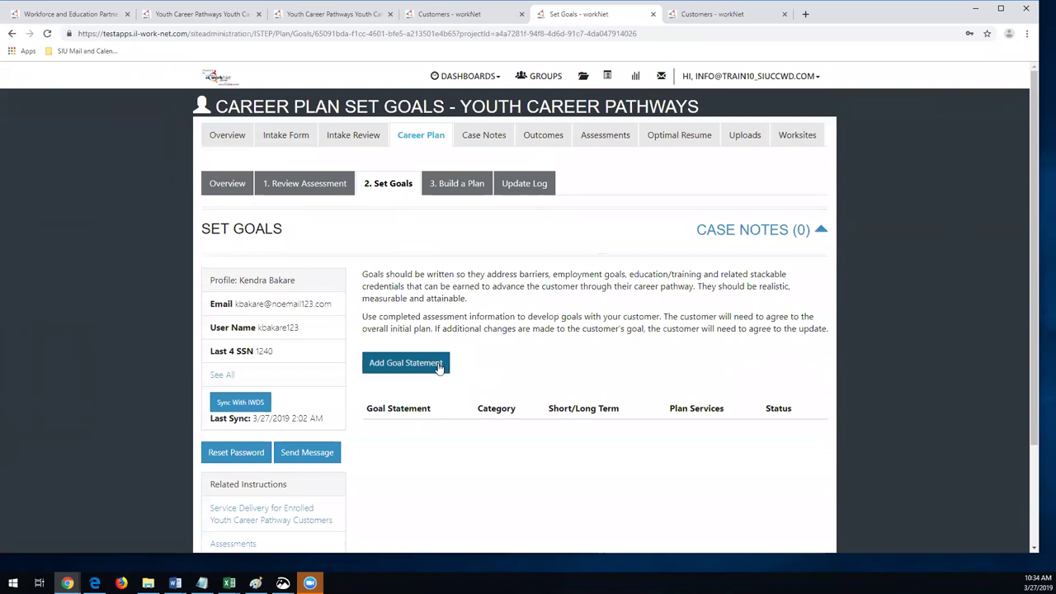
click(439, 366)
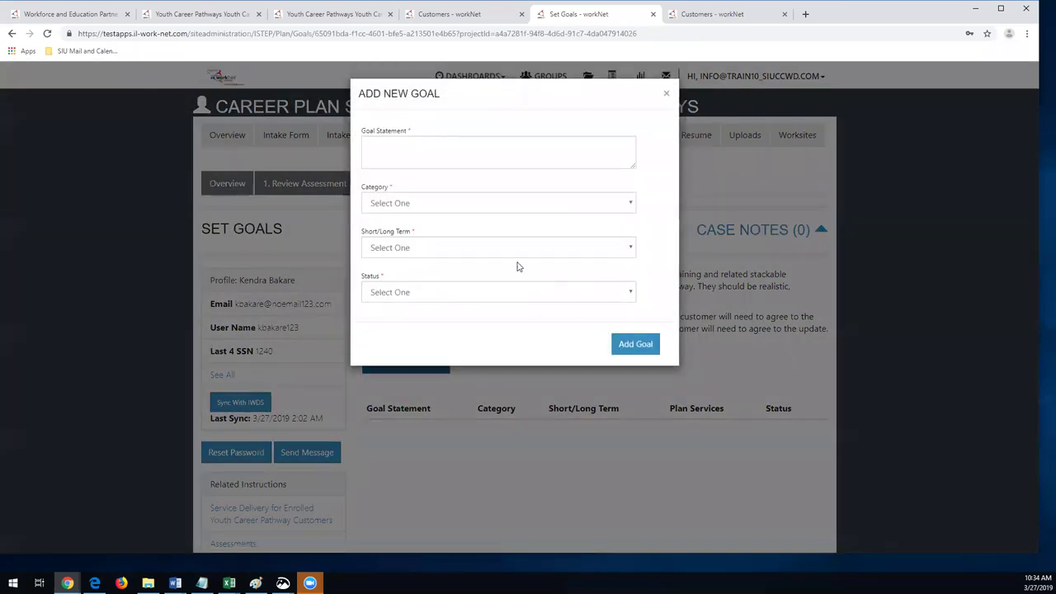
click(422, 150)
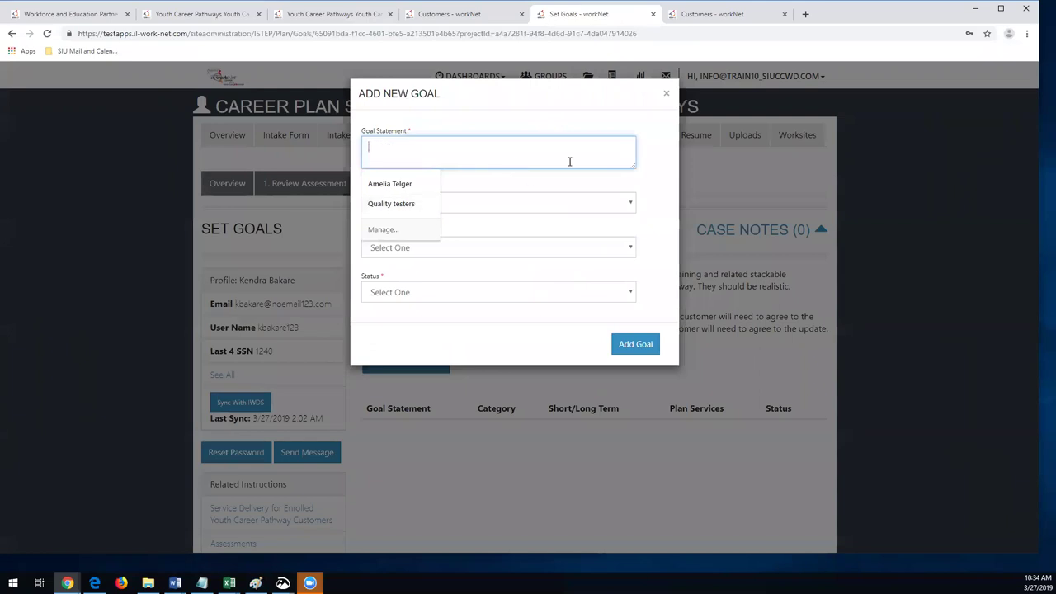
click(667, 184)
View the Category, Short/Long Term and Status choices for the new goal.
click(578, 206)
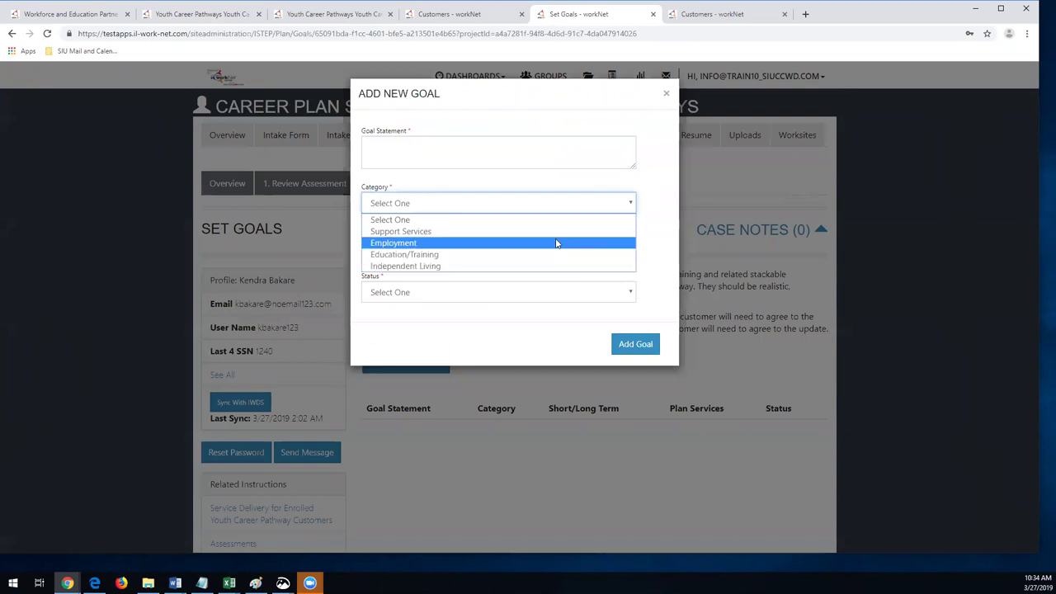
click(669, 244)
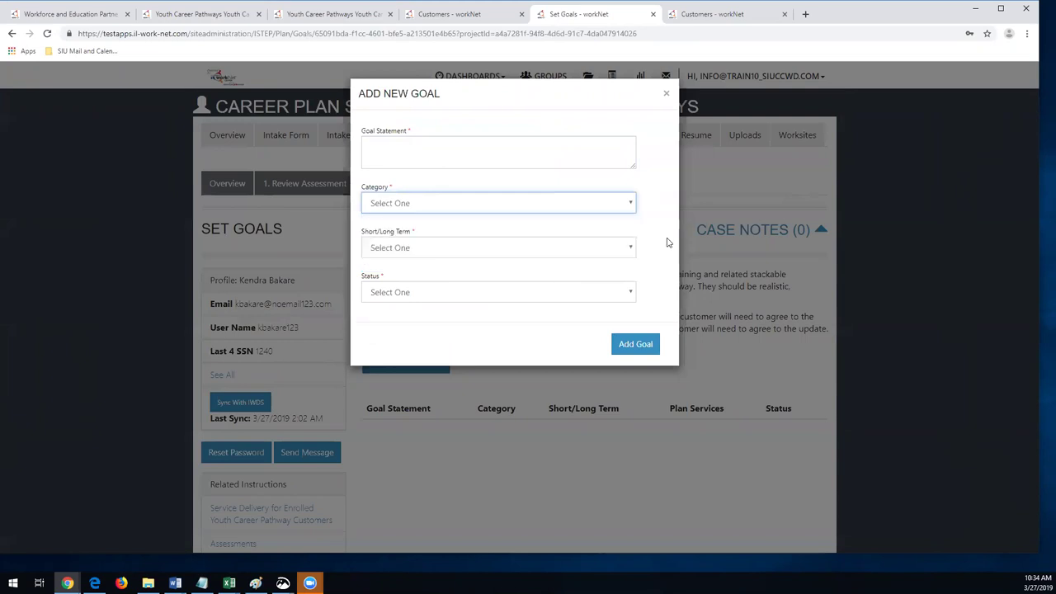
click(529, 246)
click(530, 245)
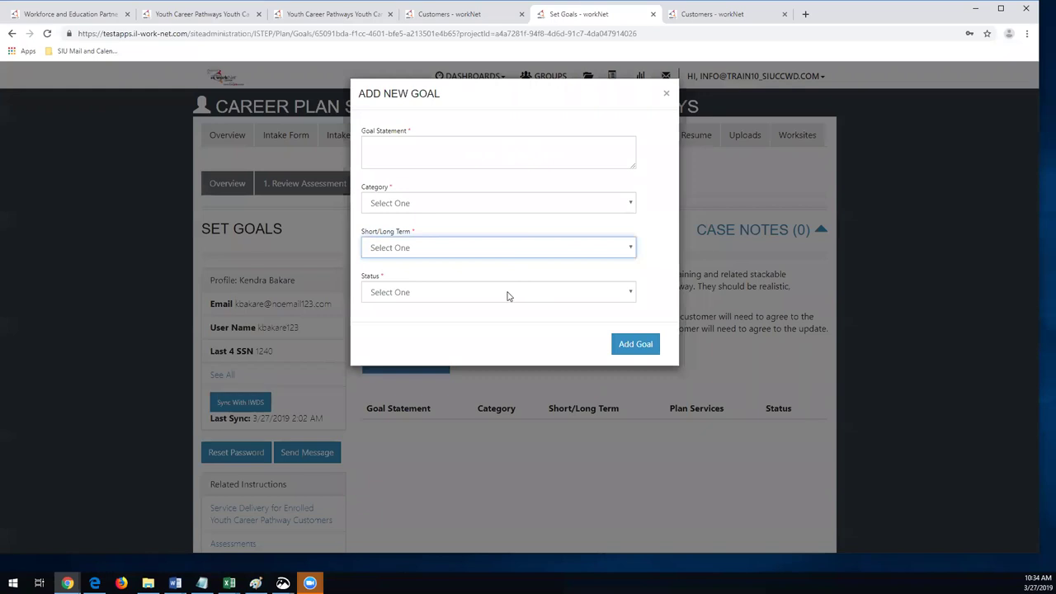
click(508, 293)
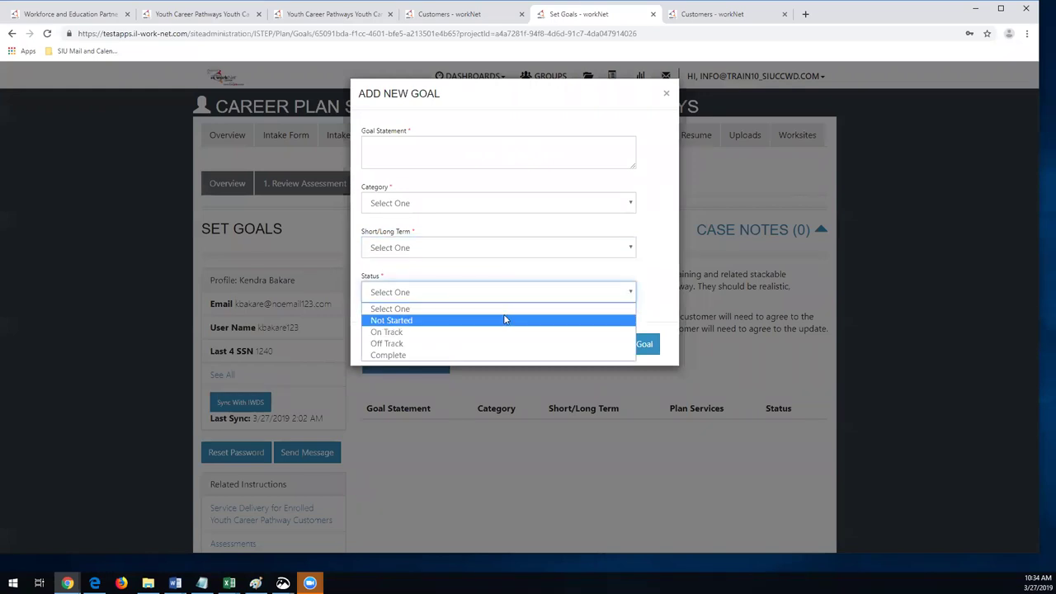
Add the goal "Quality testers" with category Support Services, term Short Term Goal and status Not Started.
click(503, 165)
click(412, 204)
click(434, 202)
click(425, 230)
click(421, 247)
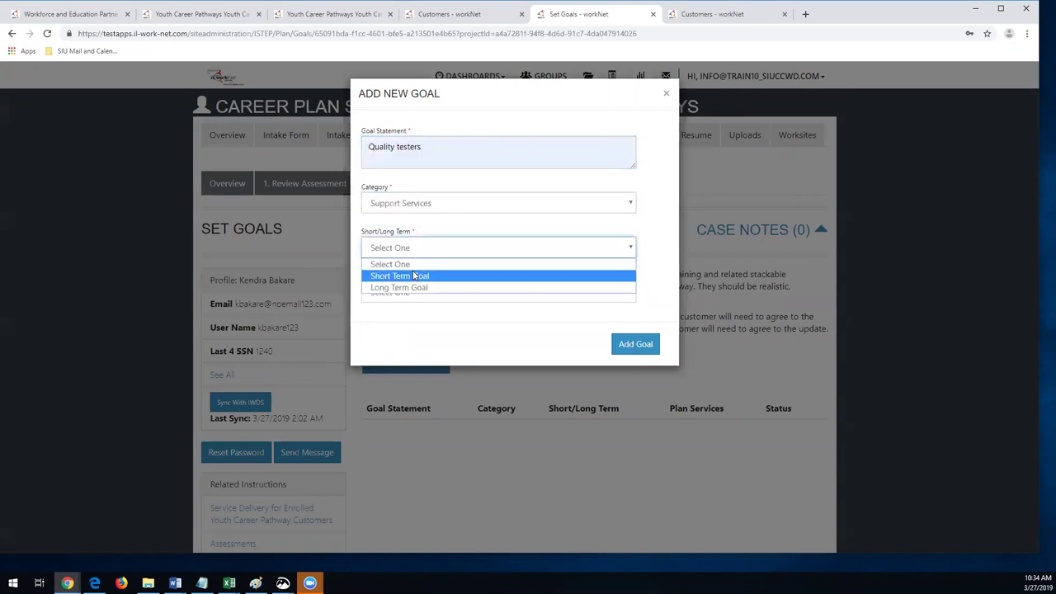
click(413, 273)
click(417, 292)
click(420, 320)
click(644, 344)
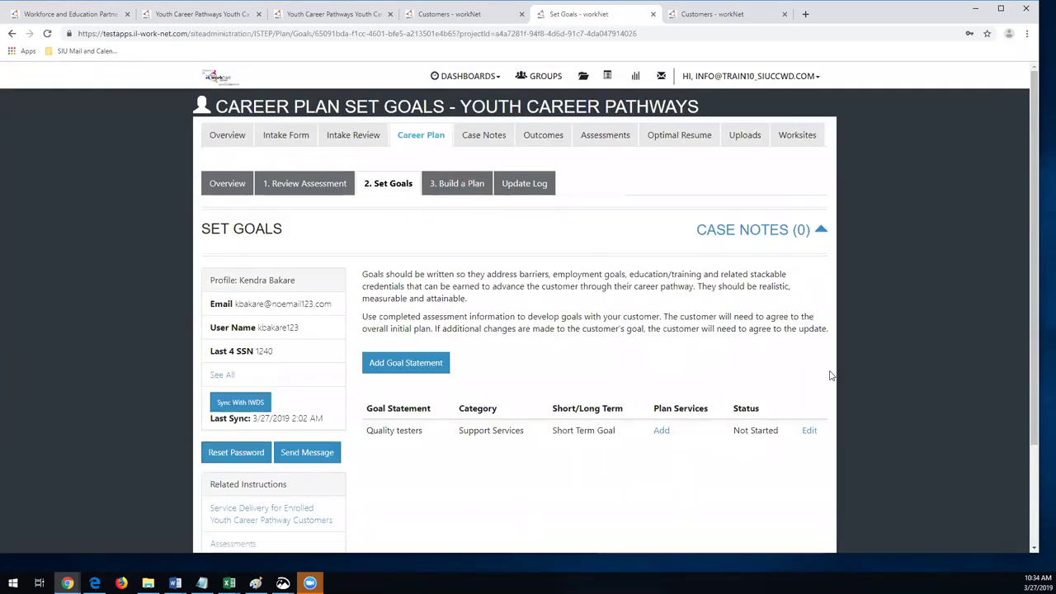
Open plan services for the "Quality testers" goal and expand the System Generated Service Recommendations.
scroll(780, 261, down, 1)
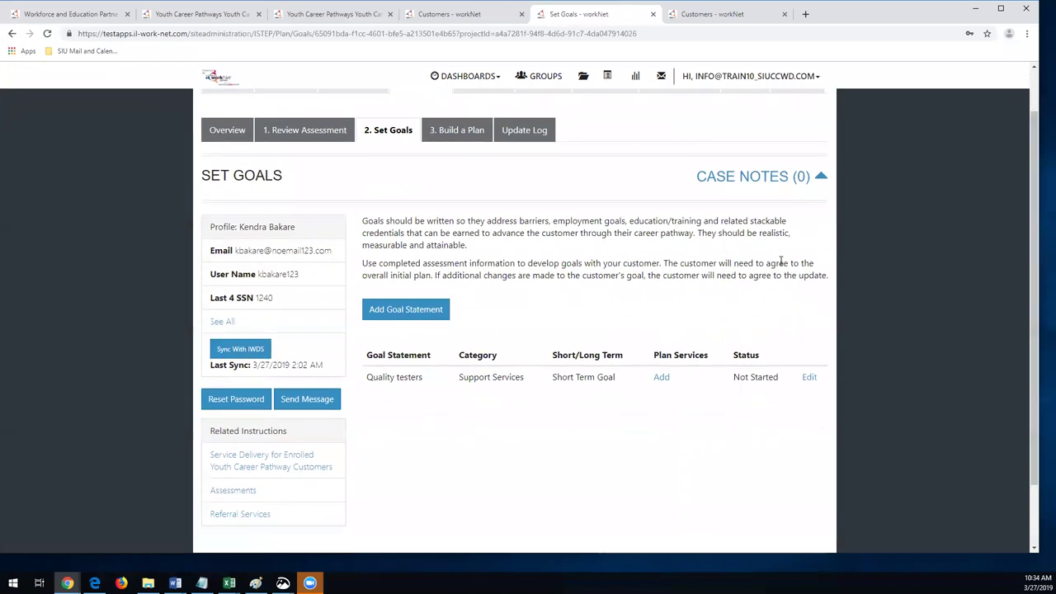
click(660, 379)
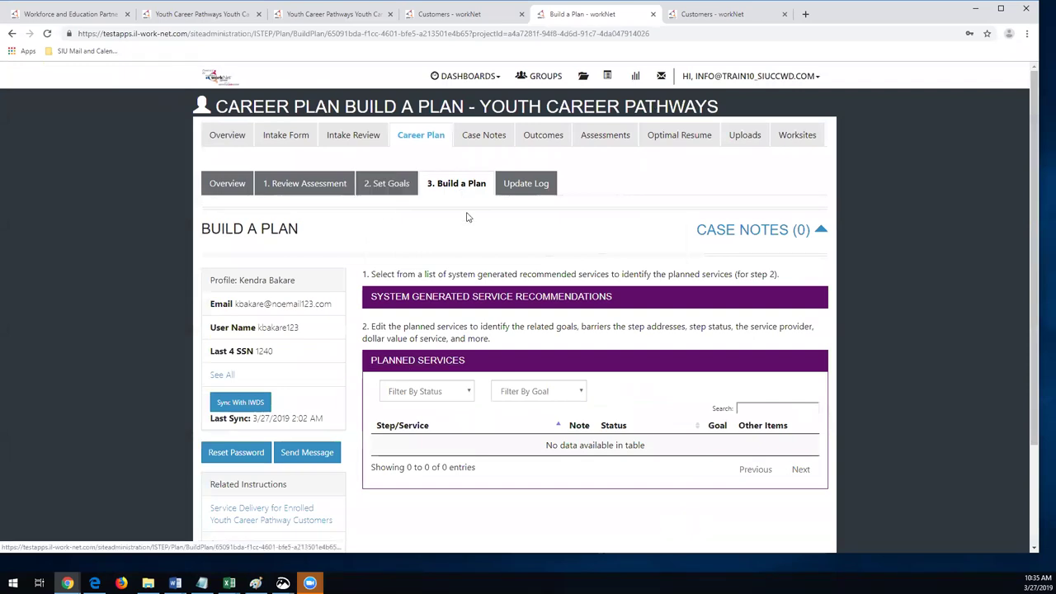
click(485, 300)
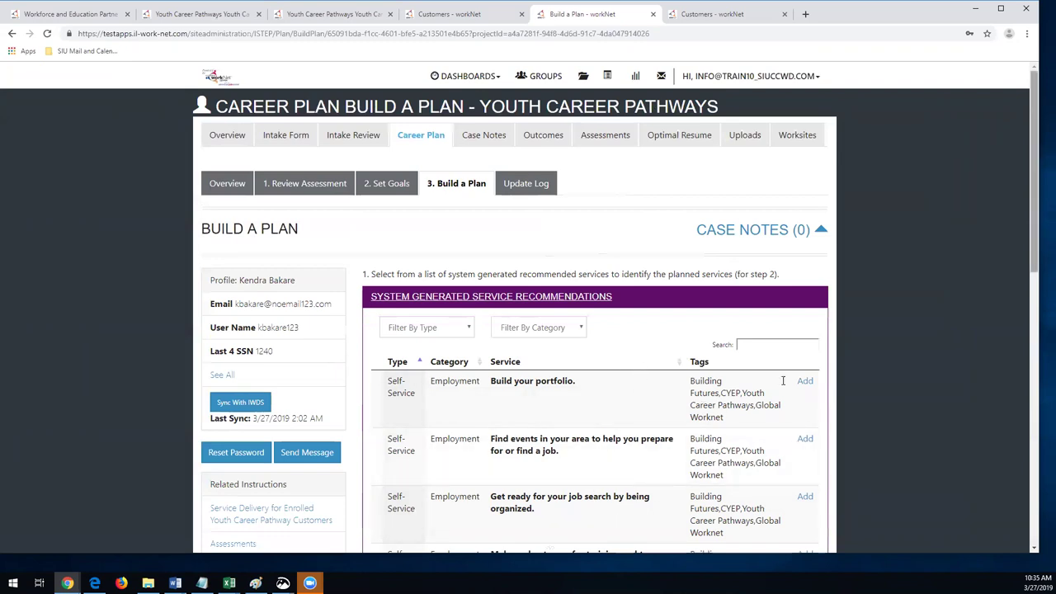
scroll(783, 380, down, 3)
scroll(782, 380, up, 2)
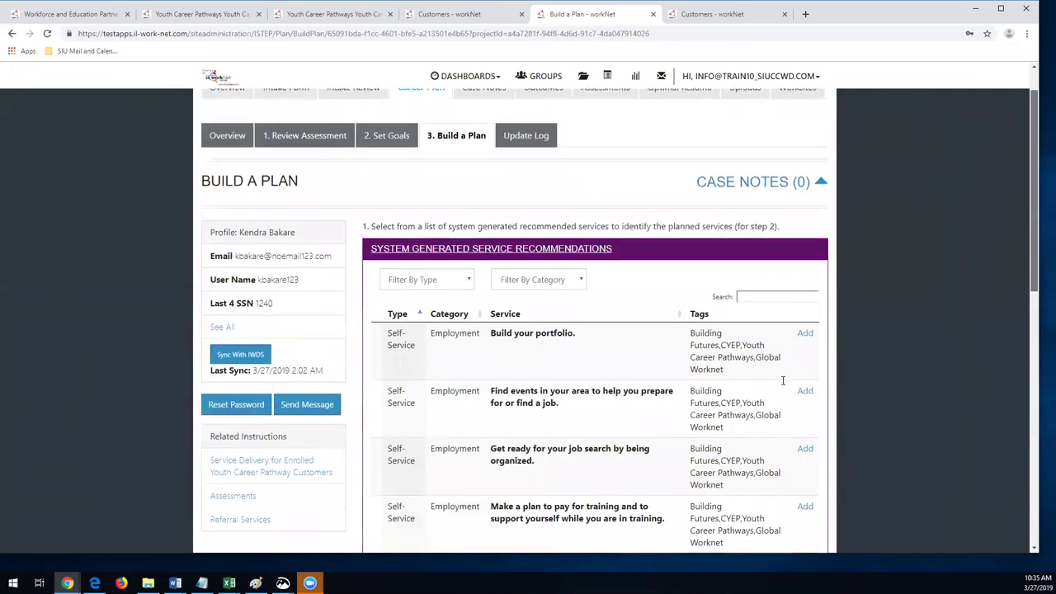
Search the recommended services for "job" and add "Explore jobs, required skill/credentials, and wage information" to the planned services.
click(752, 298)
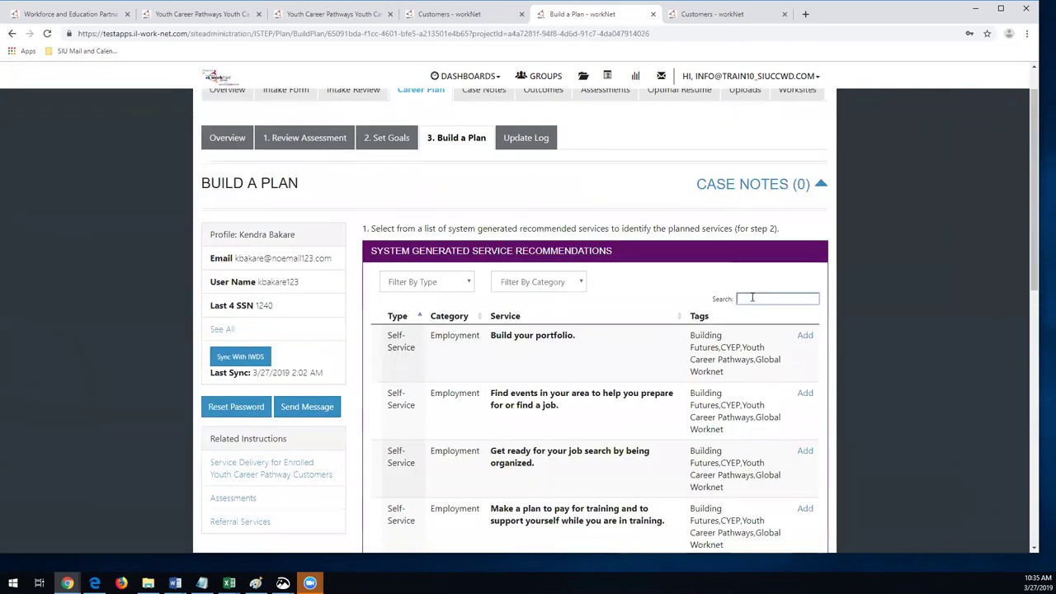
text(resu)
key(BackSpace)
key(BackSpace)
text(job)
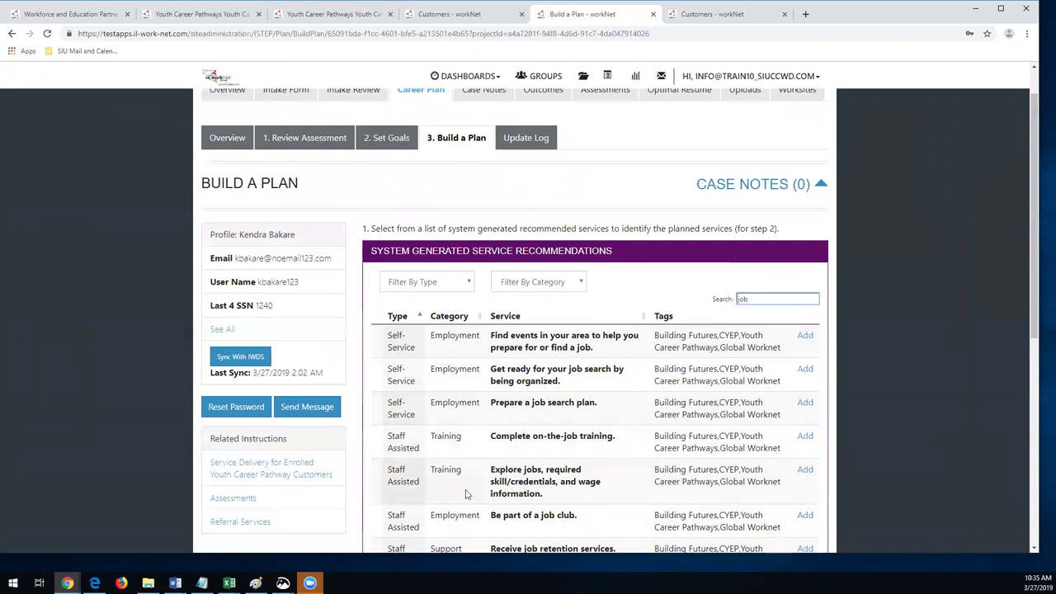
click(804, 470)
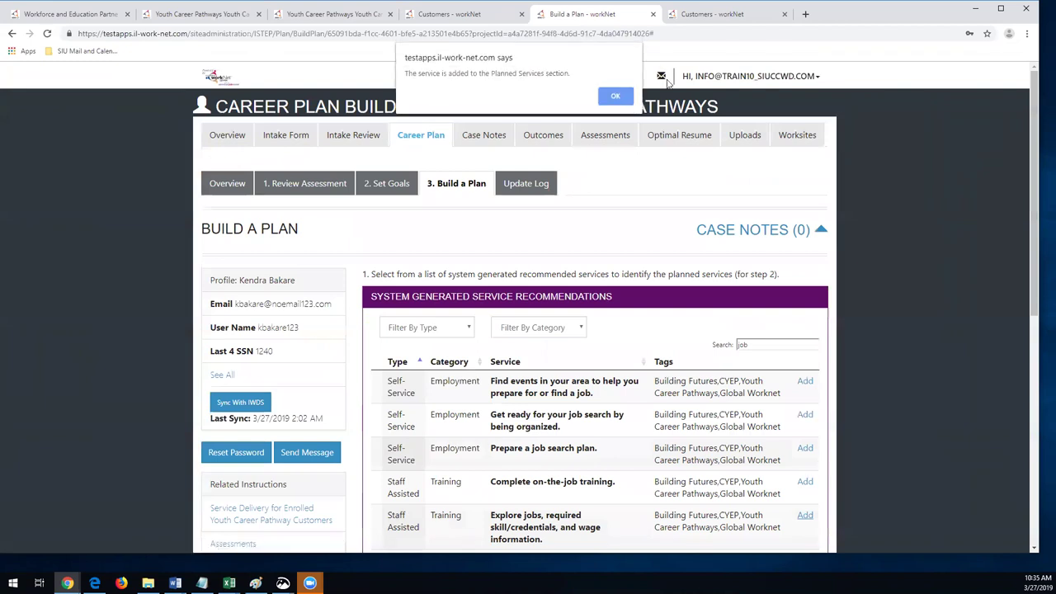
click(613, 97)
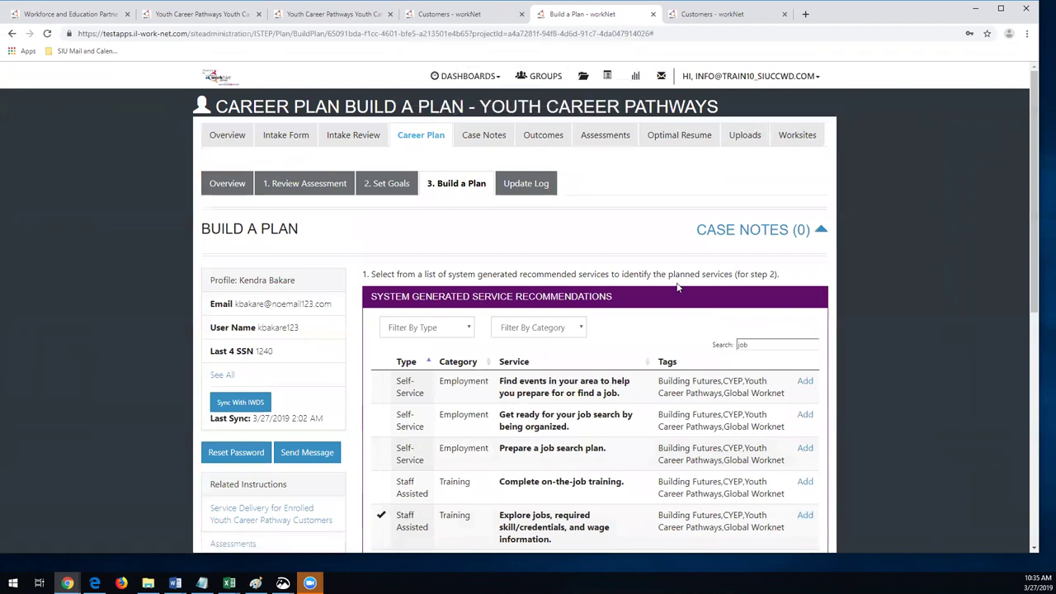
Filter the recommended services to Staff Assisted and Training, and add "Get career/job planning guidance from your career advisor" to the planned services.
click(427, 328)
click(426, 370)
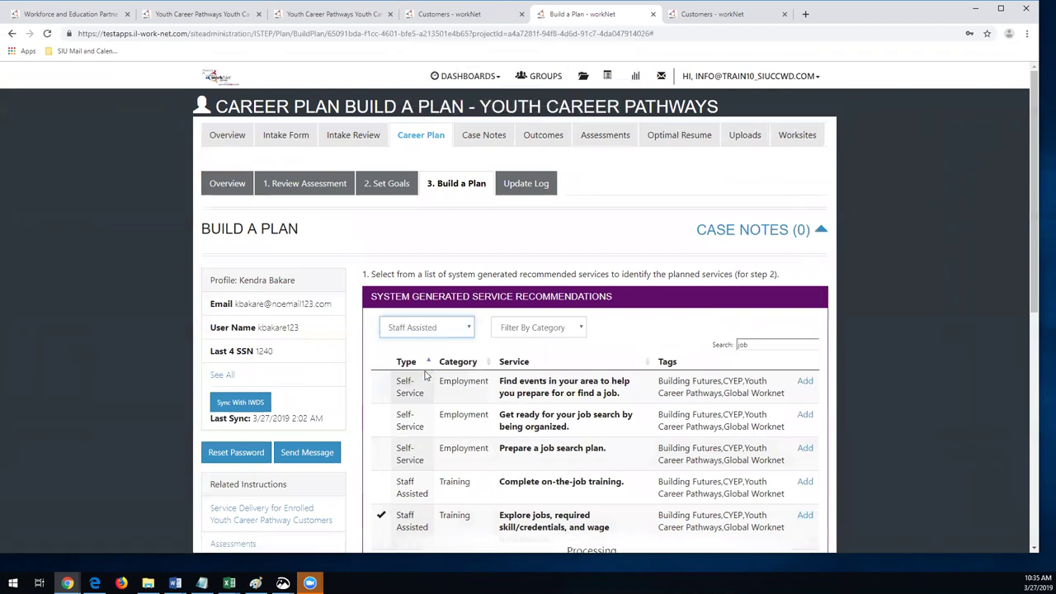
click(564, 328)
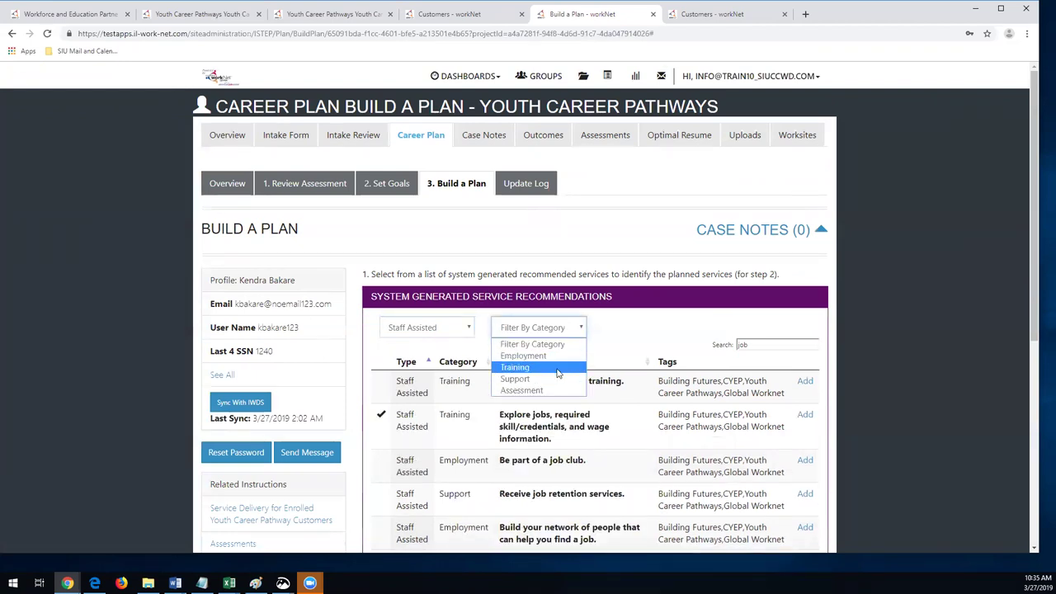
click(558, 374)
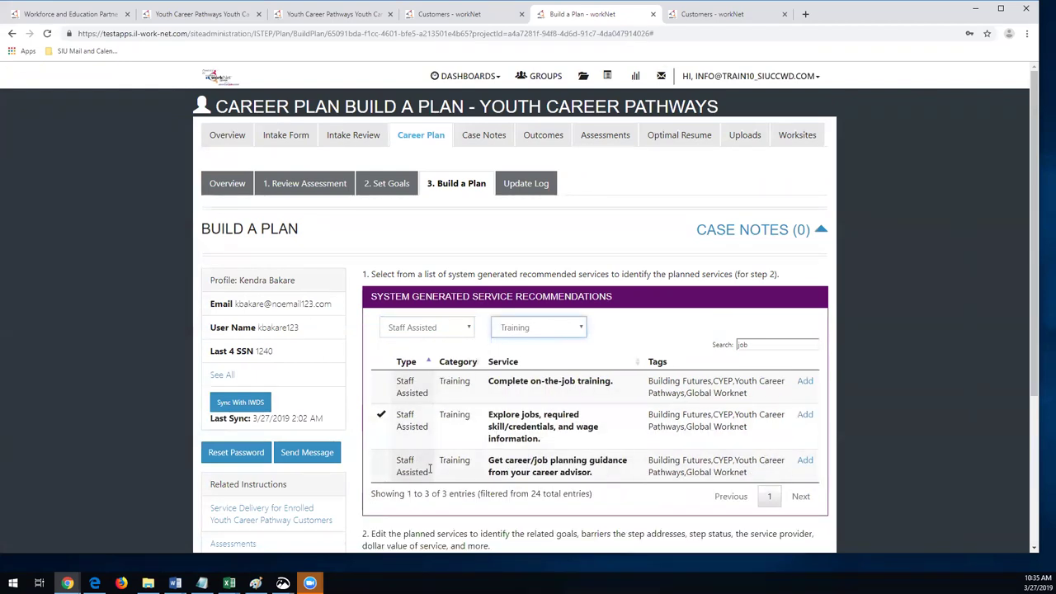
click(804, 460)
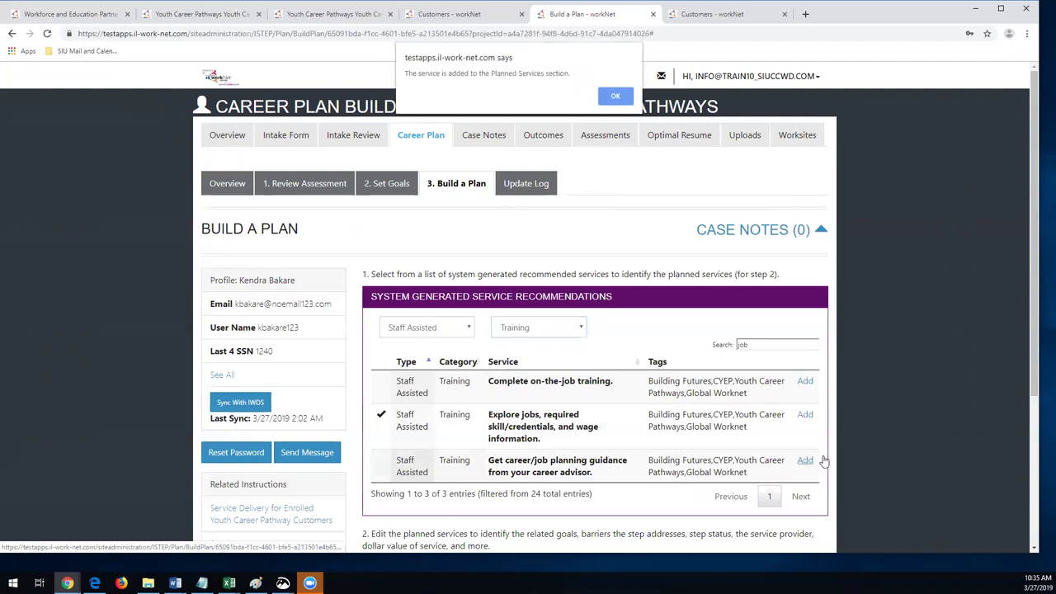
key(Return)
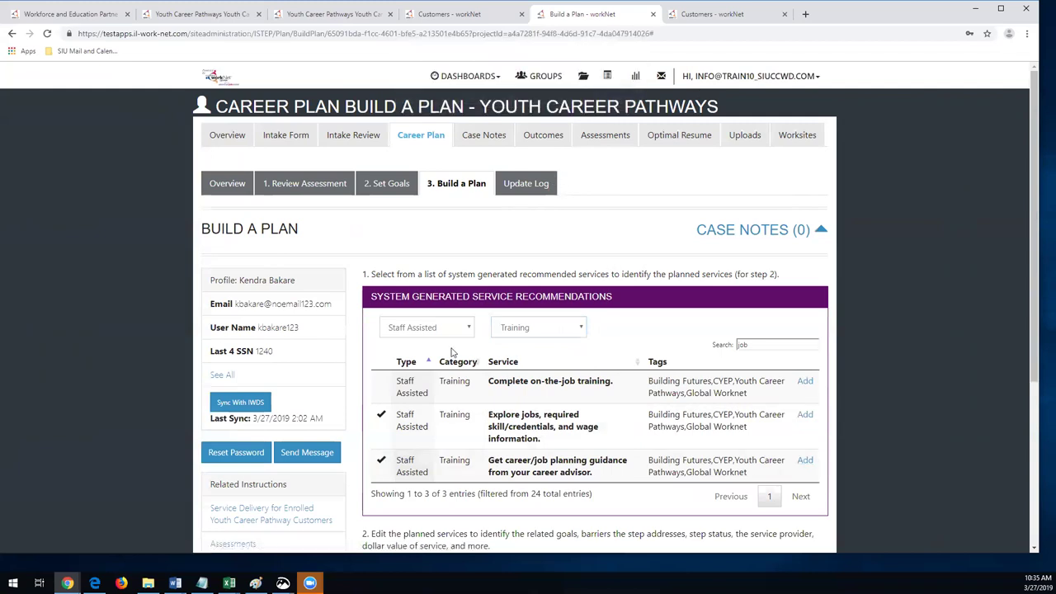
Filter the recommended services to the Employment category and add "Go to job interview that was recommended by your career planner.".
click(543, 326)
click(541, 354)
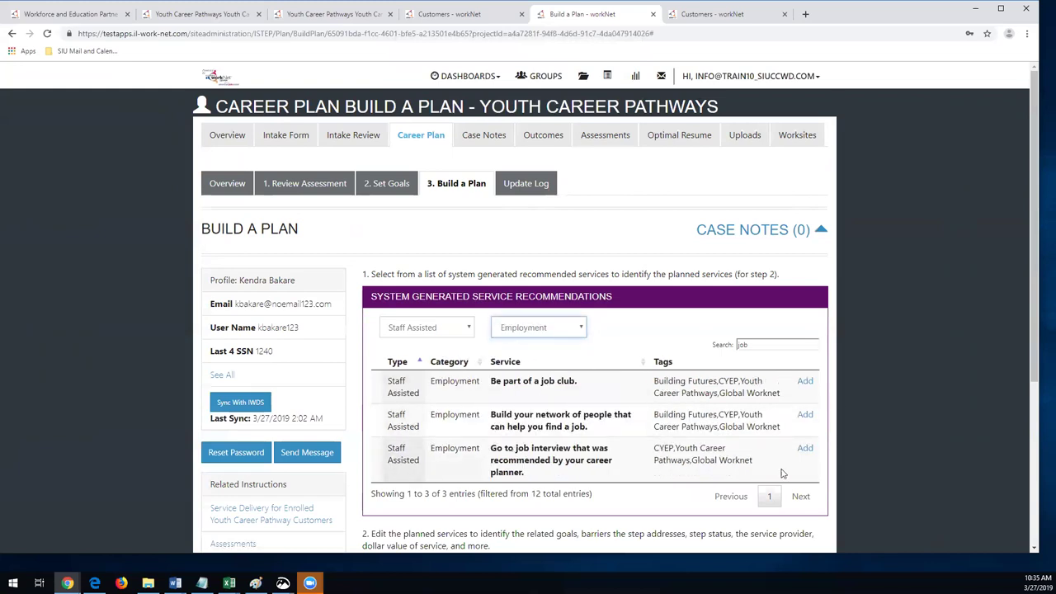
click(805, 449)
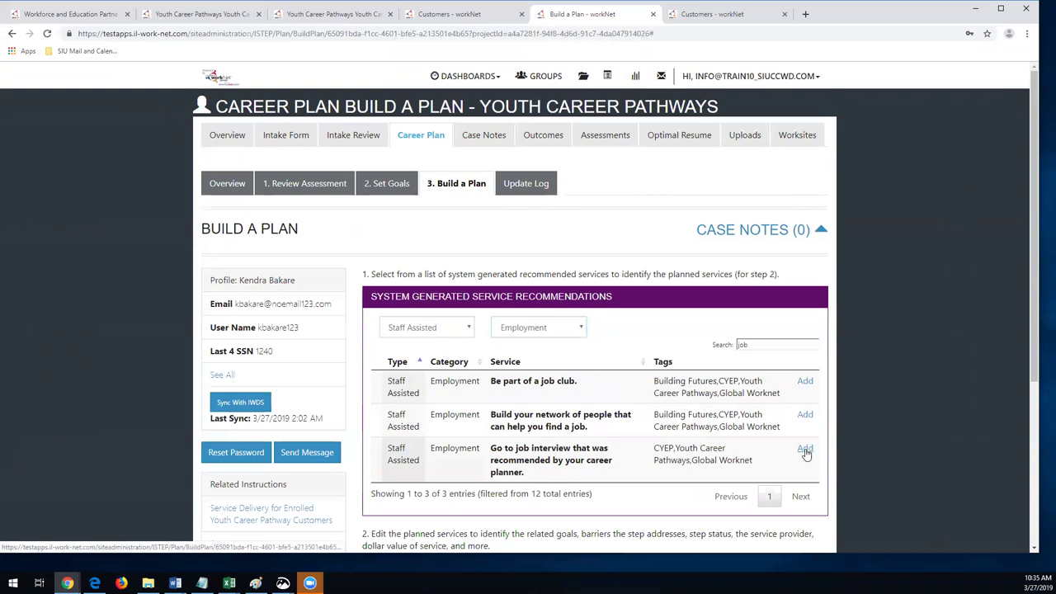
click(619, 98)
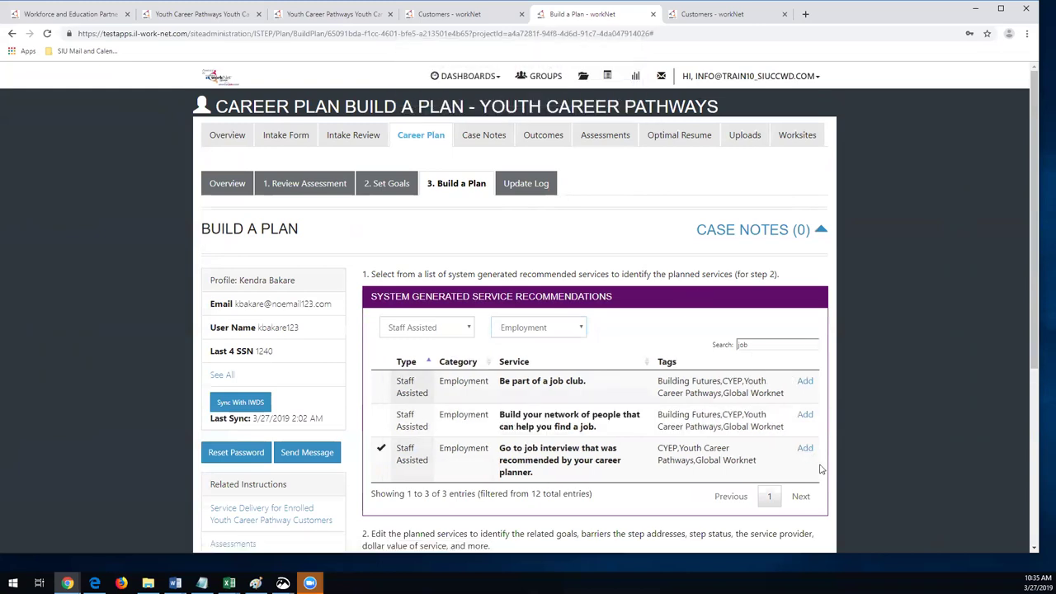
Edit the planned "Explore jobs" service with goal Quality testers, start date 03/11/2019 and due date 03/22/2019.
scroll(528, 330, down, 4)
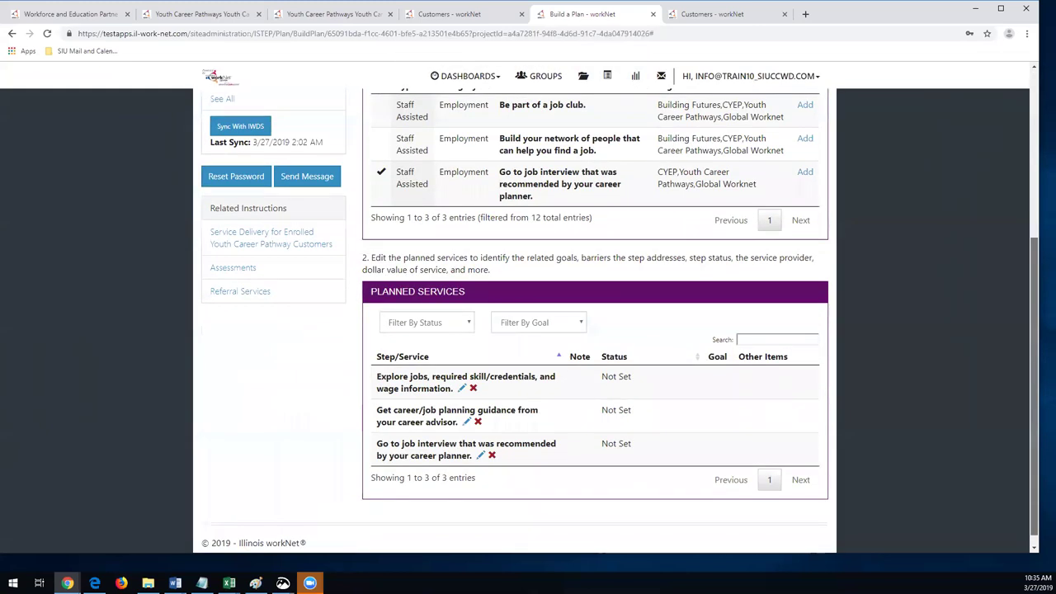
click(463, 376)
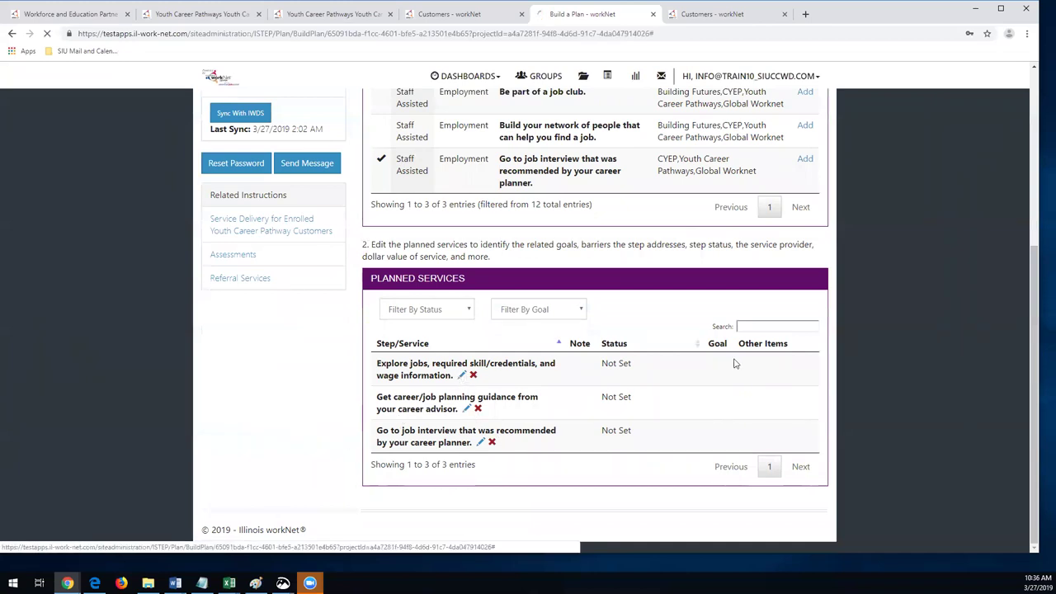
click(528, 320)
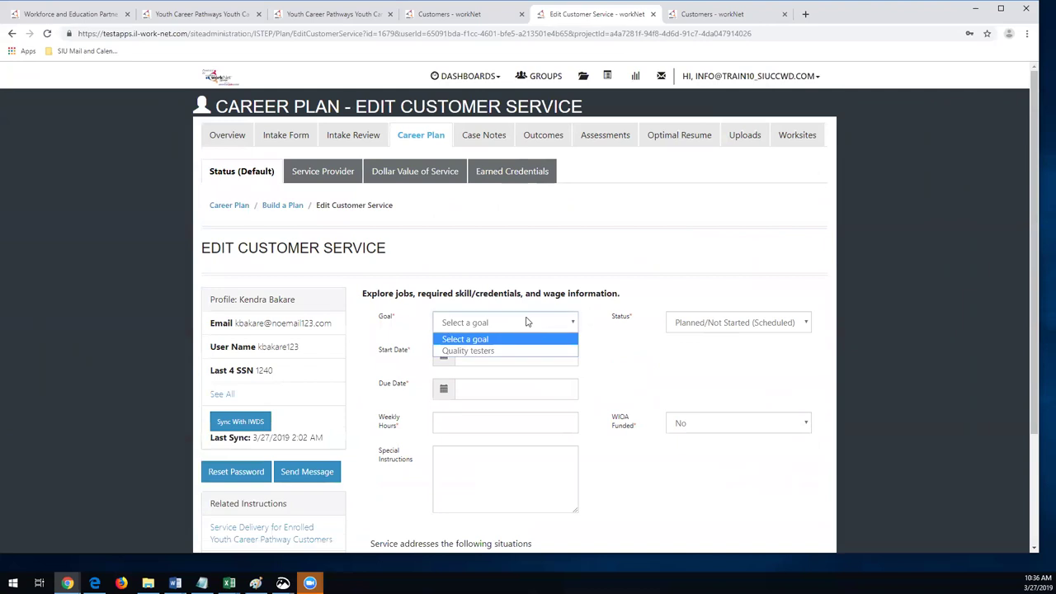
click(516, 350)
click(516, 356)
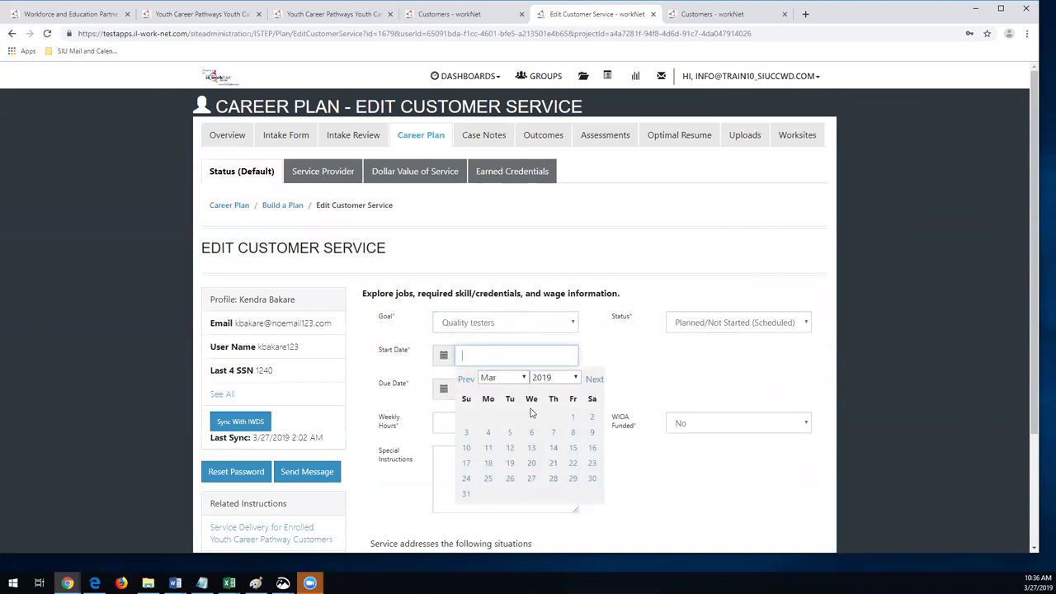
click(487, 446)
click(460, 382)
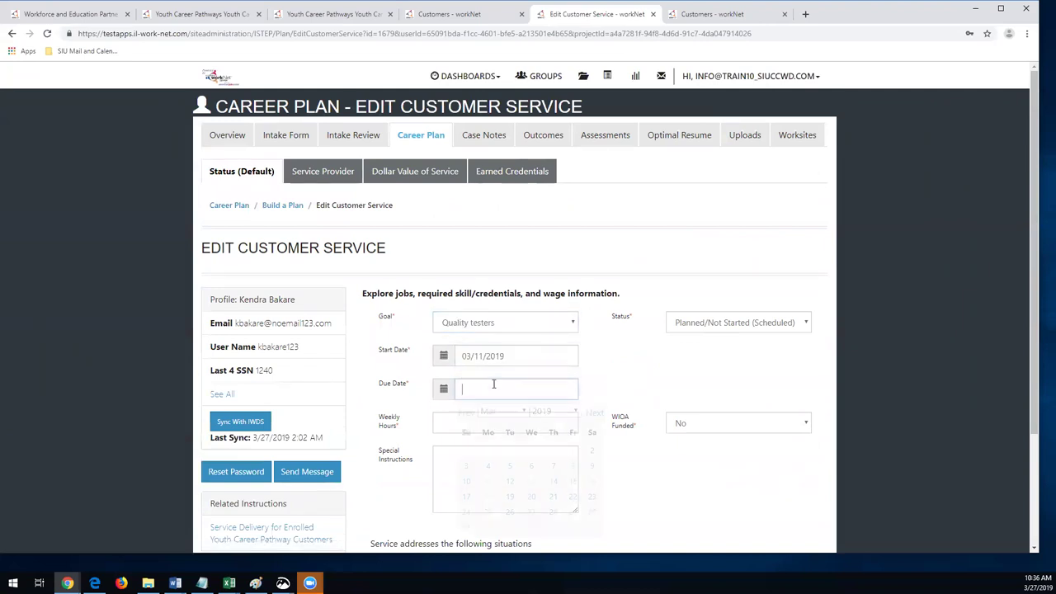
click(573, 498)
Set weekly hours to 12 and WIOA Funded to Yes, mark Limited Education or Training as addressed, and update the customer service.
click(476, 422)
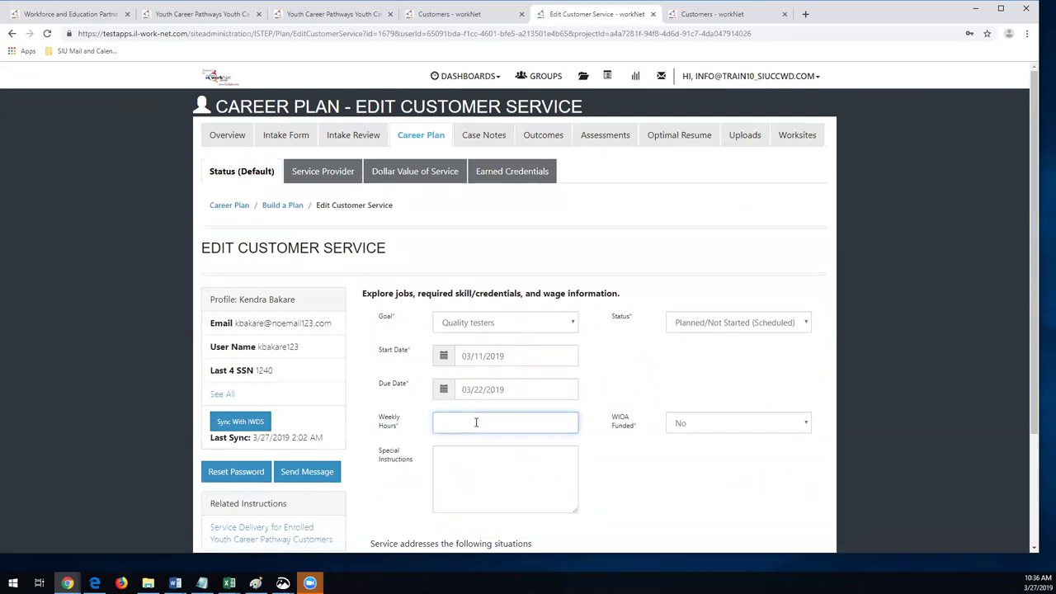
click(512, 478)
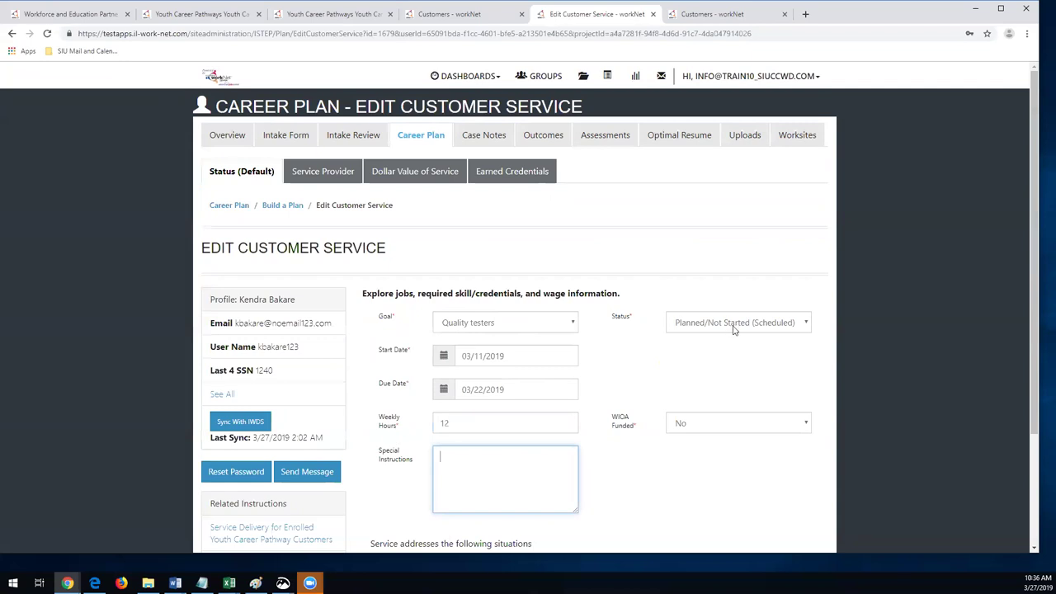
click(729, 424)
click(719, 450)
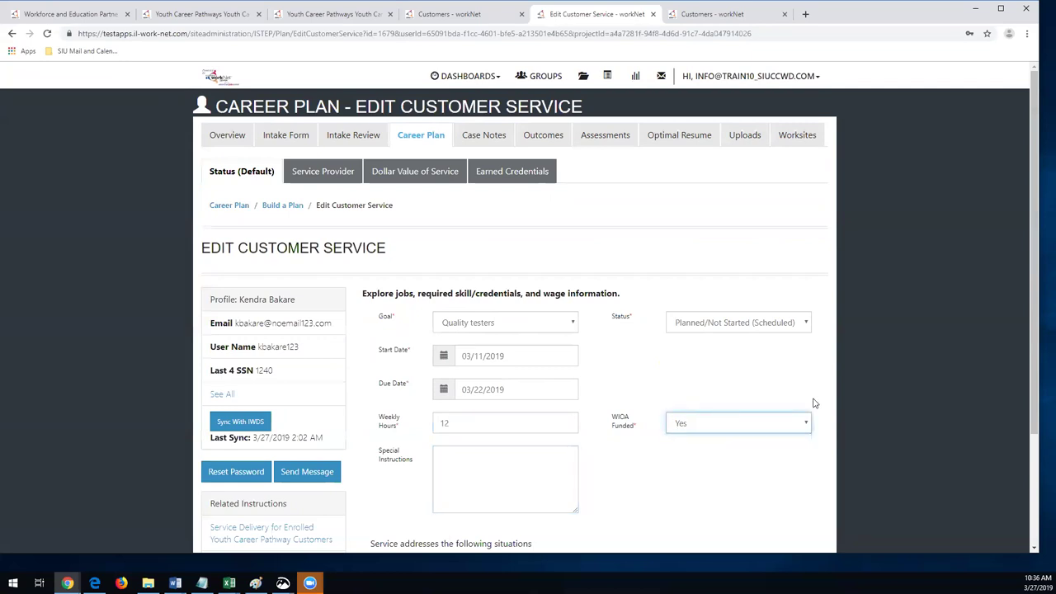
scroll(813, 401, down, 3)
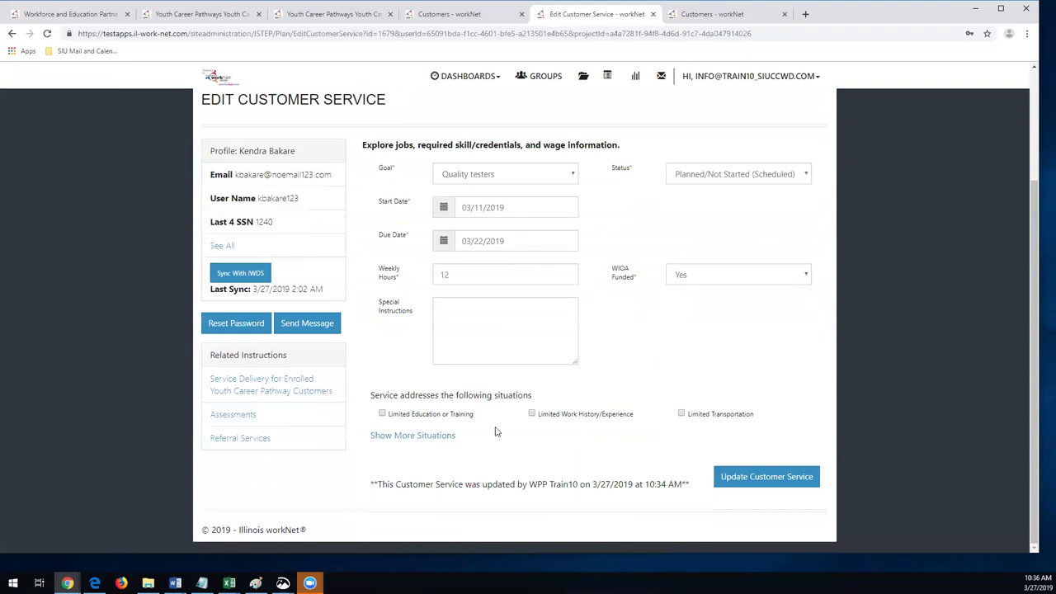
click(385, 414)
click(768, 483)
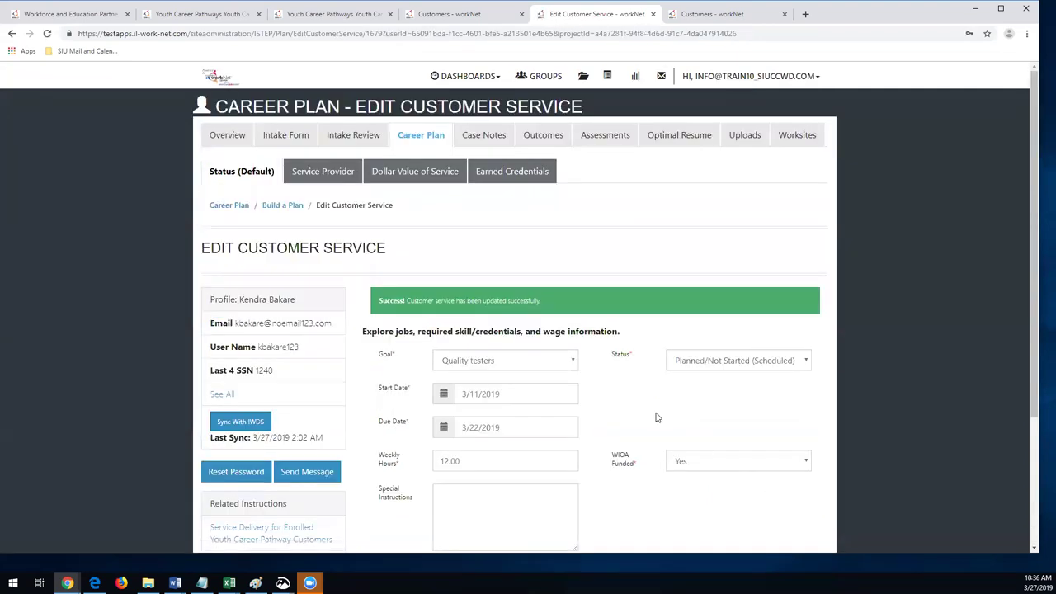
View the service provider choices for the "Explore jobs" service.
click(312, 171)
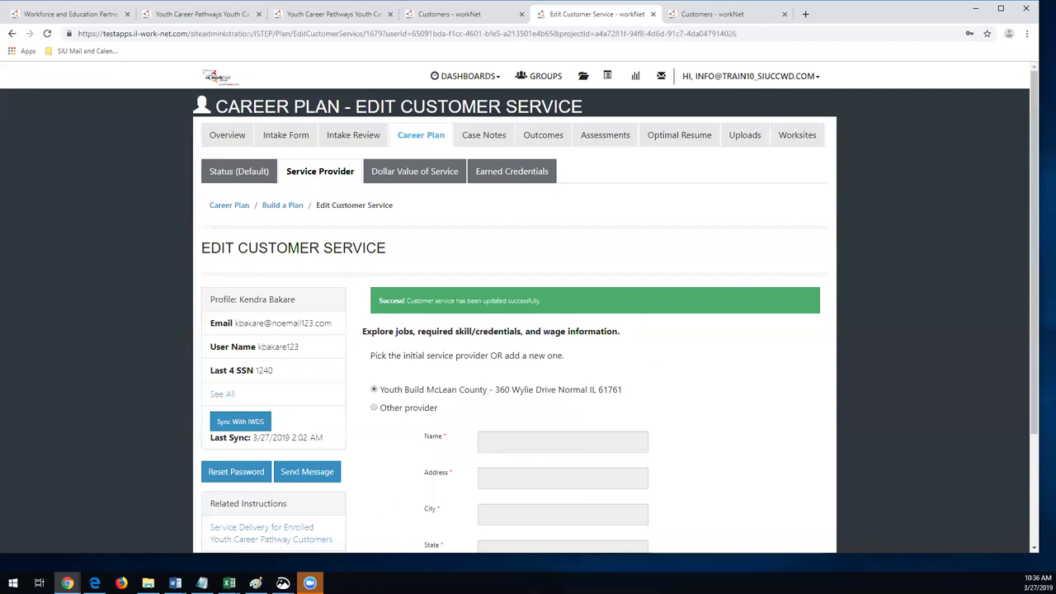
scroll(806, 281, down, 1)
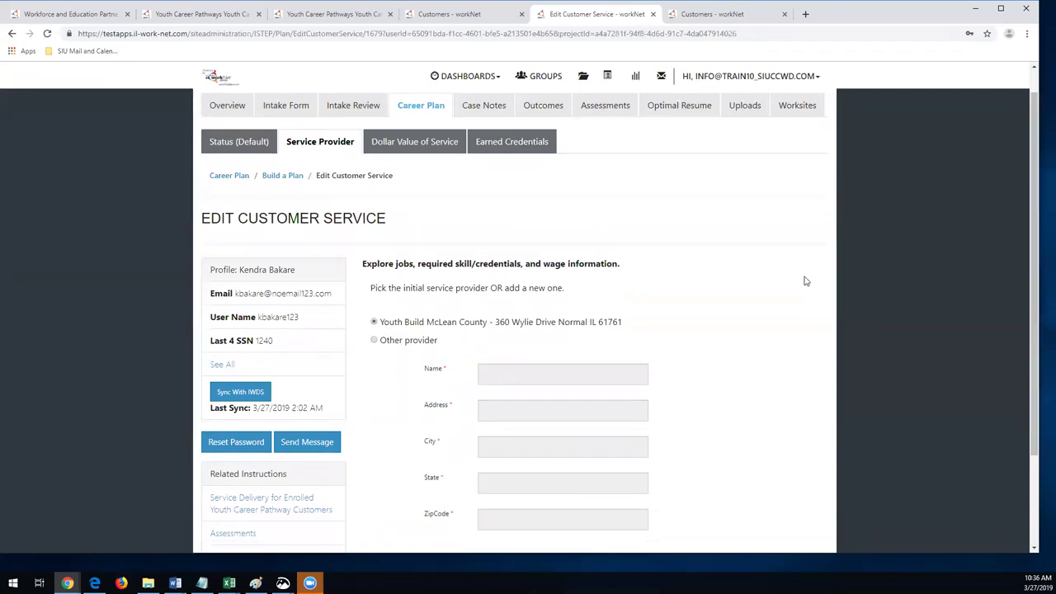
drag(490, 323, 605, 333)
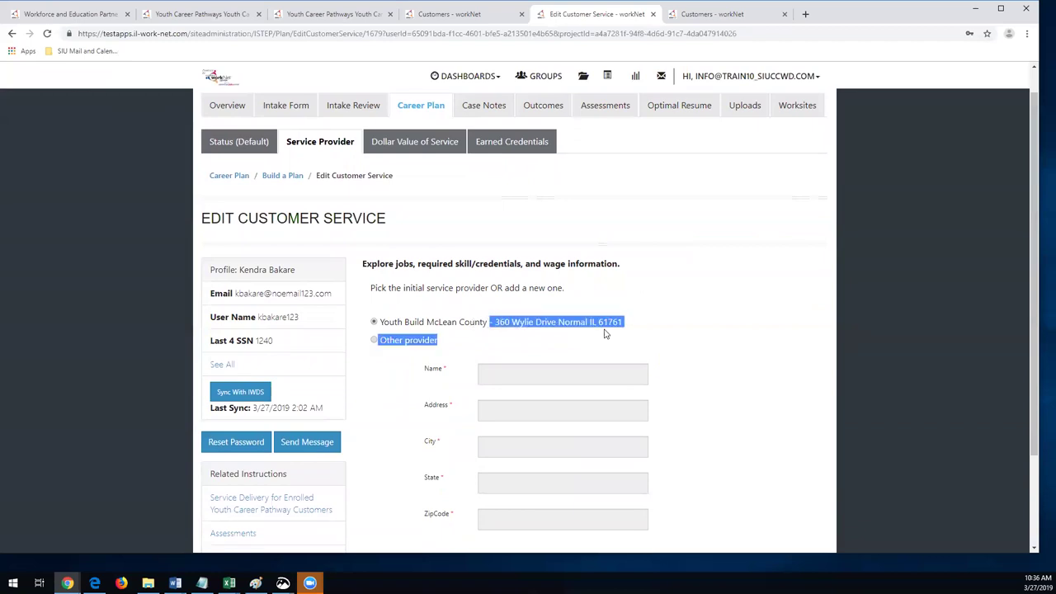
scroll(773, 319, down, 2)
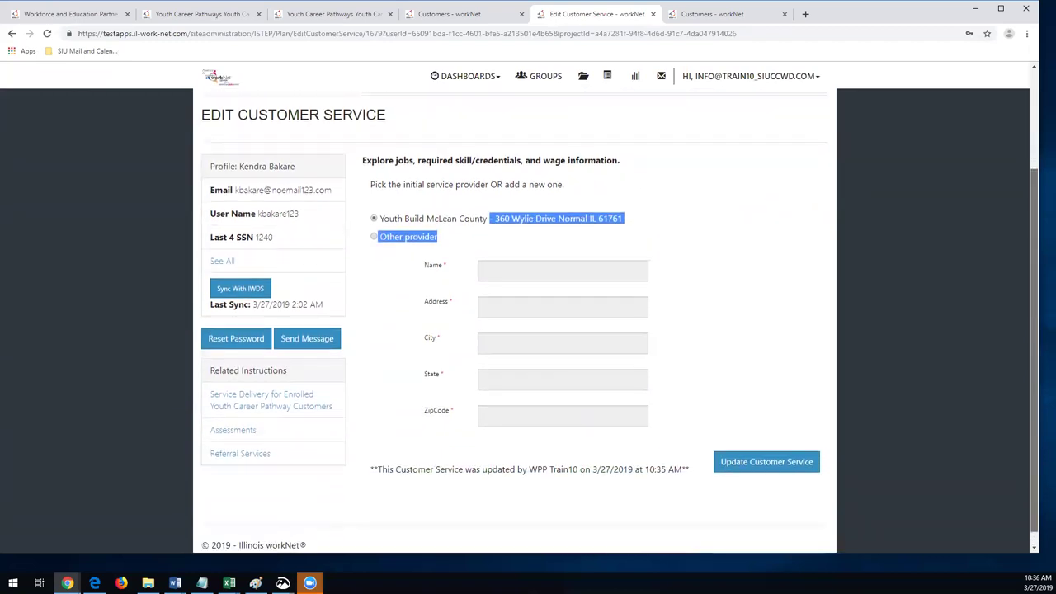
scroll(483, 357, up, 2)
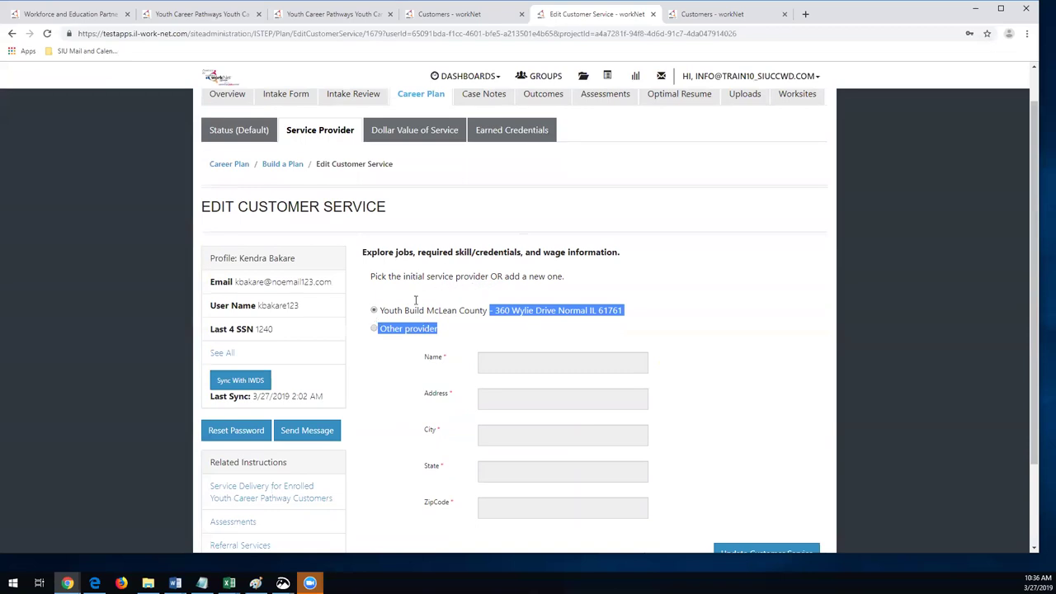
Try specifying another provider by filling in the saved Quality testers name and address details.
click(373, 328)
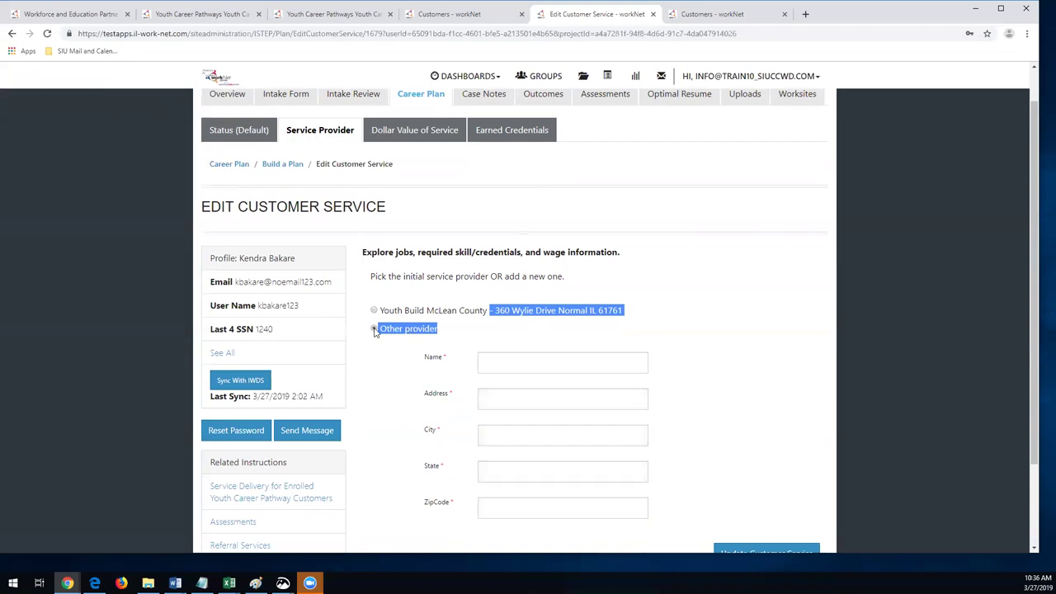
click(514, 356)
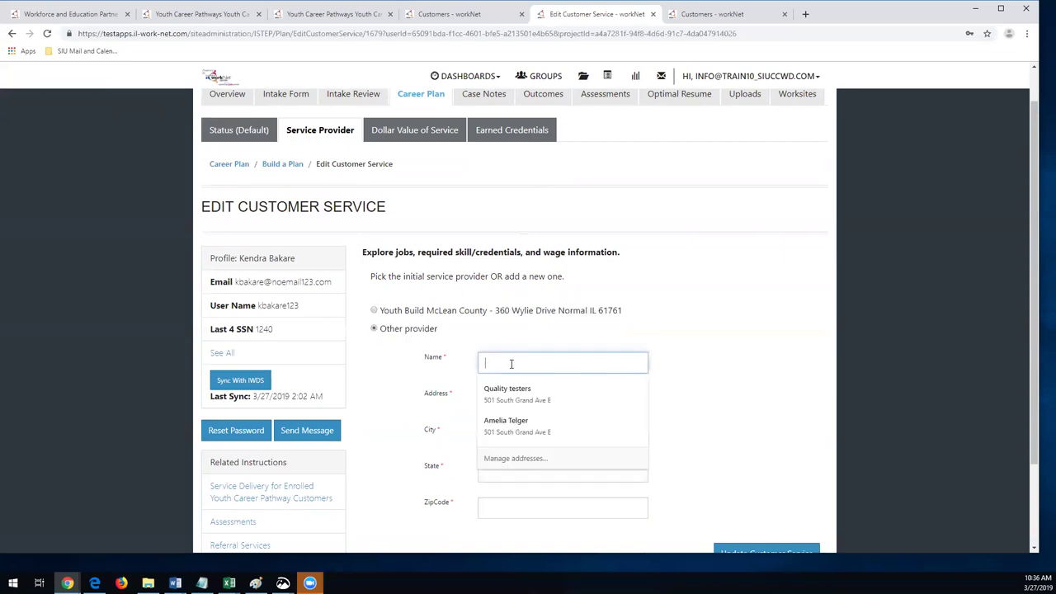
click(536, 399)
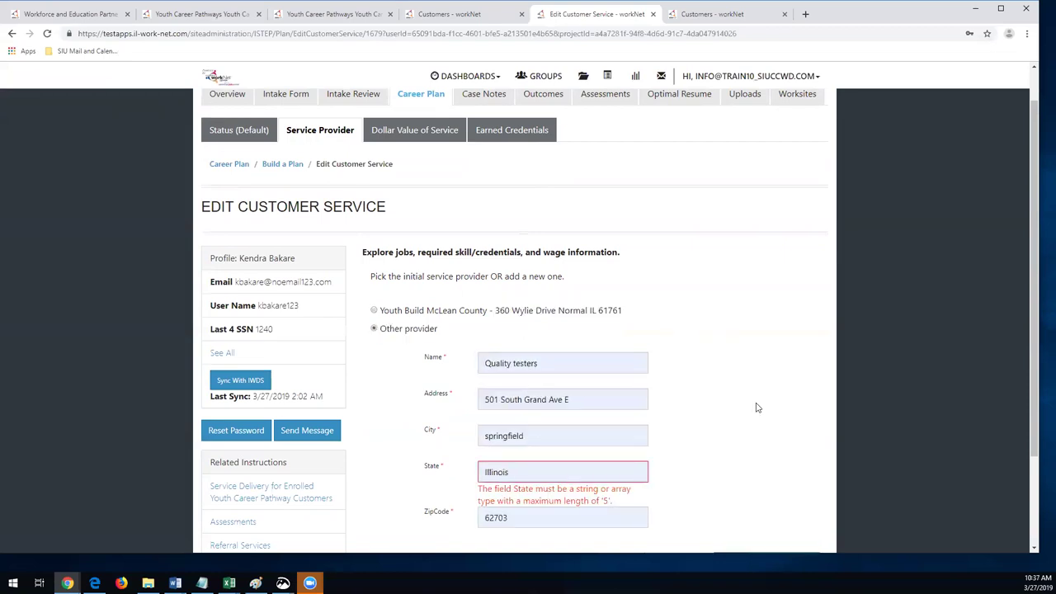
scroll(757, 408, down, 1)
scroll(756, 405, up, 1)
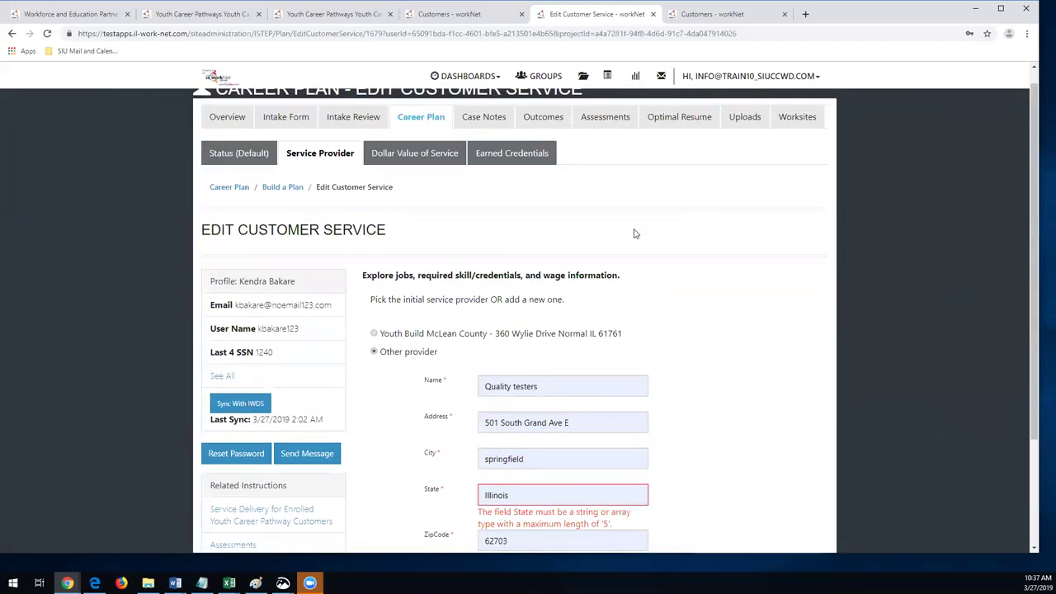
Choose Youth Build McLean County as the initial service provider and update the customer service.
click(375, 334)
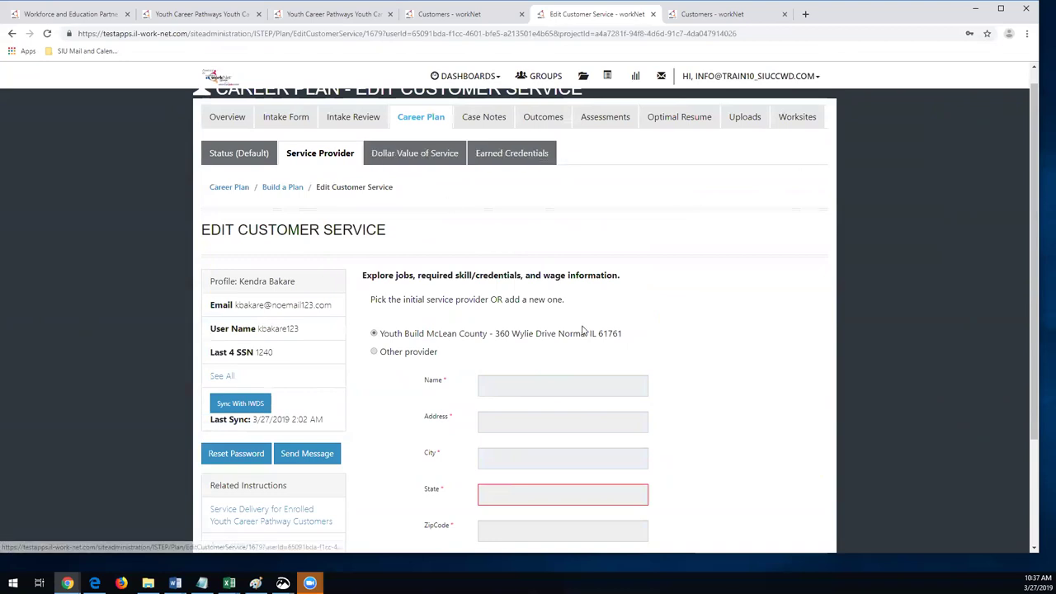
scroll(792, 399, down, 2)
click(750, 473)
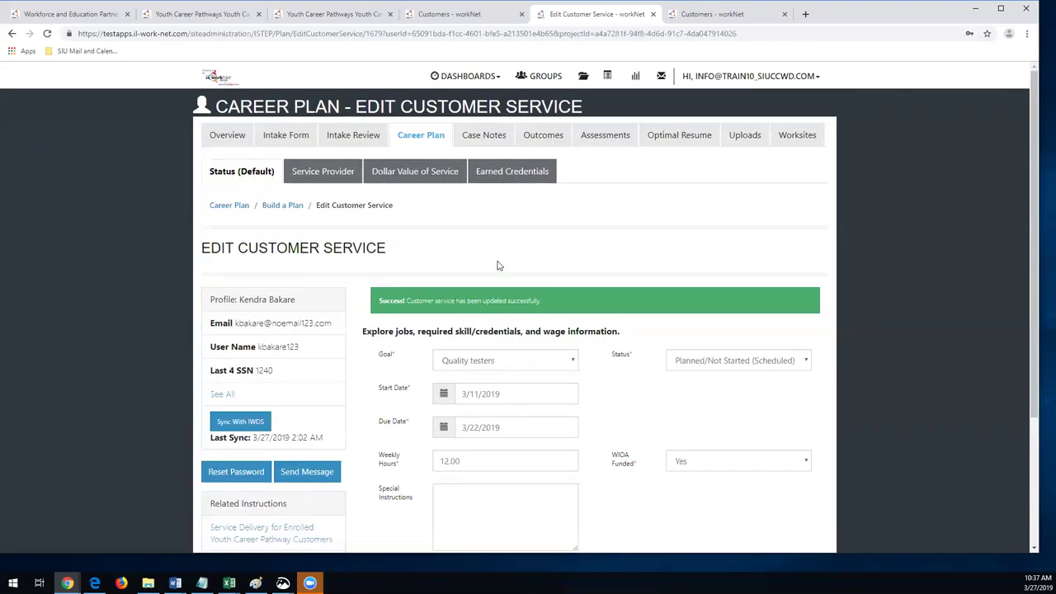
Open the service's earned credentials and view the Forklift Driving and test credential forms, closing each without saving.
click(501, 177)
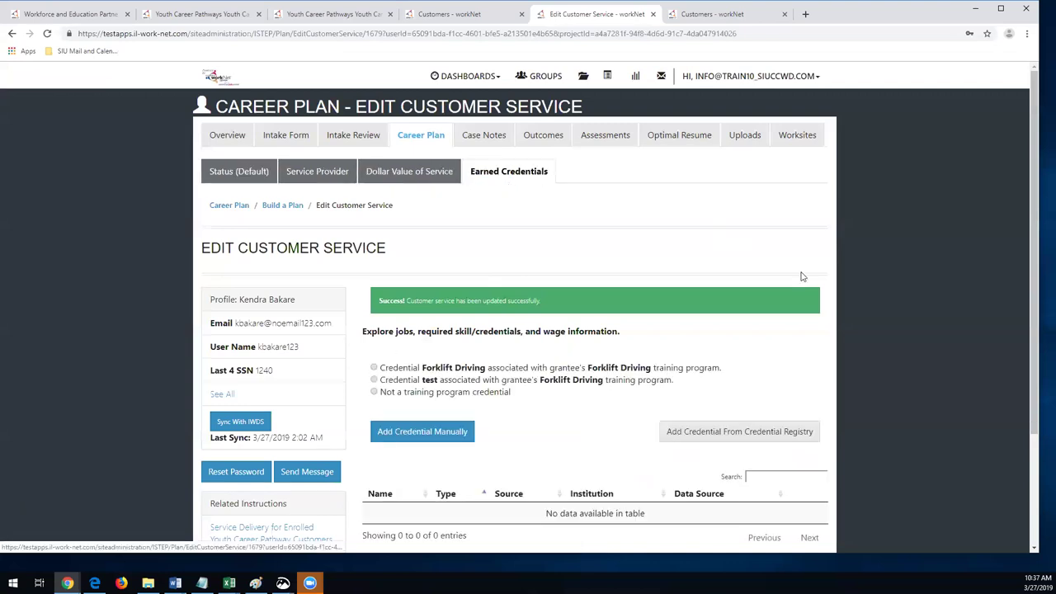
scroll(575, 248, down, 2)
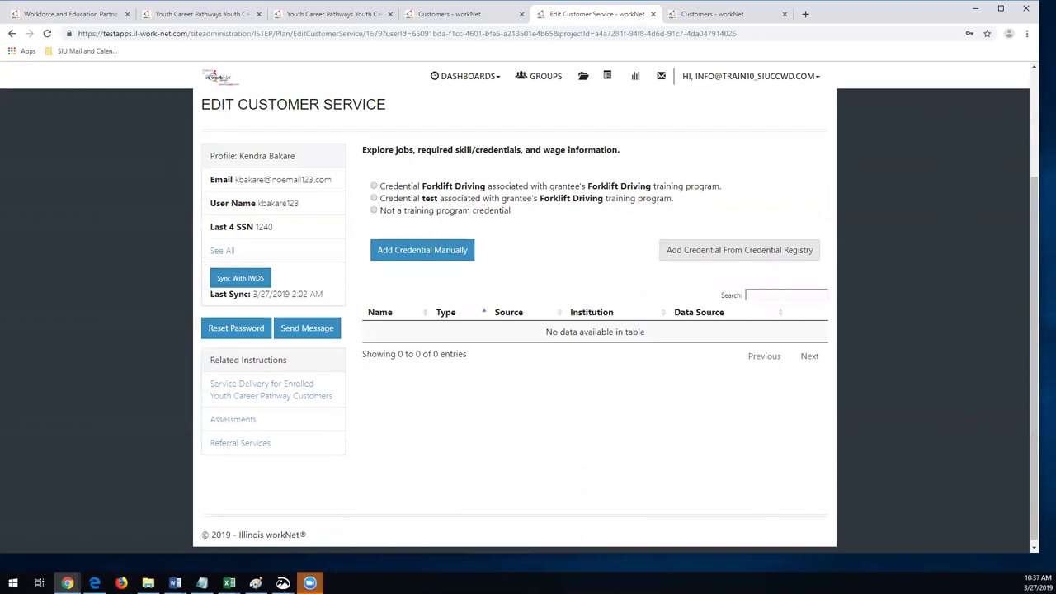
scroll(723, 253, up, 1)
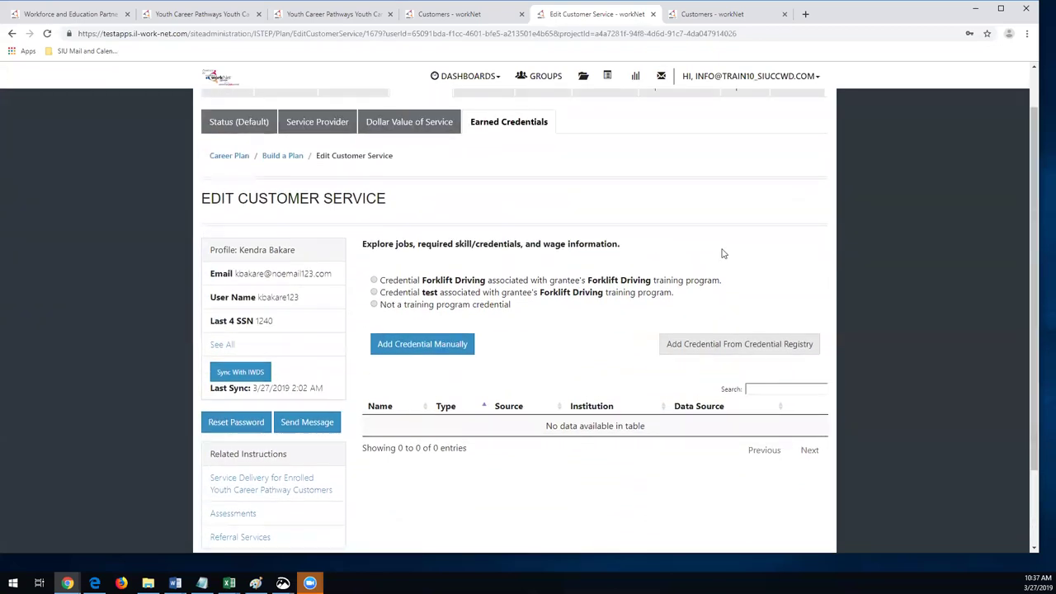
click(374, 281)
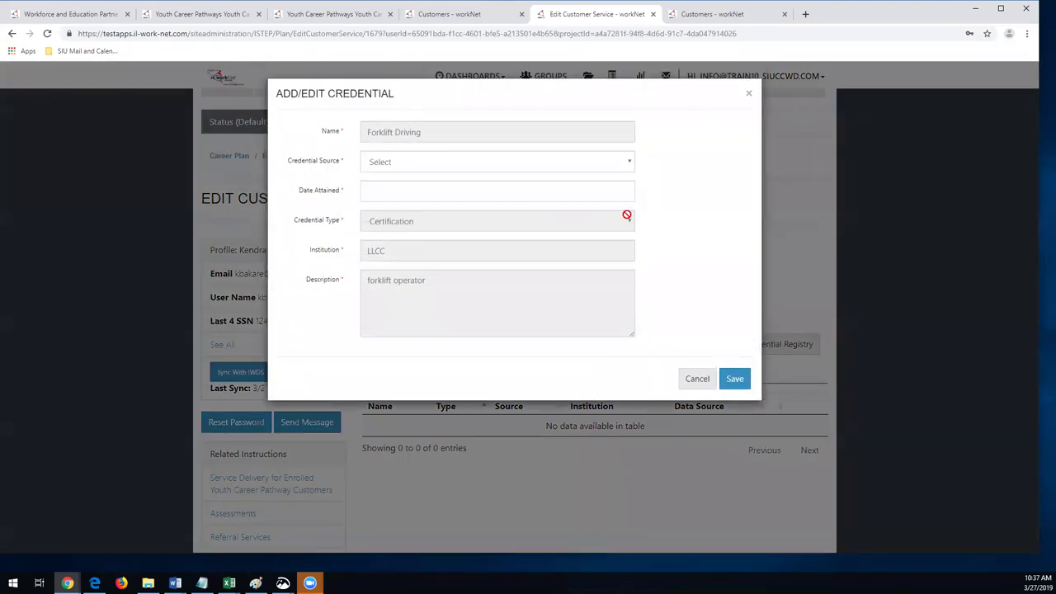
click(749, 96)
click(373, 293)
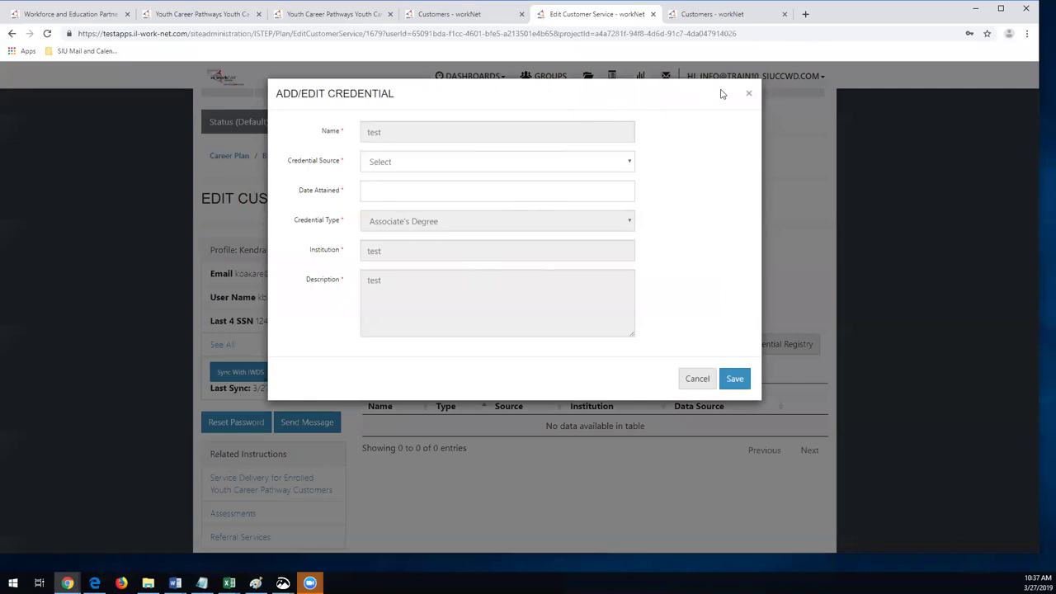
click(748, 94)
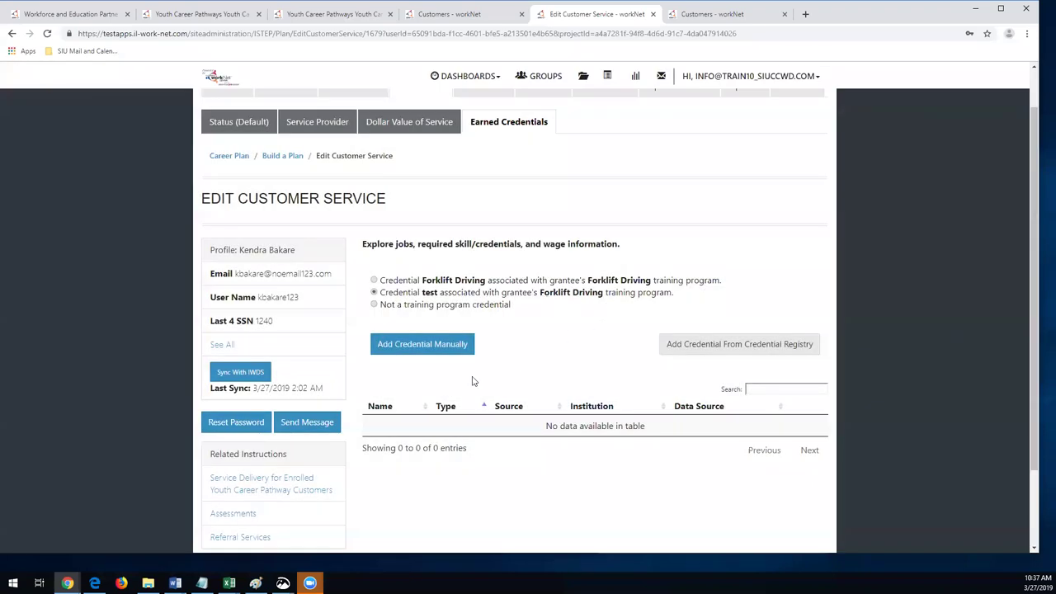
Select the "Not a training program credential" option and review the service's earned credential choices.
click(374, 305)
click(749, 96)
scroll(763, 341, up, 1)
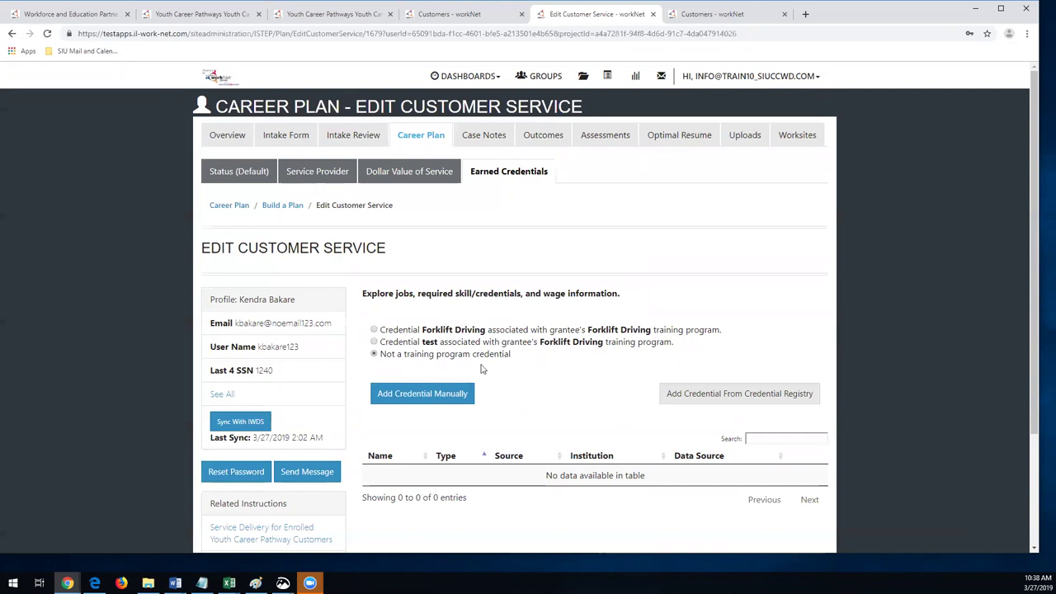
drag(523, 361, 365, 316)
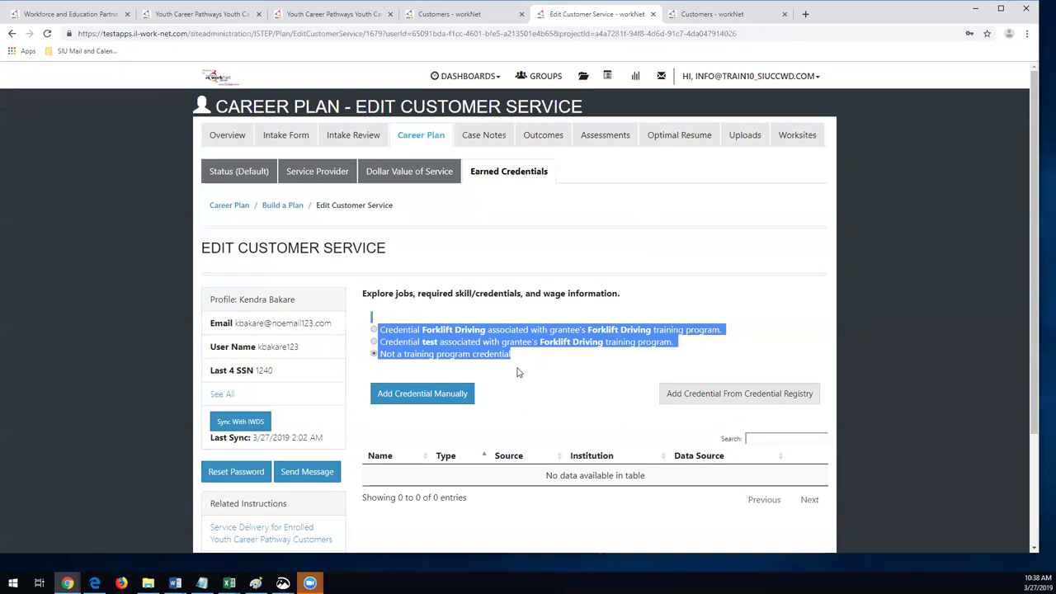
drag(520, 360, 370, 330)
click(574, 370)
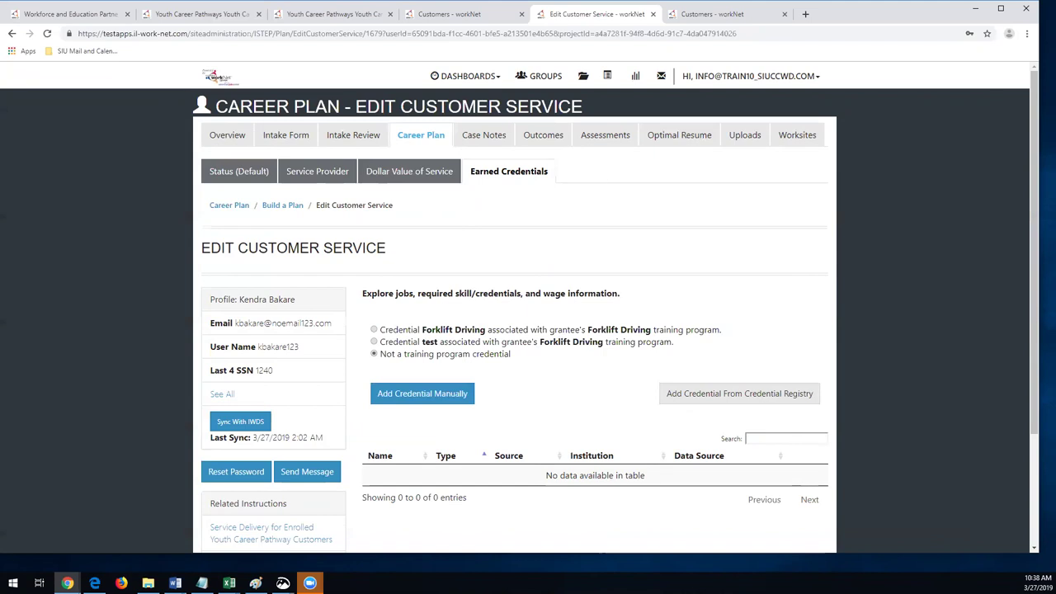
scroll(528, 330, down, 2)
scroll(527, 330, up, 2)
Return to Build a Plan and view the barrier indicator under Other Items for the "Explore jobs" service.
click(288, 206)
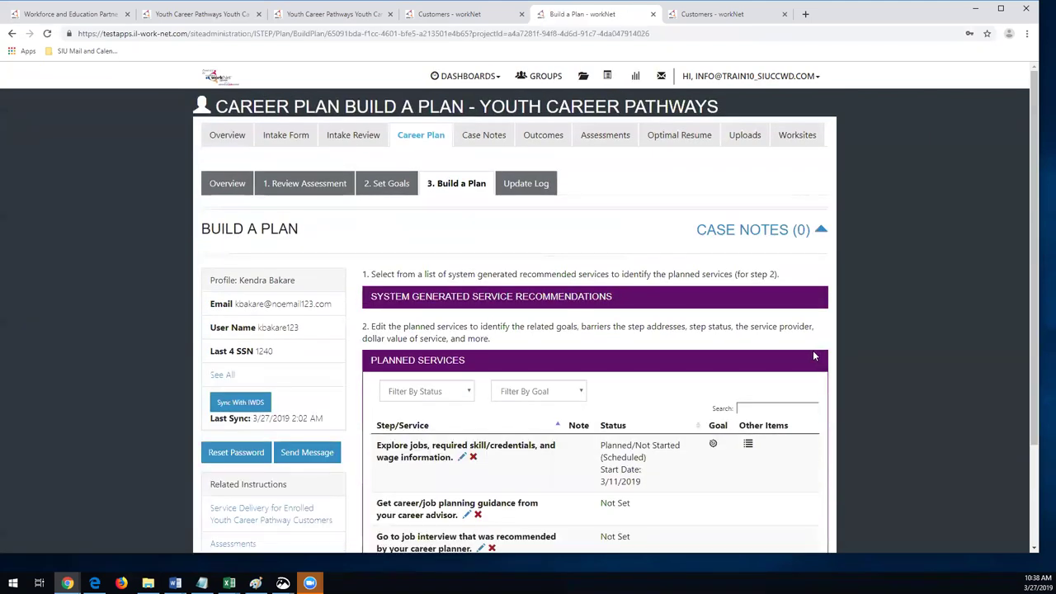
scroll(812, 355, down, 3)
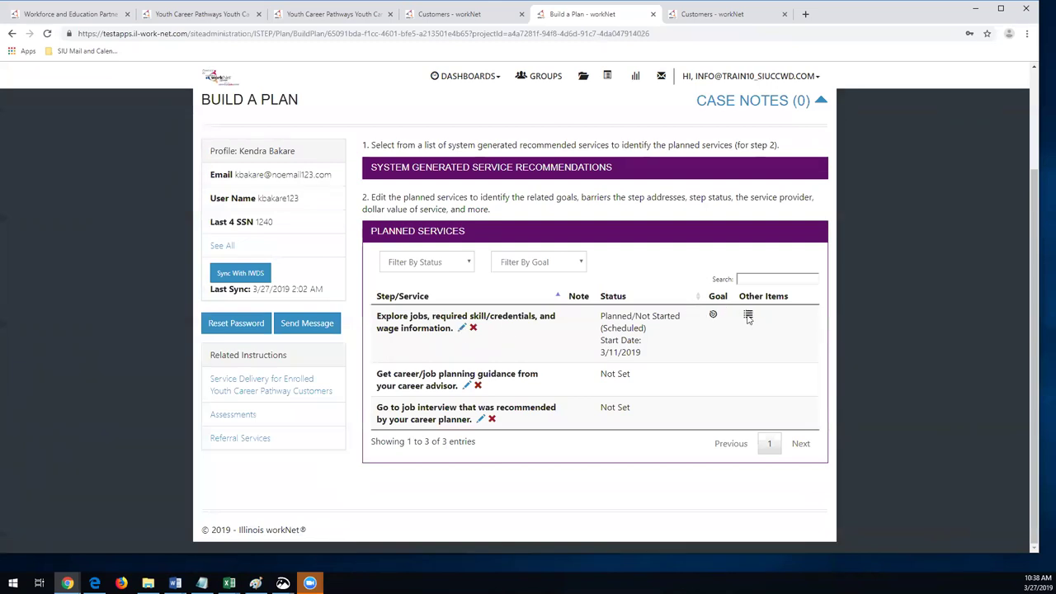
mouse_move(748, 318)
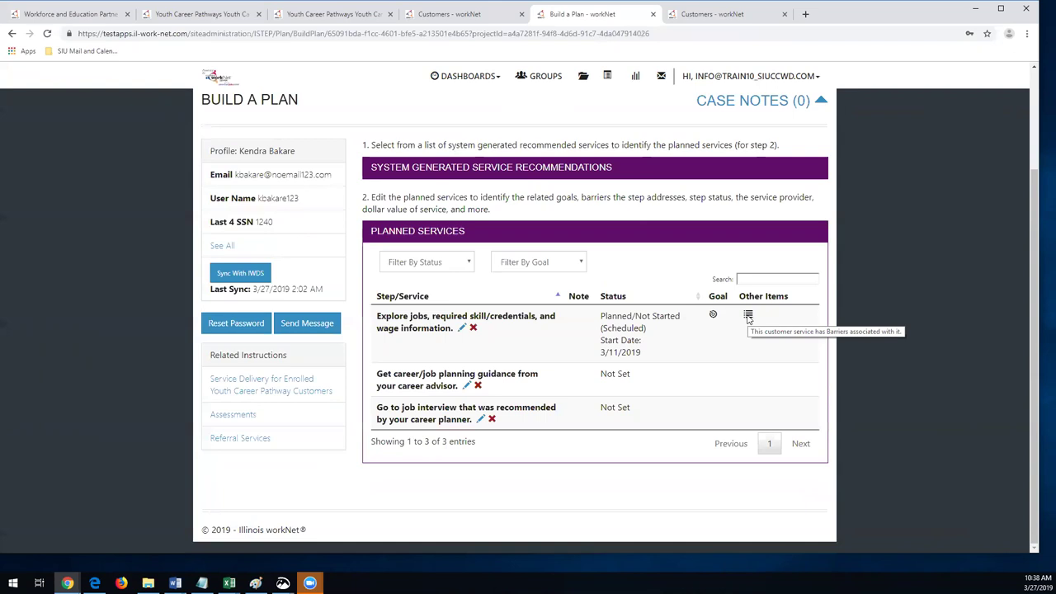
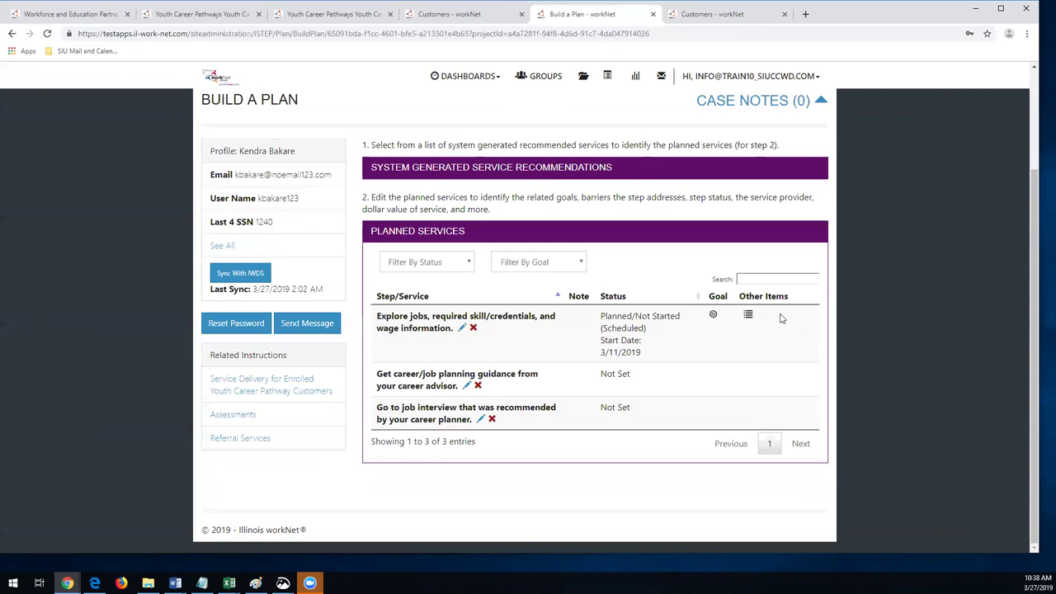
scroll(1034, 355, up, 2)
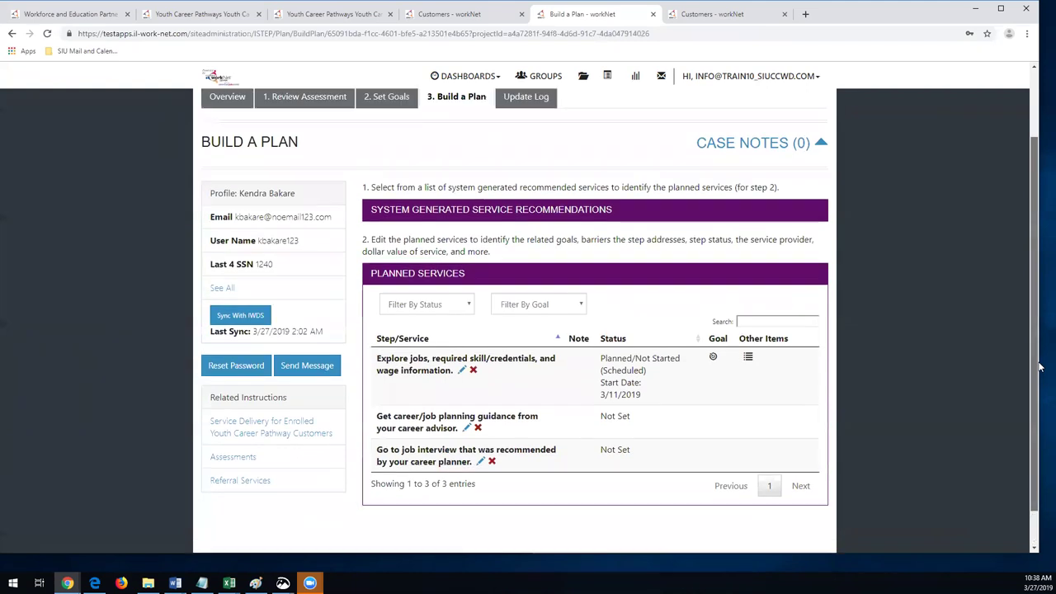
Open the Career Plan Overview, show the Quality testers goal's next steps and highlight the "Explore jobs" service's status.
click(229, 183)
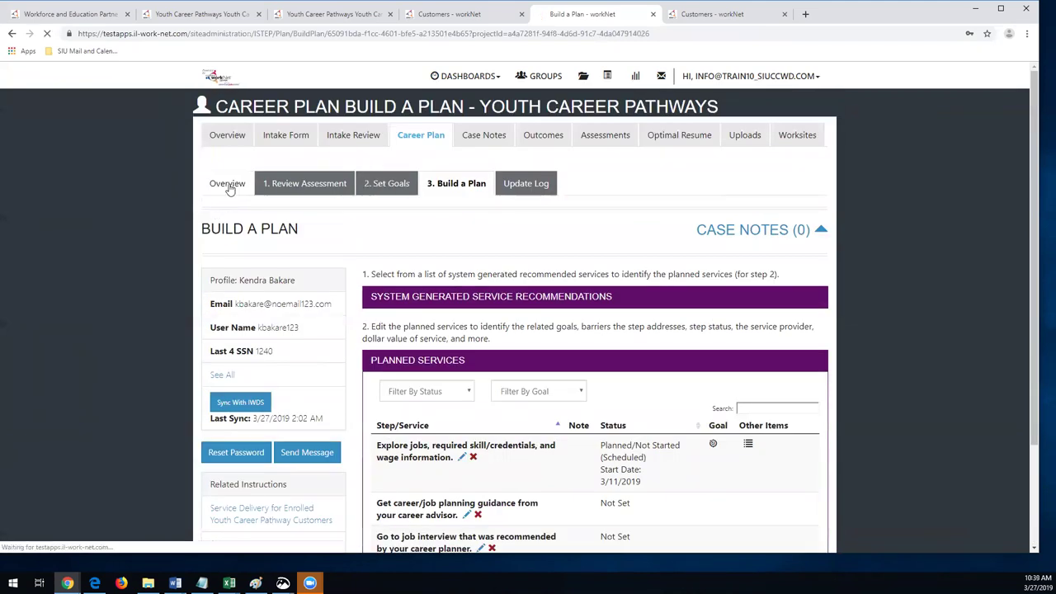
scroll(1037, 375, down, 2)
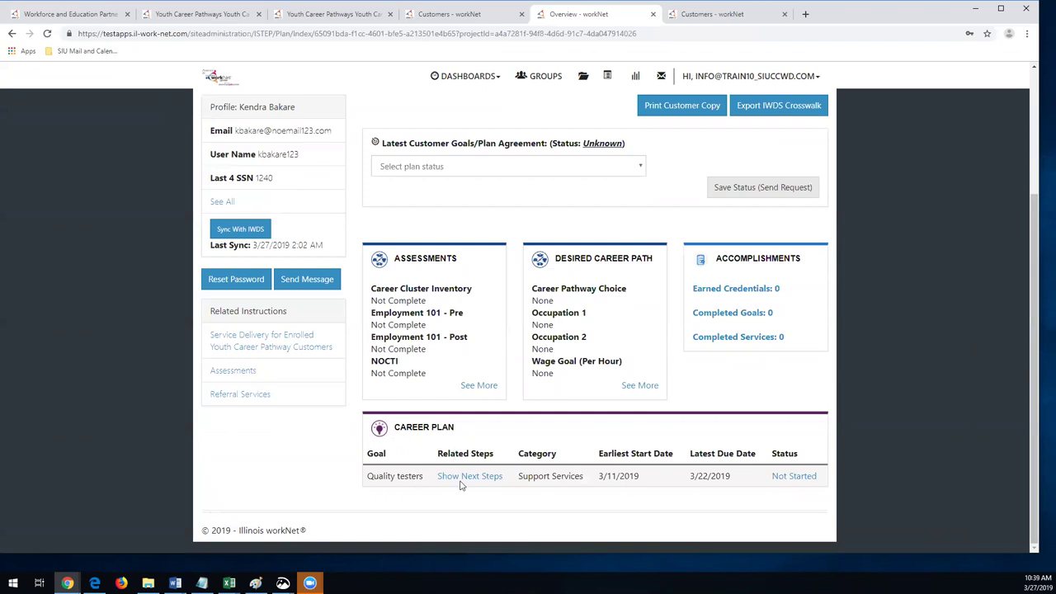
click(497, 482)
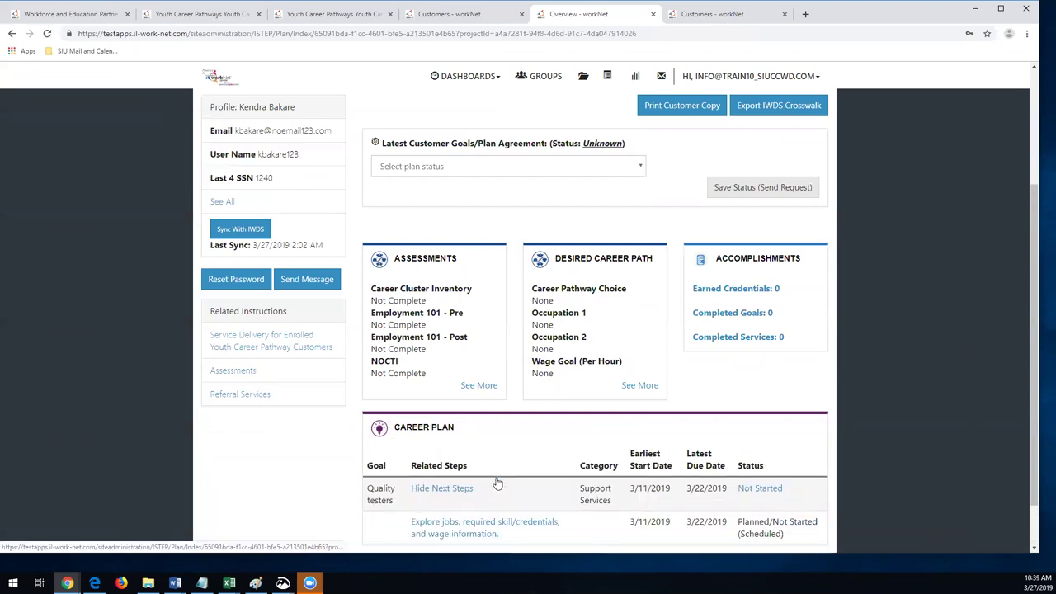
scroll(1033, 401, down, 1)
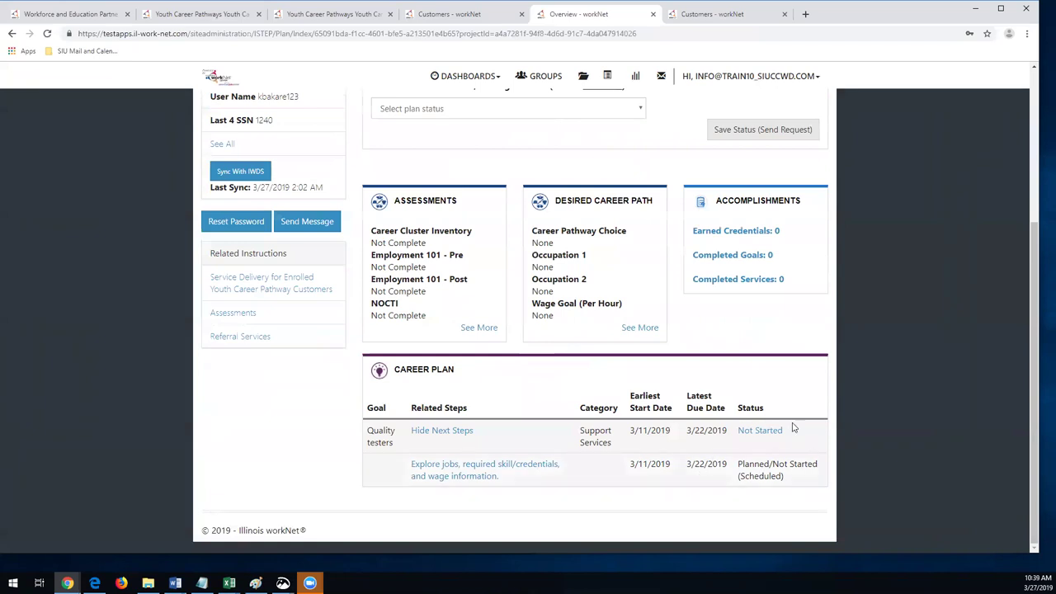
mouse_move(741, 464)
mouse_down()
mouse_move(828, 466)
mouse_move(734, 472)
mouse_up()
click(768, 475)
click(772, 476)
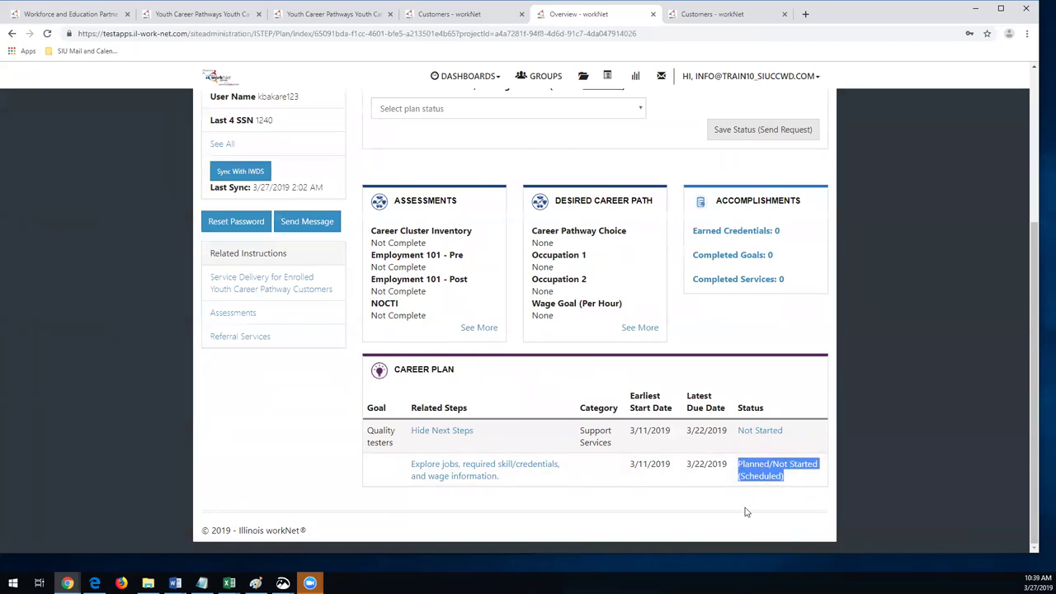
click(783, 476)
drag(784, 476, 739, 466)
scroll(824, 428, up, 2)
scroll(825, 428, up, 1)
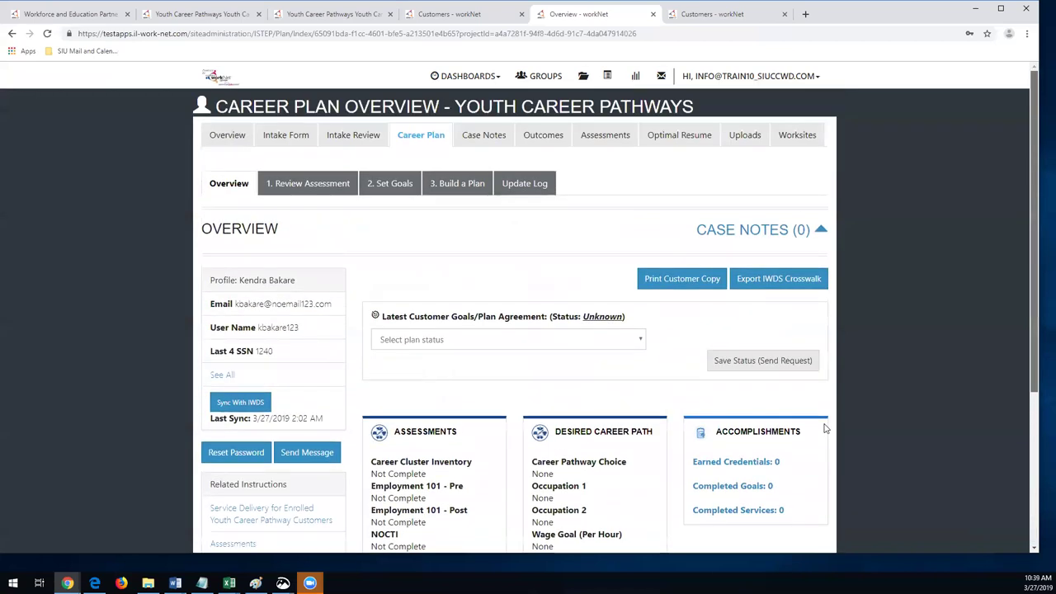
Export the IWDS crosswalk and review the goals, services and planned dates in the downloaded Services_3-27-2019.xlsx in Excel.
click(787, 285)
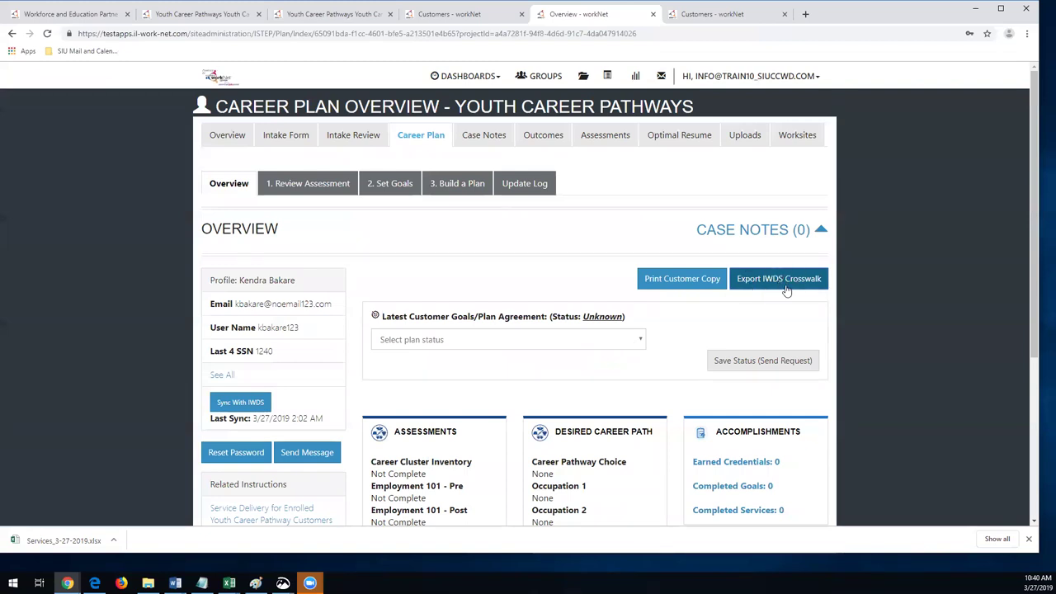
click(70, 541)
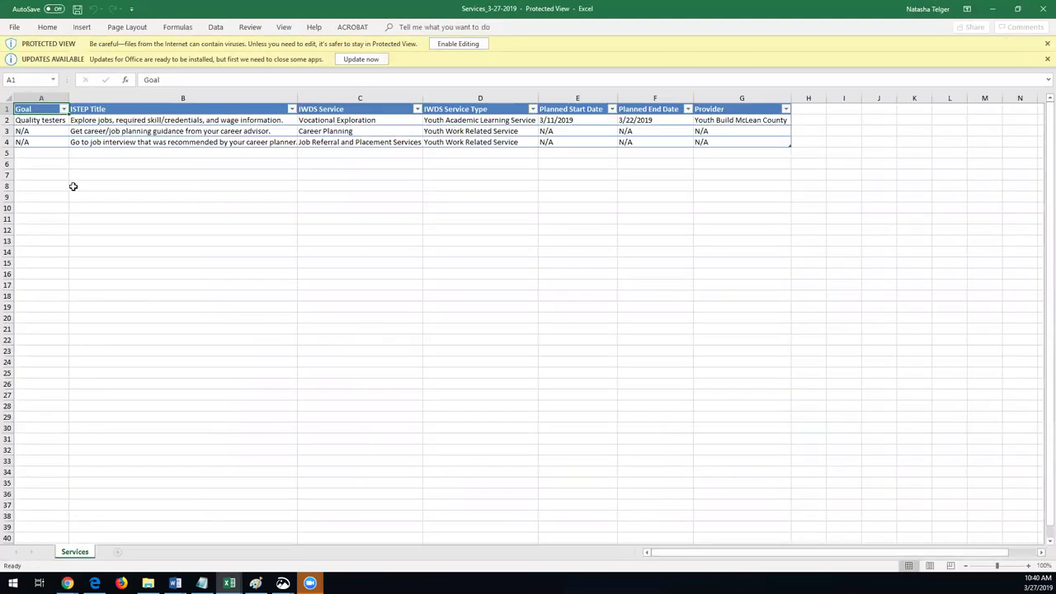
drag(141, 119, 145, 142)
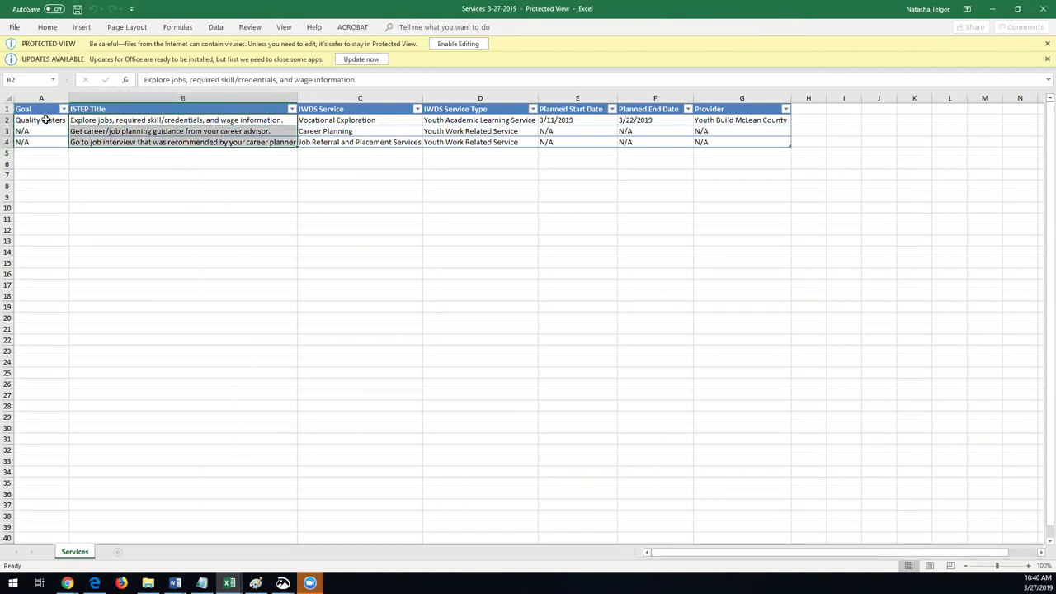
drag(46, 119, 45, 137)
drag(104, 120, 123, 141)
click(346, 119)
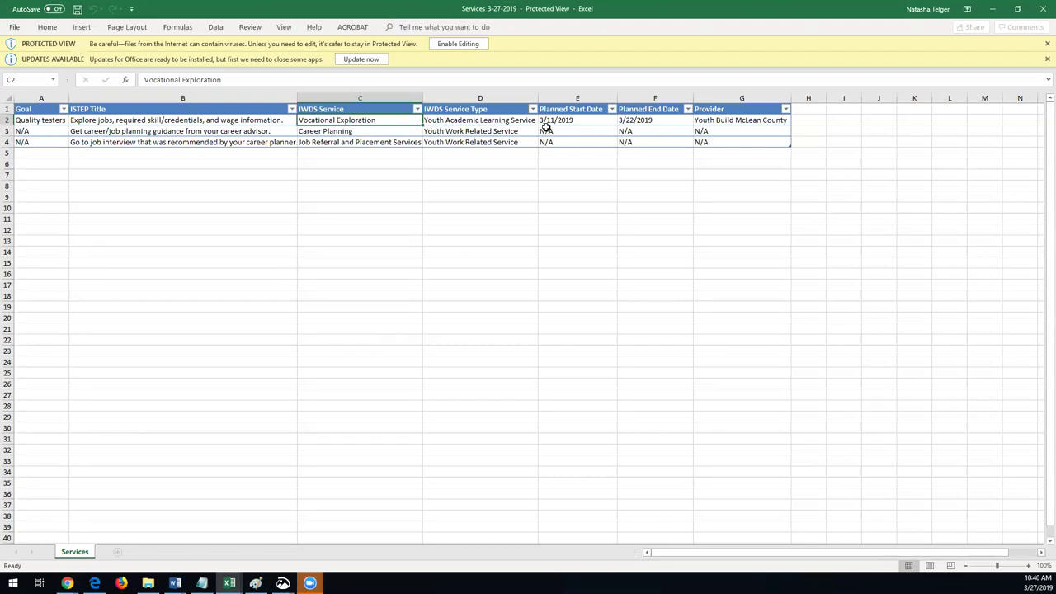
click(572, 121)
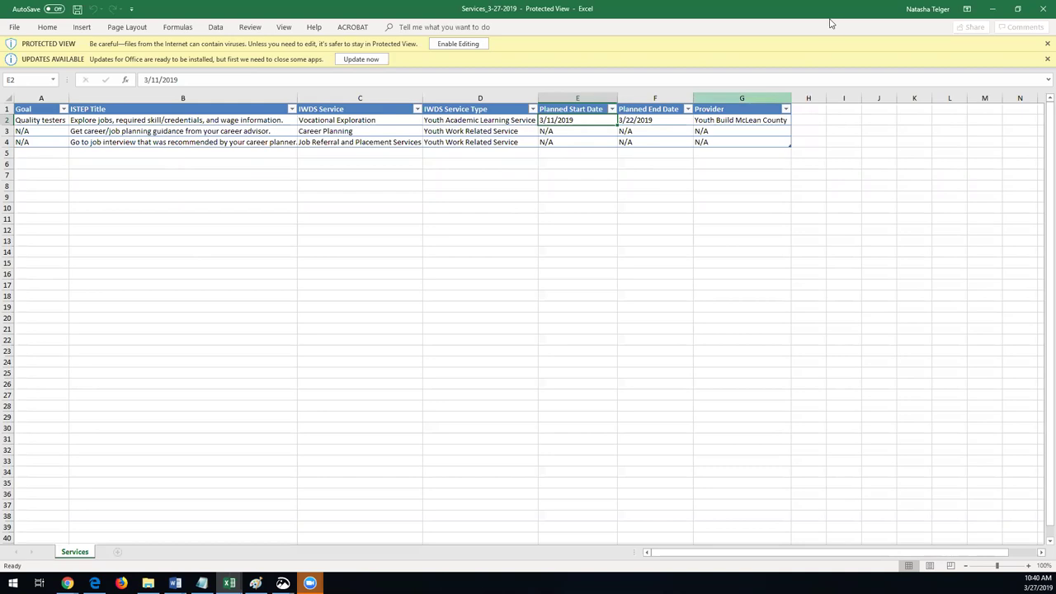
Return from Excel to the Career Plan Overview in the browser and review the planned service's status.
key(alt+Tab)
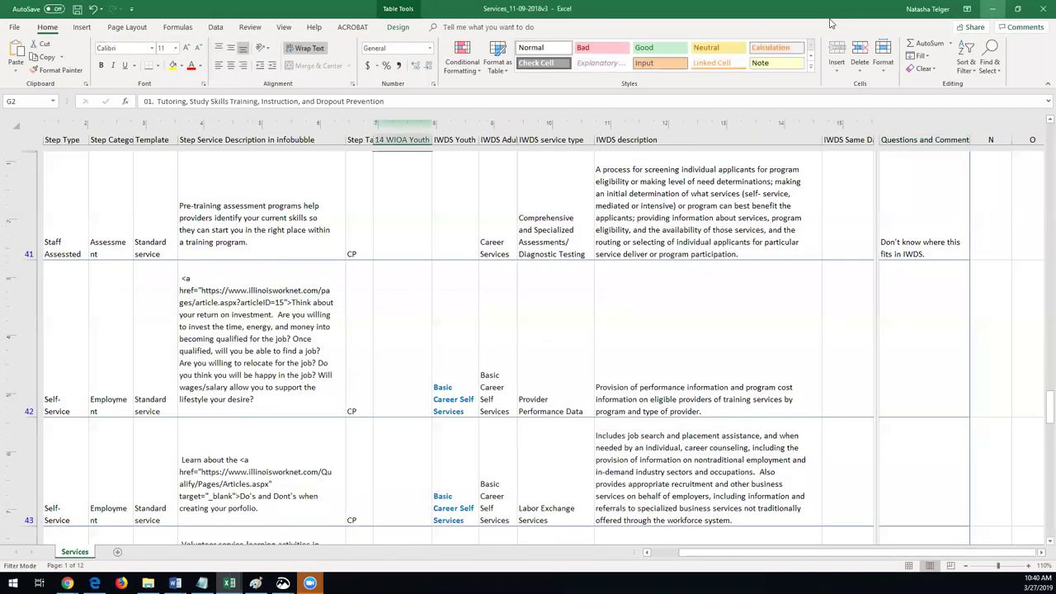
click(992, 8)
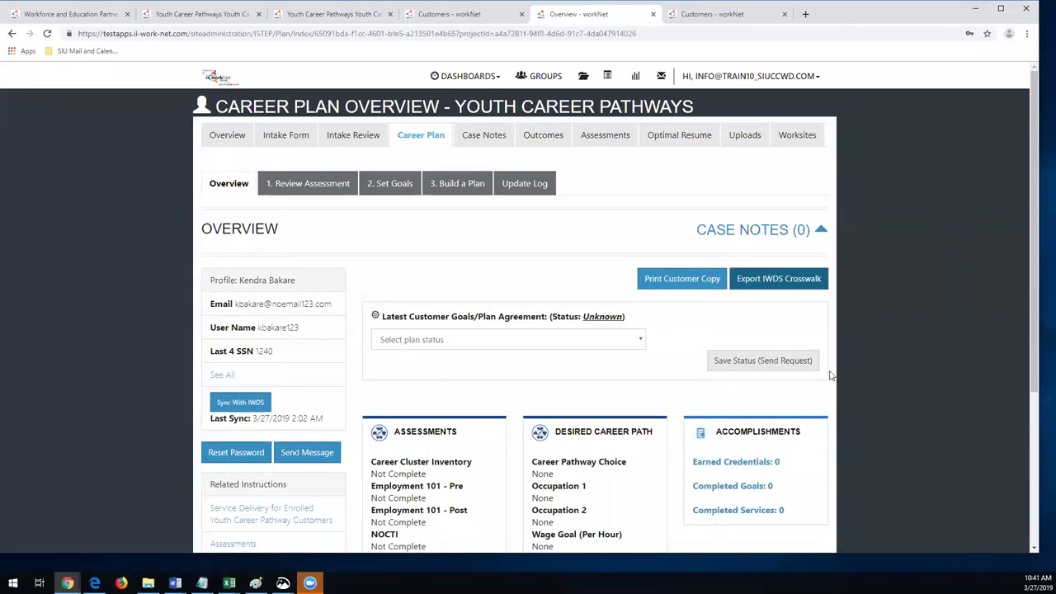
scroll(792, 429, down, 3)
triple_click(747, 492)
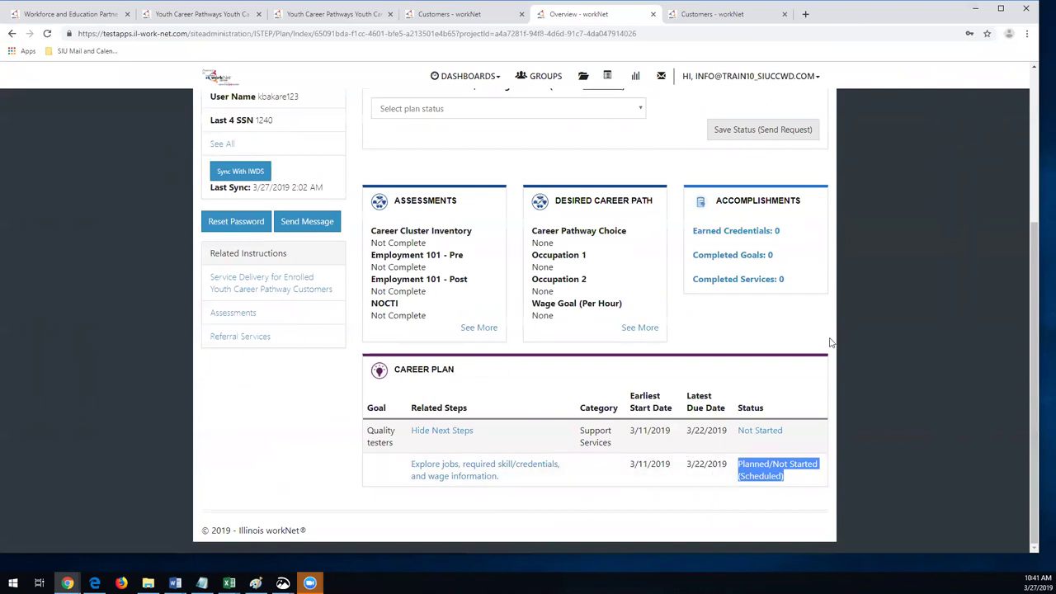
scroll(831, 343, up, 3)
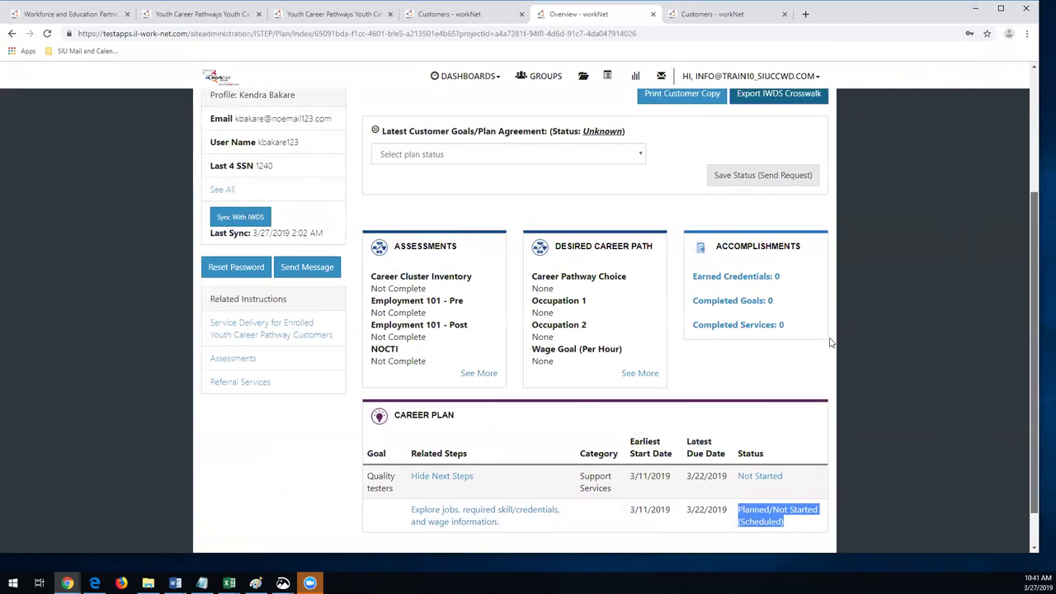
scroll(830, 342, up, 1)
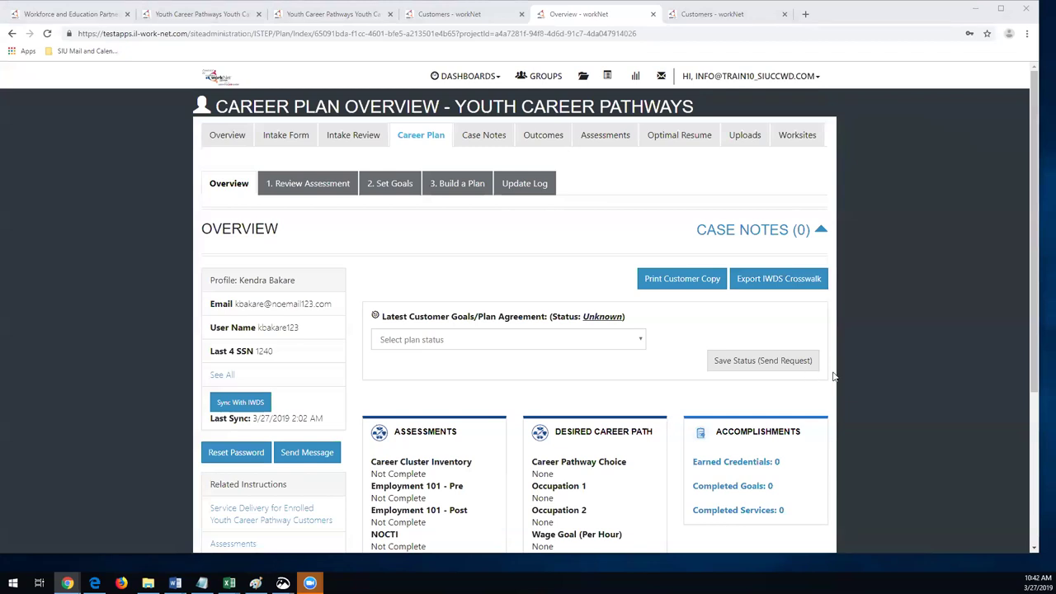
Start a new case note from the Career Plan Overview and set its task to General.
click(743, 232)
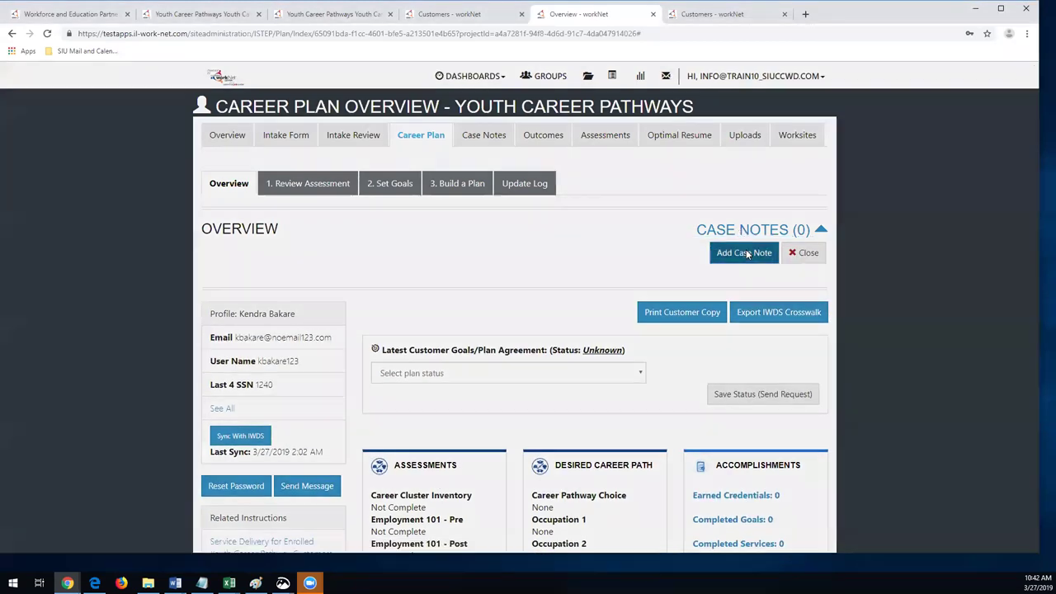
click(745, 253)
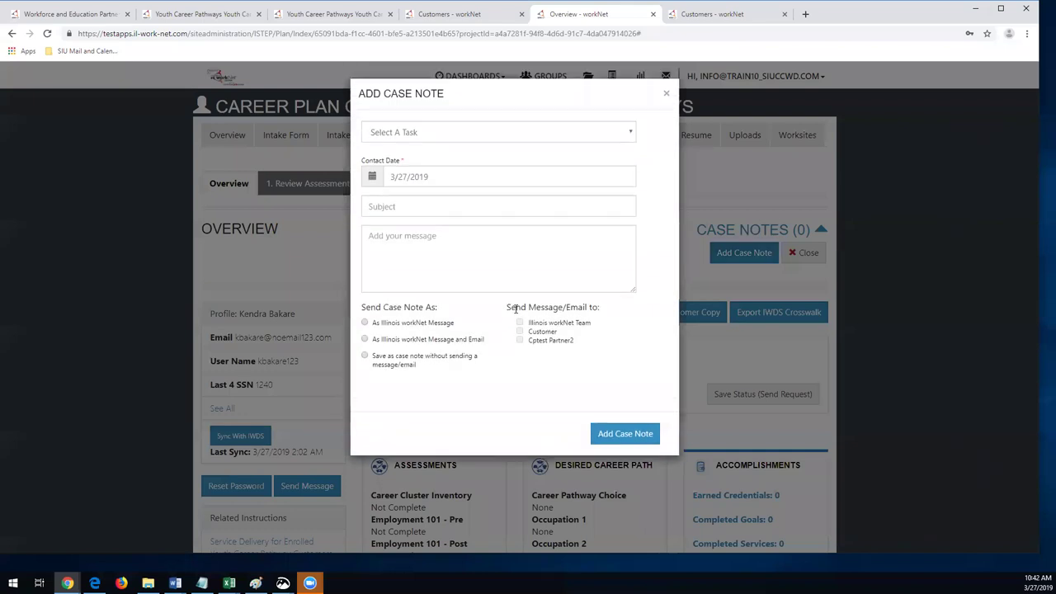
click(464, 134)
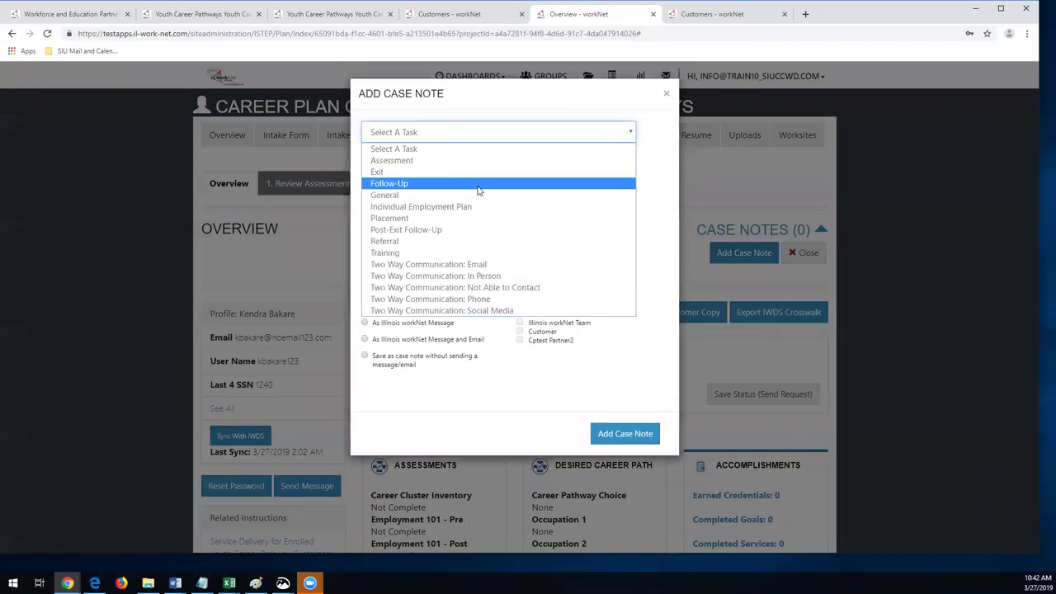
click(536, 198)
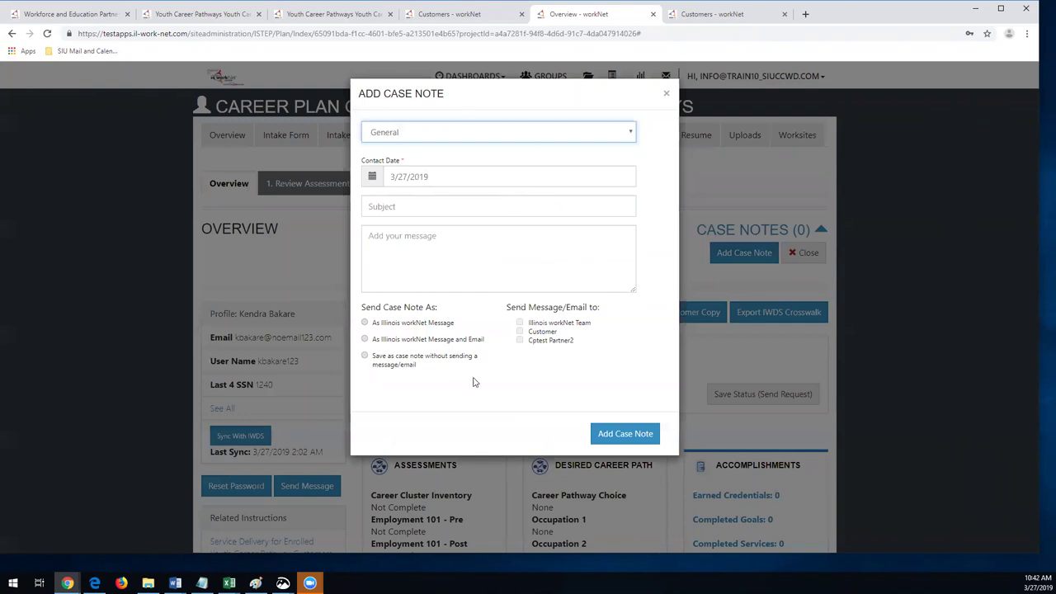
Try the case note's sending options, including Illinois workNet Message and Email, and toggle the partner and customer recipients.
click(443, 340)
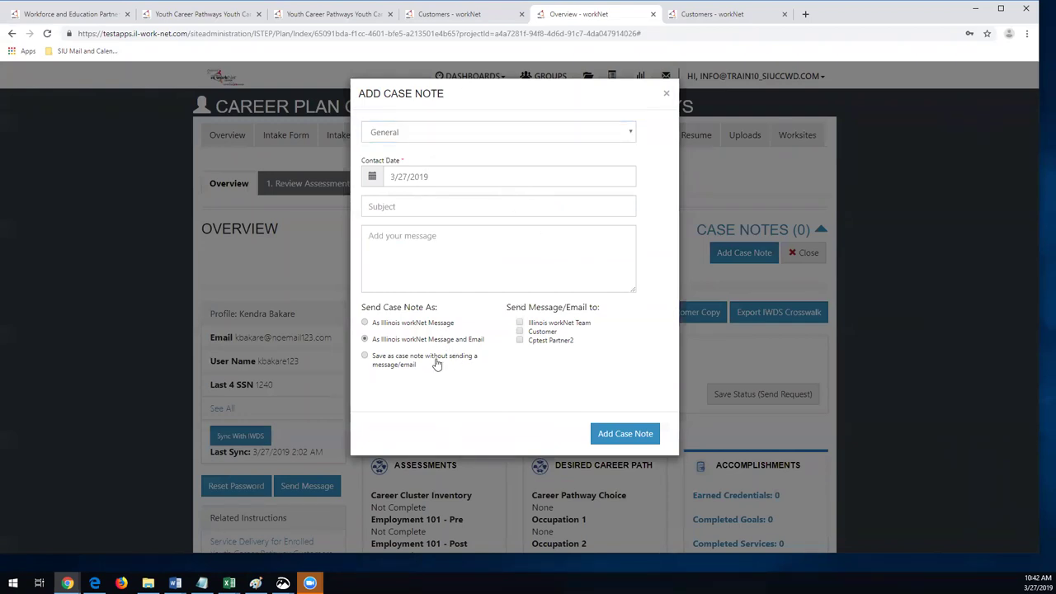
click(428, 359)
click(419, 340)
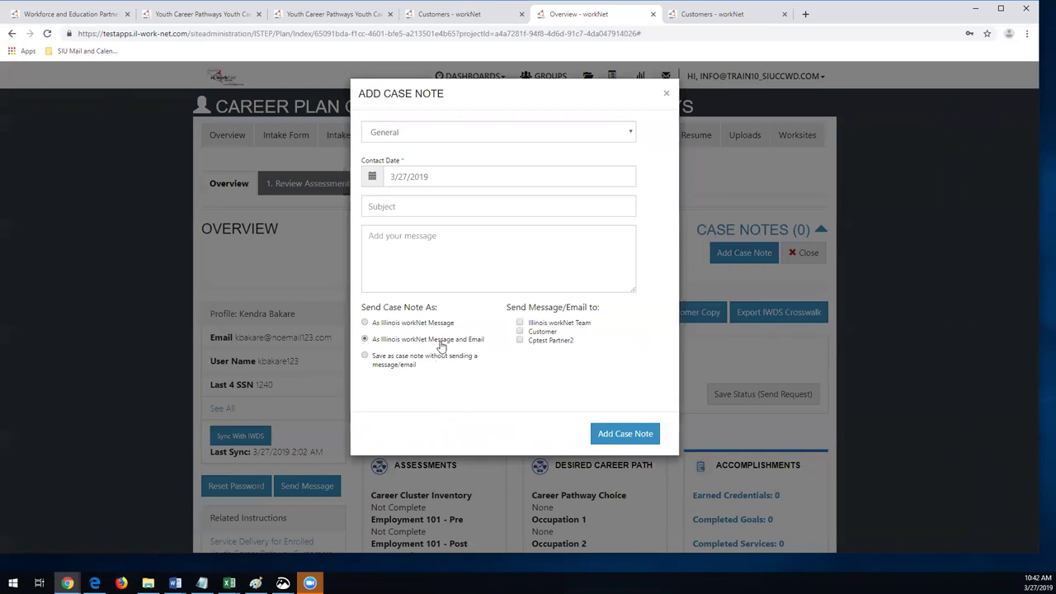
click(520, 339)
click(520, 331)
click(519, 331)
Add the case note with subject "gbdfgh" and message "bghfdgfd", saved without sending a message/email, and close the case notes section.
click(466, 204)
text(gbdfgh)
click(449, 268)
text(bghfdgfd)
click(427, 356)
click(625, 434)
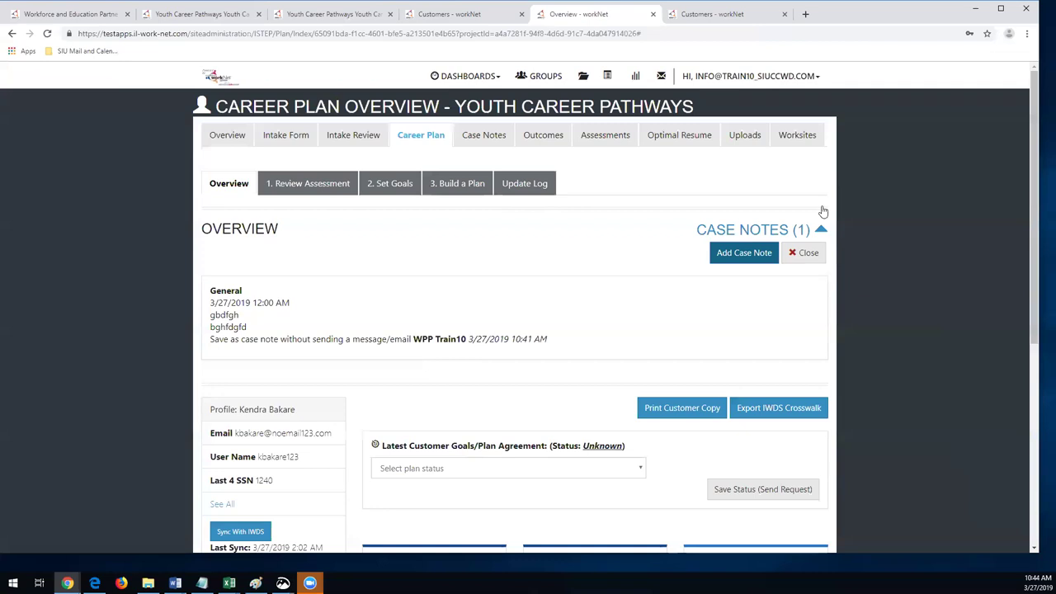
click(805, 256)
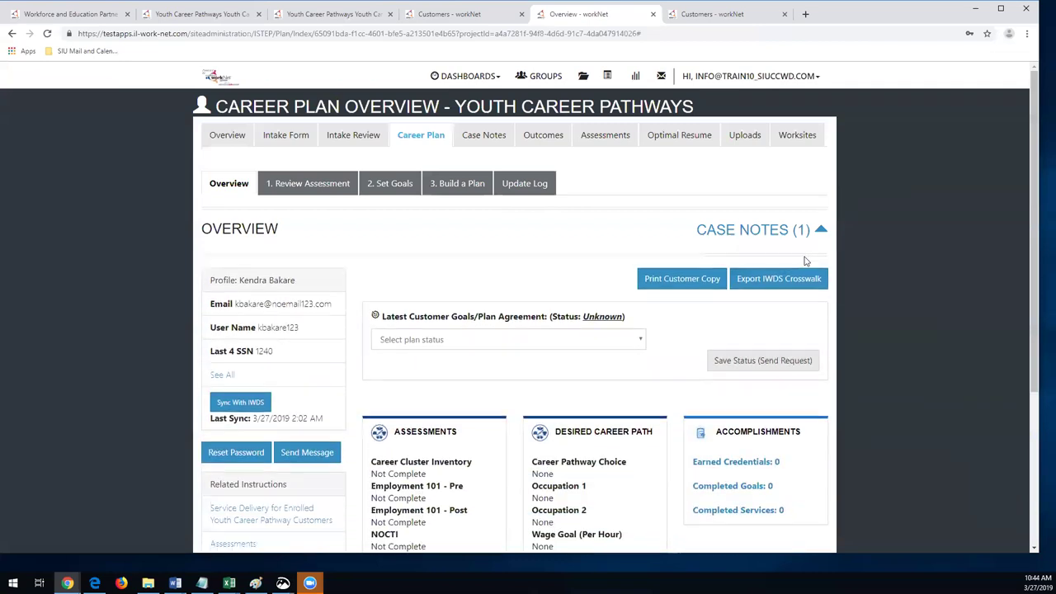
Preview the printable customer copy of the Career Plan through its signature section, and close the customer's Career Plan page.
click(686, 280)
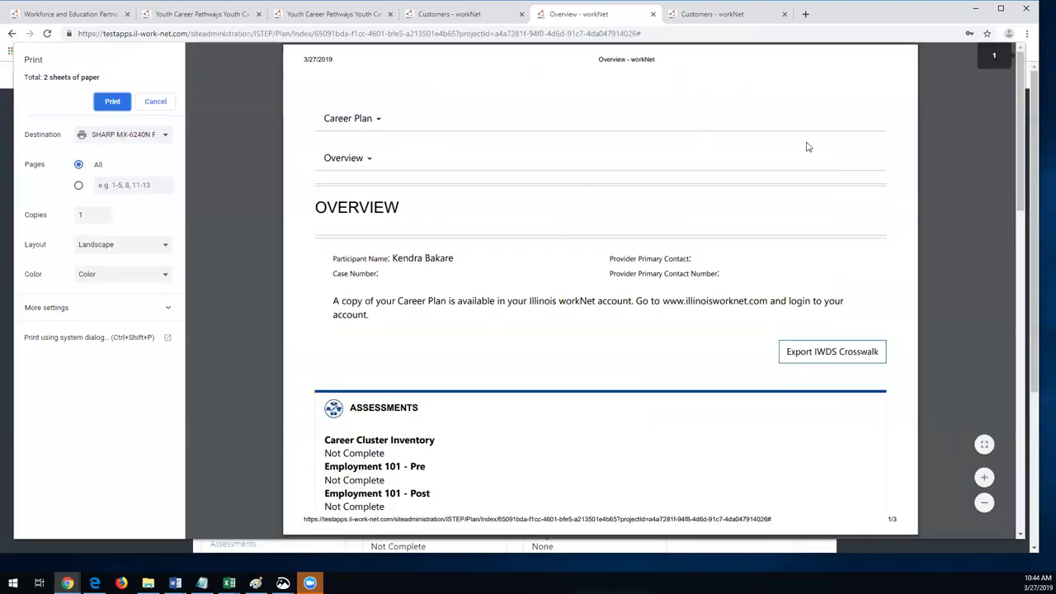
scroll(807, 147, down, 15)
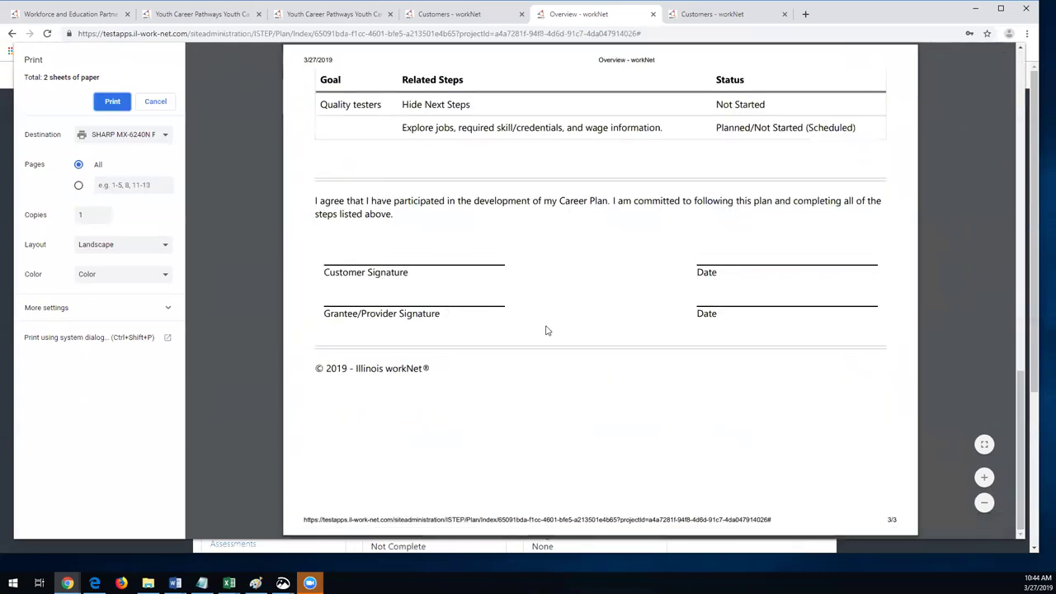
click(653, 14)
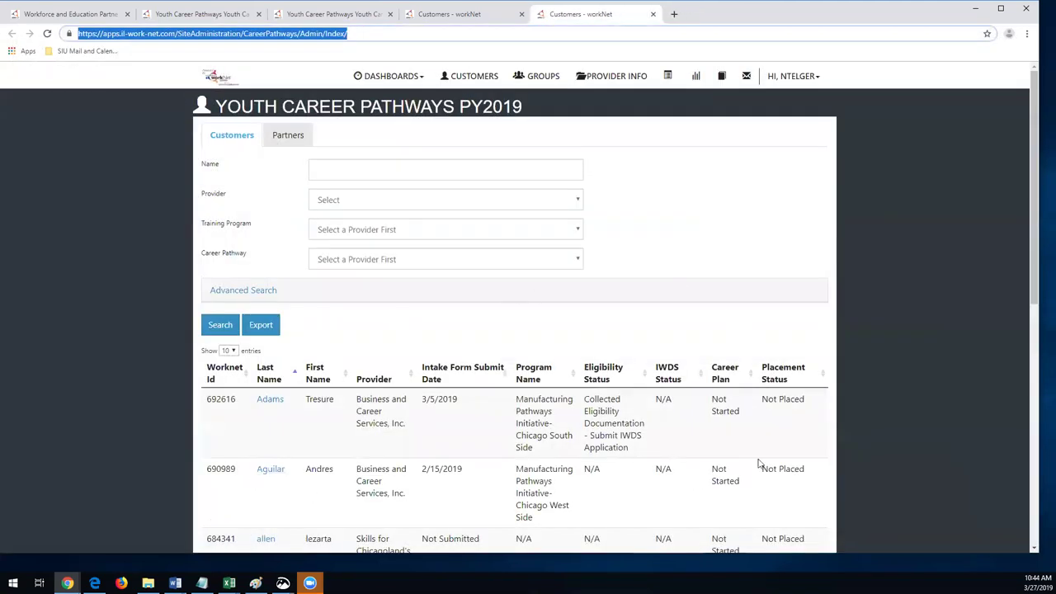
From the test site's customer list, open the customer in the Forklift Driving program and go to their Career Plan overview.
drag(1034, 164, 1033, 288)
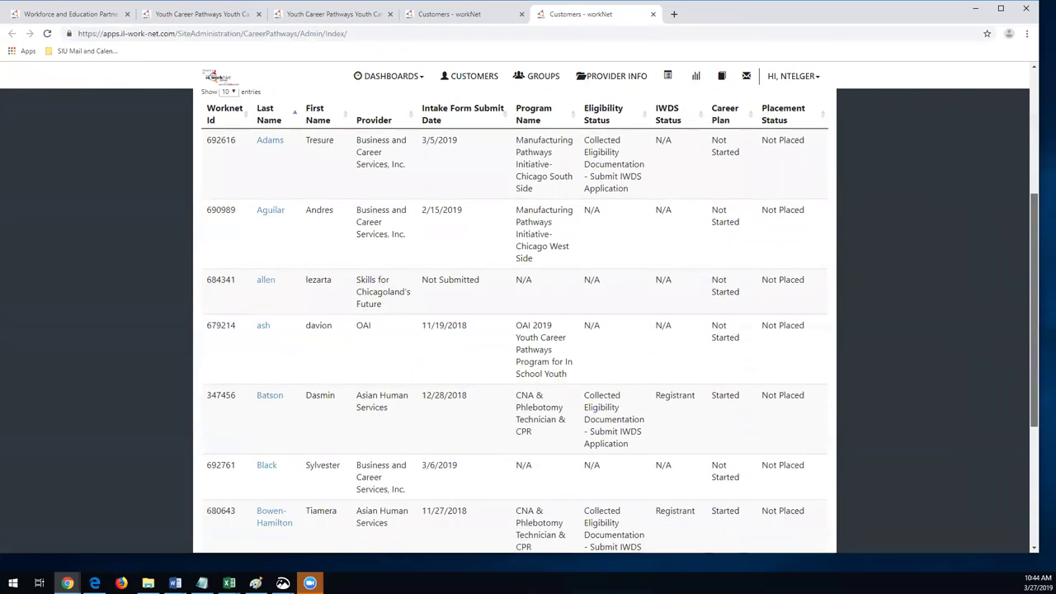
scroll(515, 330, up, 3)
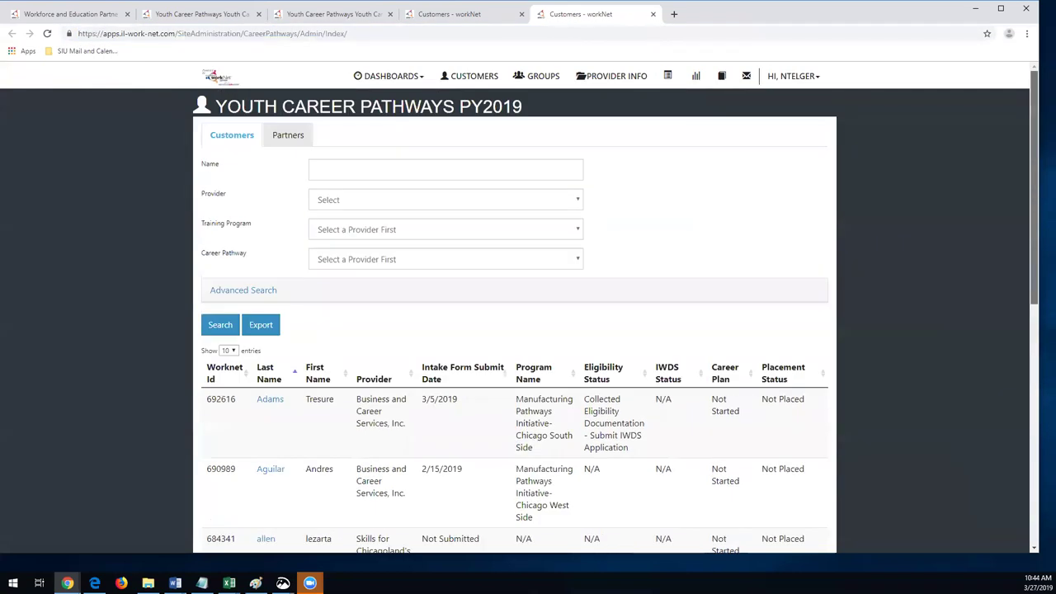
click(467, 10)
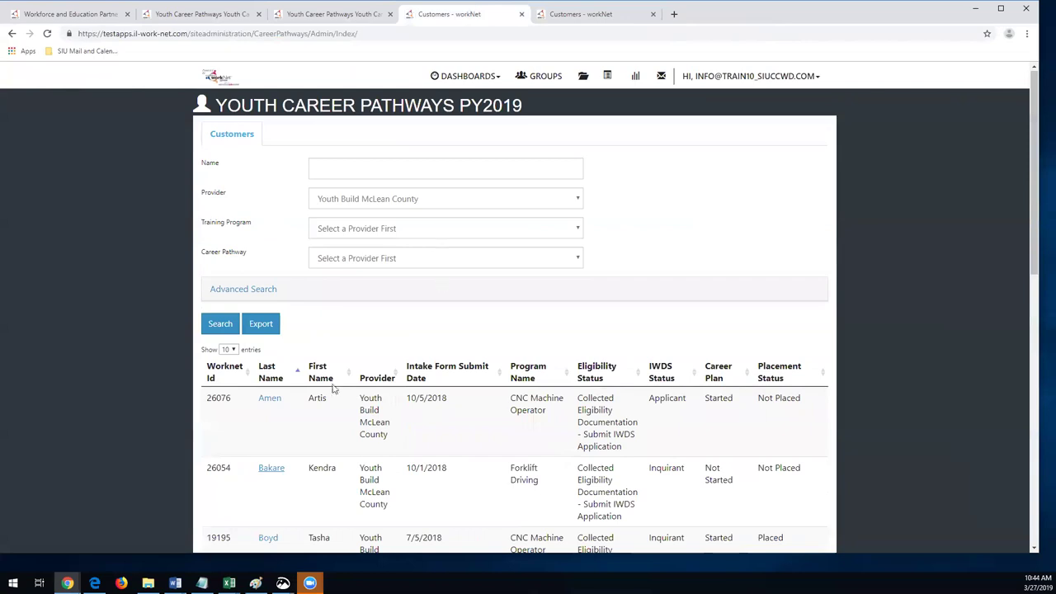
drag(1033, 206, 1033, 293)
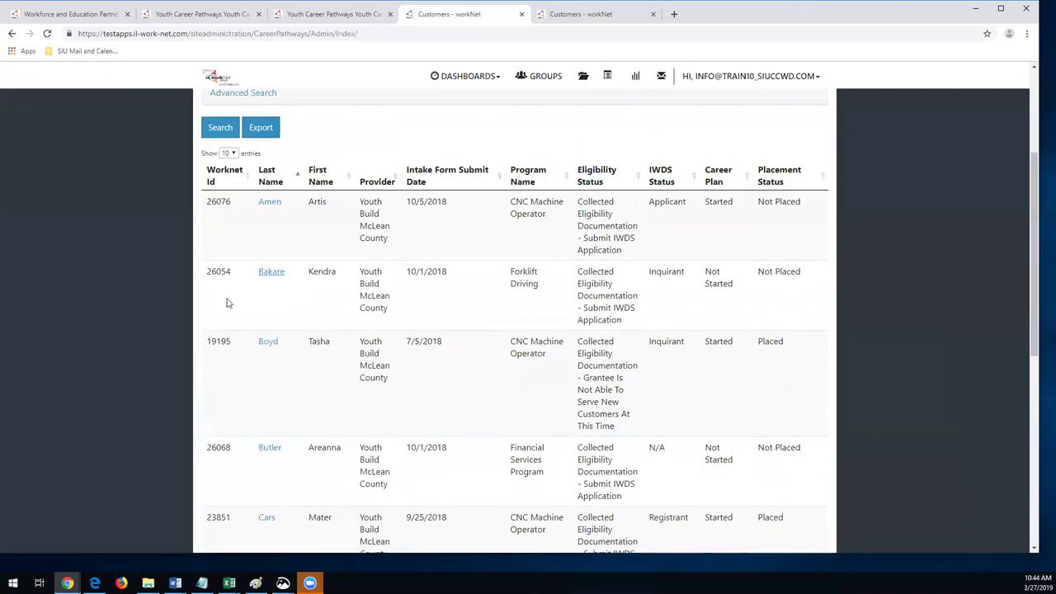
click(279, 277)
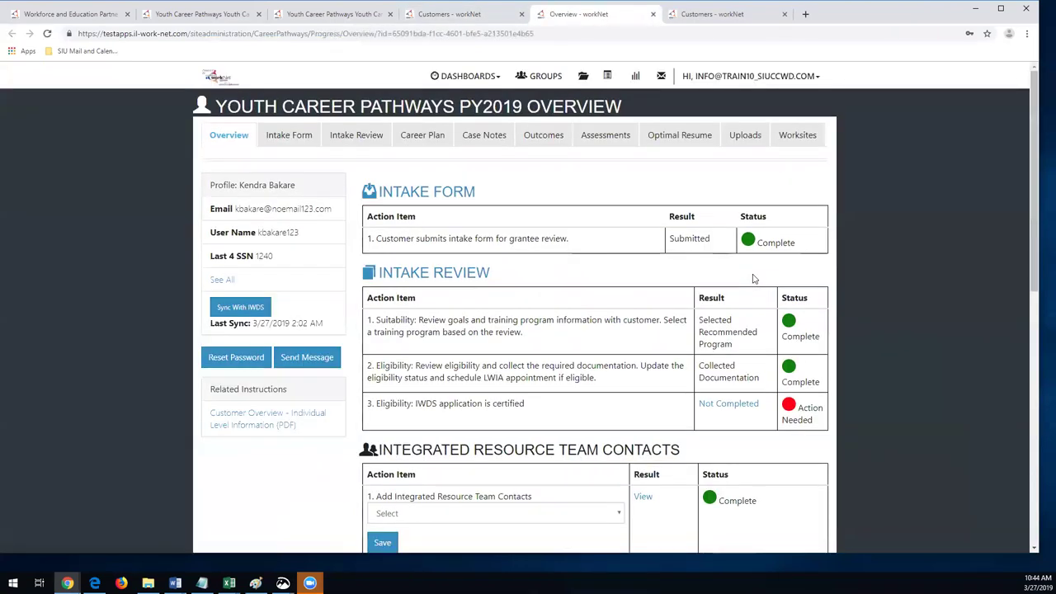
click(423, 143)
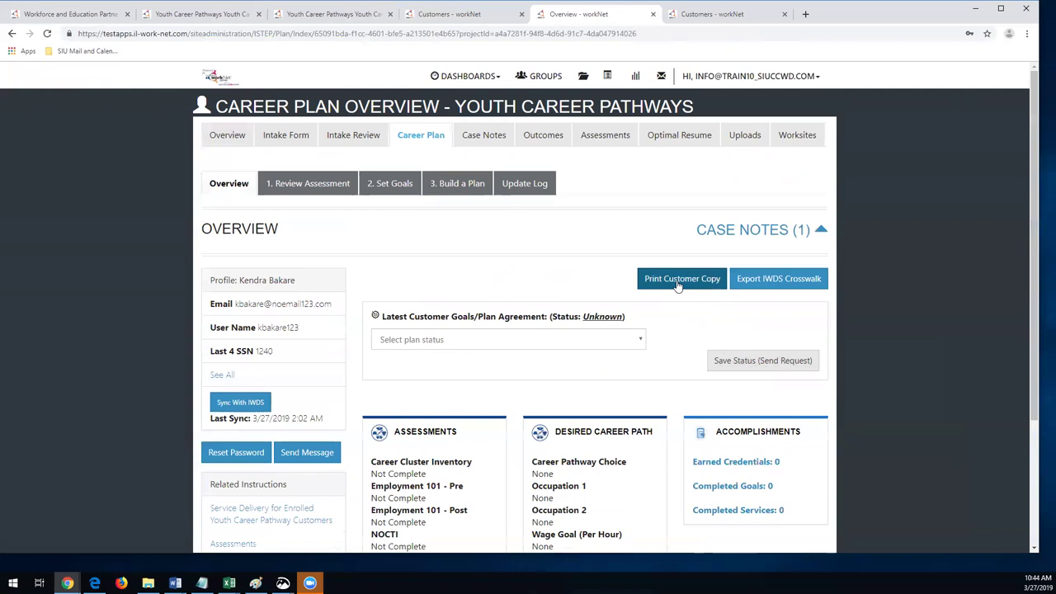
Save the customer's goals/plan agreement status as Customer Agreement Uploaded/On File and check the customer's uploaded documents.
click(643, 347)
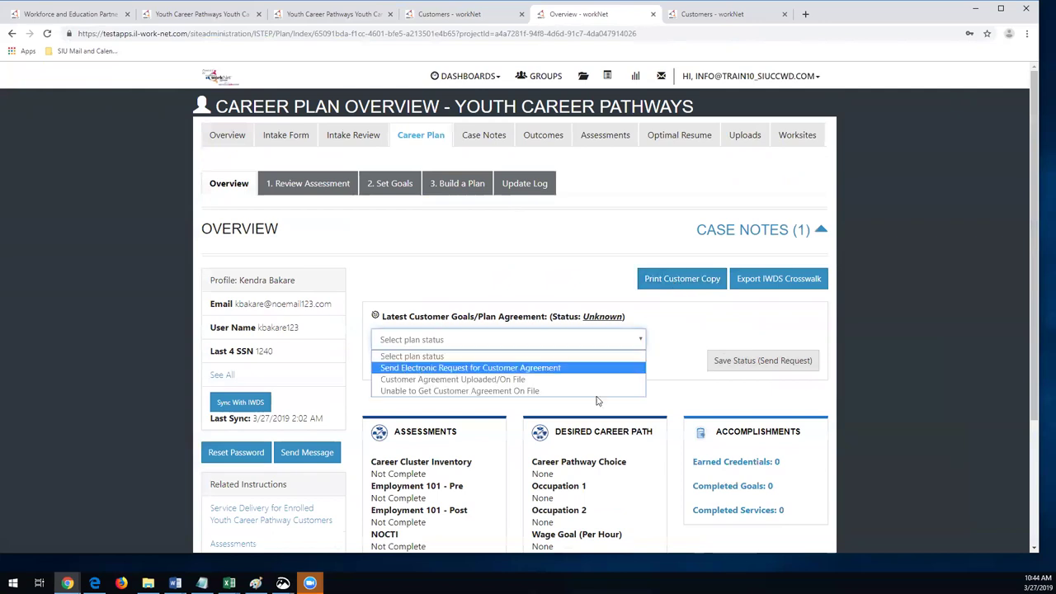
click(539, 381)
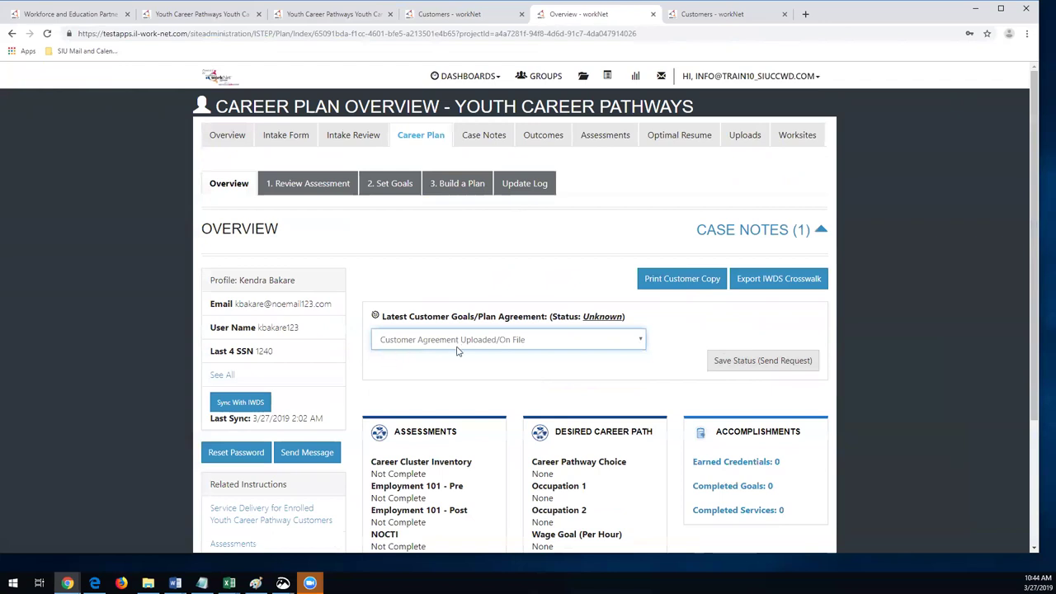
click(762, 361)
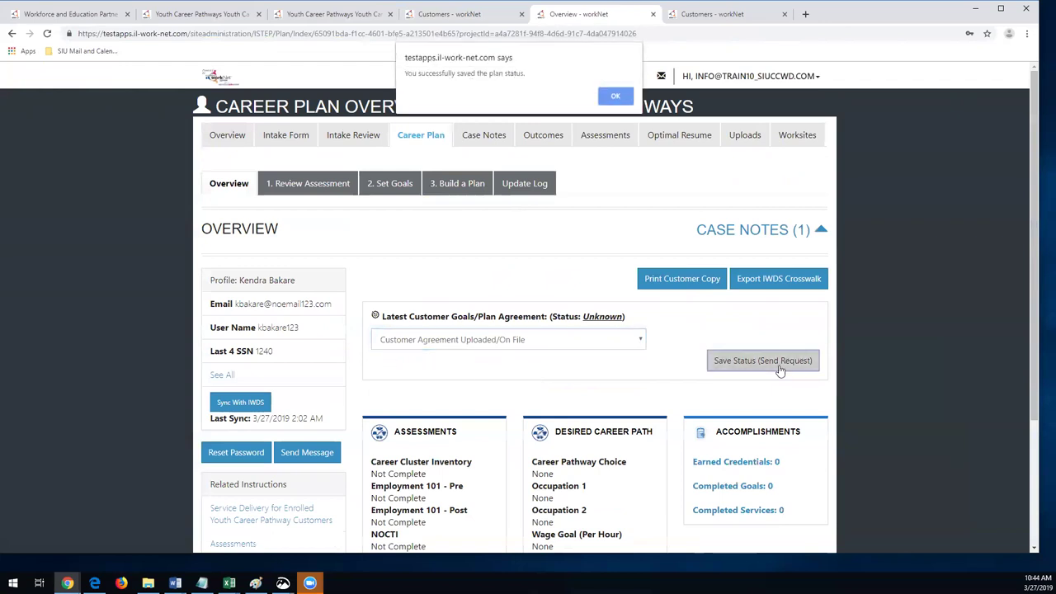
click(615, 96)
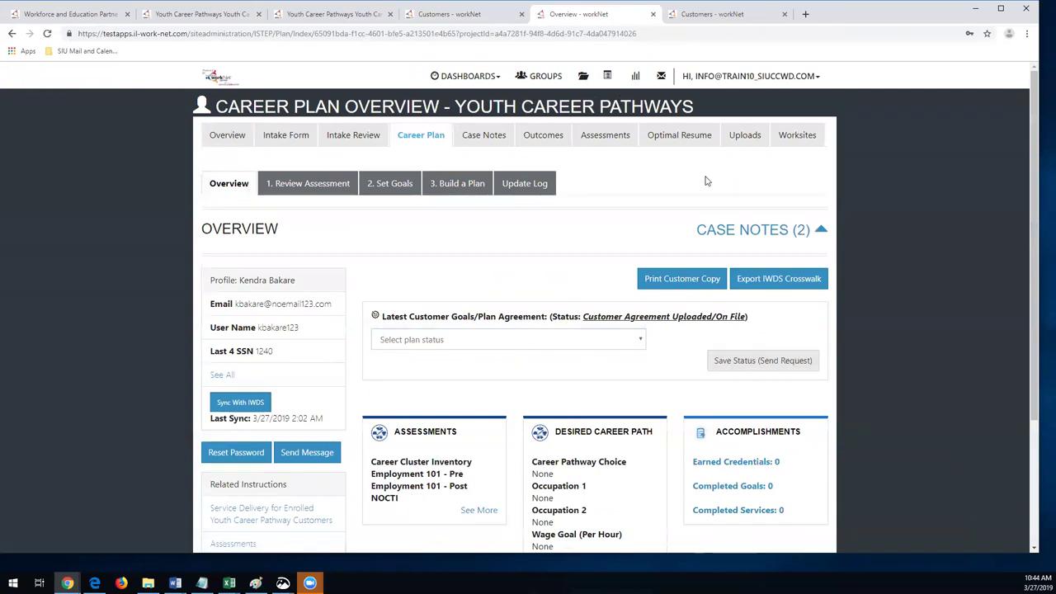
click(745, 135)
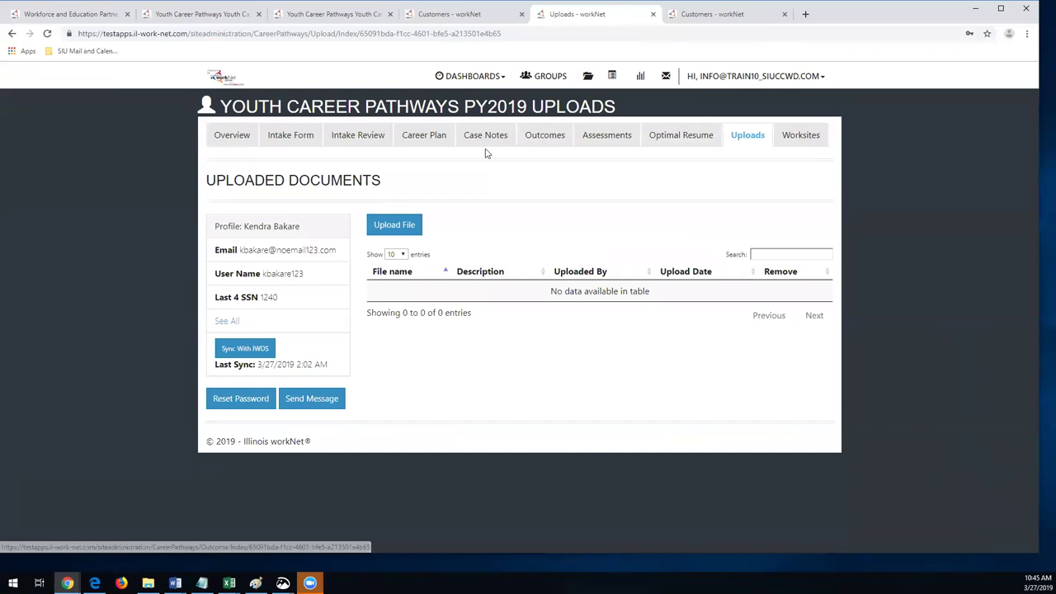
click(424, 142)
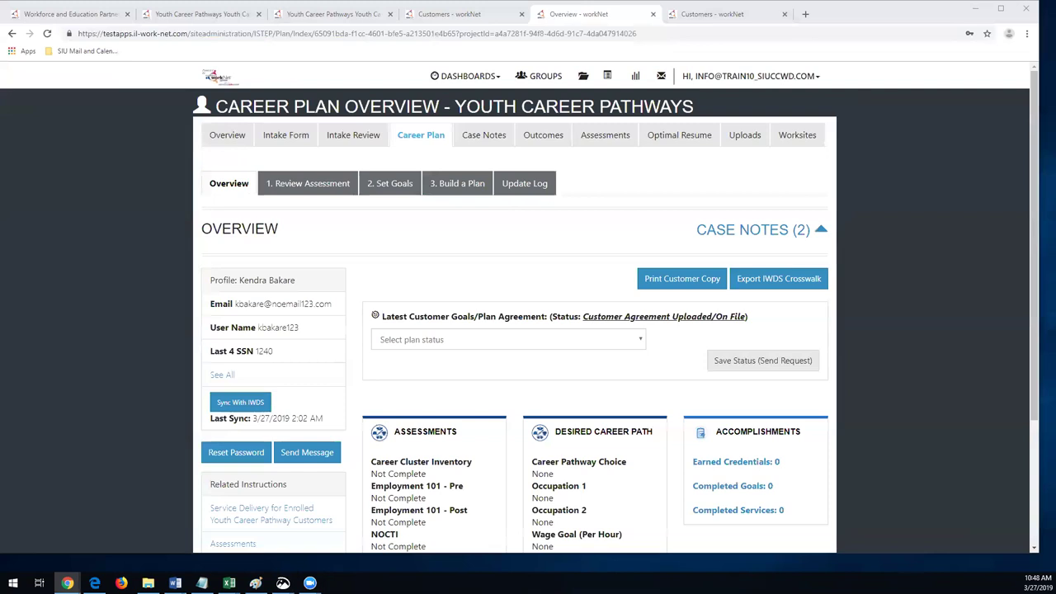
On the live site, run the Julio Management Report for WIOA Youth Grantee Projects for Youth Career Pathways and review its metrics by provider.
click(437, 15)
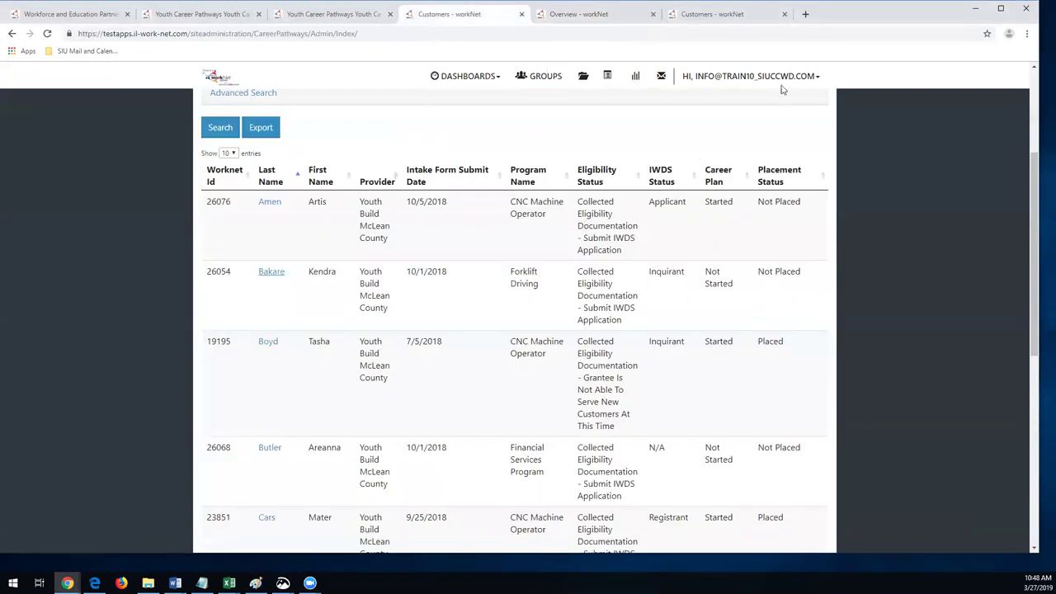
click(699, 17)
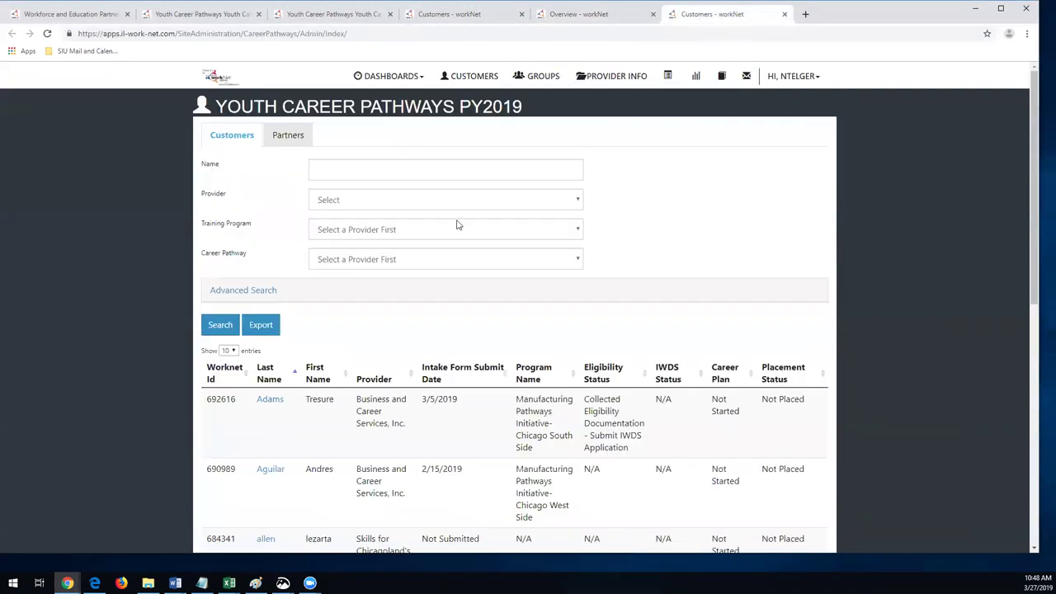
click(697, 80)
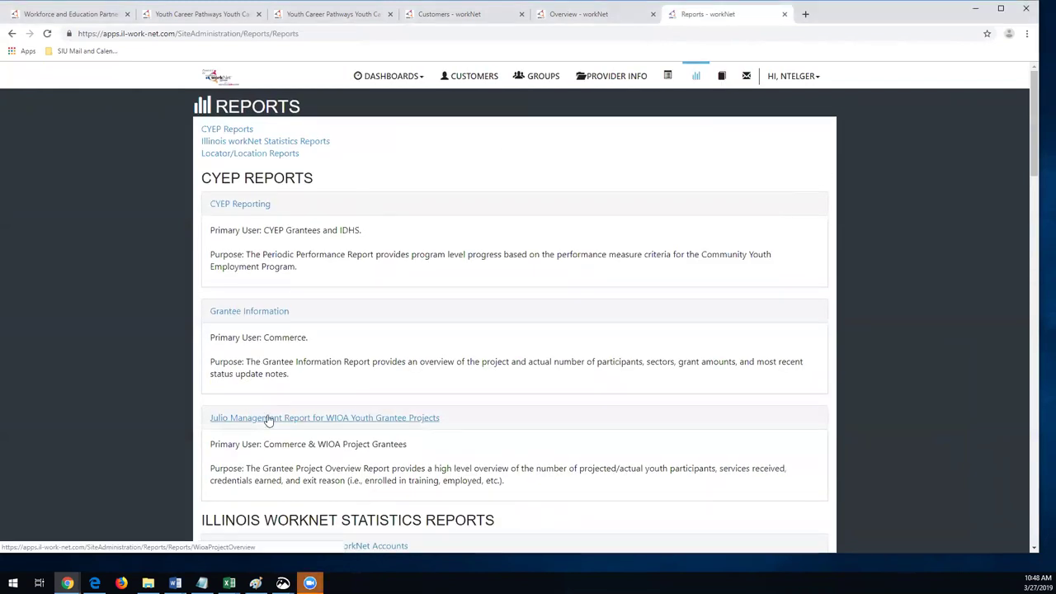
click(268, 419)
click(430, 151)
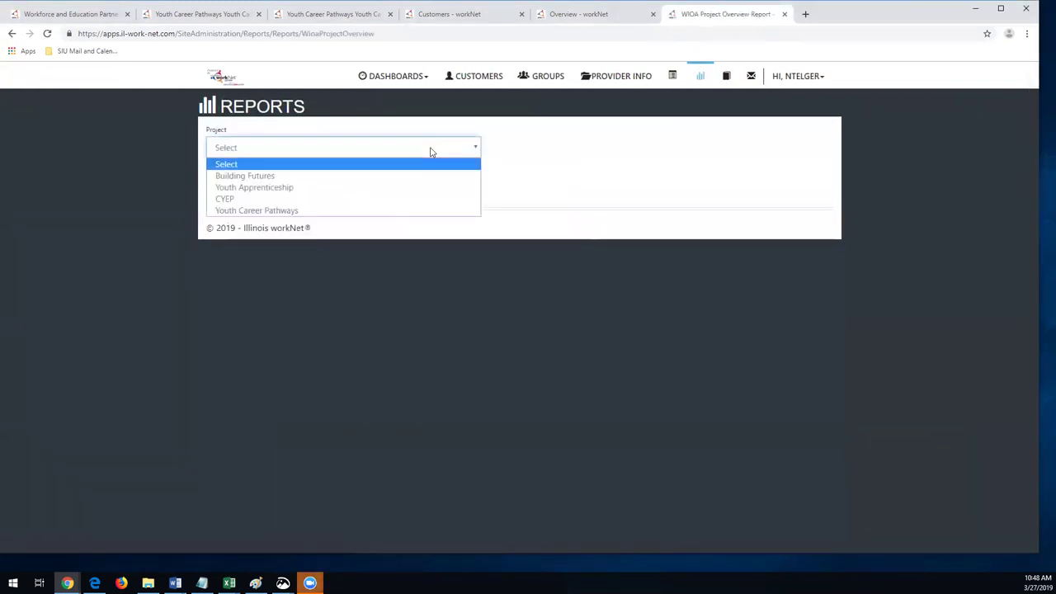
click(421, 211)
click(231, 176)
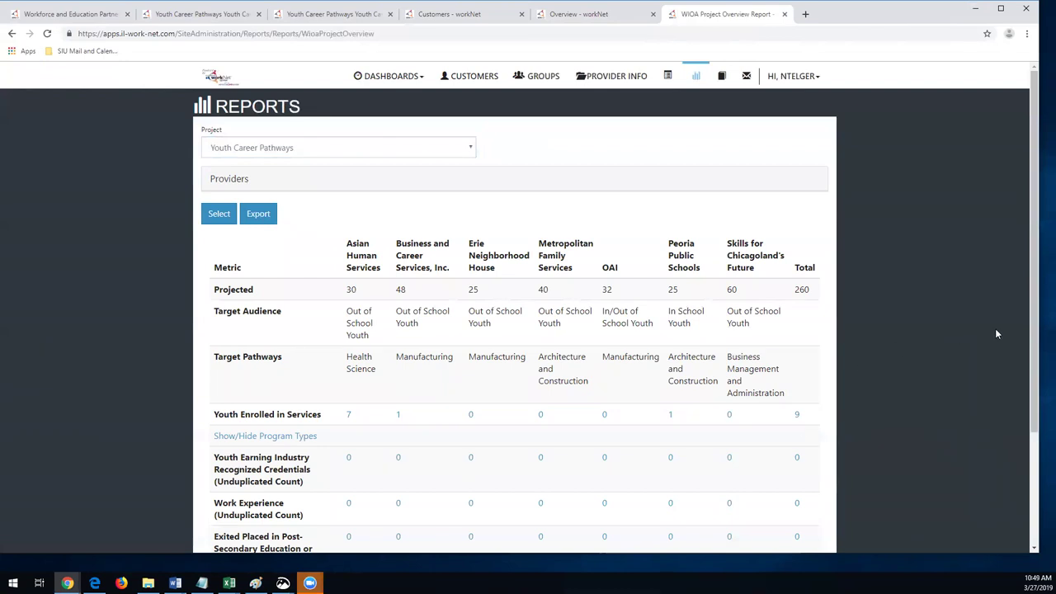
drag(1031, 273, 1031, 352)
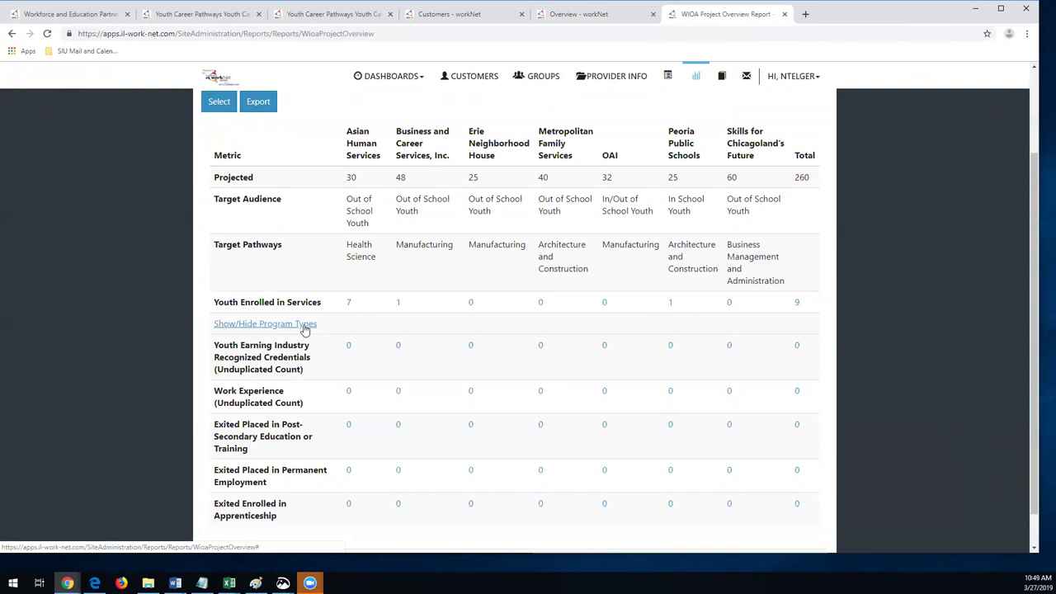
Open the Youth Career Pathways dashboard separately from the report, examine its Customer IWDS Application Status section, and move the dashboard off screen.
click(383, 80)
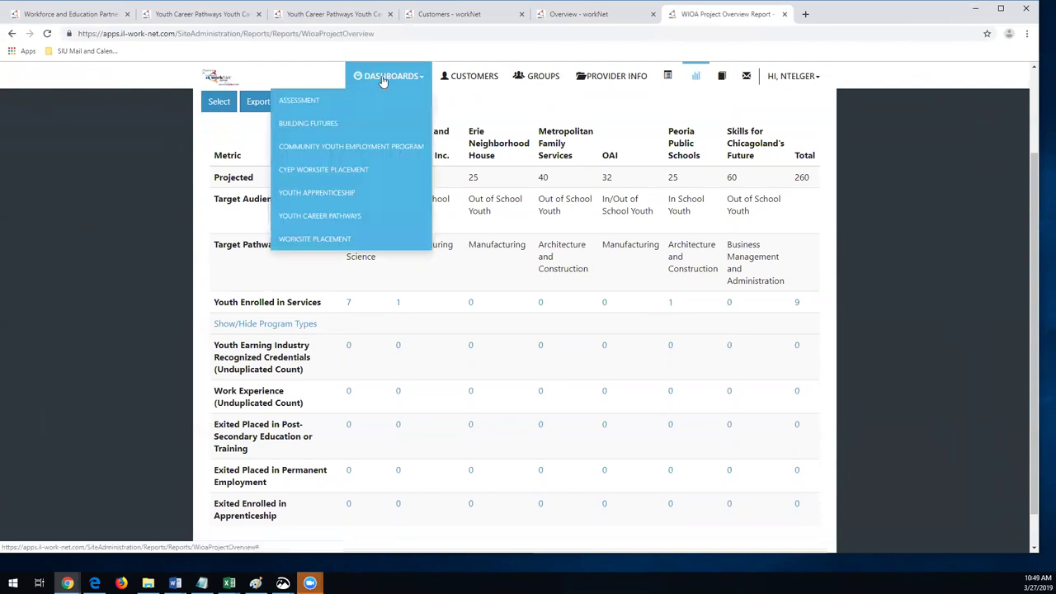
right_click(367, 225)
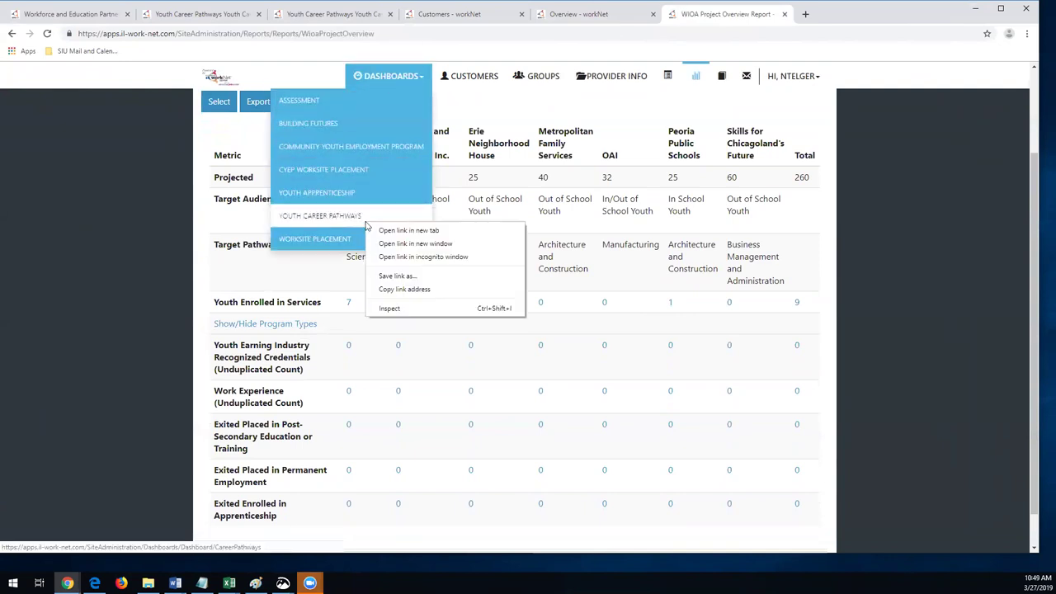
click(437, 231)
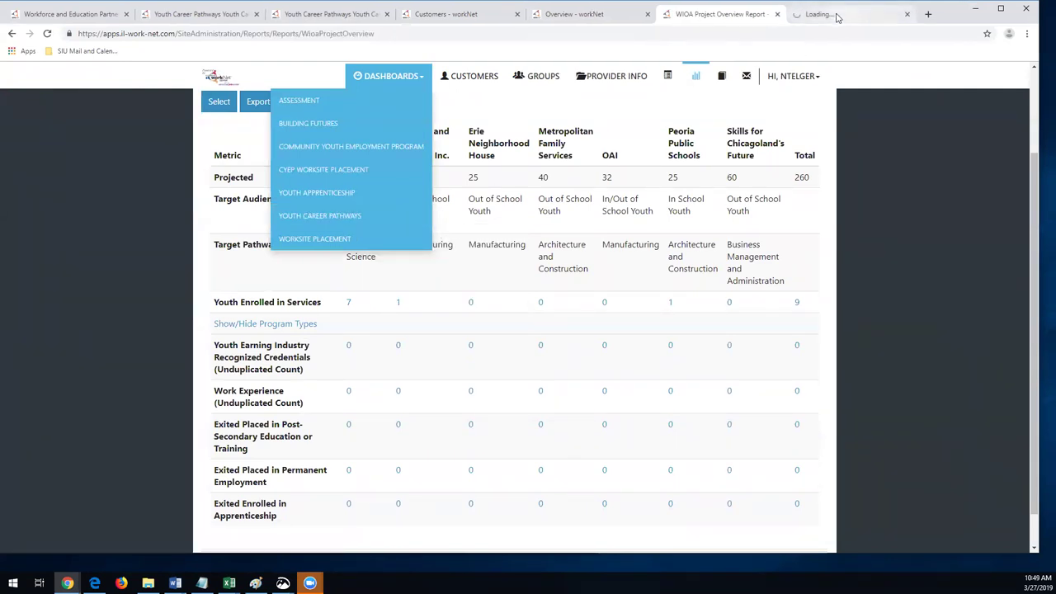
click(387, 76)
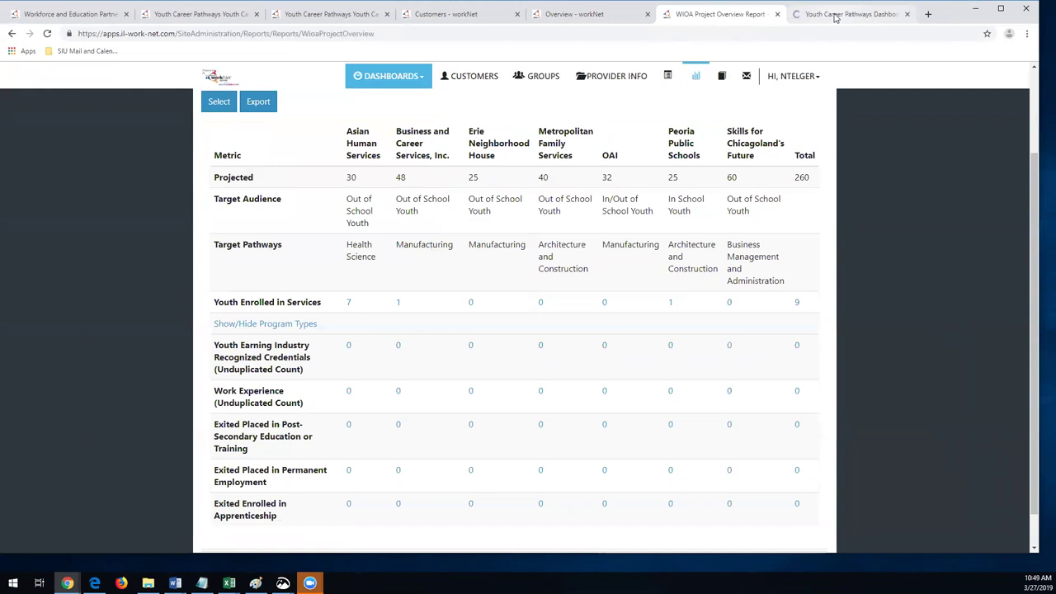
click(835, 17)
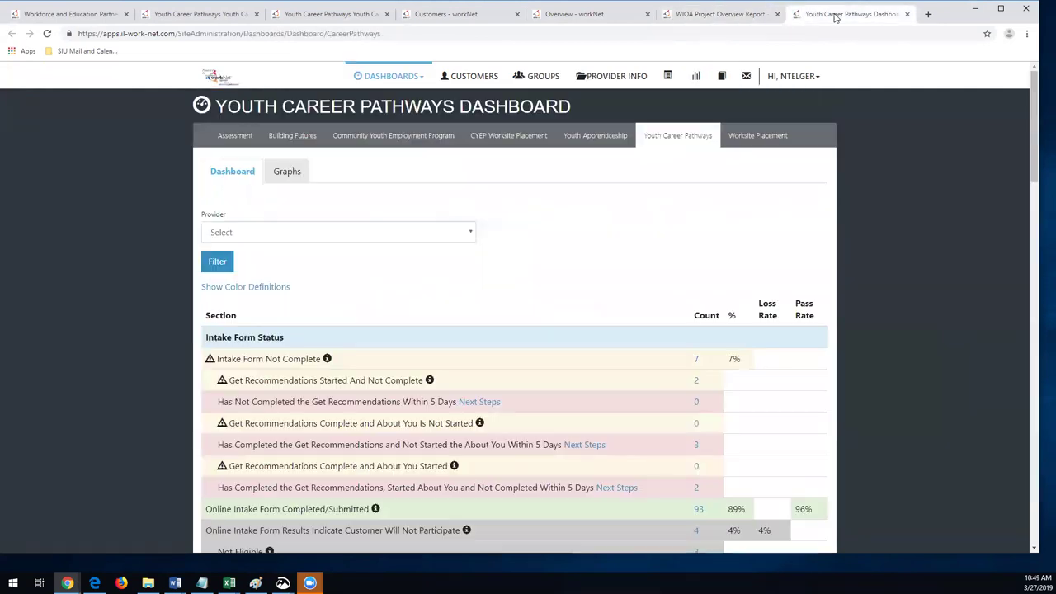
drag(1034, 99, 1039, 267)
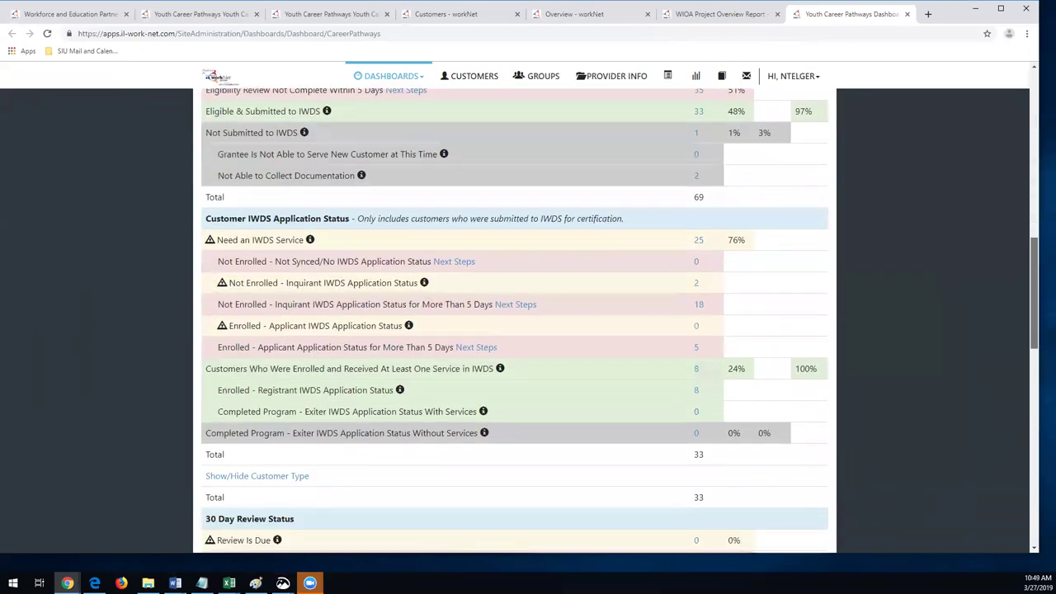
drag(1038, 266, 1038, 271)
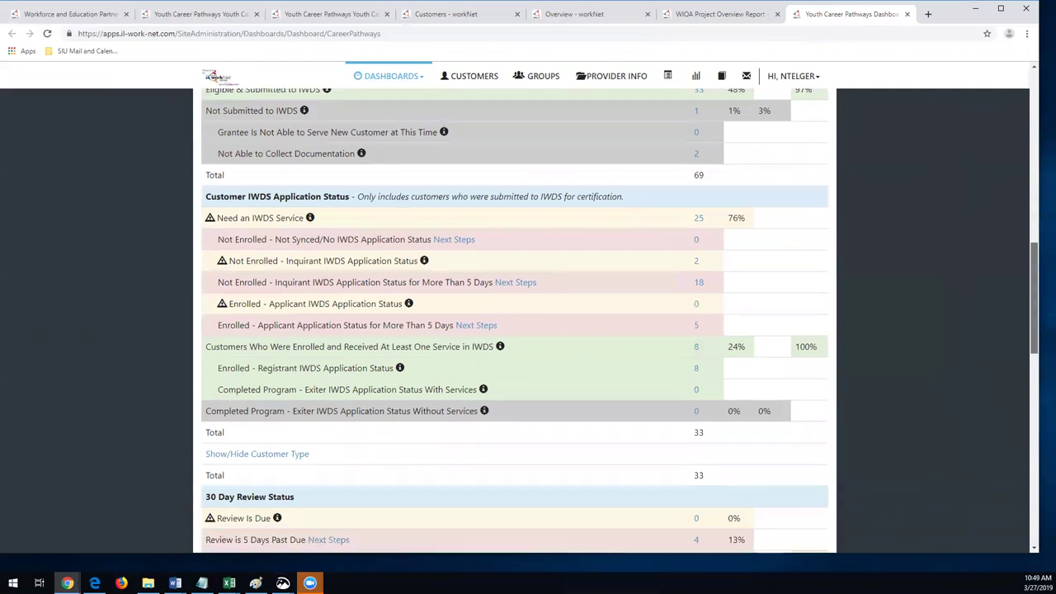
scroll(766, 347, down, 1)
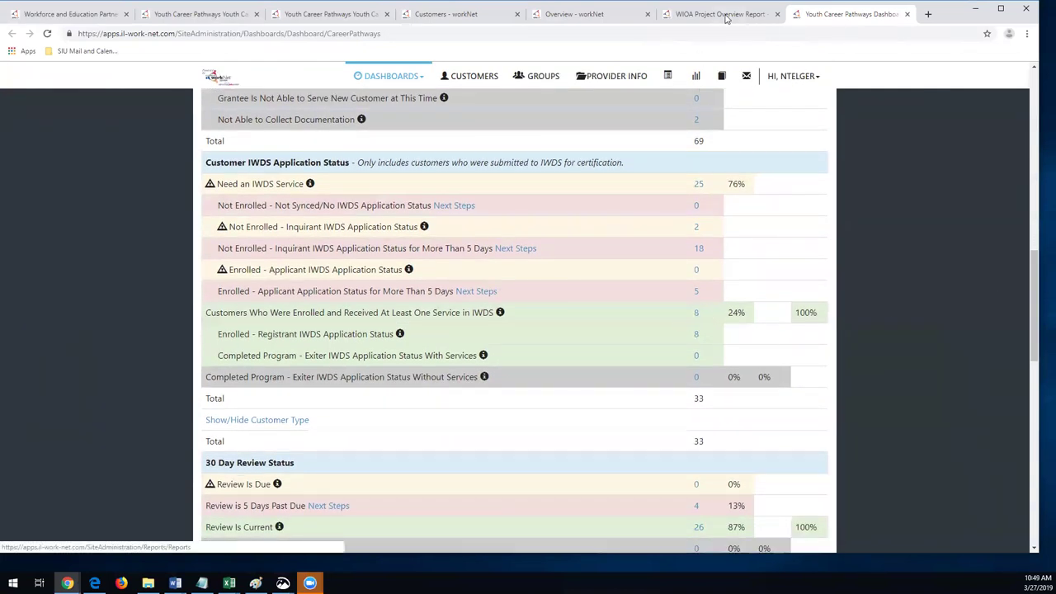
drag(841, 24, 1055, 25)
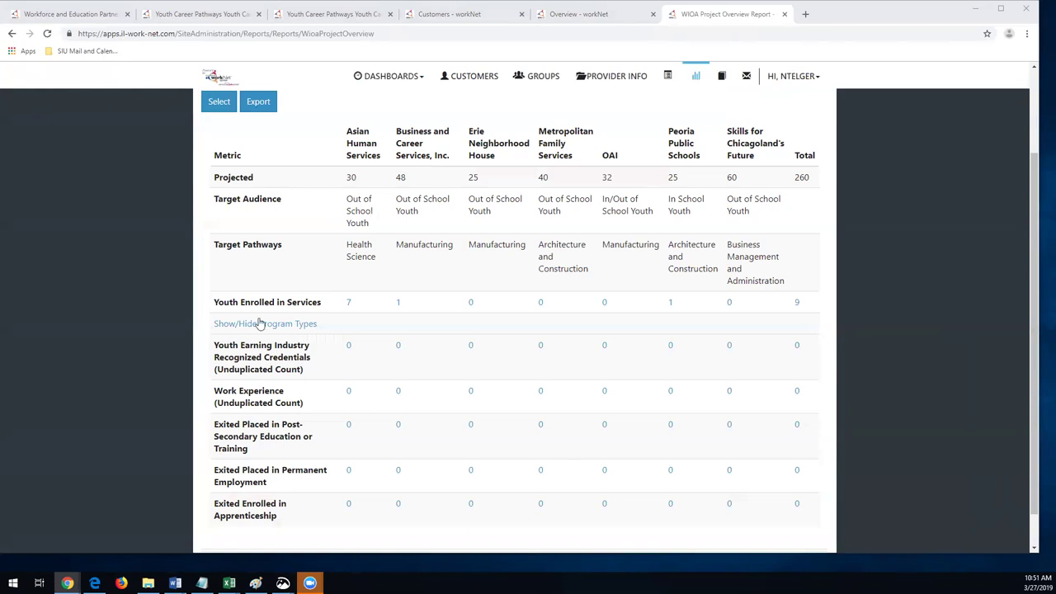
Show and hide the report's program types, and open the Business and Career Services, Inc. customers enrolled in services in a separate window.
click(286, 325)
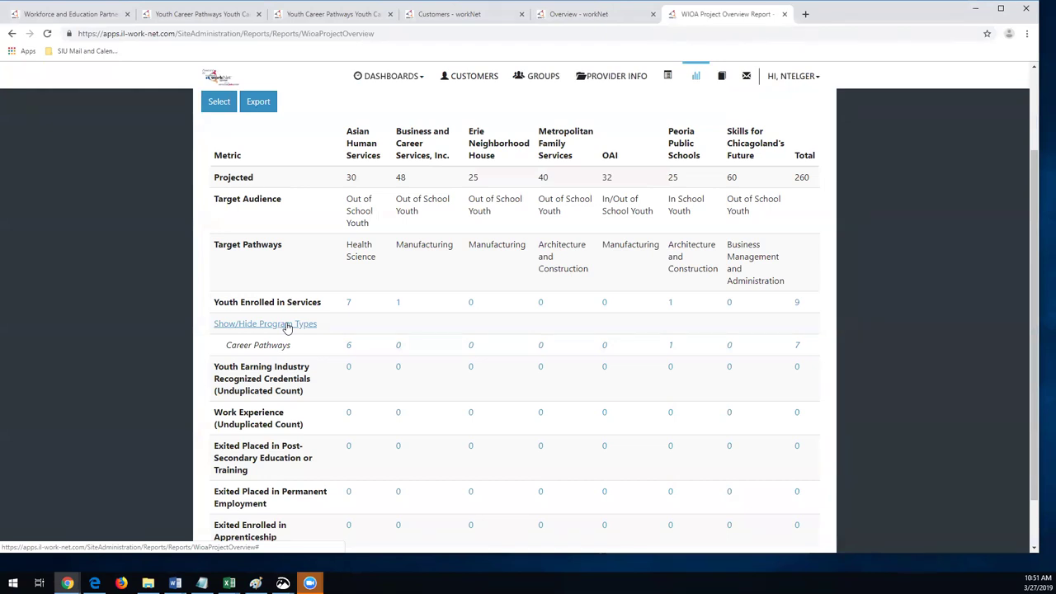
click(286, 327)
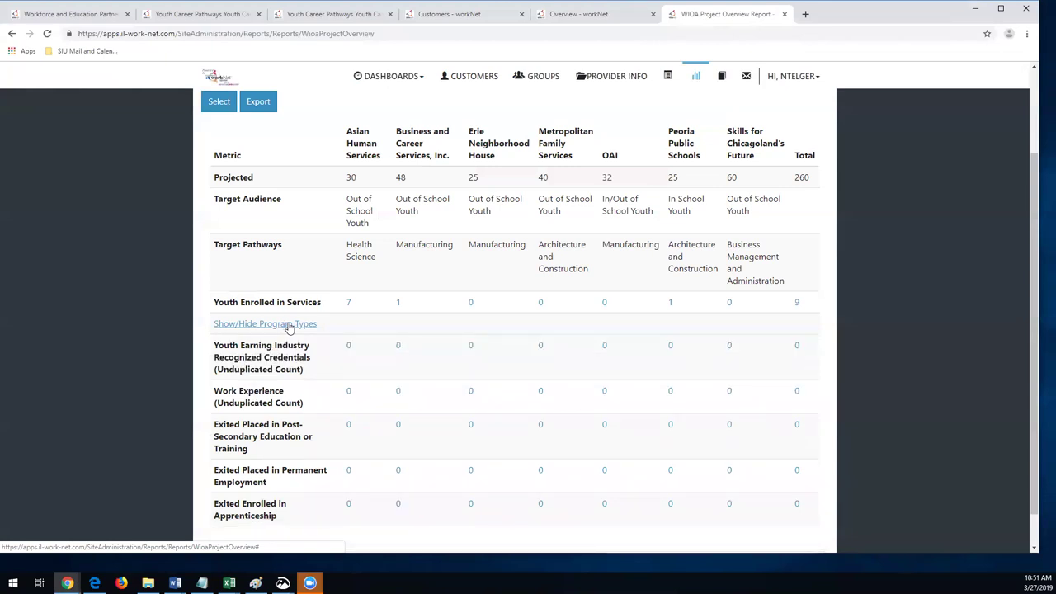
right_click(398, 304)
click(442, 325)
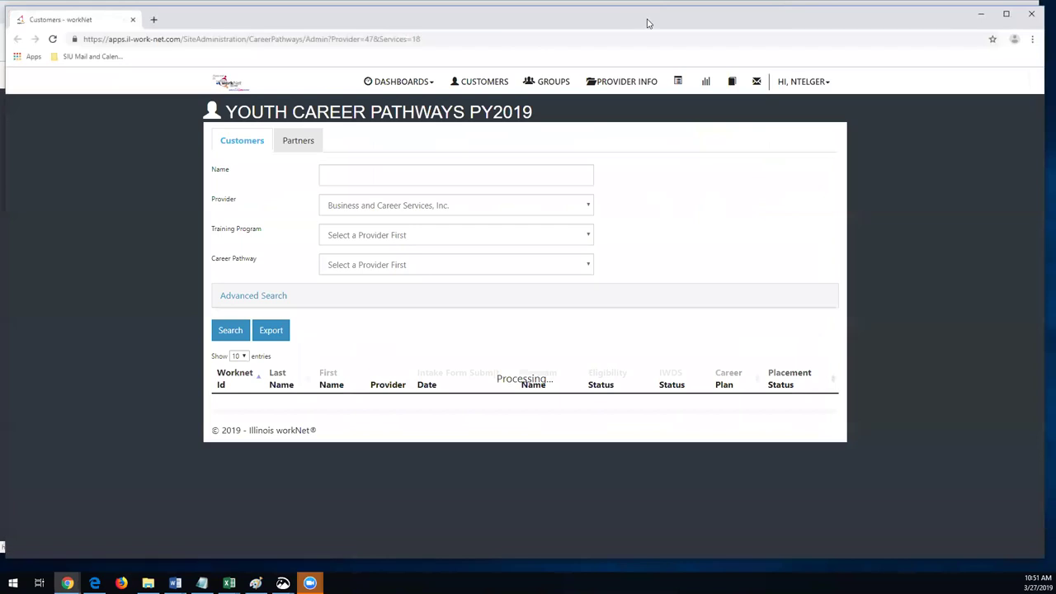
drag(647, 23, 1055, 18)
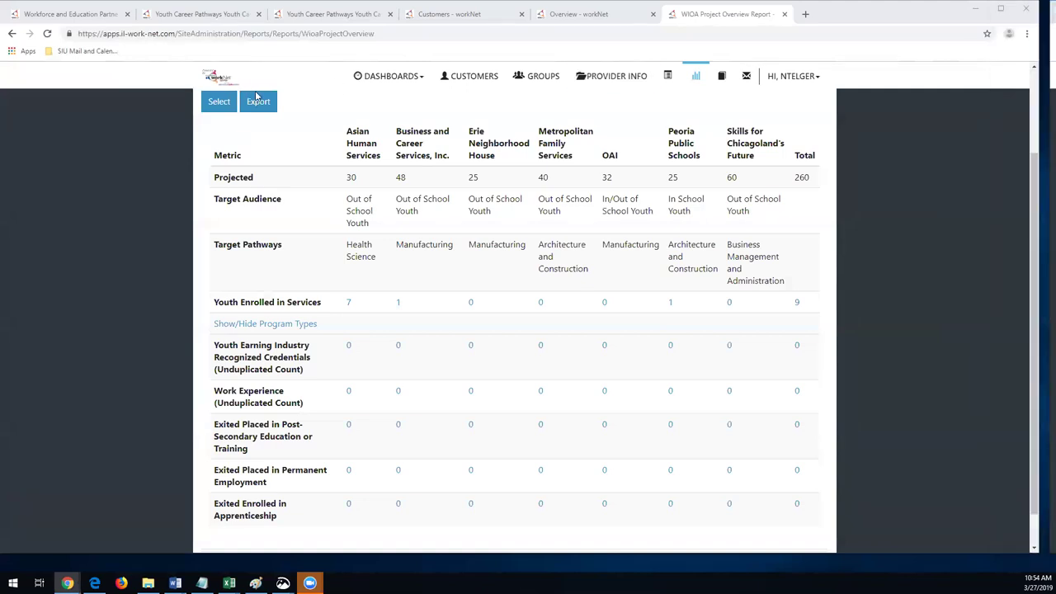
Reopen the Youth Career Pathways dashboard in a new tab and examine the customer intake review sections for suitability and eligibility.
click(409, 75)
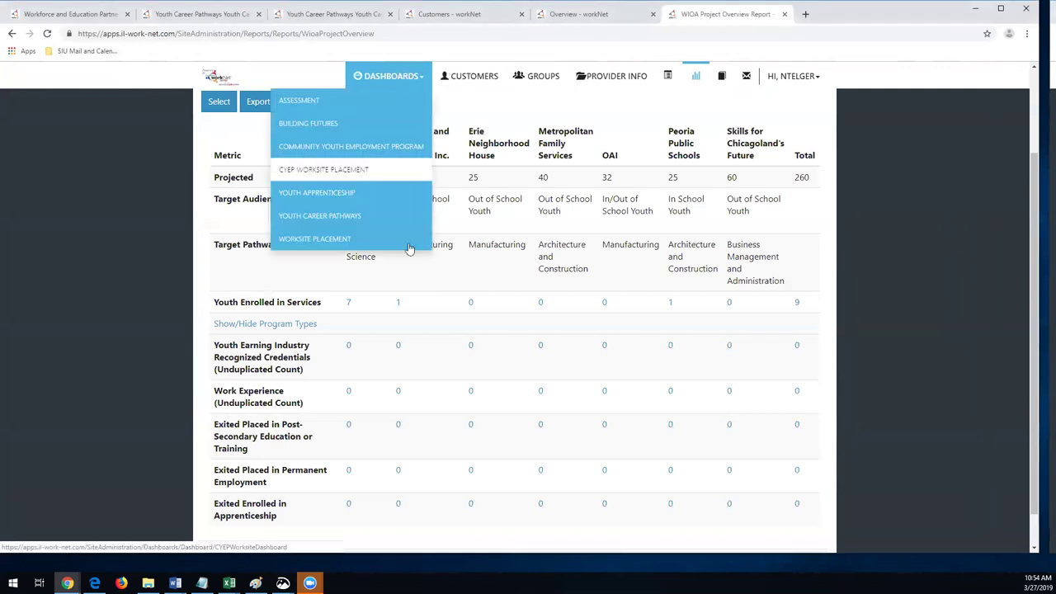
right_click(383, 227)
click(424, 234)
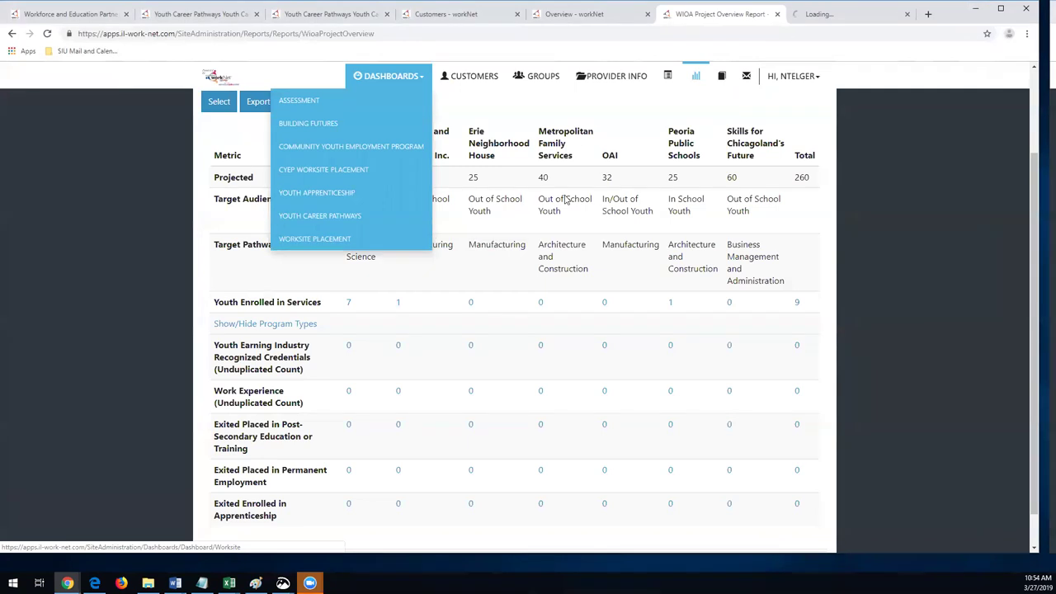
click(824, 23)
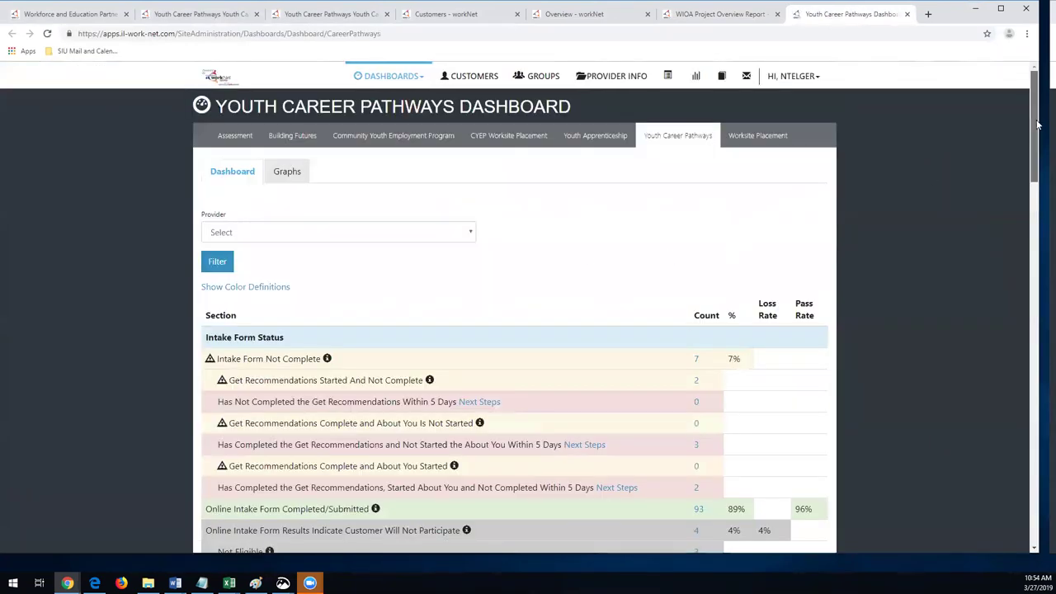
drag(1038, 123, 1039, 222)
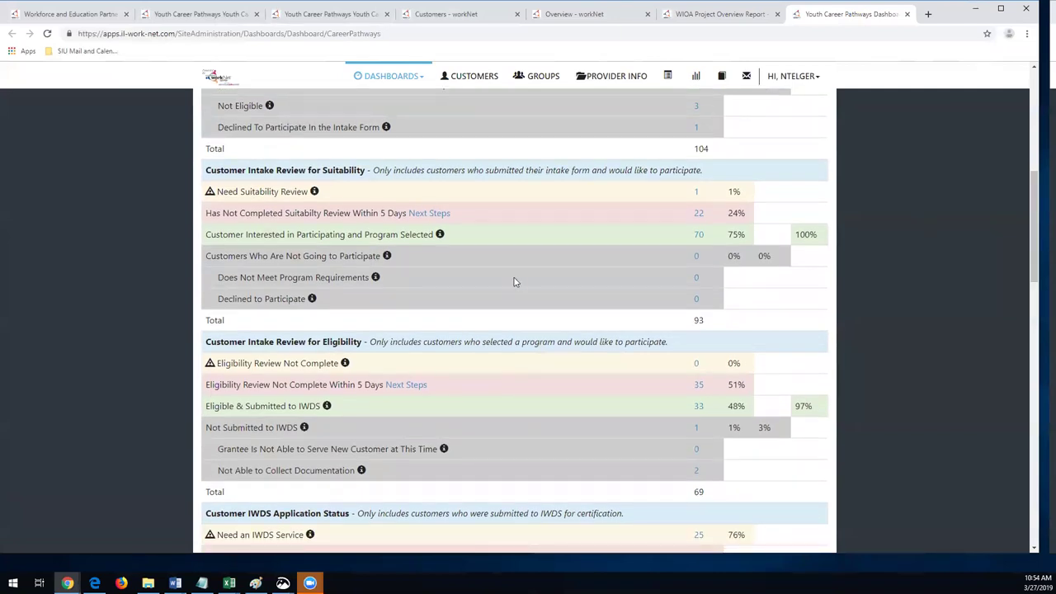
Highlight the notes on which customers are included in the suitability review, eligibility review and IWDS application status sections.
drag(403, 170, 707, 174)
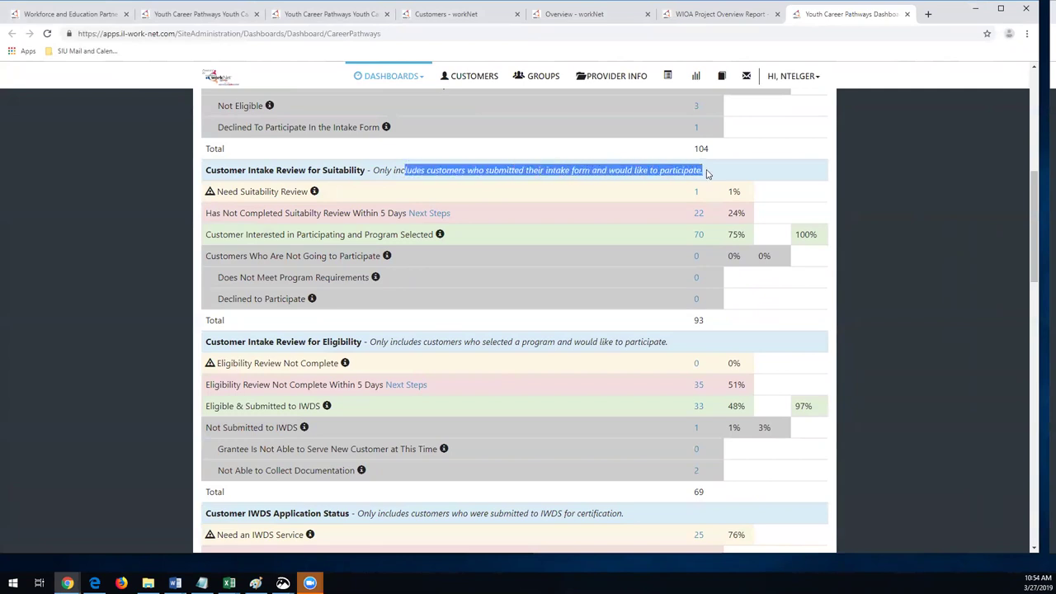
drag(1040, 176, 1040, 219)
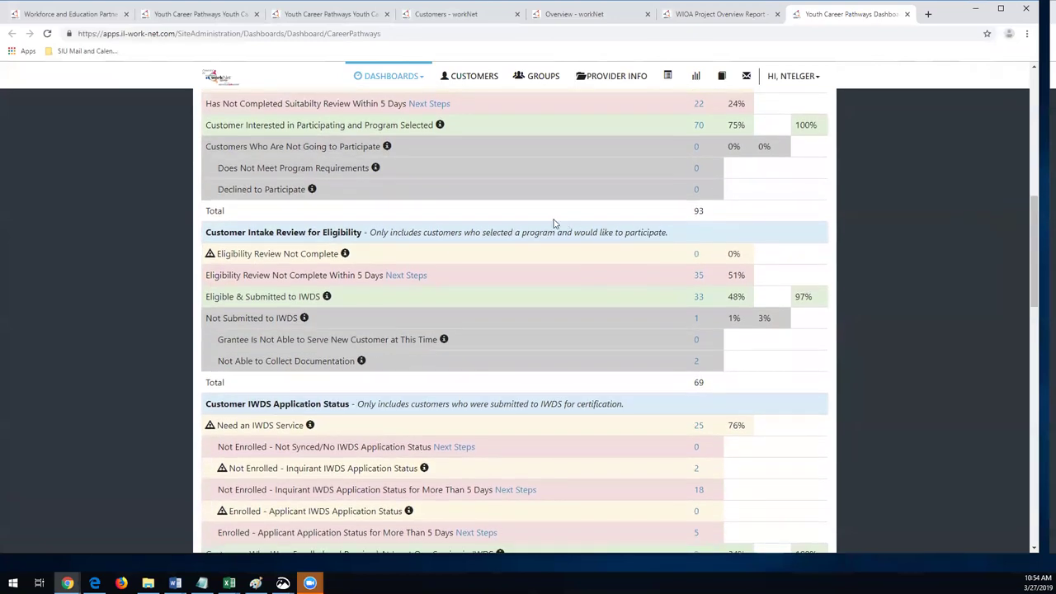
drag(476, 234, 674, 233)
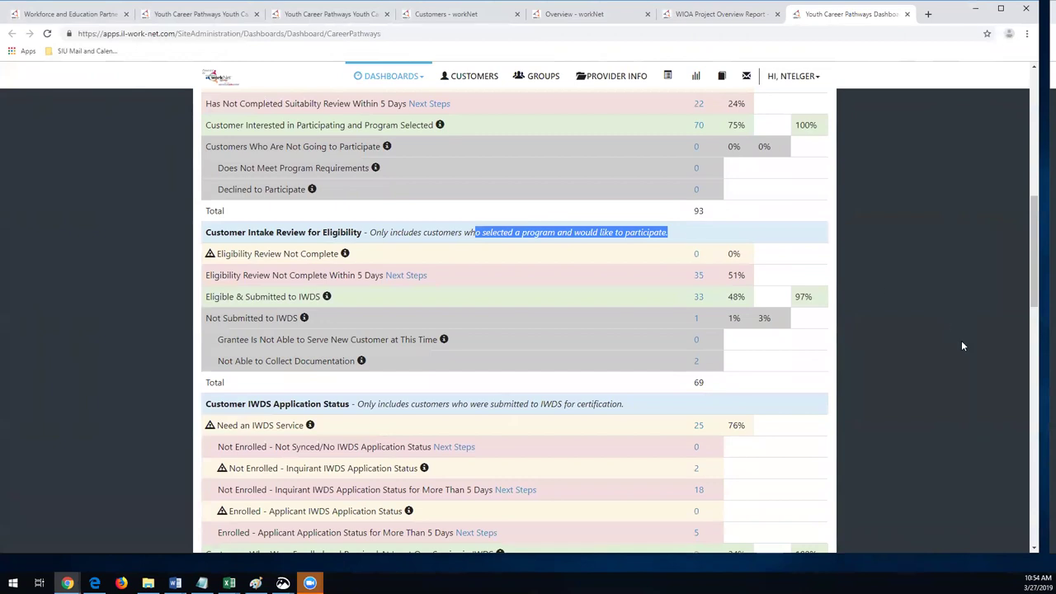
drag(1035, 295, 1036, 336)
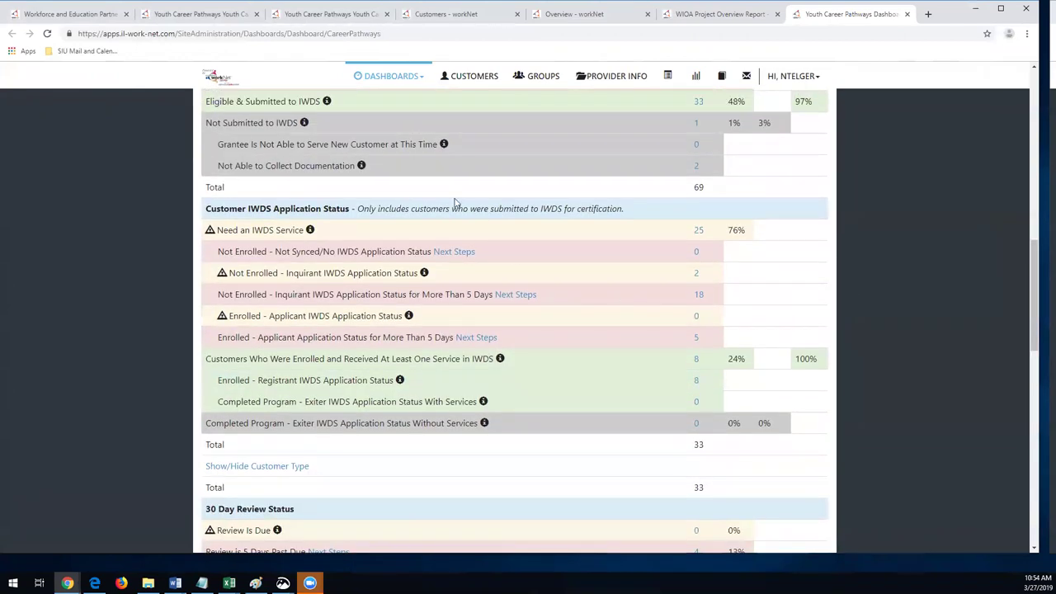
drag(451, 208, 631, 216)
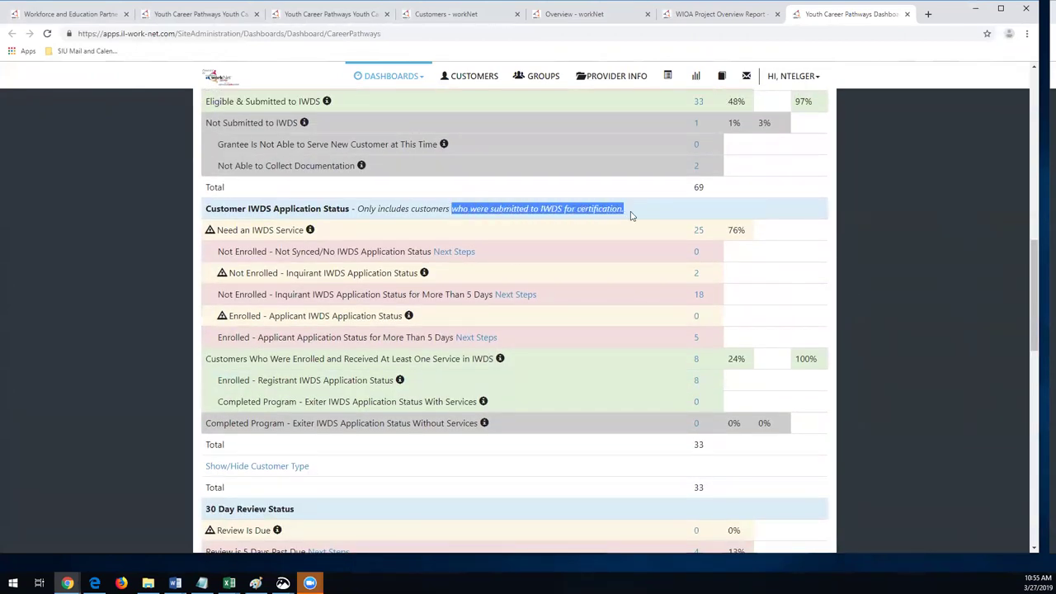
Highlight the inclusion note of the Enrolled Customers Initial Career Plan Status section, and return to the dashboard's Intake Form Status section.
drag(1037, 317, 1039, 403)
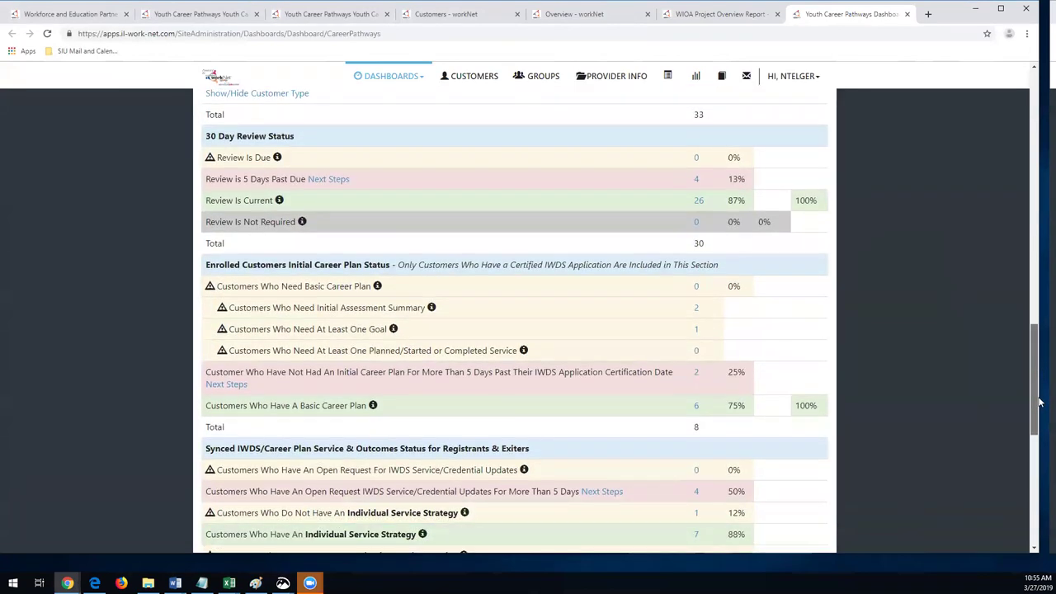
drag(485, 264, 723, 266)
click(723, 266)
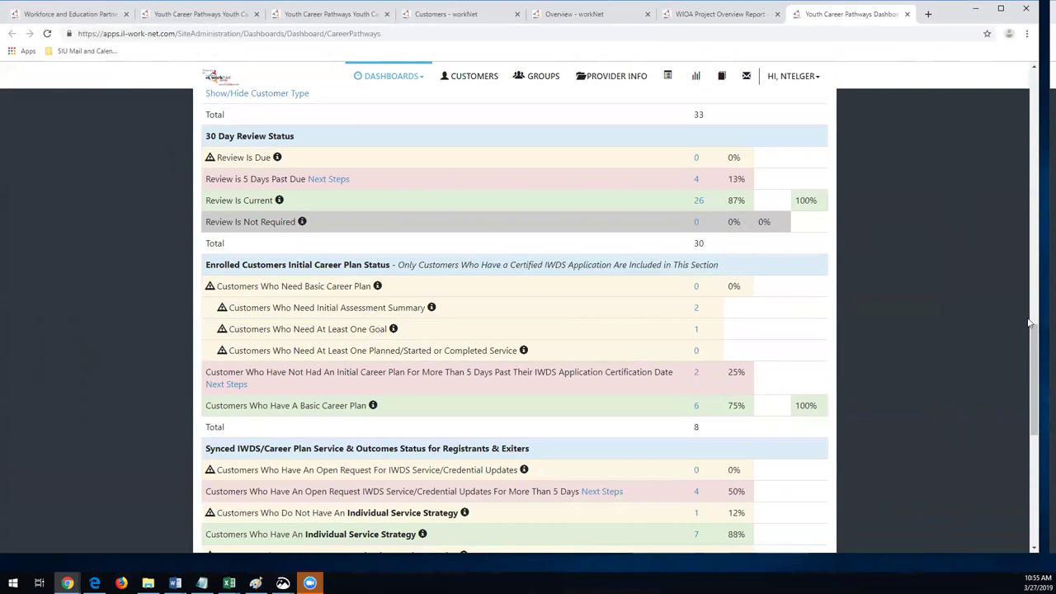
drag(1031, 324, 783, 204)
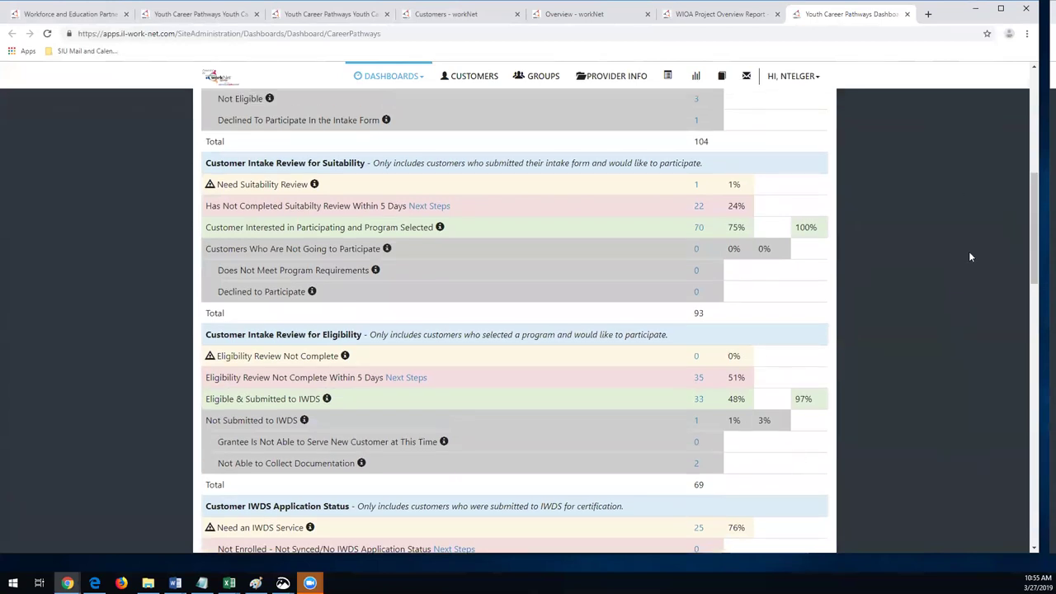
drag(1035, 232, 1026, 132)
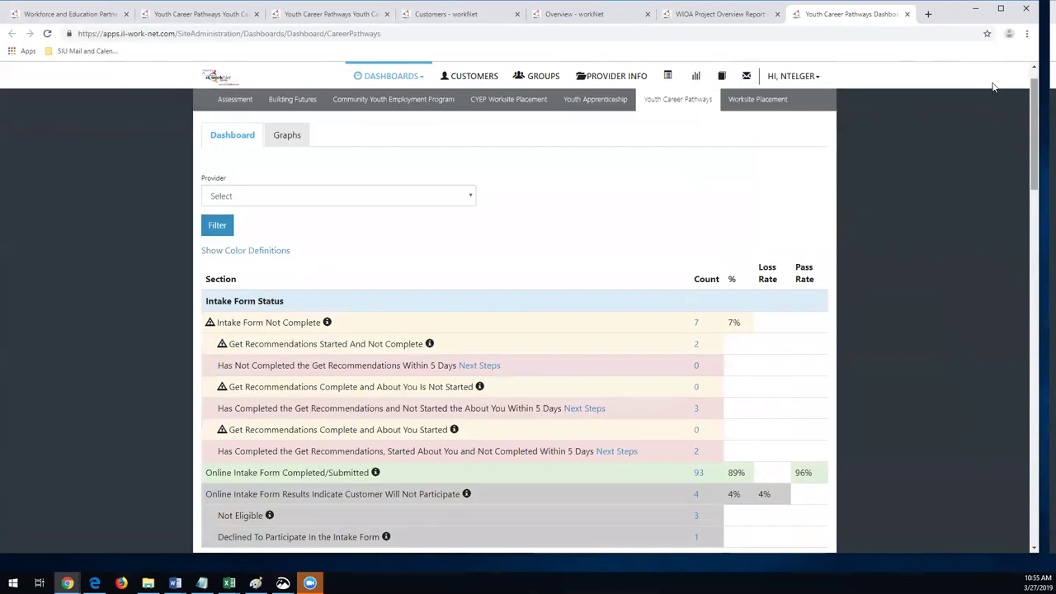
Close the Youth Career Pathways dashboard and review the provider metrics in the WIOA Project Overview Report down to its end.
click(906, 14)
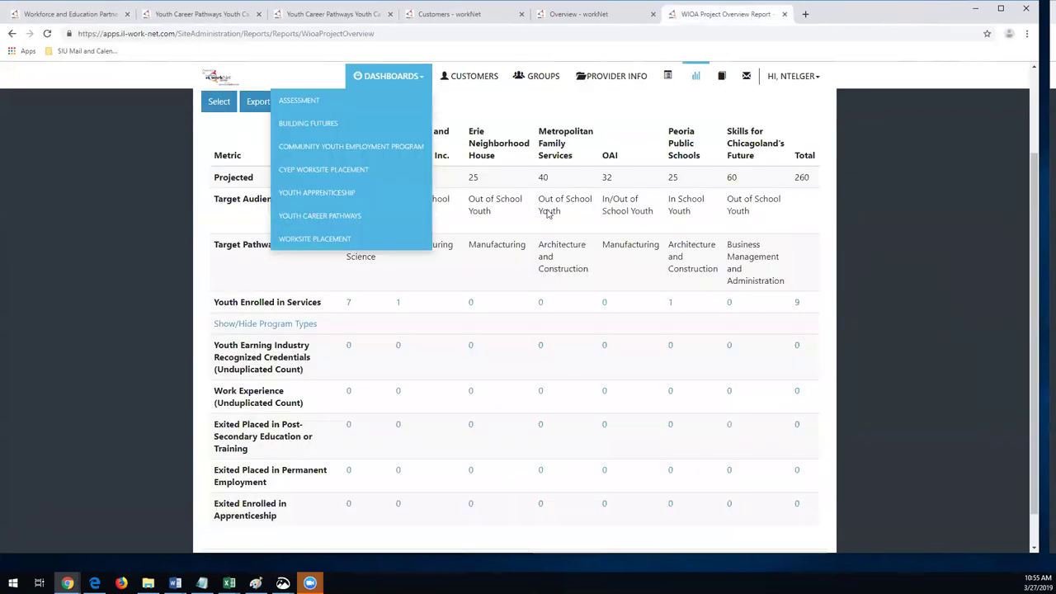
click(903, 209)
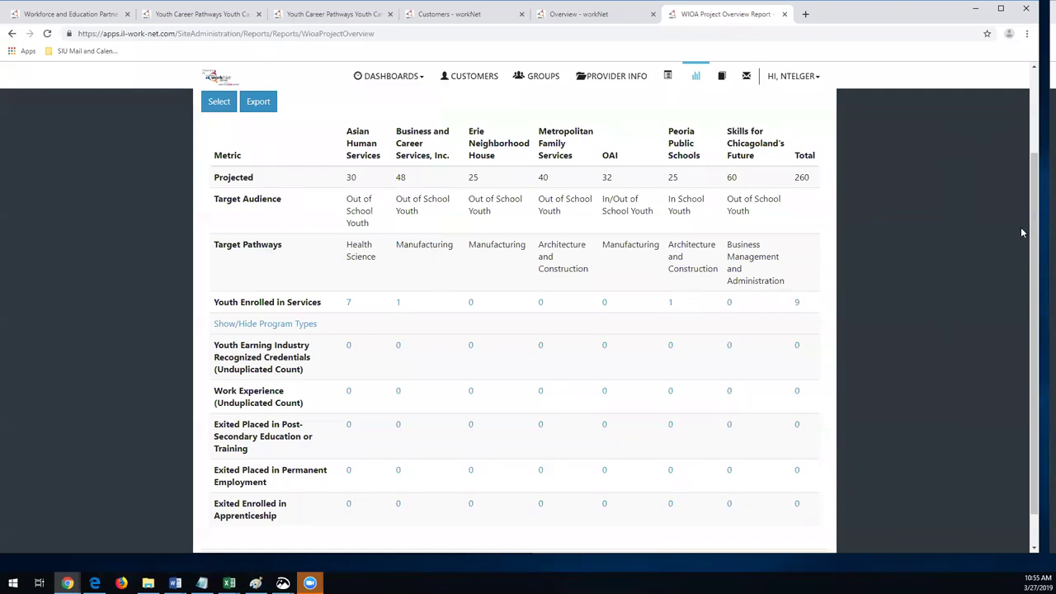
drag(1034, 223, 1032, 249)
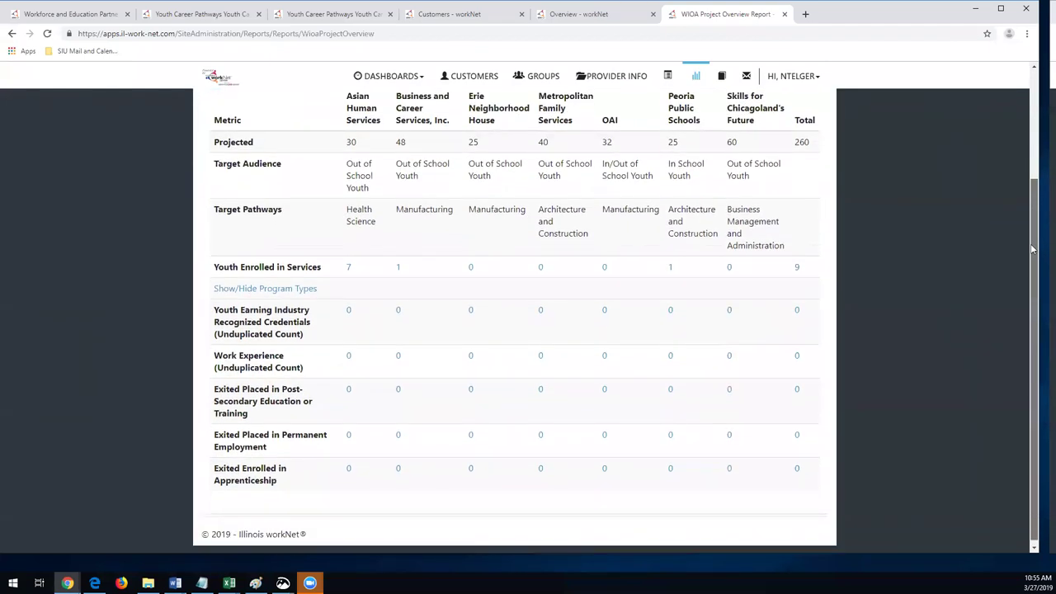